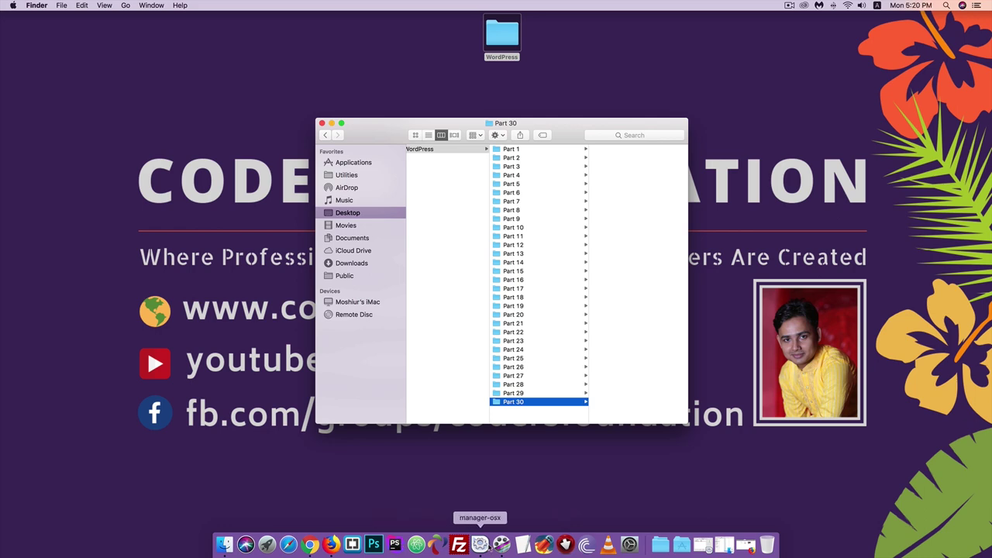
# Switch to Firefox and compare the reference Contact us page's map, contact details and message form with the local Contact Us page
pyautogui.click(335, 546)
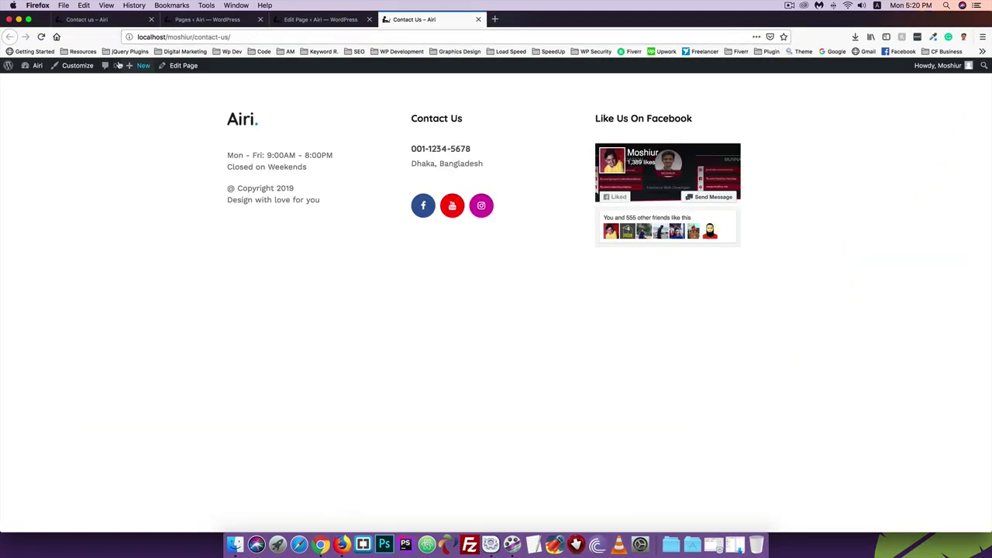
pyautogui.click(107, 22)
pyautogui.scroll(-2, 285, 271)
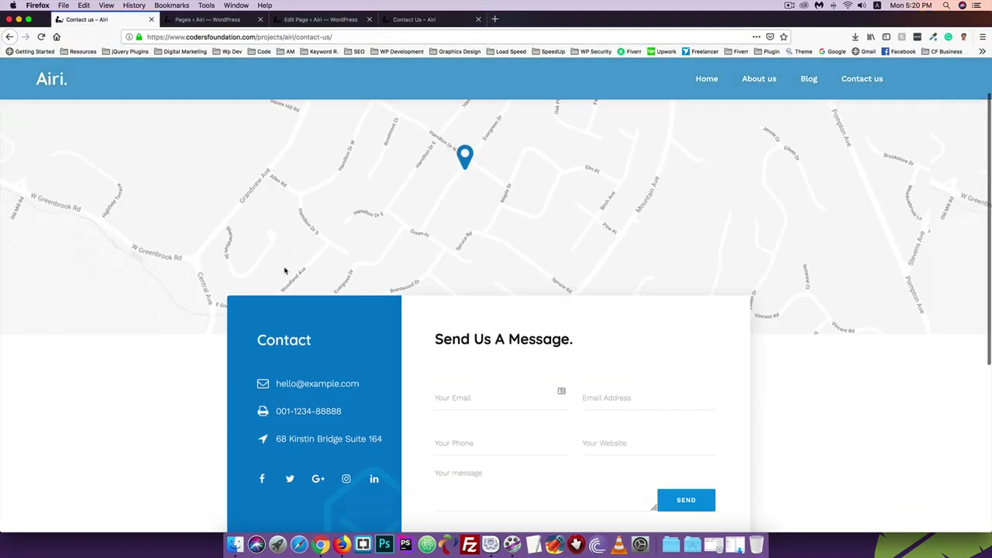
pyautogui.scroll(1, 284, 271)
pyautogui.scroll(-3, 285, 271)
pyautogui.scroll(4, 284, 270)
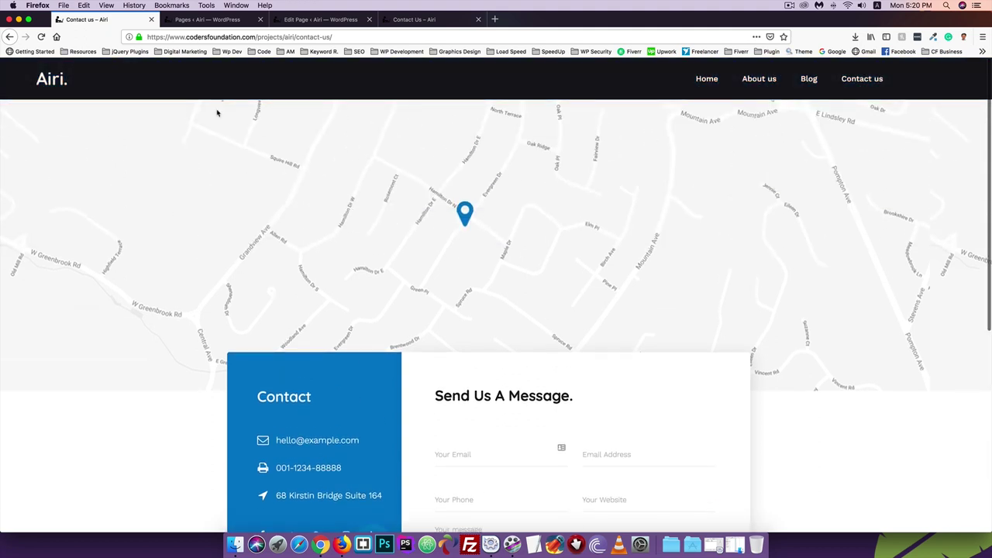
pyautogui.click(410, 21)
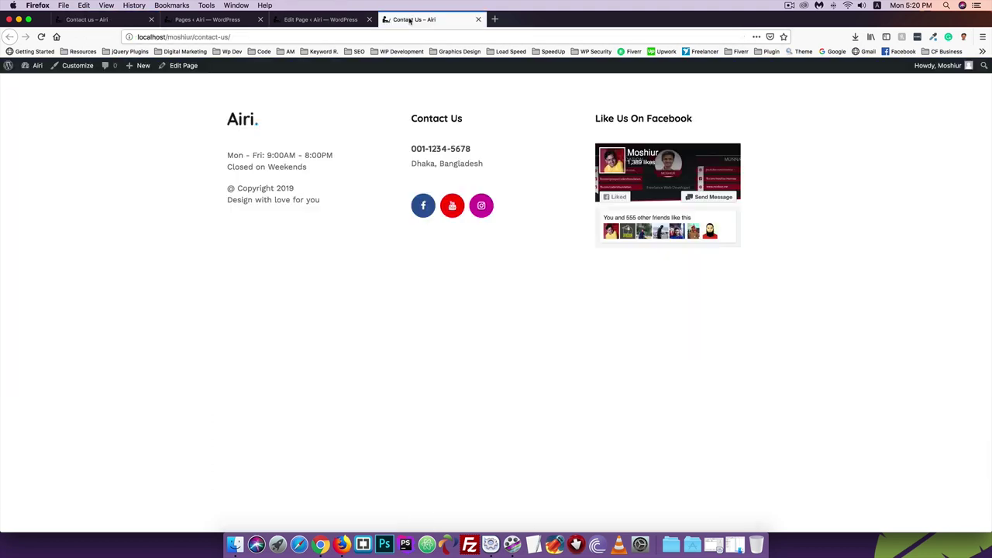
# Set the WordPress Contact Us page's template to Fullwidth and update the page
pyautogui.click(307, 21)
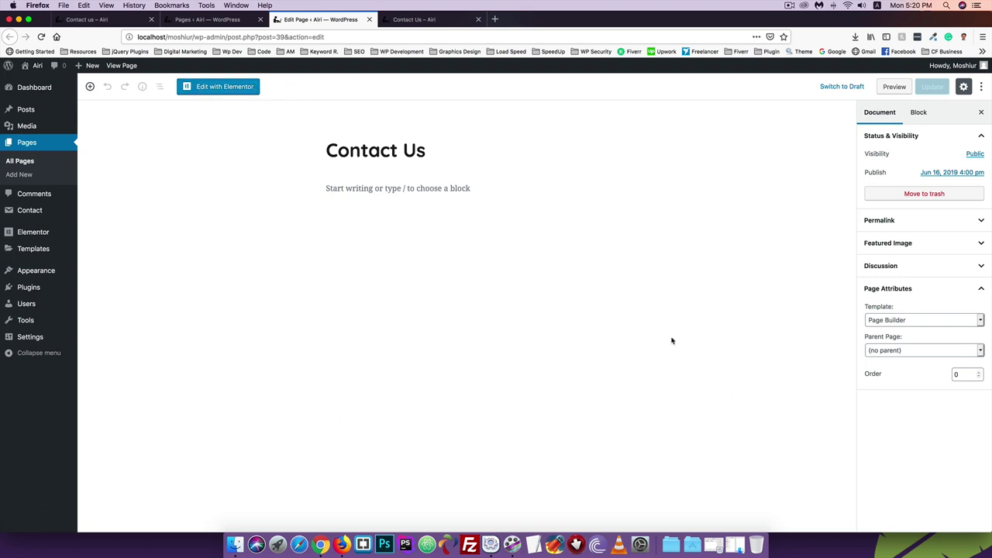
pyautogui.click(881, 326)
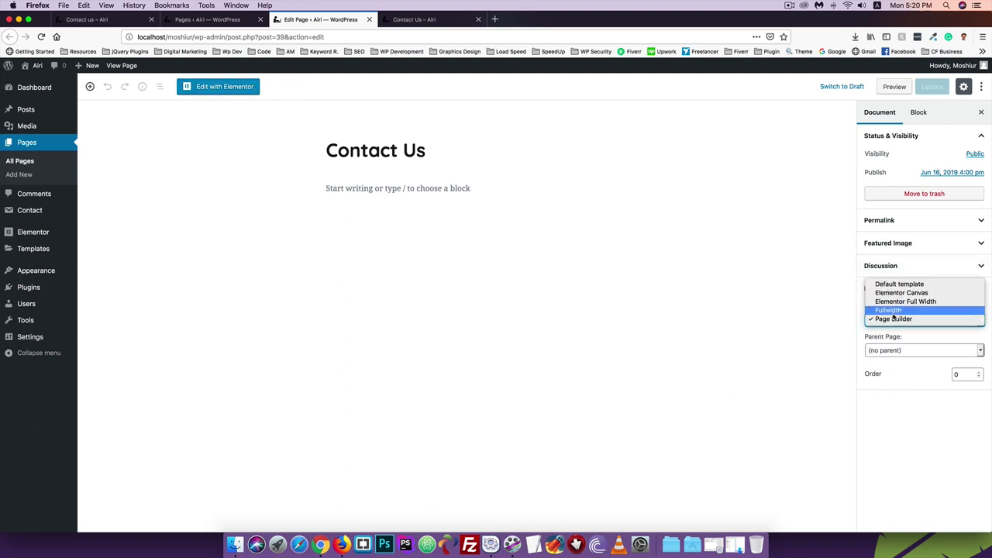
pyautogui.click(891, 311)
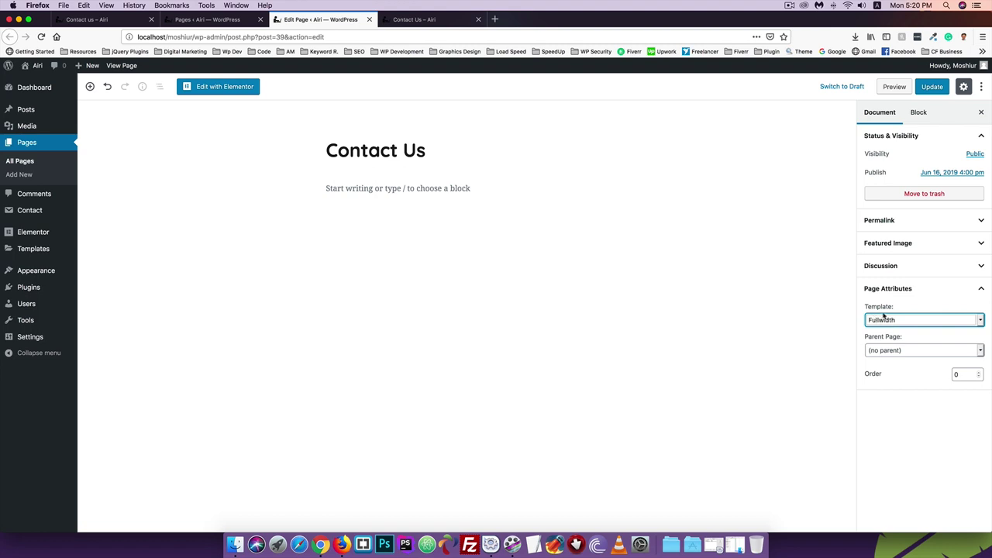
pyautogui.click(931, 86)
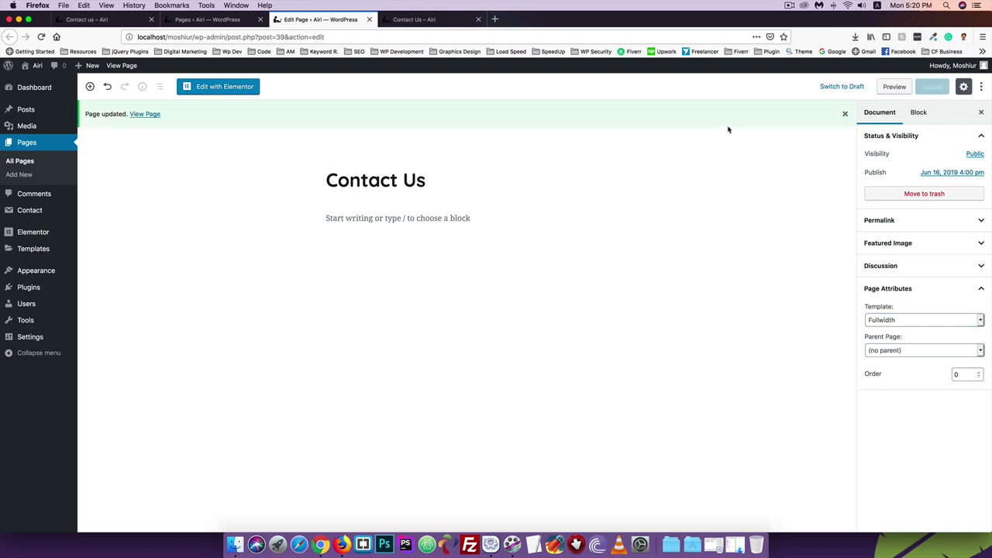
# Open the Contact Us page for editing with Elementor, and reload its local front-end view to check the title area
pyautogui.click(225, 87)
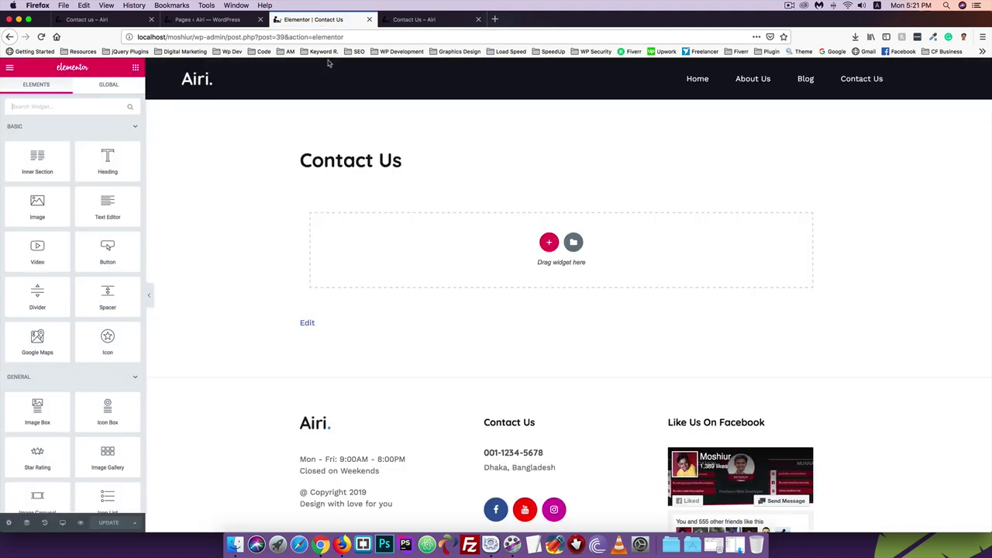
pyautogui.click(414, 19)
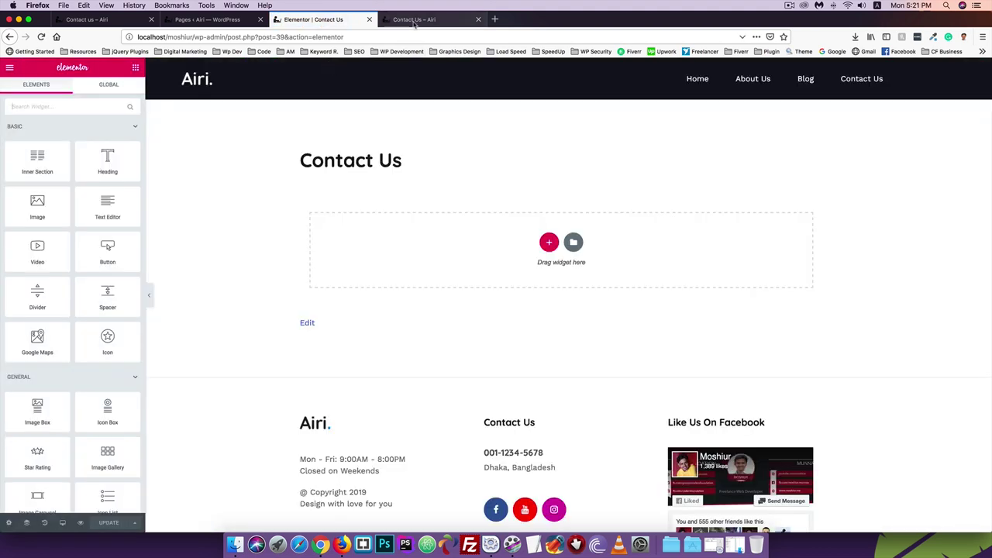
pyautogui.click(41, 36)
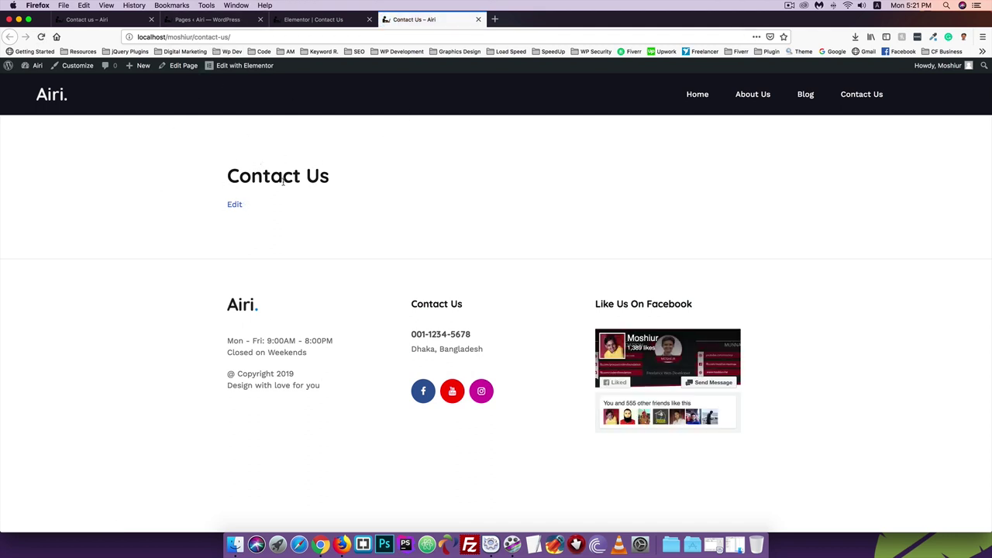
pyautogui.moveTo(339, 179); pyautogui.dragTo(191, 168)
pyautogui.click(253, 168)
# Add a new single-column section to the Contact Us page in Elementor
pyautogui.click(318, 21)
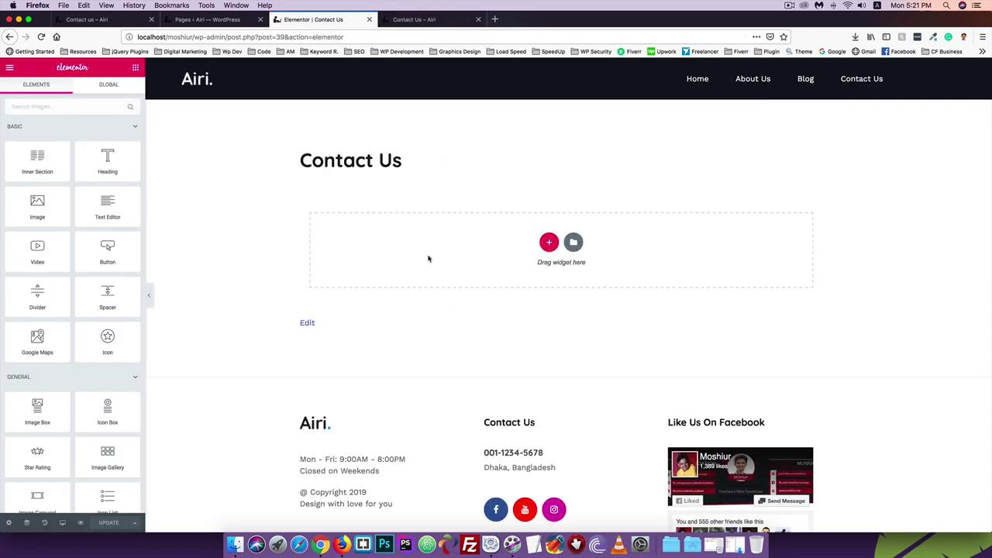
pyautogui.scroll(-1, 370, 230)
pyautogui.scroll(1, 369, 230)
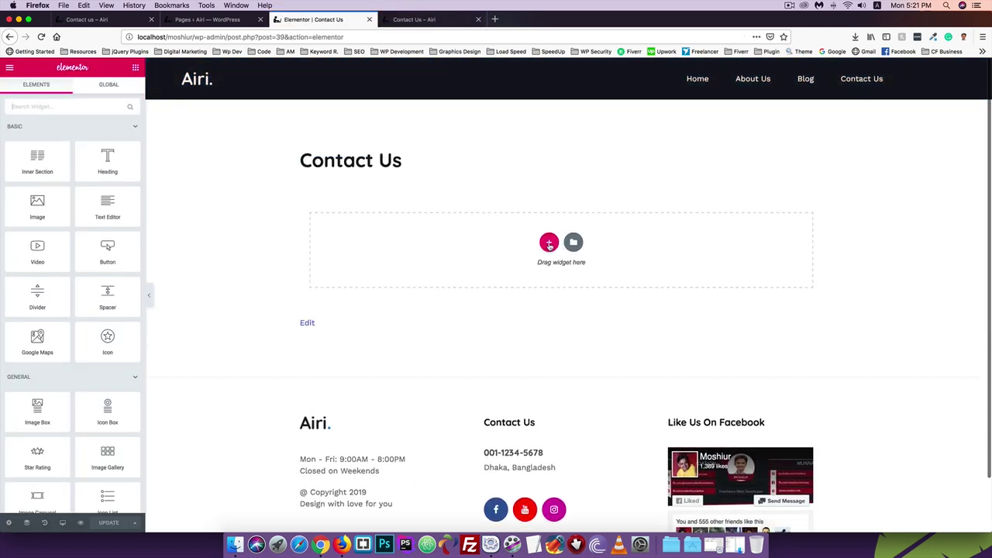
pyautogui.click(549, 243)
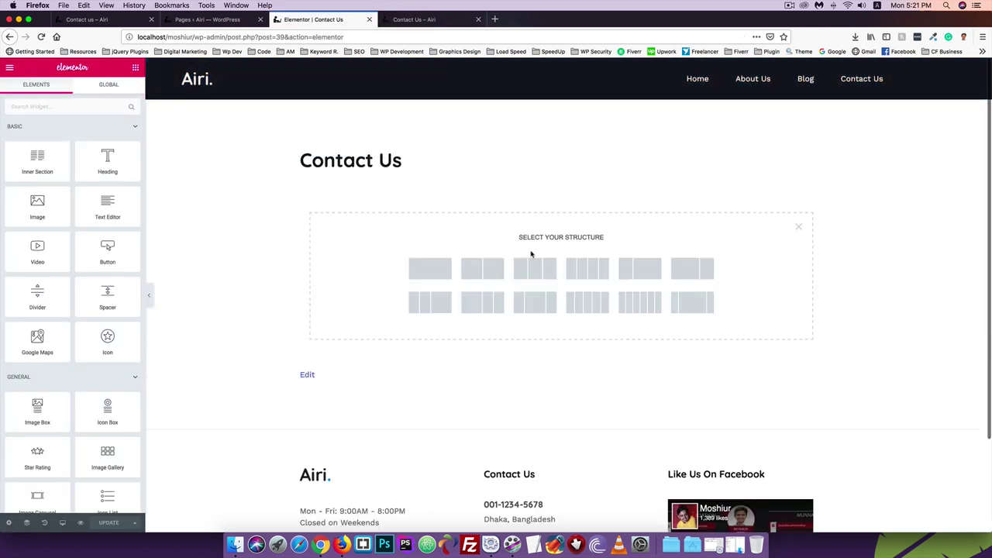
pyautogui.click(440, 271)
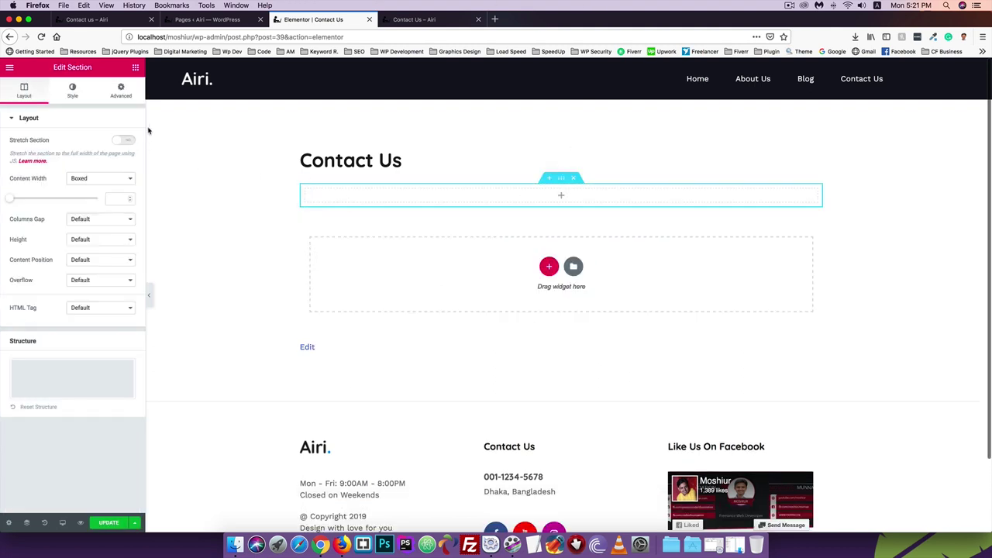
# Save the reference Contact us page's map background image to Downloads as Untitled-1.jpg and return to that page
pyautogui.click(85, 18)
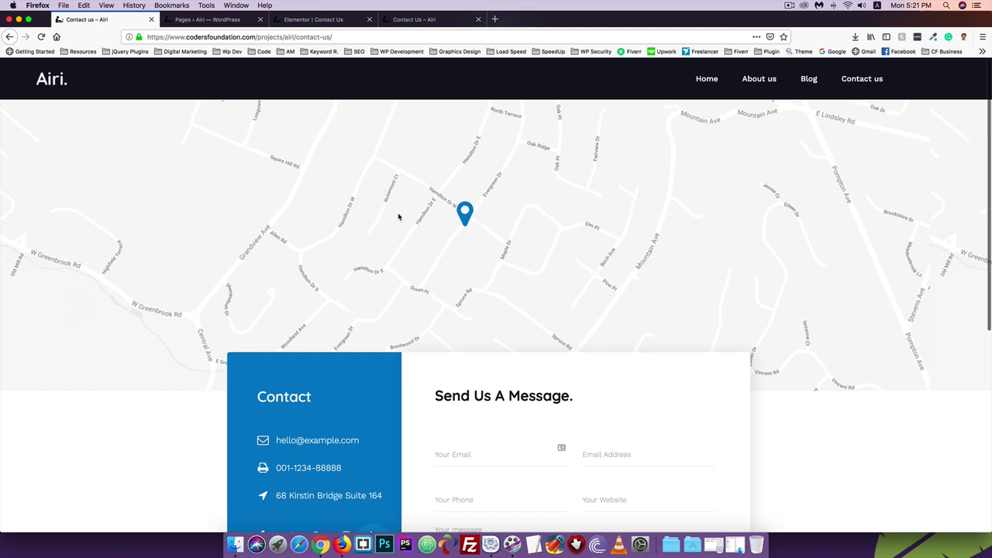
pyautogui.rightClick(523, 204)
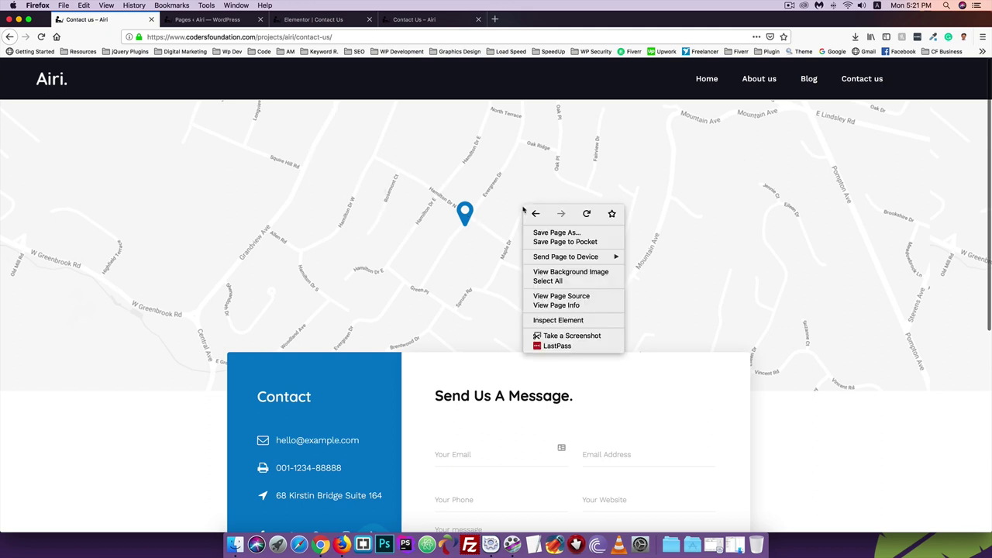
pyautogui.click(573, 269)
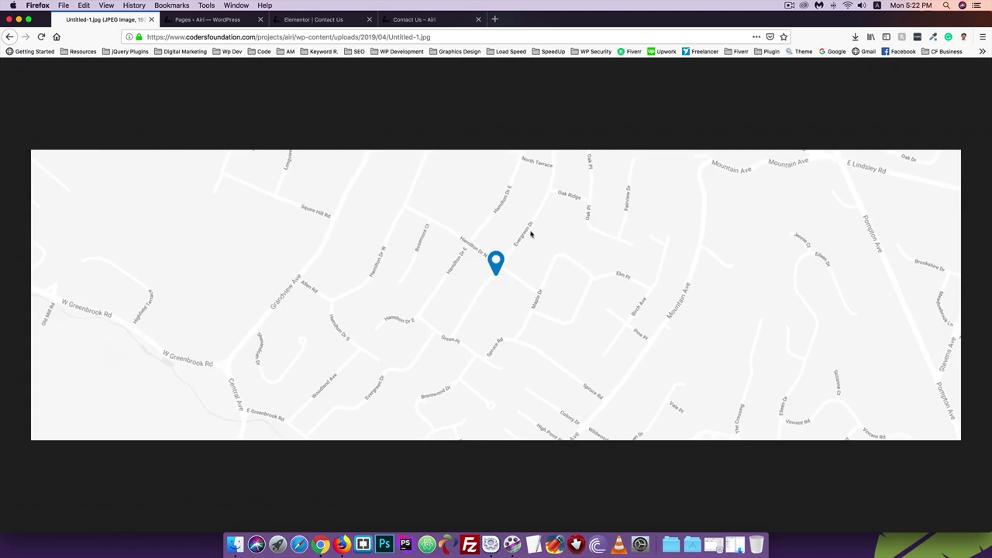
pyautogui.rightClick(424, 265)
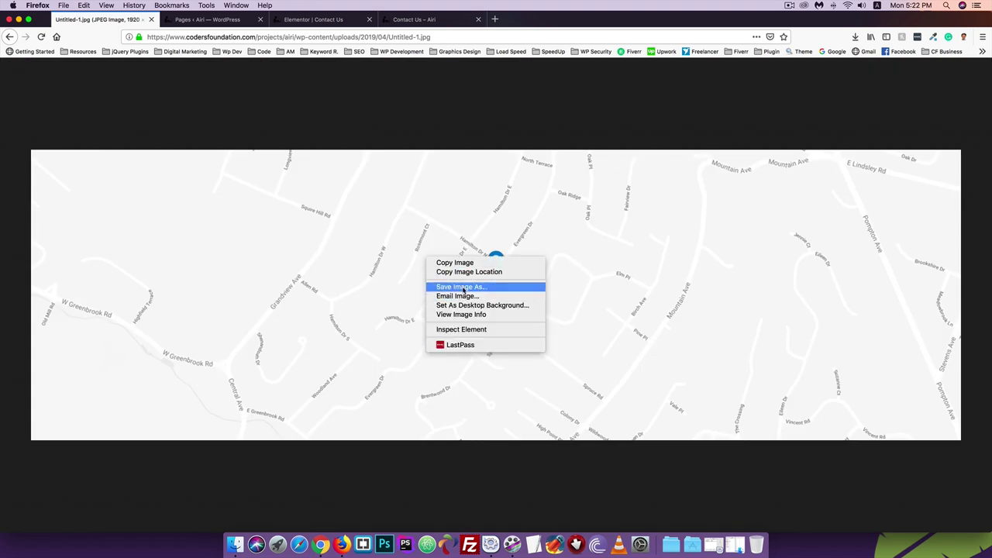
pyautogui.click(481, 285)
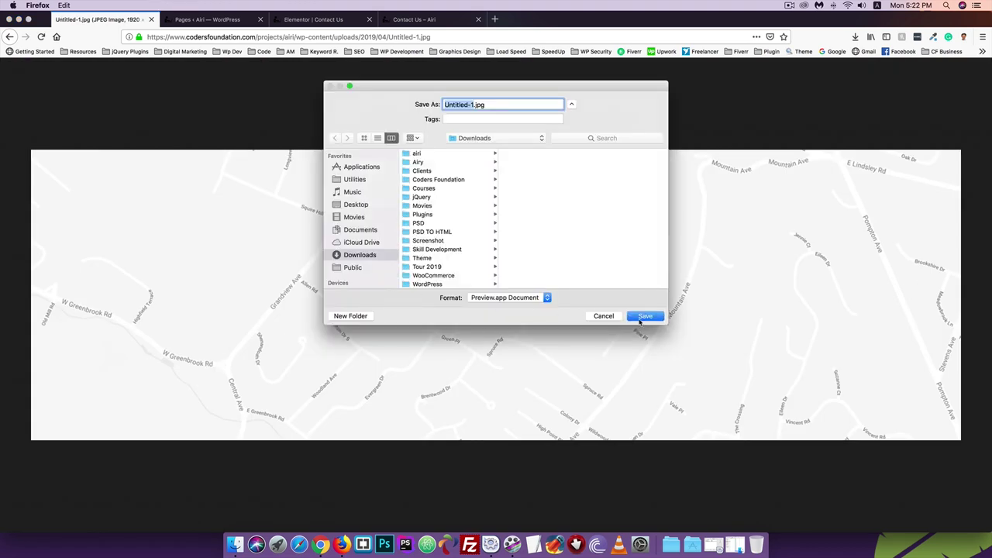
pyautogui.click(644, 316)
pyautogui.press('super+Left')
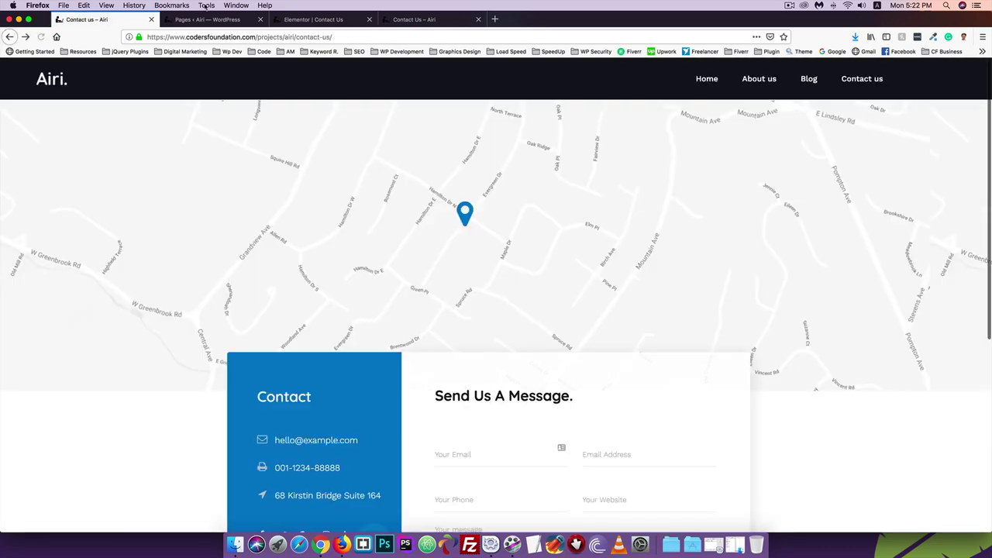
# Give the empty Elementor section the color-and-image background type and open the file upload for its background image
pyautogui.click(333, 21)
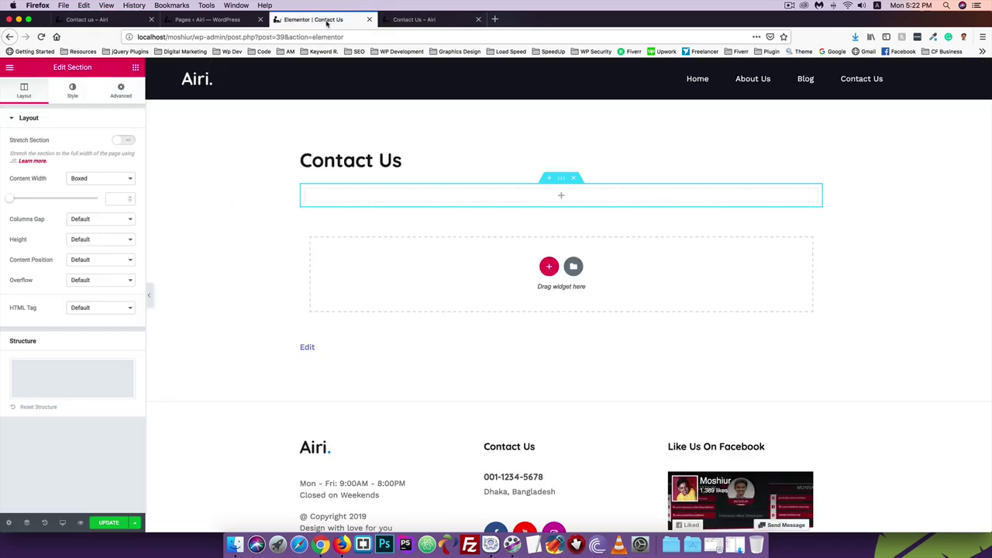
pyautogui.click(136, 68)
pyautogui.scroll(-3, 56, 217)
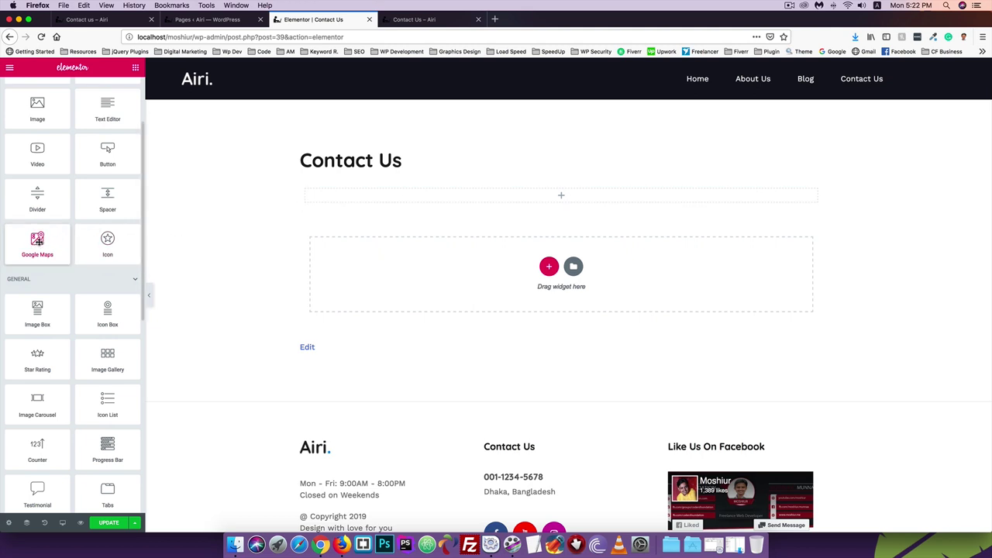
pyautogui.click(560, 197)
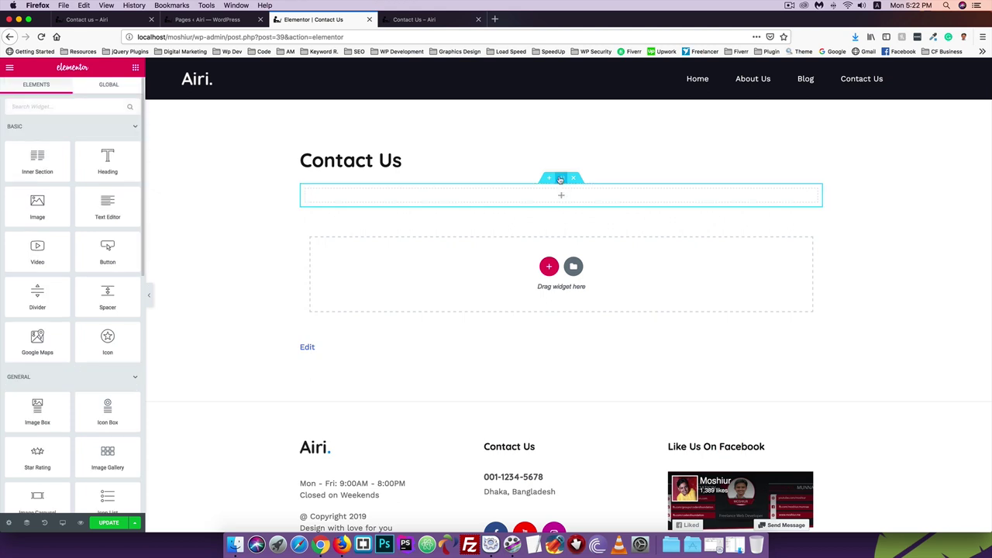
pyautogui.click(120, 92)
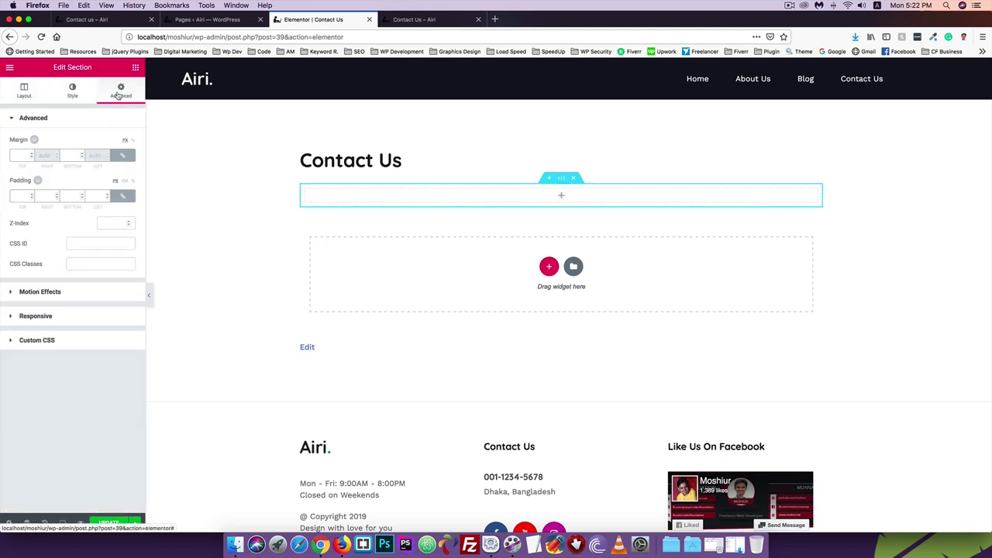
pyautogui.click(70, 93)
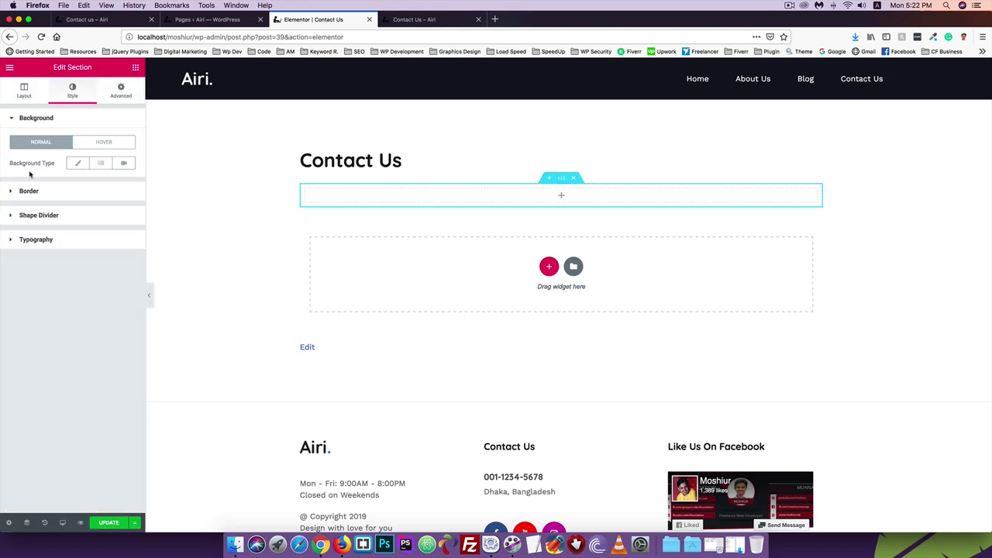
pyautogui.click(78, 163)
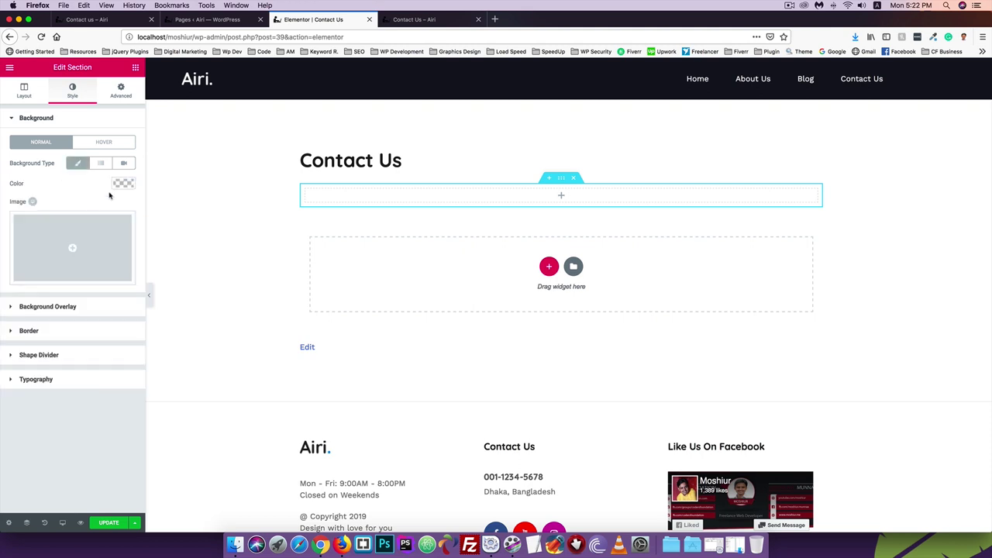
pyautogui.click(73, 250)
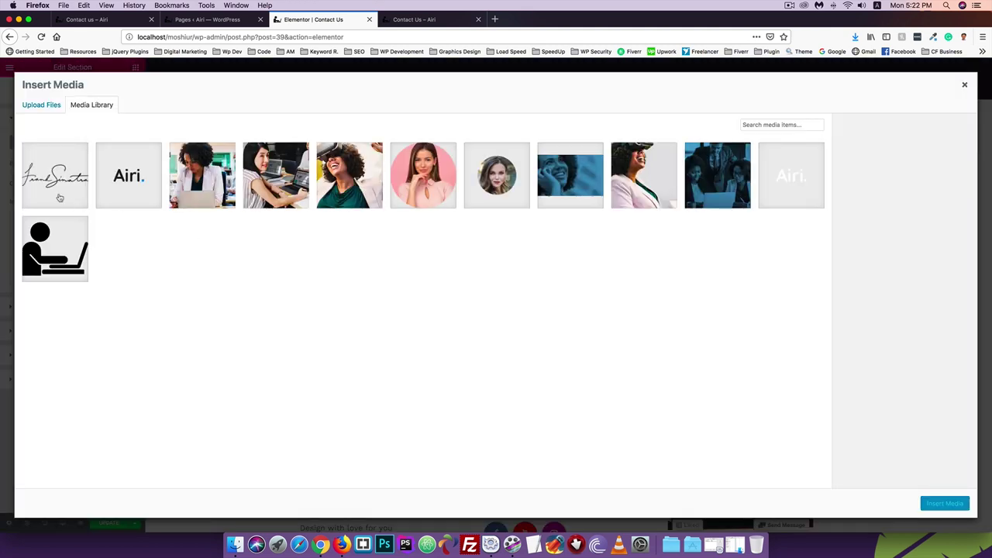
pyautogui.click(50, 113)
pyautogui.click(497, 272)
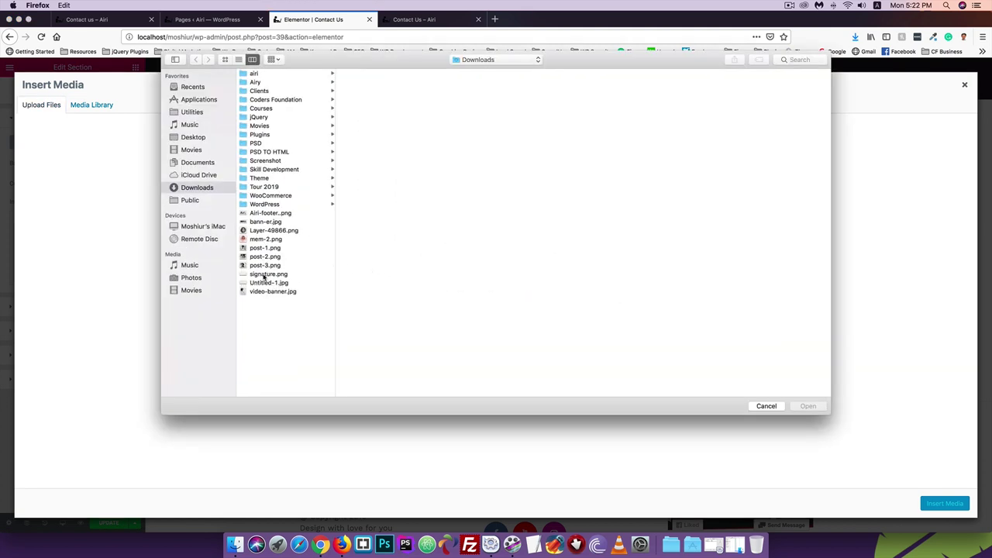
pyautogui.click(263, 274)
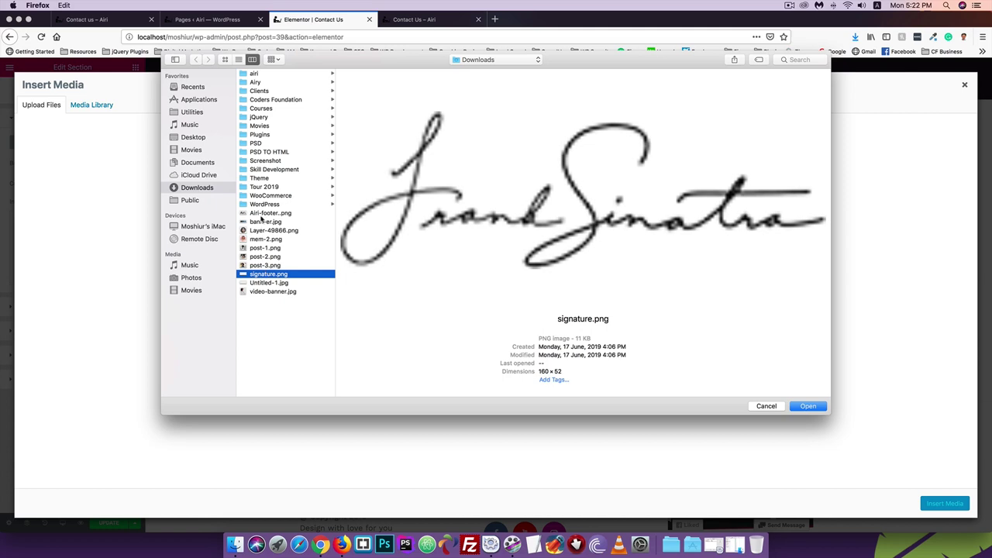
pyautogui.click(766, 407)
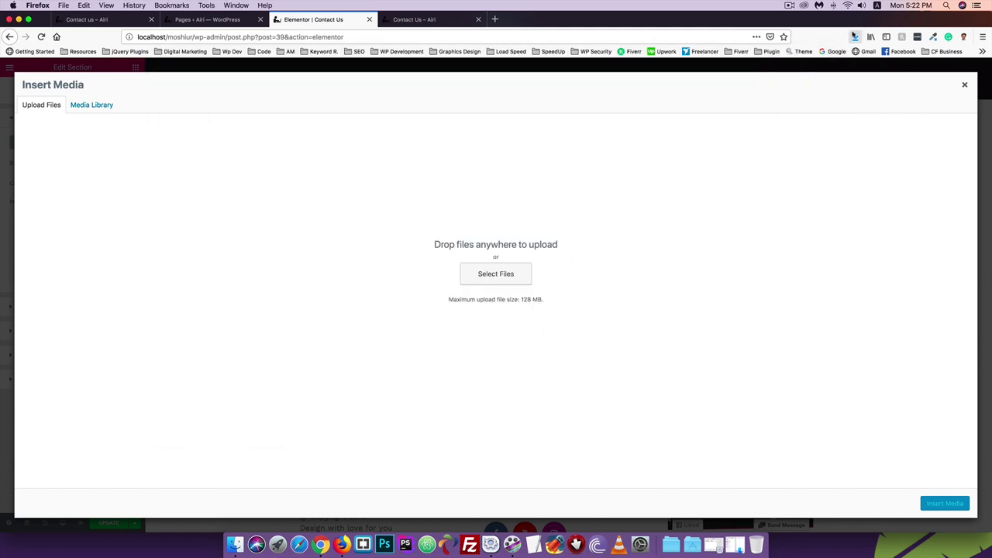
# Upload the downloaded map image Untitled-1.jpg and insert it as the section's background
pyautogui.click(855, 36)
pyautogui.moveTo(740, 62); pyautogui.dragTo(232, 325)
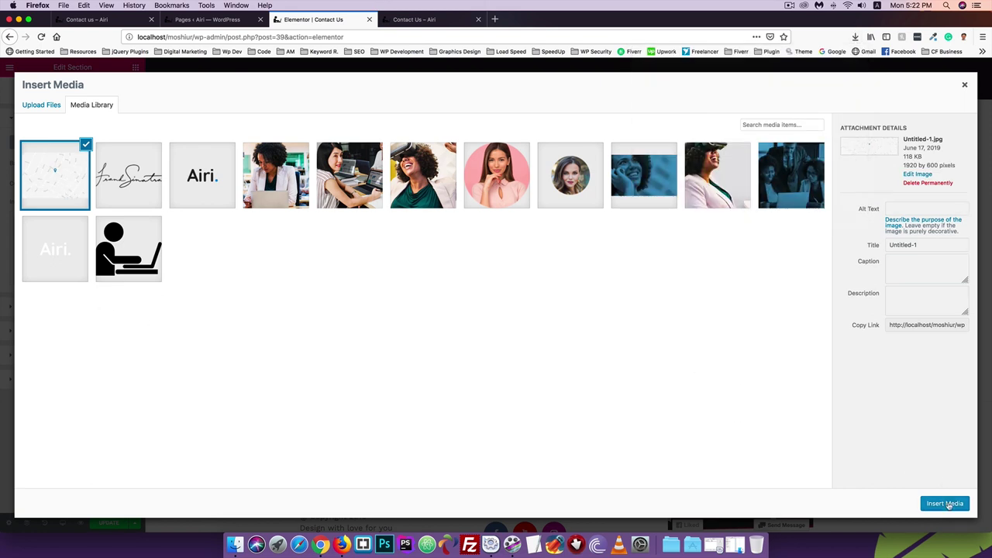
pyautogui.click(945, 504)
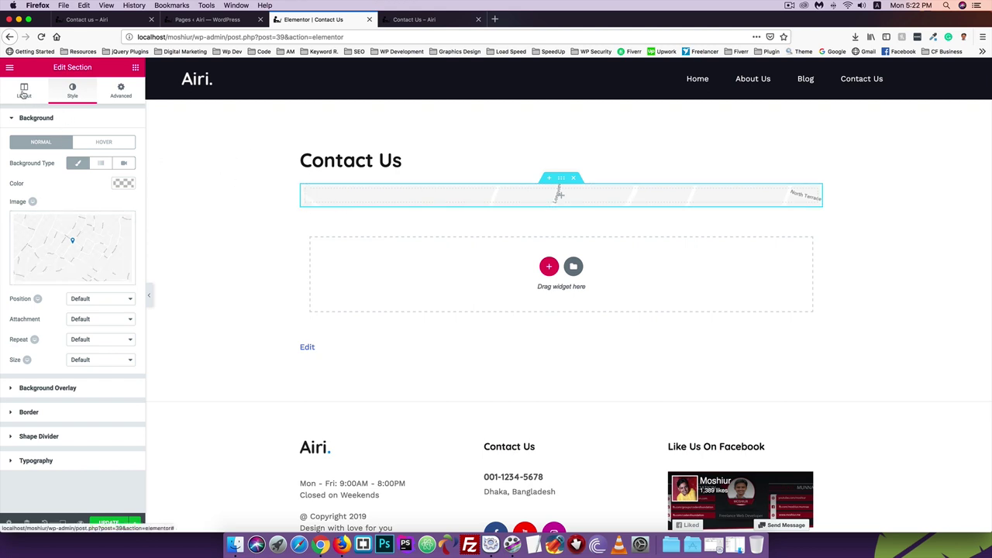
# Enable Stretch Section for the map section so that it spans the full page width
pyautogui.click(24, 91)
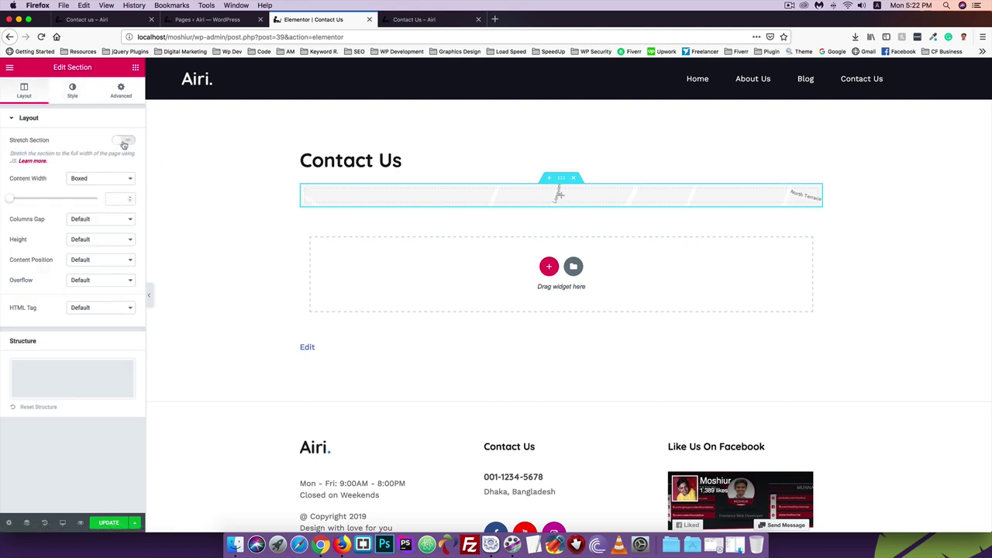
pyautogui.click(124, 141)
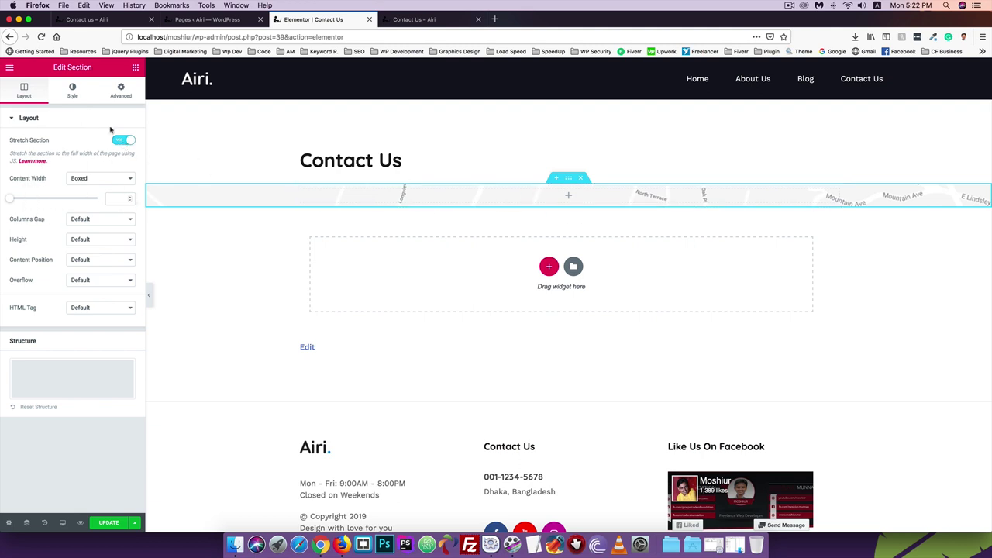
# Search the widgets for Spacer and place a Spacer widget inside the map section
pyautogui.click(136, 67)
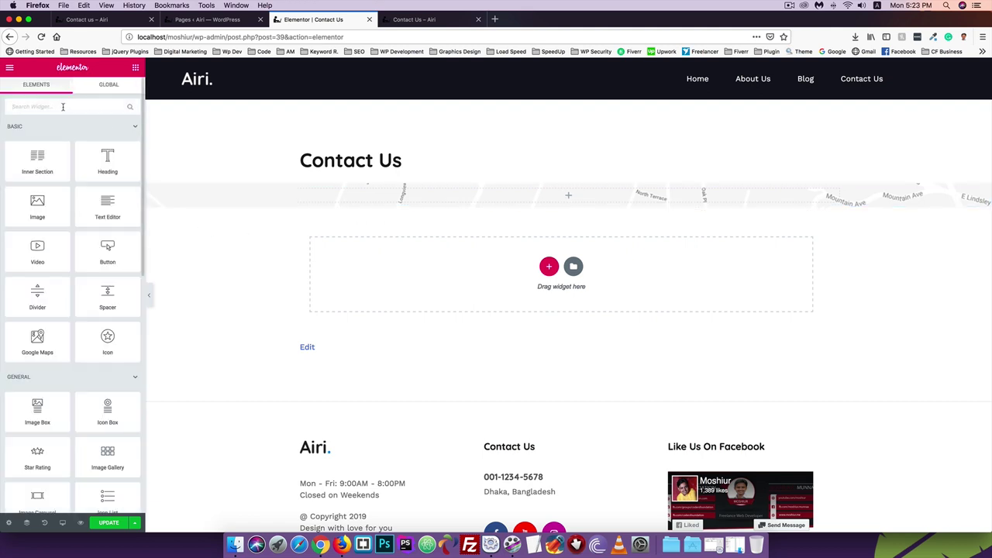
pyautogui.write('s')
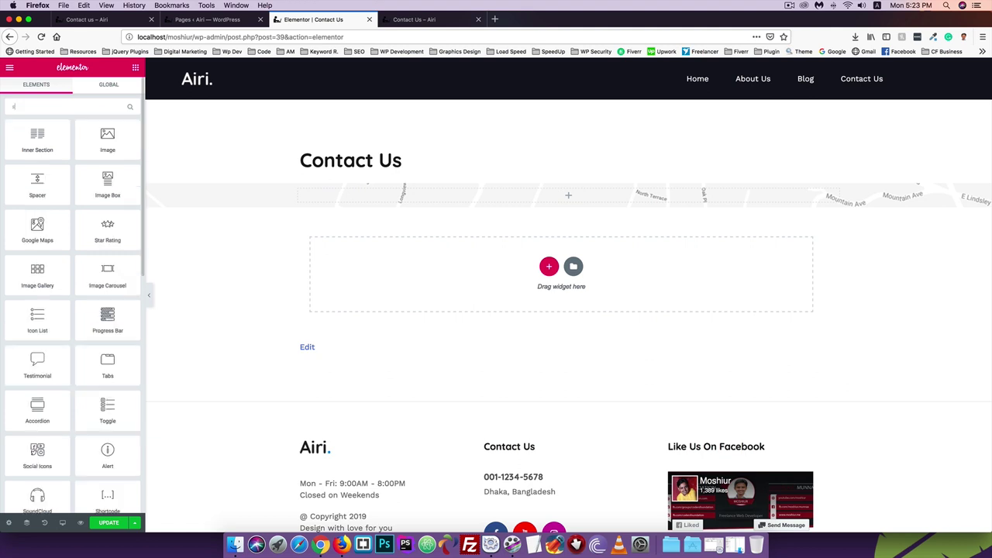
pyautogui.write('pa')
pyautogui.moveTo(37, 139); pyautogui.dragTo(539, 196)
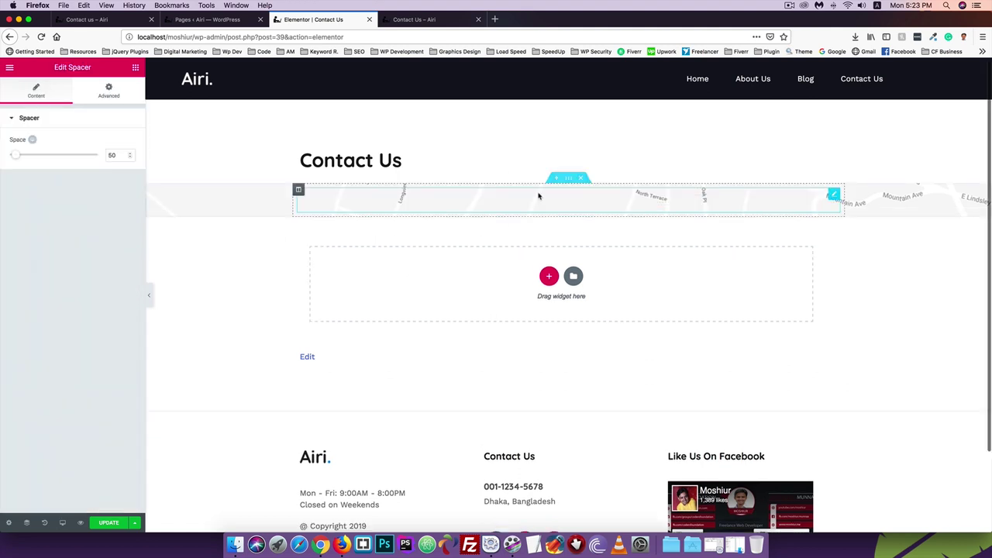
# Set the spacer's space to 600 and update the page
pyautogui.doubleClick(112, 155)
pyautogui.write('600')
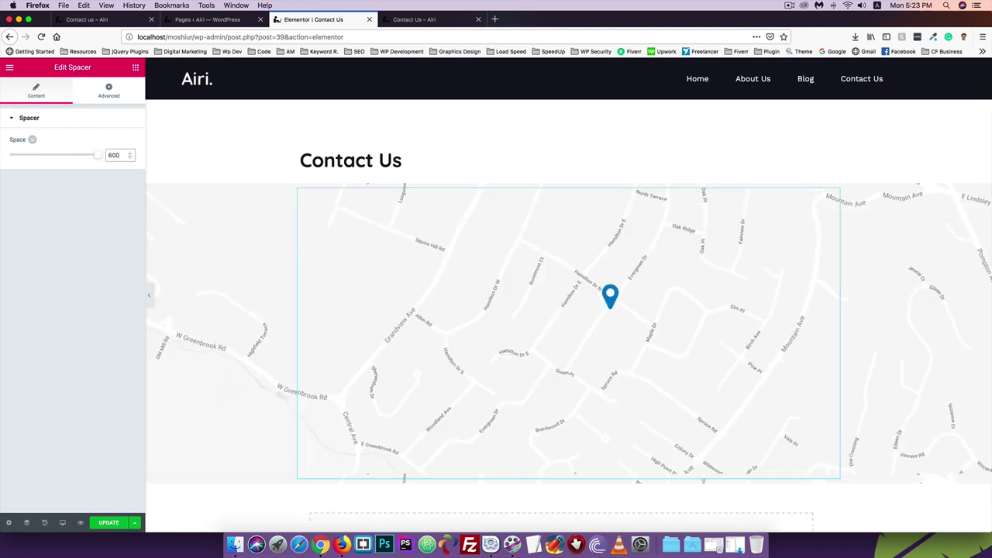
pyautogui.click(108, 522)
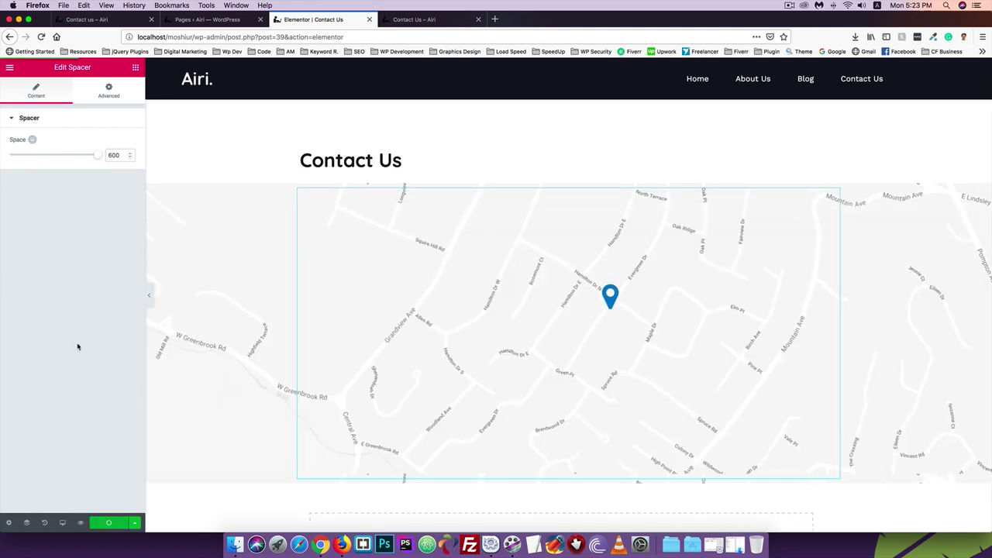
# Reload the live Contact Us page and examine the map section from the page title to the footer
pyautogui.click(419, 19)
pyautogui.click(42, 36)
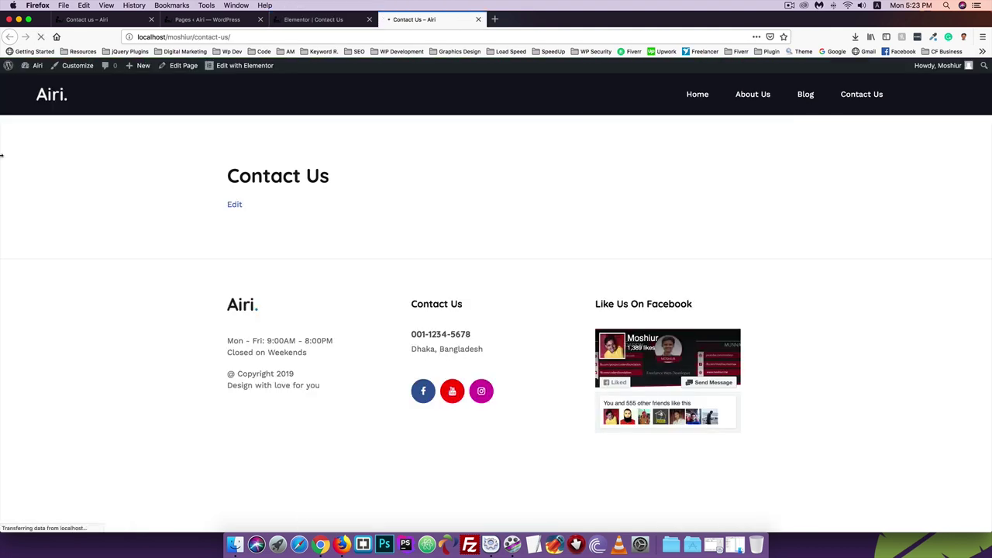
pyautogui.scroll(-1, 299, 293)
pyautogui.scroll(5, 299, 294)
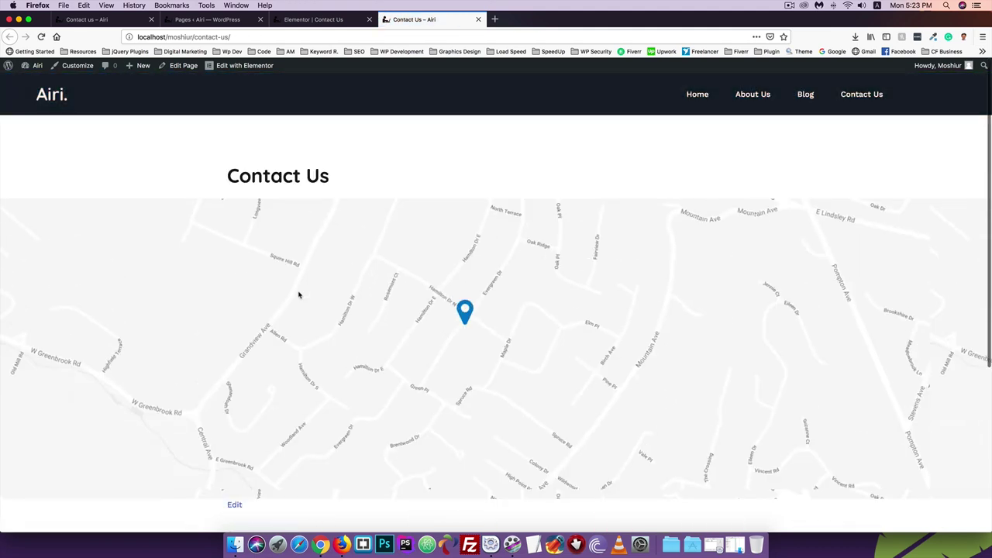
pyautogui.scroll(-3, 371, 244)
pyautogui.scroll(3, 370, 245)
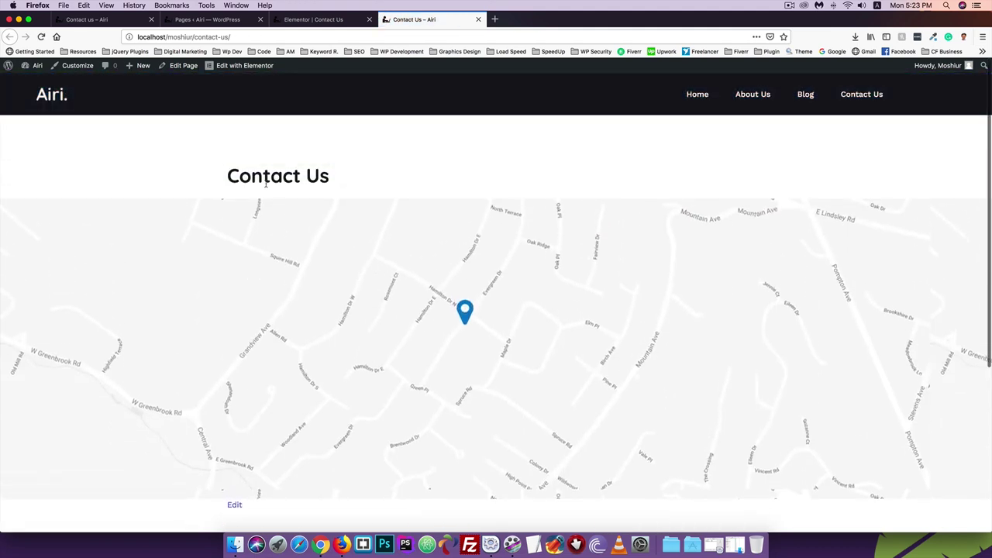
pyautogui.scroll(-3, 286, 323)
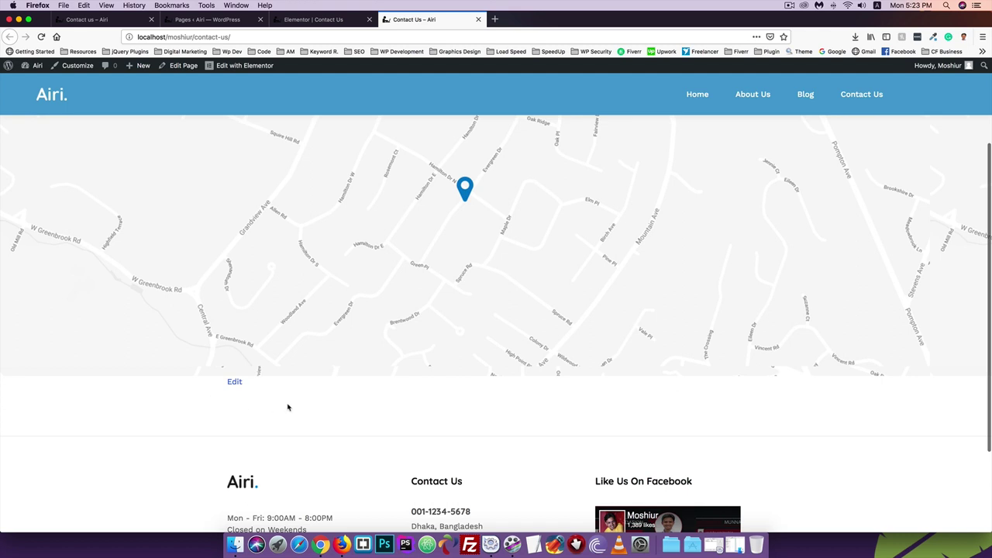
pyautogui.scroll(3, 303, 408)
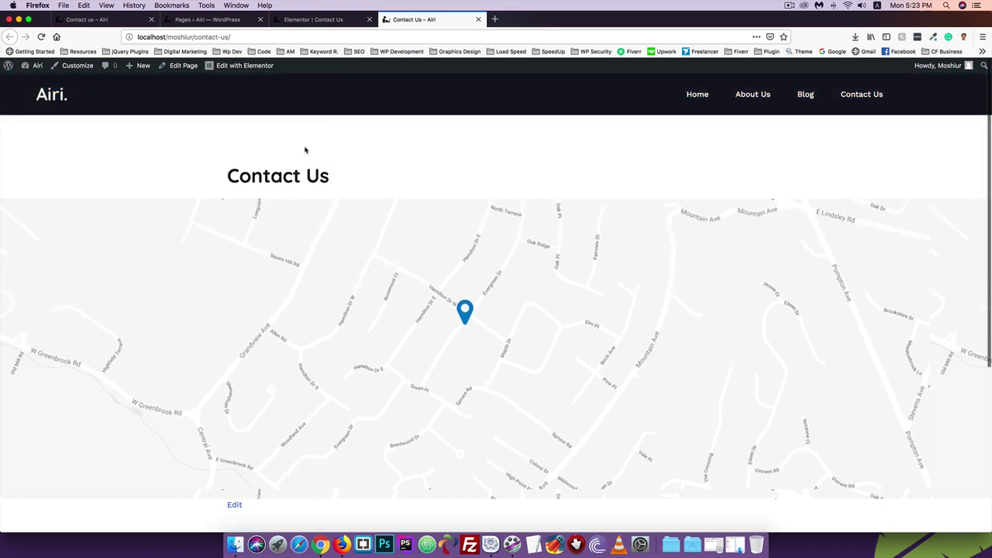
# Inspect the Contact Us heading in the developer tools and select the page's body element in the markup
pyautogui.rightClick(280, 179)
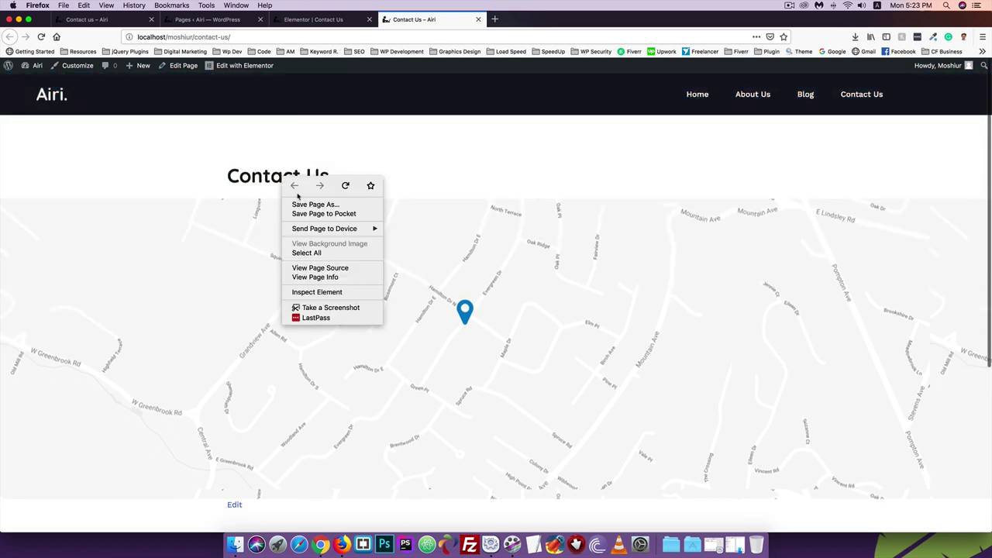
pyautogui.click(311, 291)
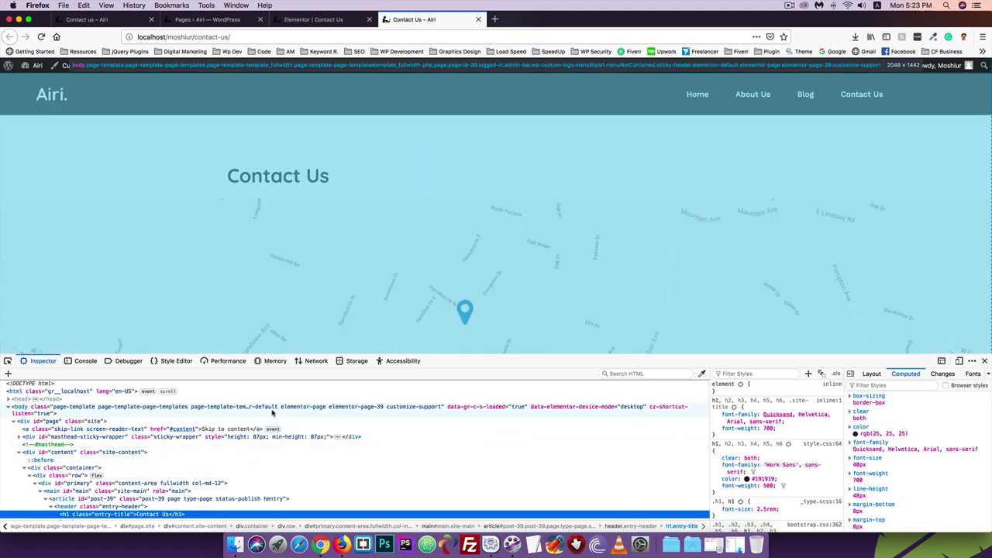
pyautogui.scroll(-1, 272, 413)
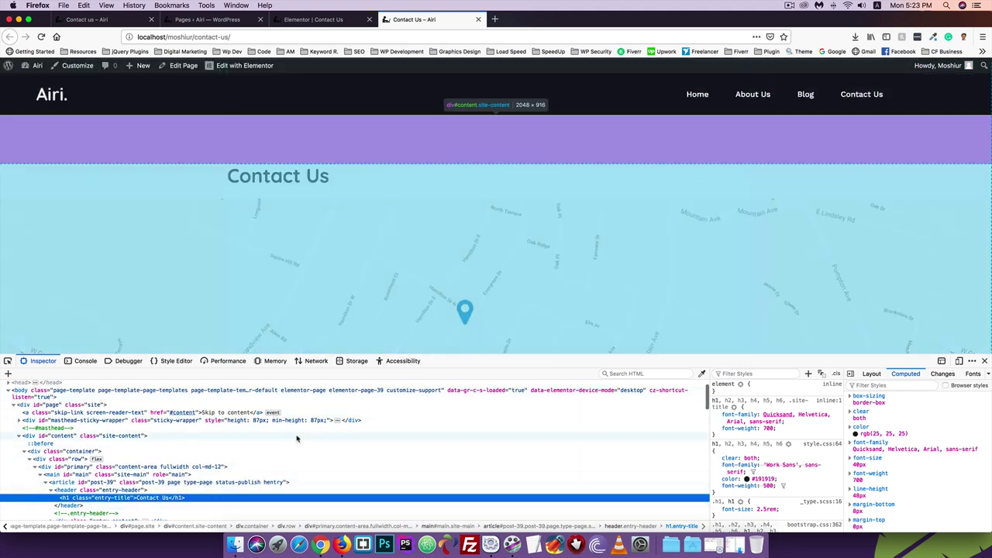
pyautogui.scroll(1, 297, 437)
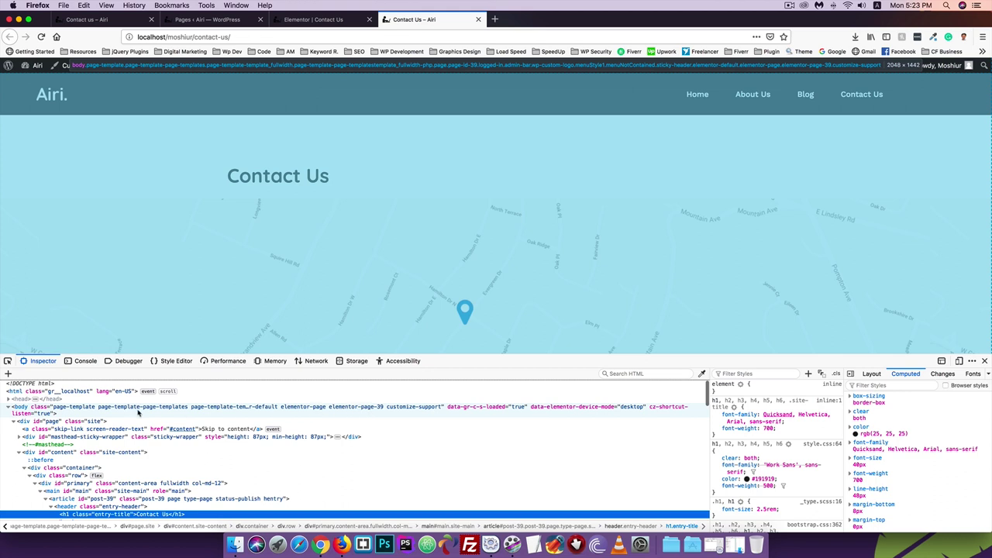
pyautogui.click(194, 411)
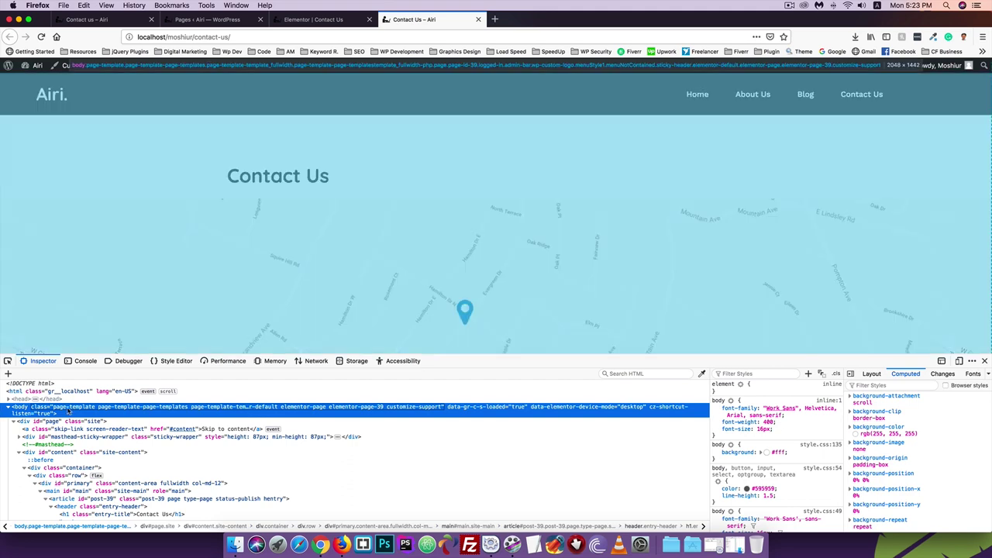
# Show the body element as editable HTML to read its full class list and find the page ID class
pyautogui.rightClick(68, 411)
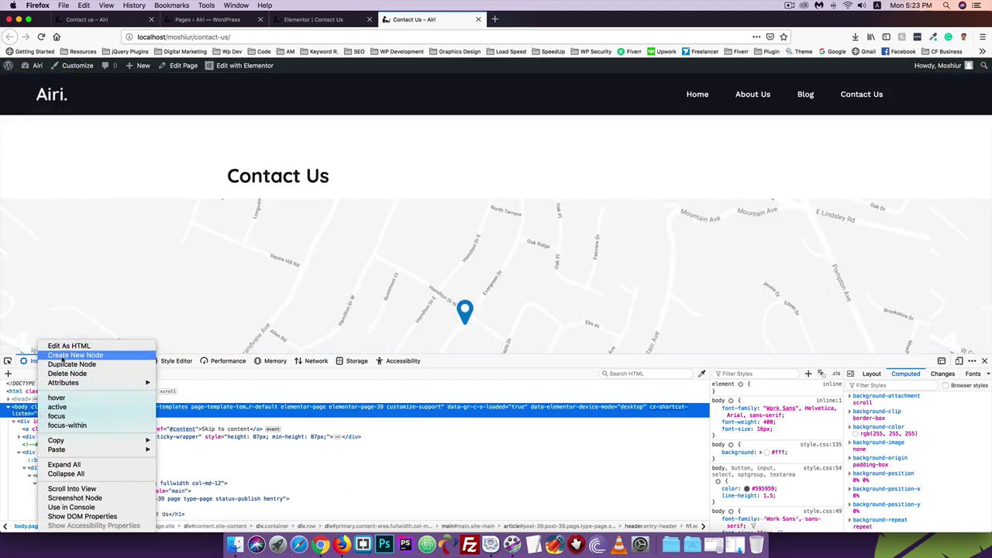
pyautogui.click(70, 346)
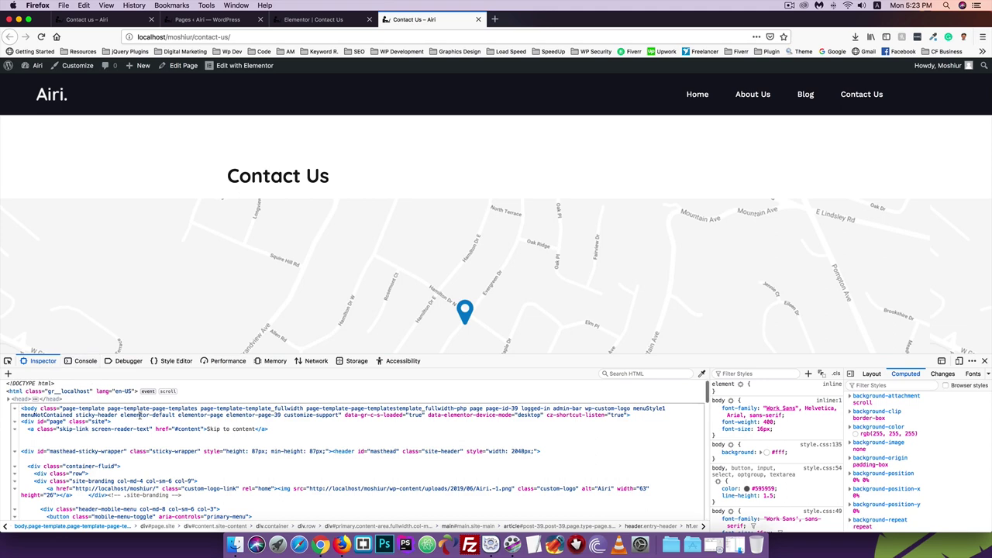
pyautogui.scroll(-3, 140, 431)
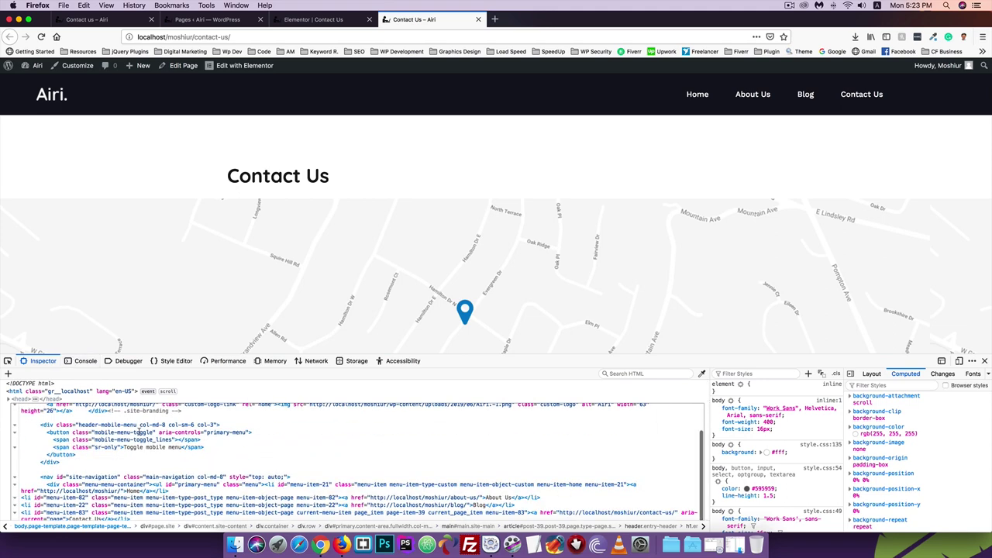
pyautogui.scroll(3, 139, 431)
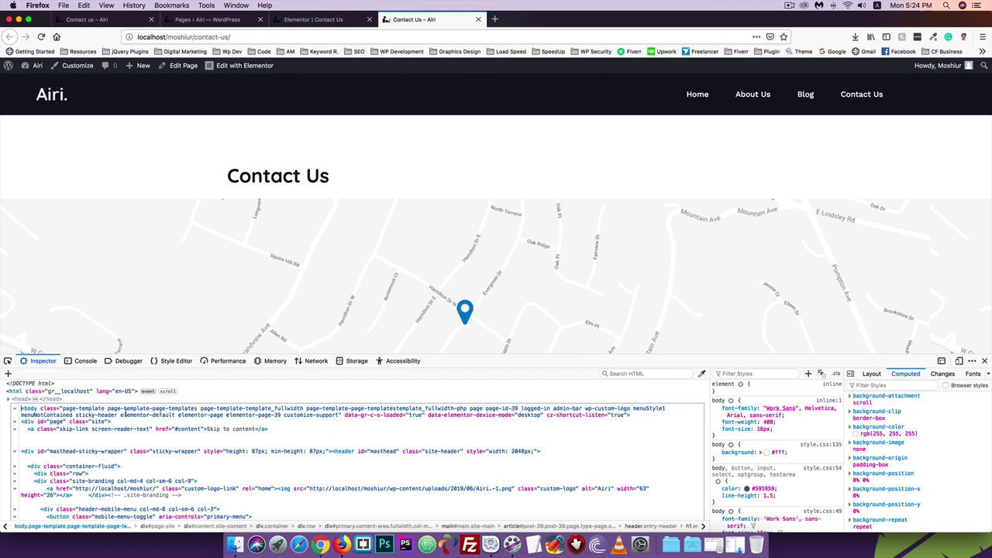
pyautogui.click(3, 417)
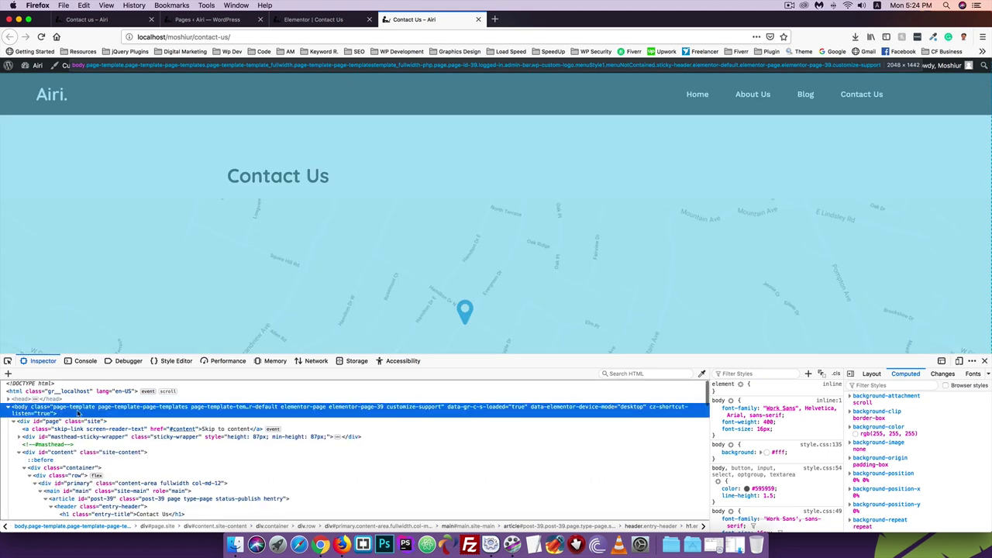
pyautogui.rightClick(232, 409)
pyautogui.click(252, 344)
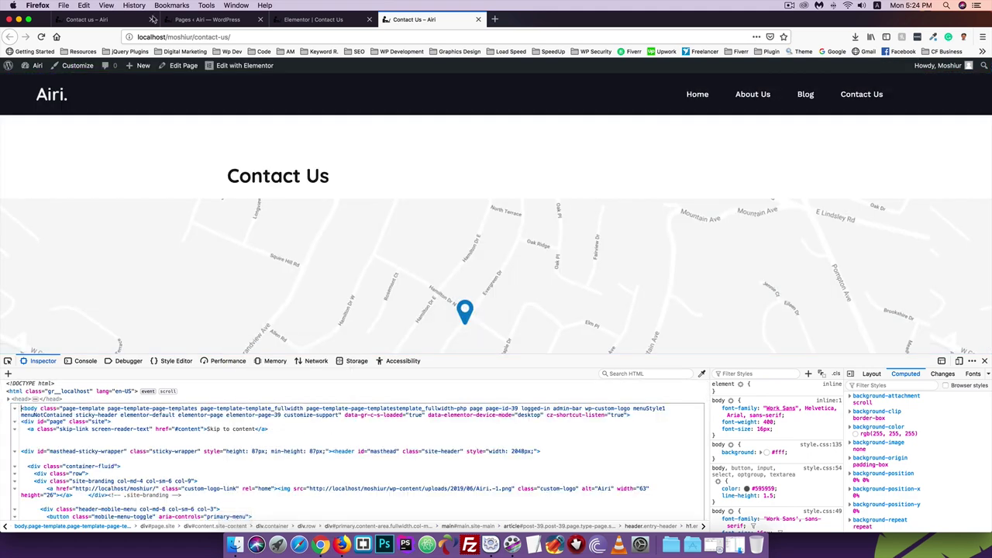
# From the WordPress dashboard, open the theme Customizer in a new browser tab and go to Additional CSS
pyautogui.click(208, 21)
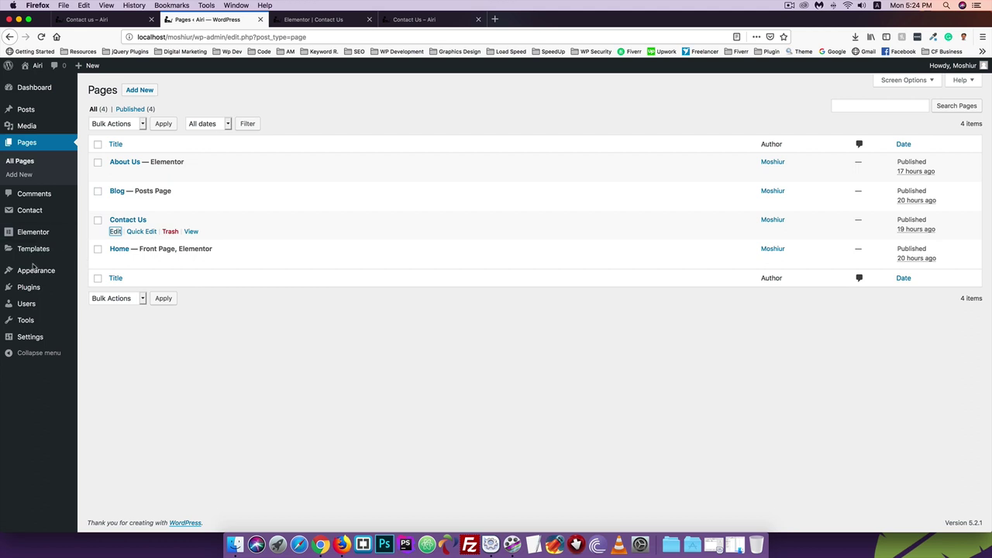
pyautogui.moveTo(33, 271)
pyautogui.rightClick(102, 287)
pyautogui.click(128, 291)
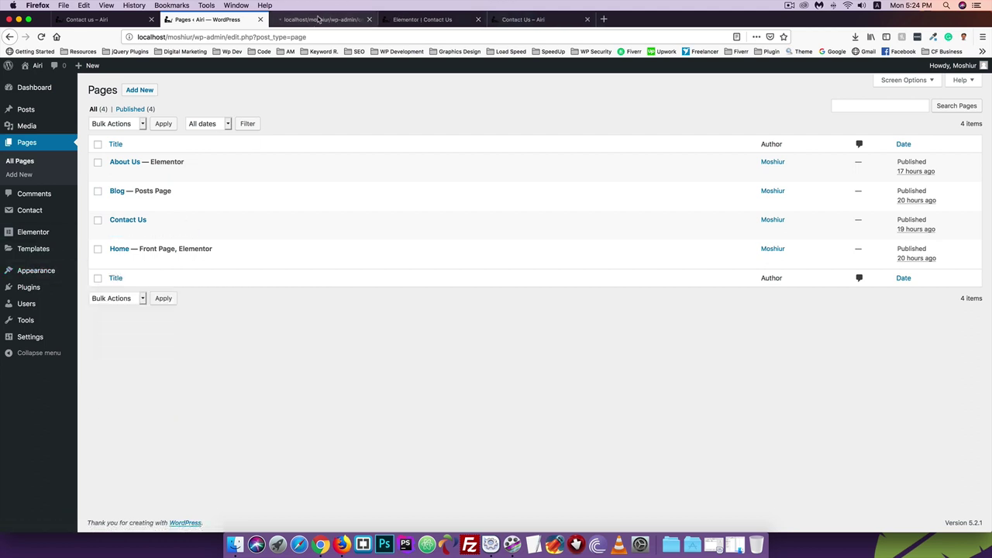
pyautogui.click(310, 19)
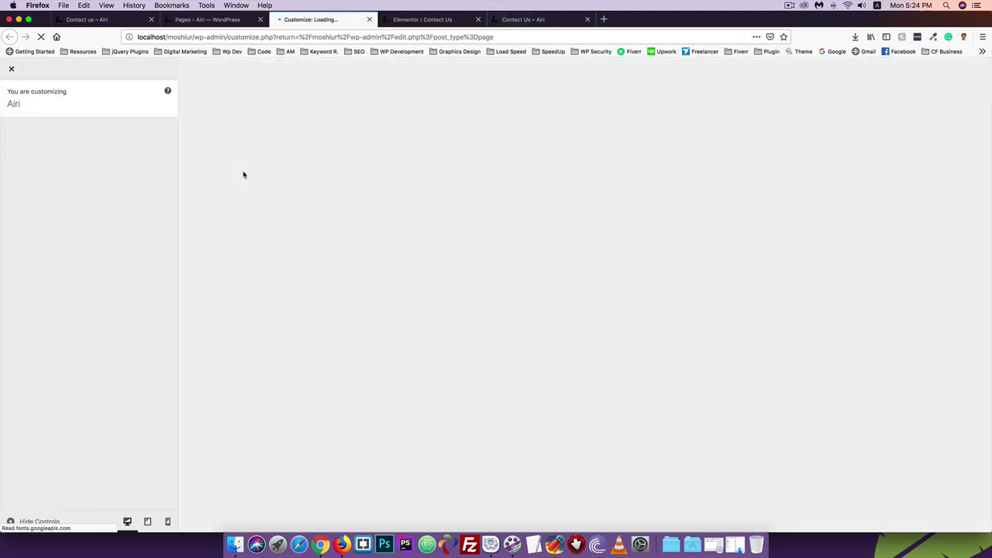
pyautogui.click(35, 387)
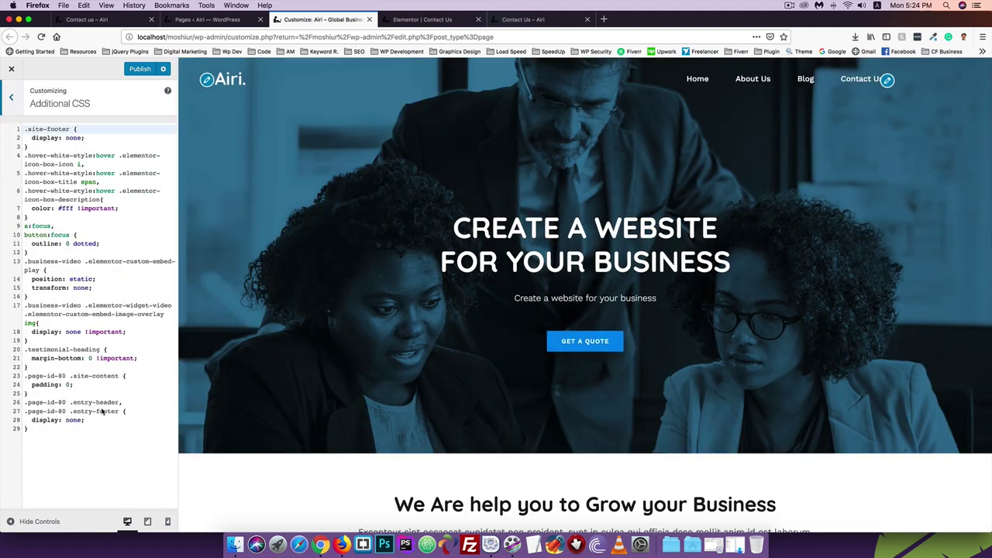
# Duplicate the .page-id-80 .entry-header and .page-id-80 .entry-footer selectors within the last display: none rule, separated by a comma
pyautogui.moveTo(120, 412); pyautogui.dragTo(26, 403)
pyautogui.hotkey('ctrl', 'c')
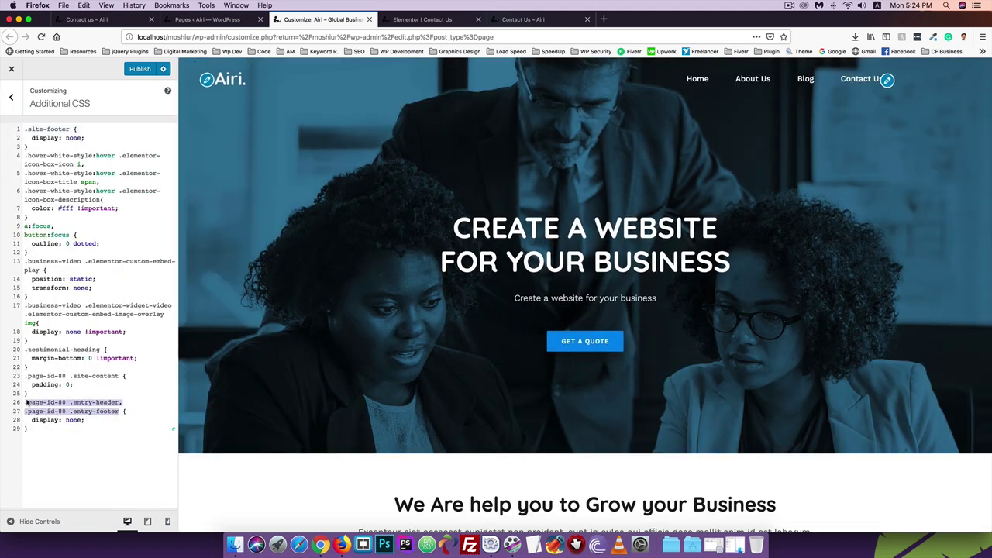
pyautogui.press('Right')
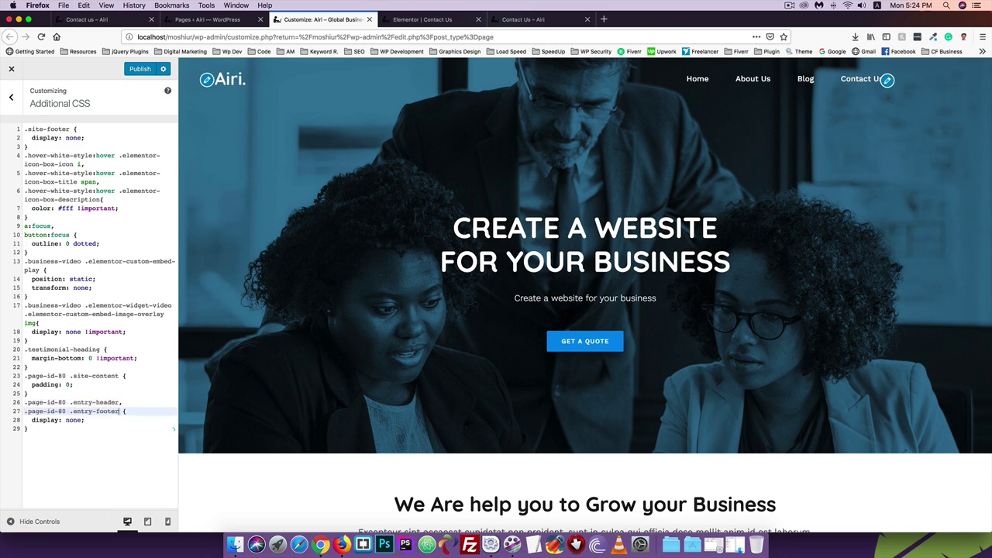
pyautogui.press('Return')
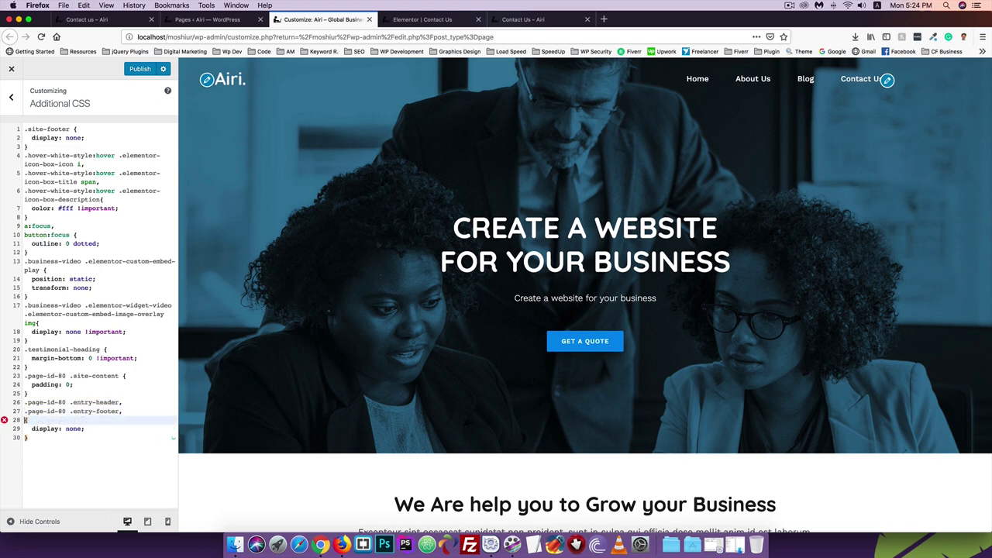
pyautogui.hotkey('ctrl', 'v')
# Change the page ID in both duplicated selectors to page-id-39 and publish the Additional CSS
pyautogui.click(66, 420)
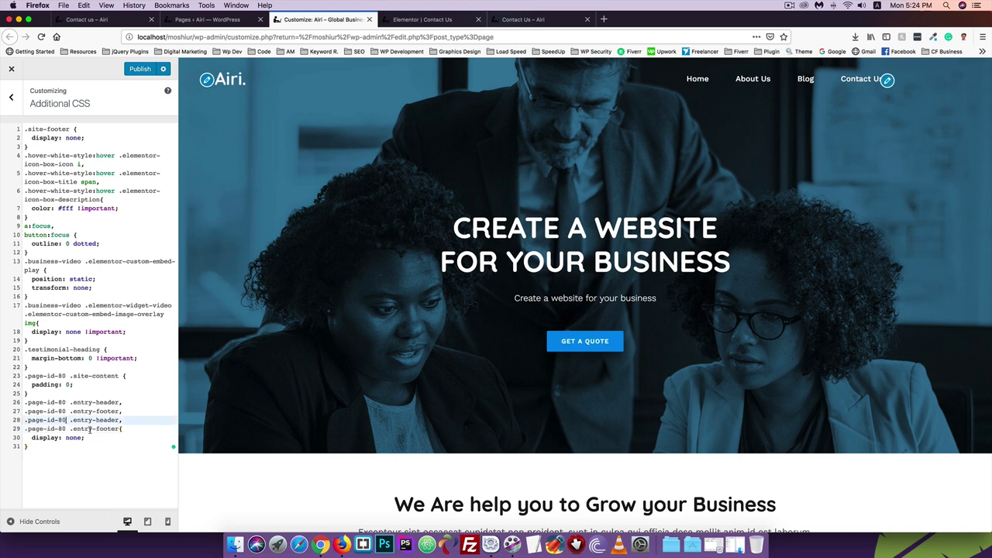
pyautogui.press('BackSpace')
pyautogui.press('BackSpace')
pyautogui.write('39')
pyautogui.click(66, 428)
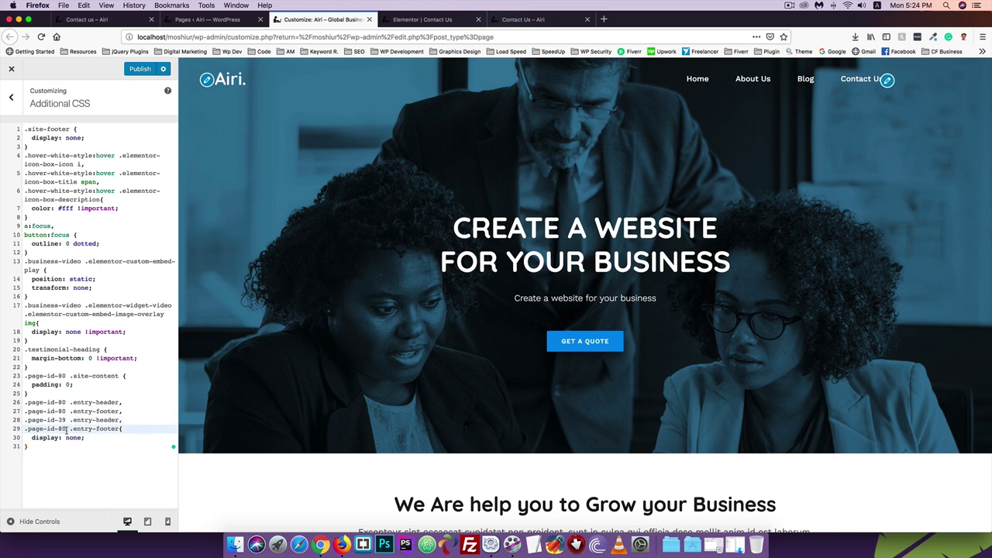
pyautogui.press('BackSpace')
pyautogui.press('BackSpace')
pyautogui.write('39')
pyautogui.click(135, 70)
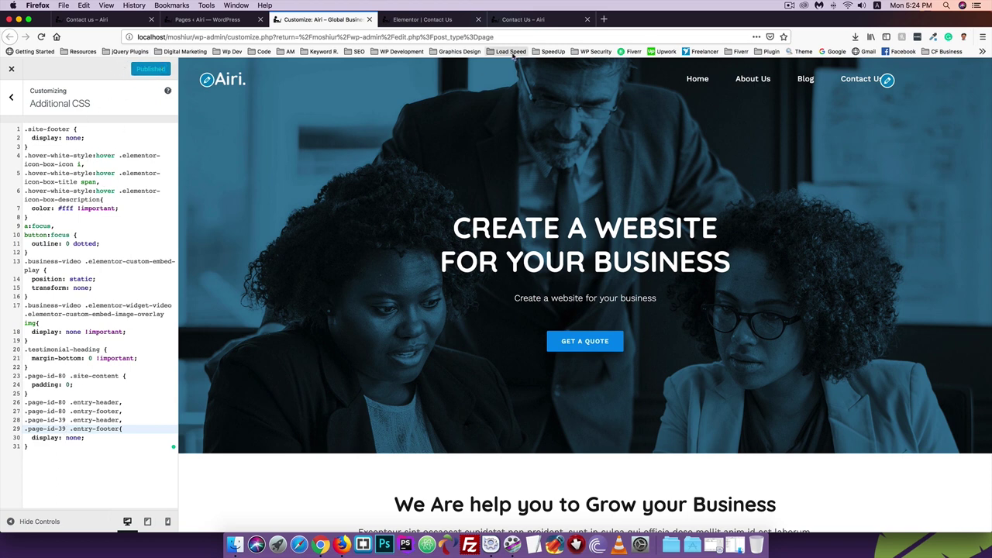
# Reload the live Contact Us page, close the developer tools, and check the spacing around the map against the custom CSS
pyautogui.click(523, 20)
pyautogui.click(42, 36)
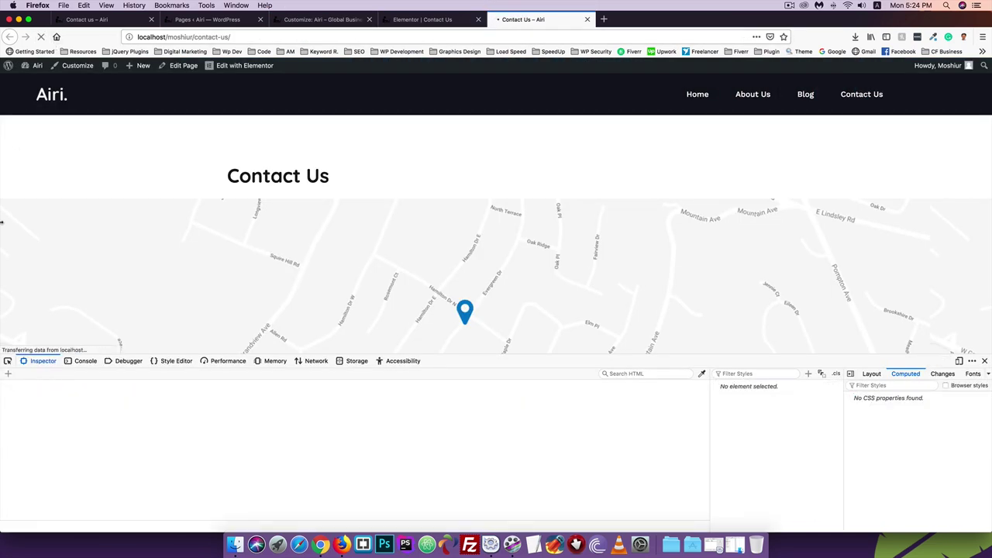
pyautogui.click(985, 361)
pyautogui.scroll(-5, 230, 290)
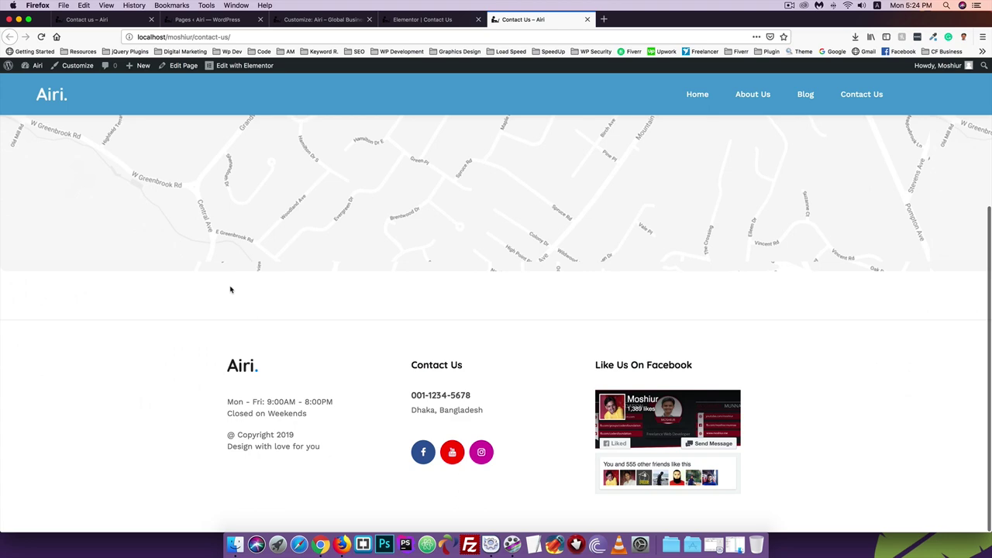
pyautogui.scroll(5, 230, 290)
pyautogui.click(300, 18)
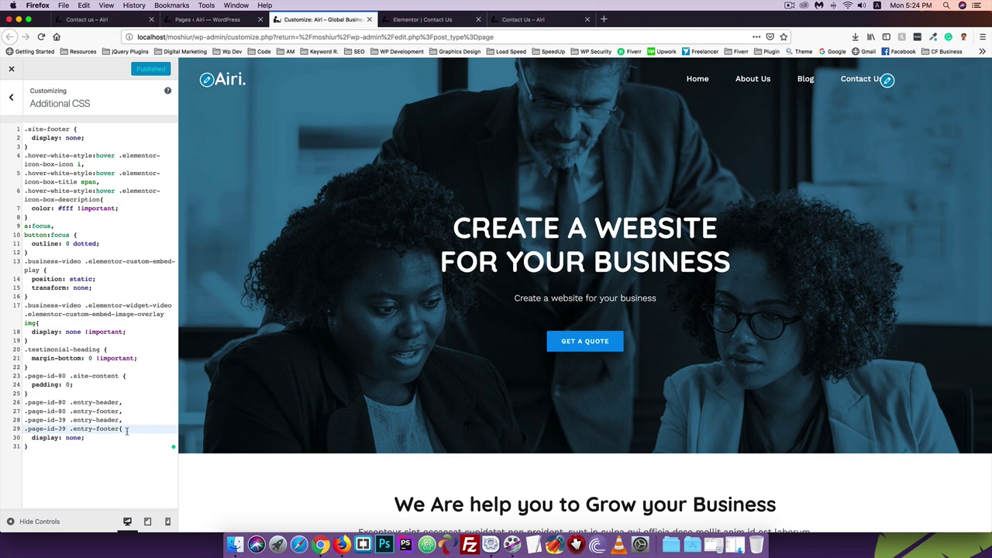
pyautogui.click(543, 20)
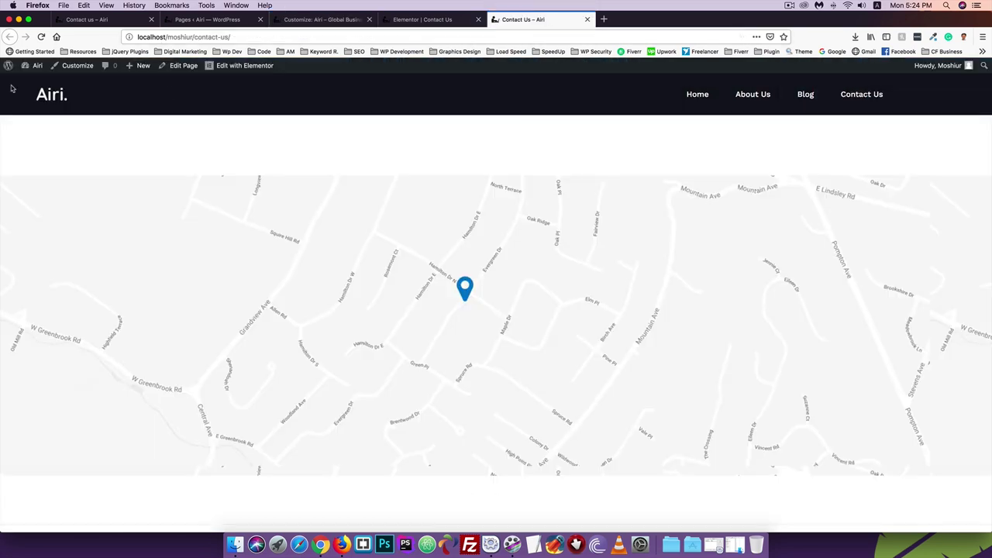
# Reload the live Contact Us page and inspect the element causing the blank space below the map
pyautogui.click(41, 37)
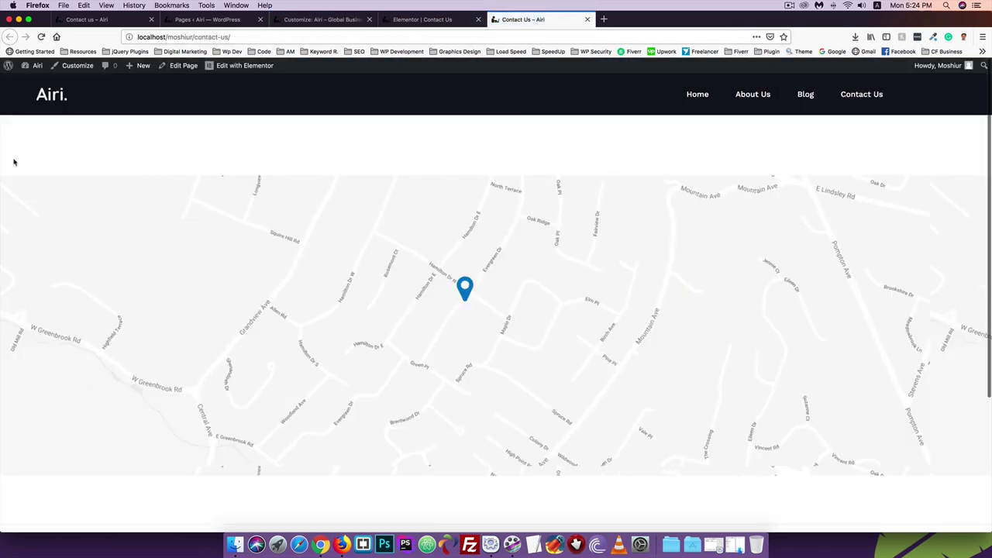
pyautogui.scroll(-2, 13, 162)
pyautogui.scroll(-2, 13, 162)
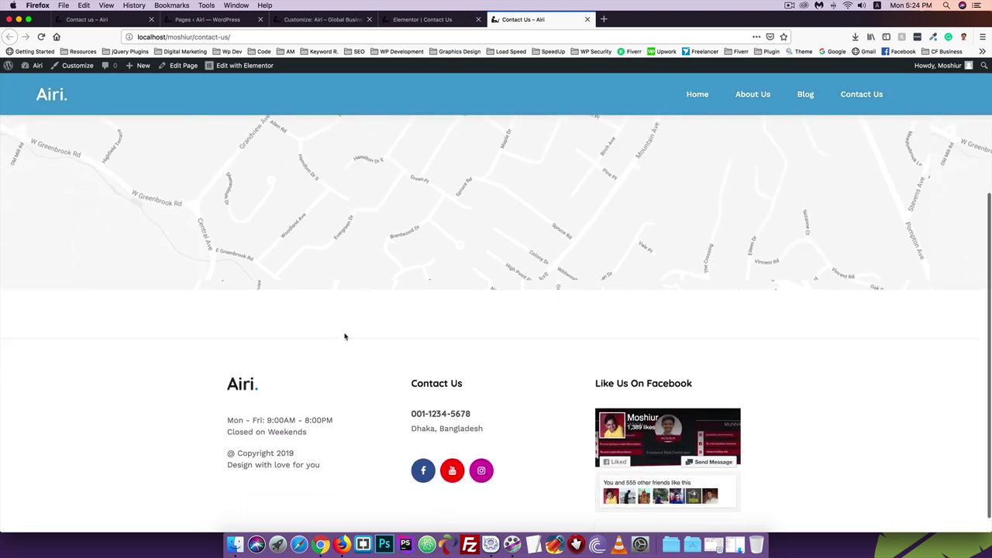
pyautogui.rightClick(323, 323)
pyautogui.click(297, 291)
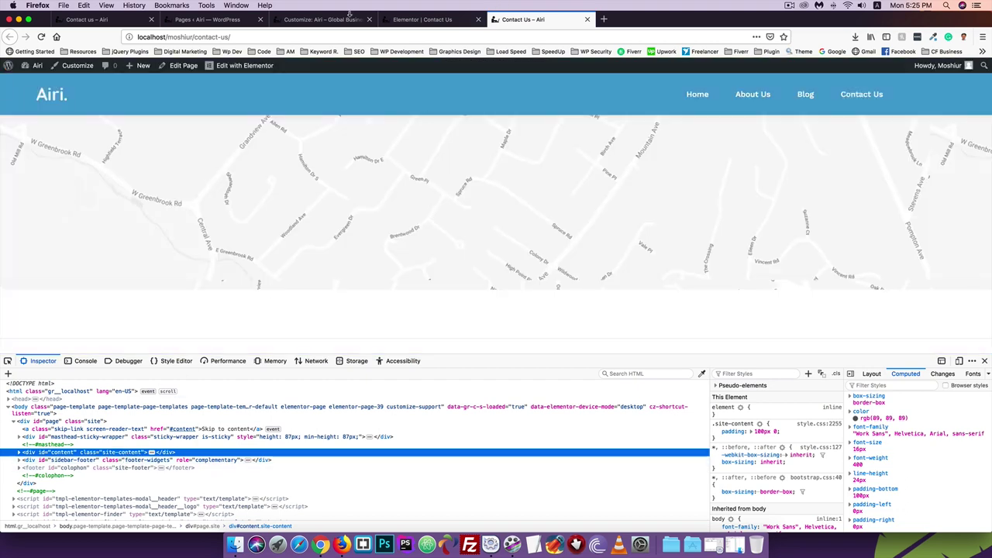
# In the Customizer's Additional CSS, duplicate the .page-id-80 .site-content selector within the padding: 0 rule, separated by a comma
pyautogui.click(321, 19)
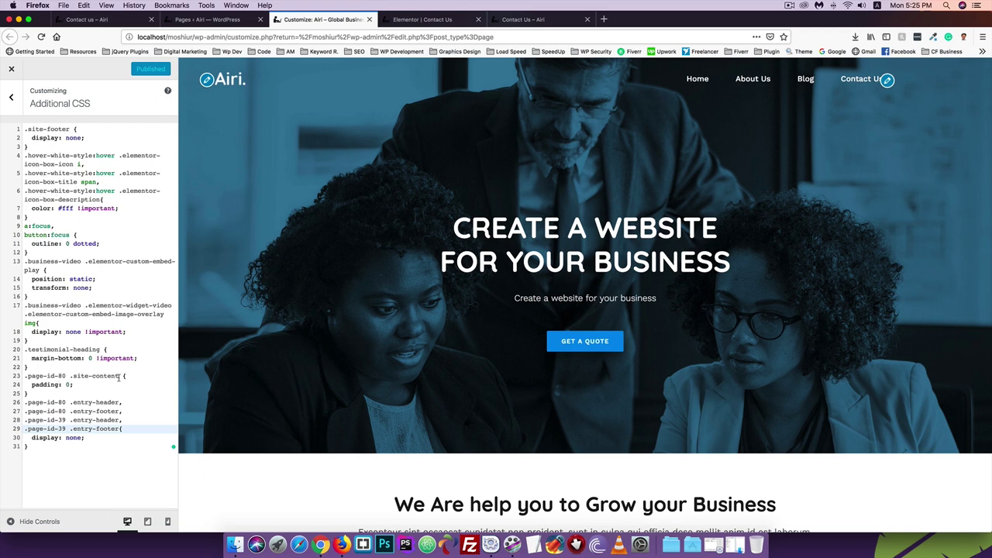
pyautogui.moveTo(119, 376); pyautogui.dragTo(11, 379)
pyautogui.hotkey('ctrl', 'c')
pyautogui.press('Right')
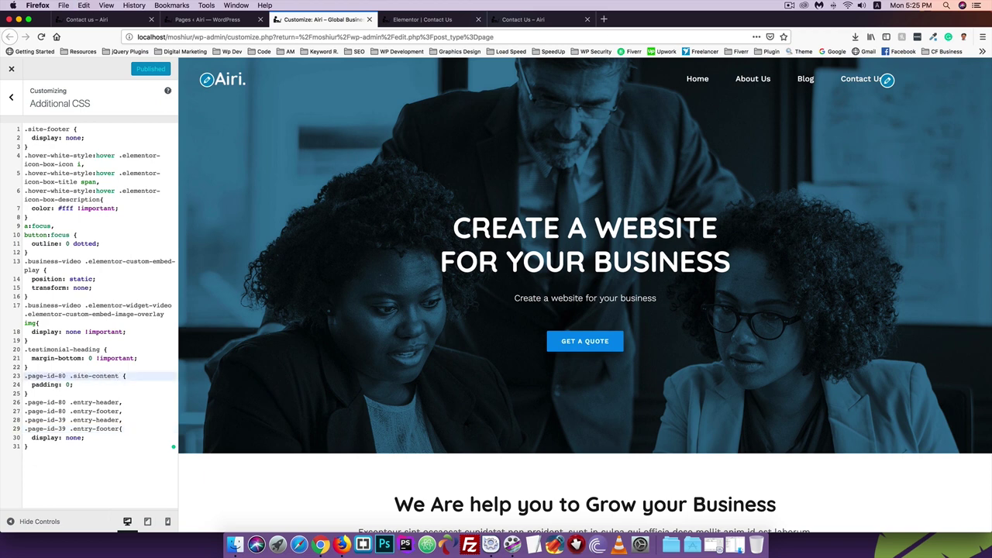
pyautogui.write(',')
pyautogui.press('Return')
pyautogui.hotkey('ctrl', 'v')
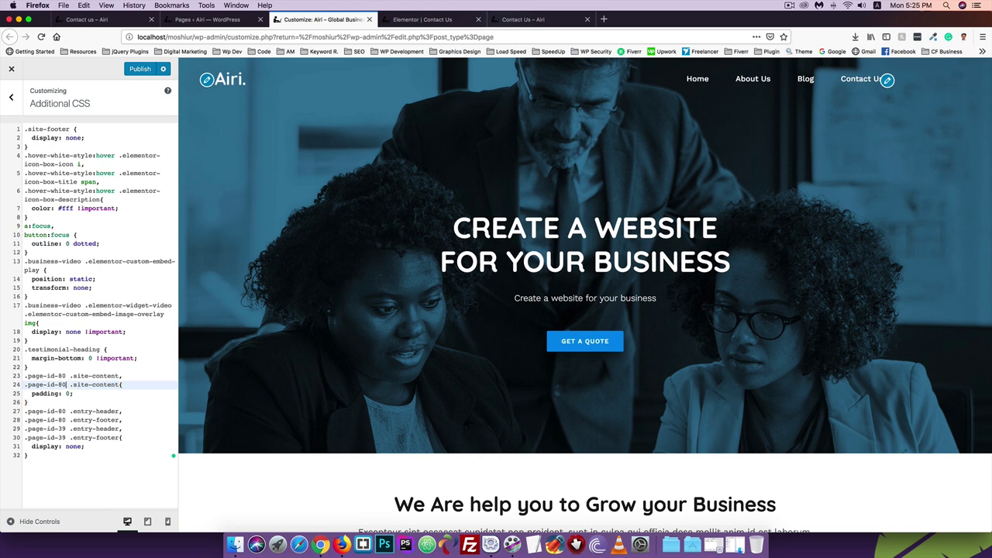
# Change the page ID in the duplicated .site-content selector to page-id-39 and publish the Additional CSS
pyautogui.press('BackSpace')
pyautogui.press('BackSpace')
pyautogui.write('39')
pyautogui.click(139, 71)
# Reload the live Contact Us page and inspect the container around the remaining gap above the map
pyautogui.click(510, 22)
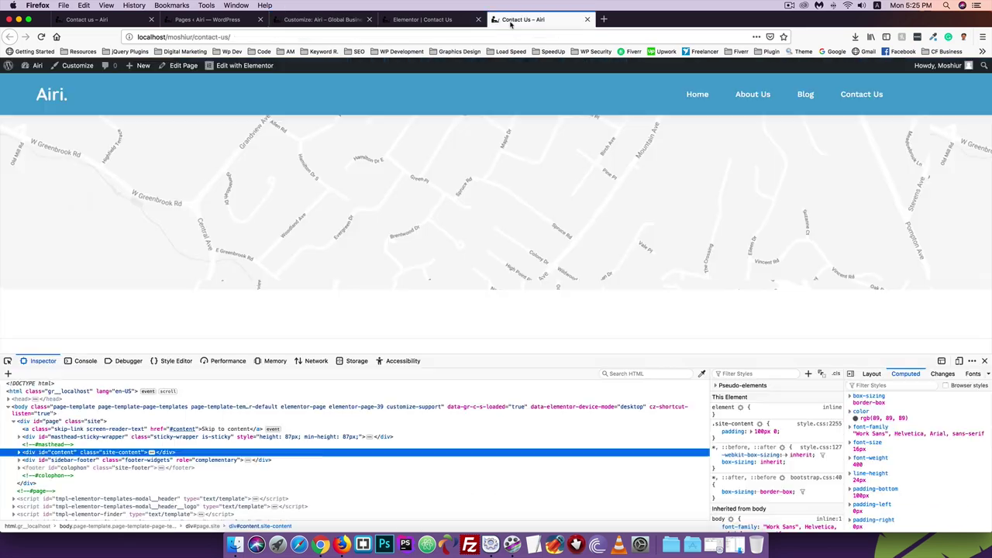
pyautogui.click(986, 361)
pyautogui.press('super+r')
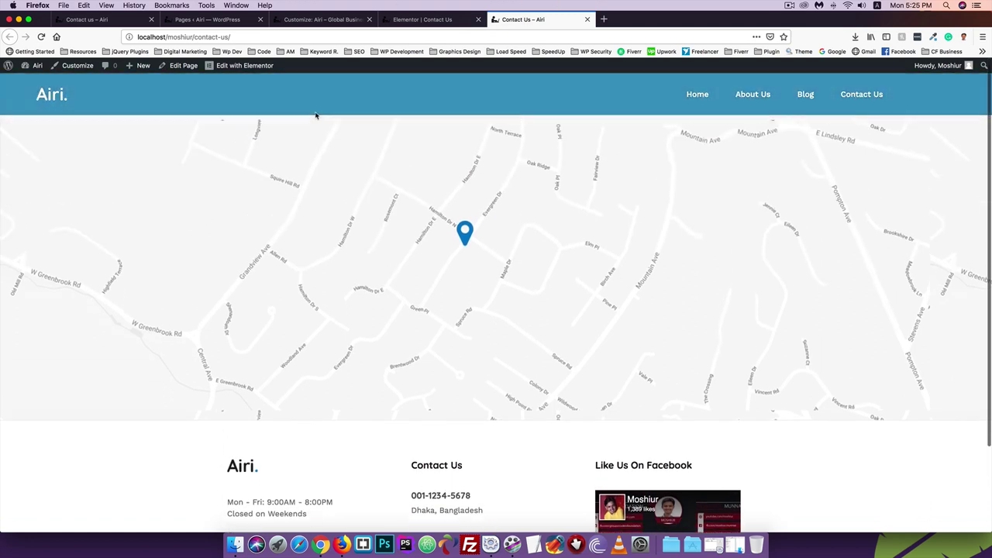
pyautogui.rightClick(358, 124)
pyautogui.click(398, 232)
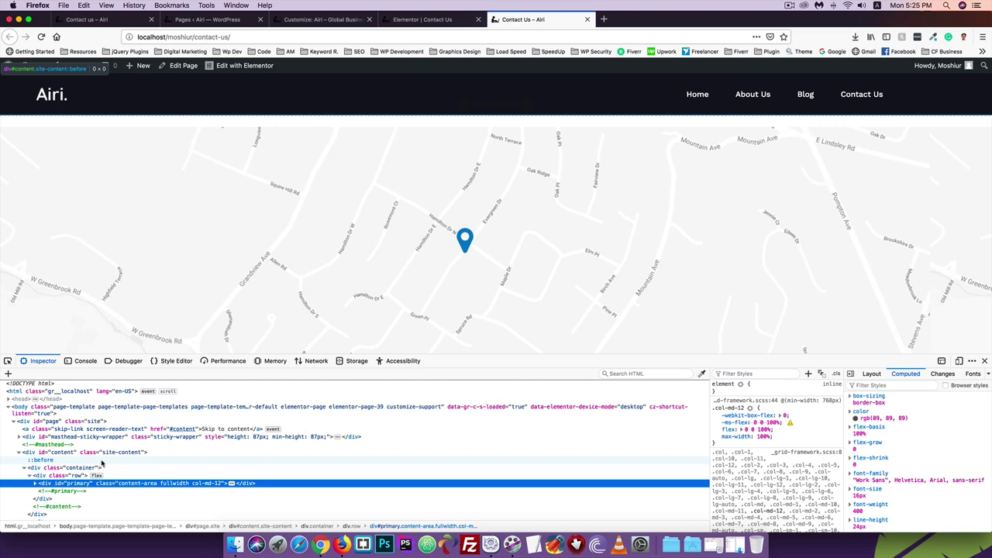
pyautogui.click(99, 466)
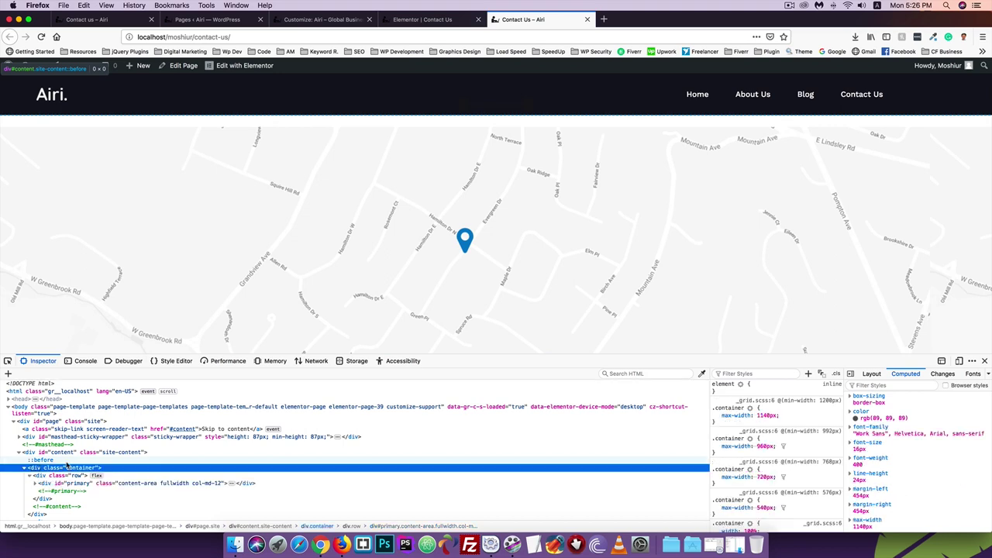
pyautogui.click(985, 360)
# Reload the Elementor editor, unlink the map section's margin values, and set its top margin to -25 px
pyautogui.click(422, 19)
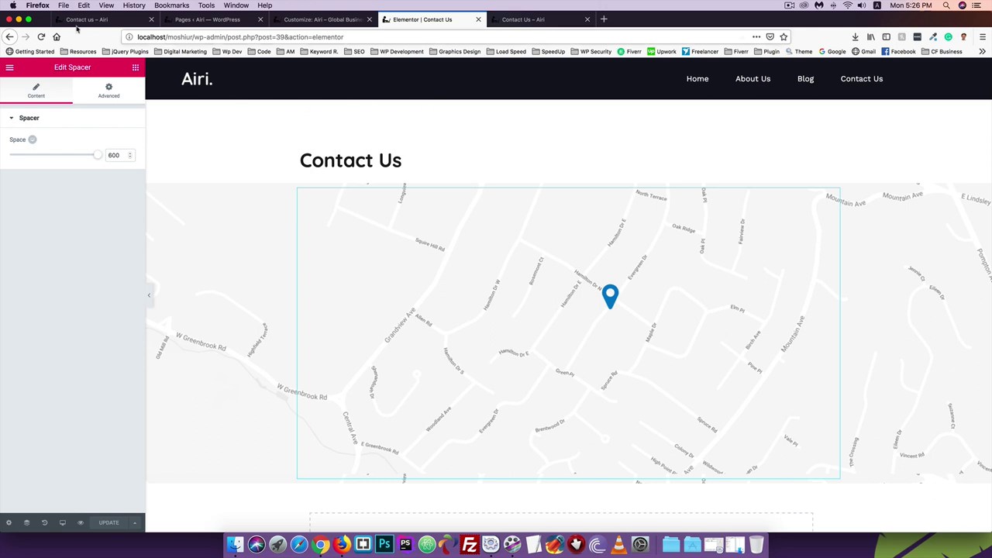
pyautogui.click(41, 37)
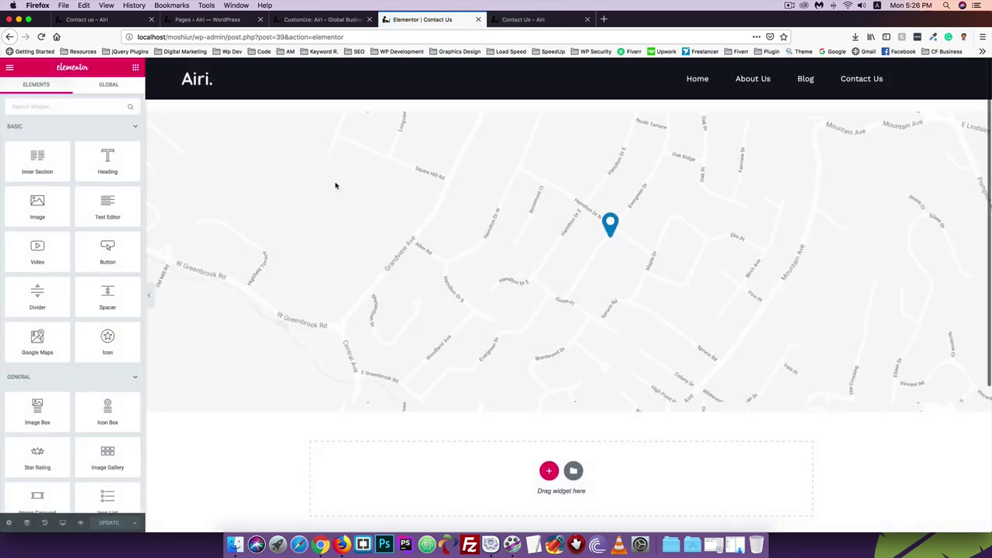
pyautogui.click(568, 106)
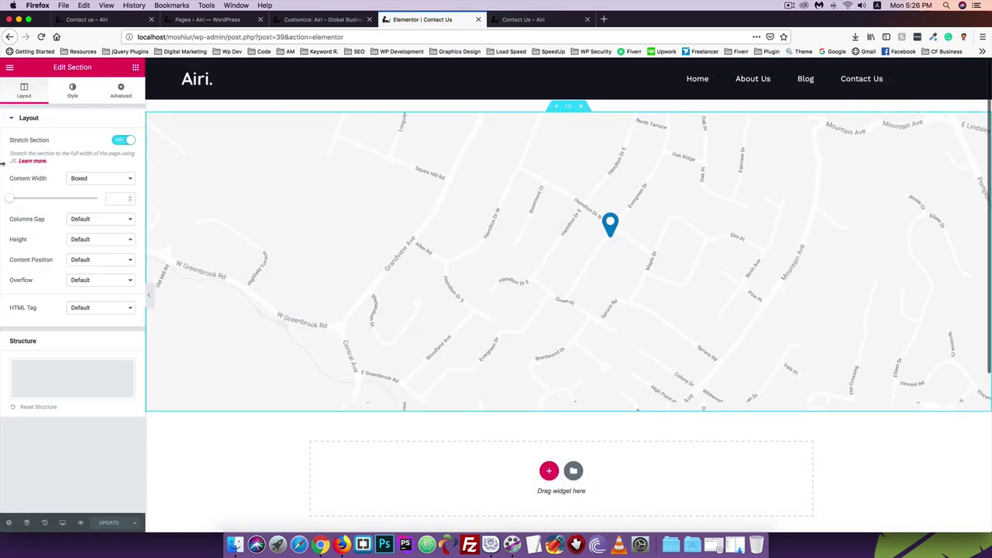
pyautogui.click(120, 91)
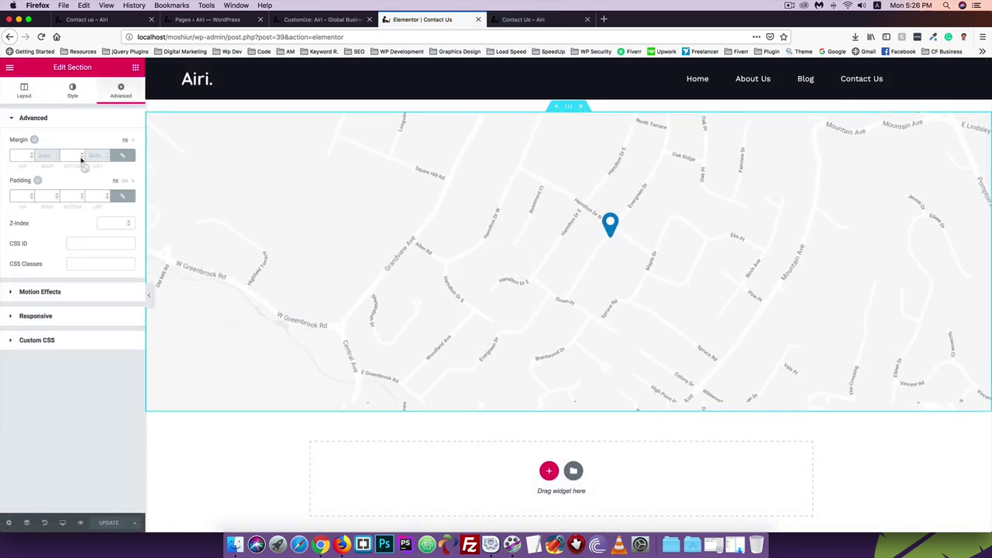
pyautogui.click(122, 155)
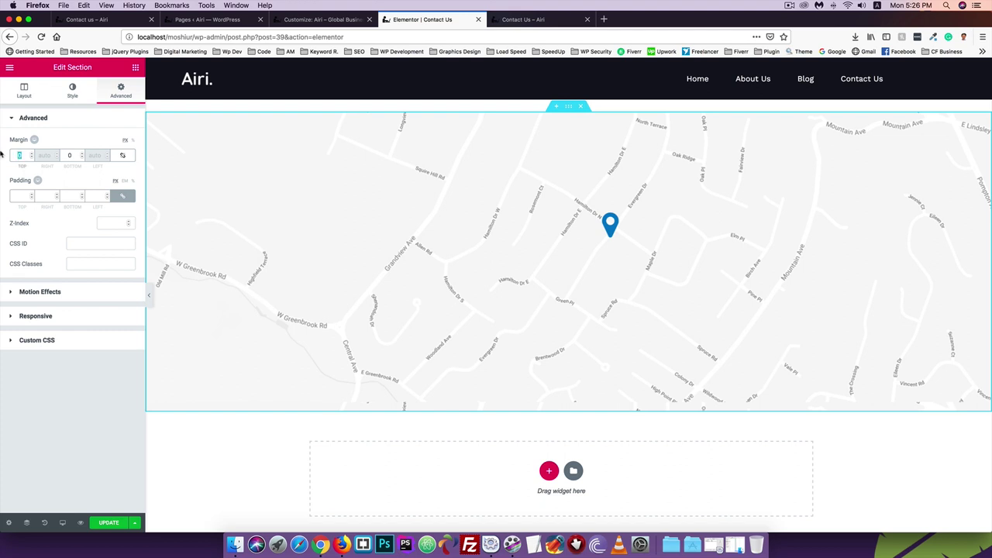
pyautogui.write('25')
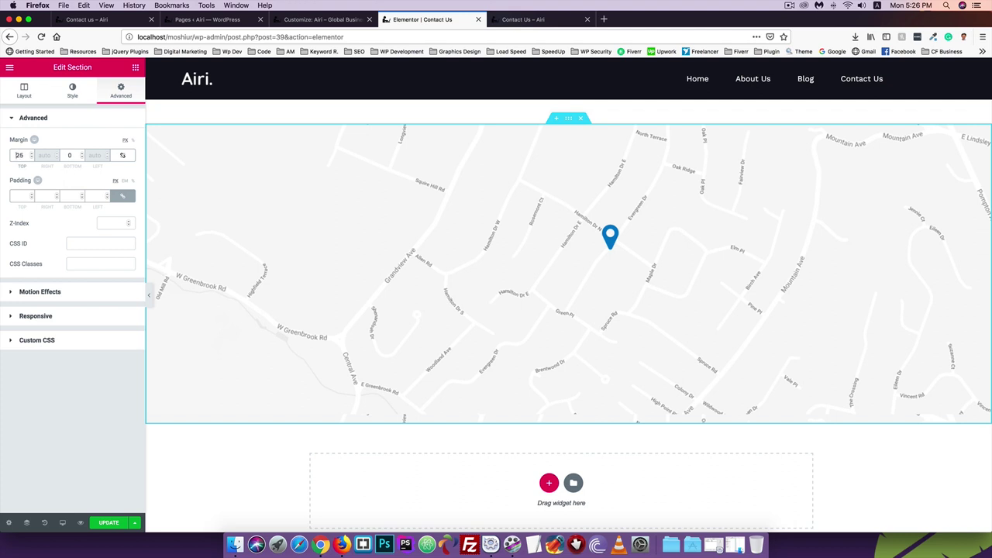
pyautogui.write('-')
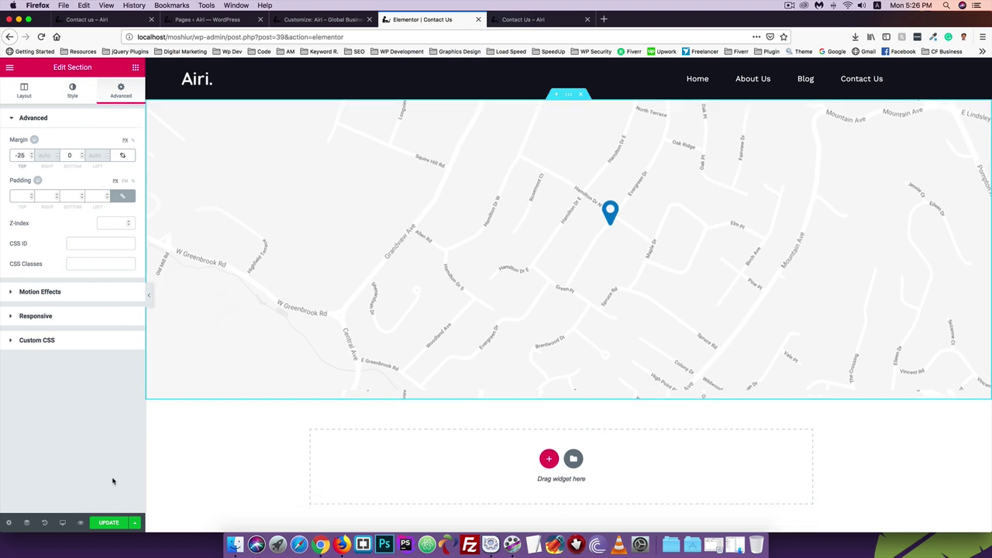
# Update the Contact Us page in Elementor and check the map's spacing on the reloaded live page
pyautogui.click(109, 522)
pyautogui.click(534, 22)
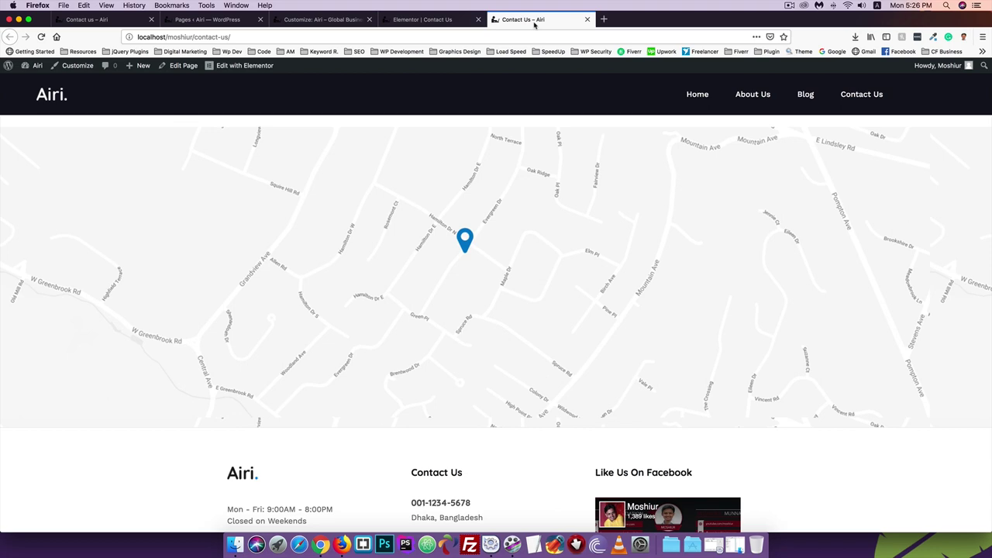
pyautogui.click(42, 36)
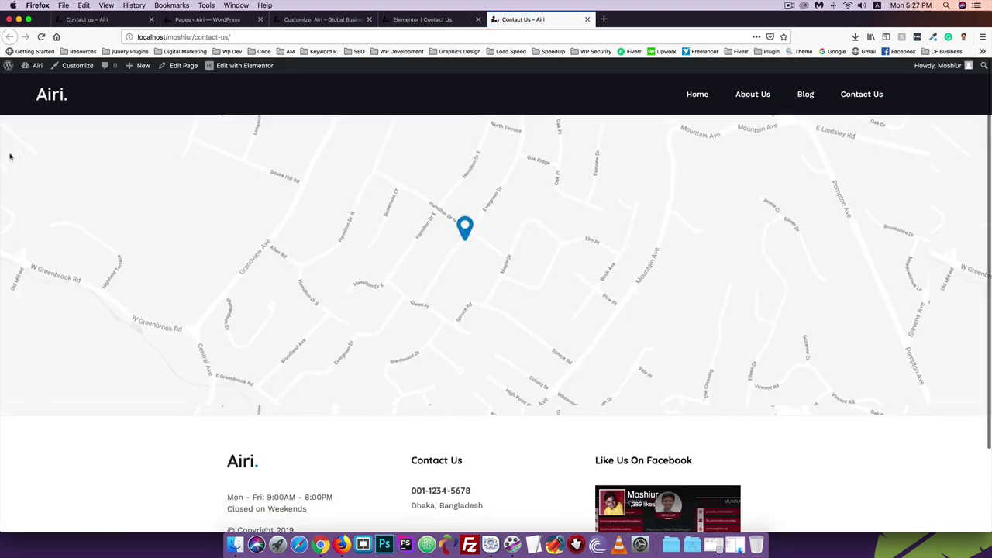
pyautogui.scroll(-2, 349, 186)
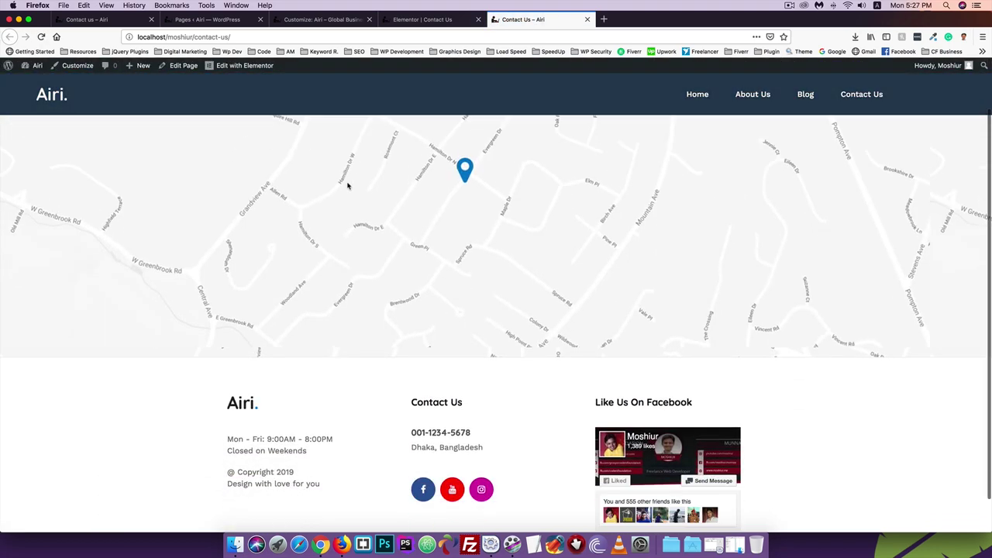
pyautogui.scroll(2, 348, 187)
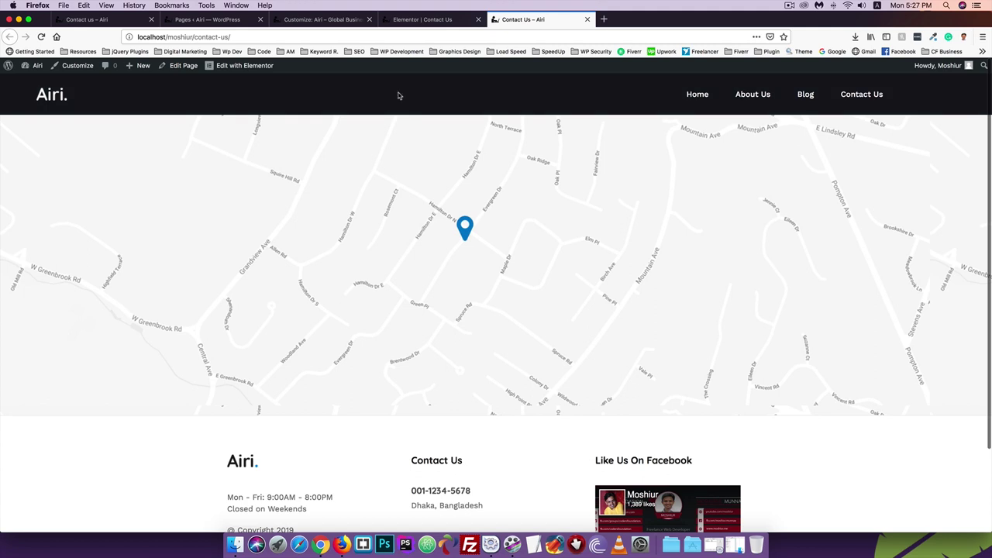
# Try a top margin of -15 px on the map section, update the page, and reload the live page
pyautogui.click(422, 19)
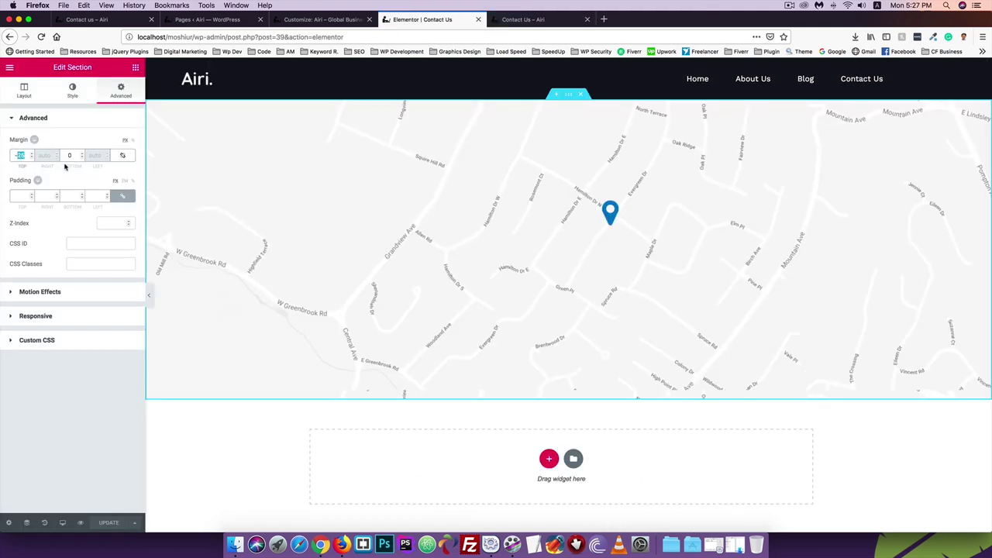
pyautogui.write('-15')
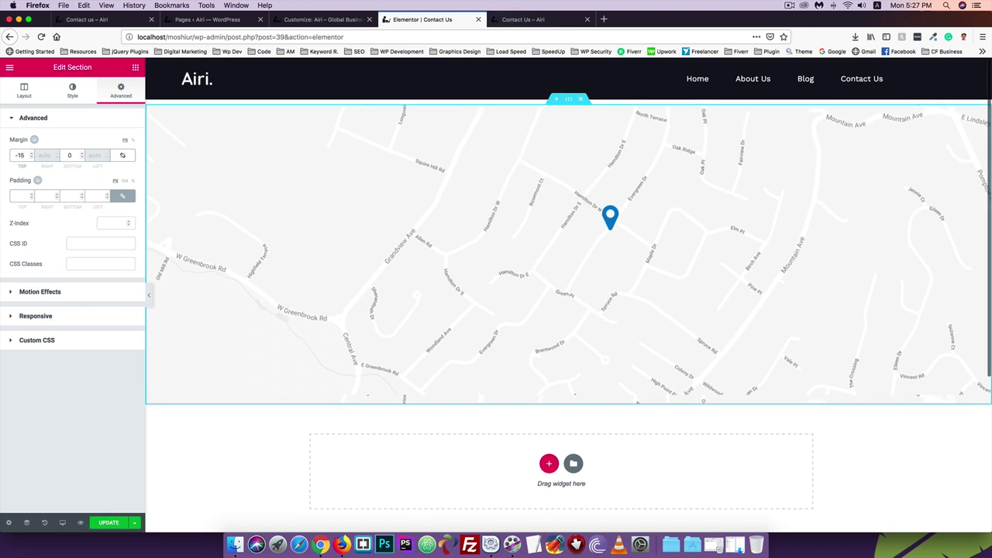
pyautogui.click(108, 522)
pyautogui.click(520, 21)
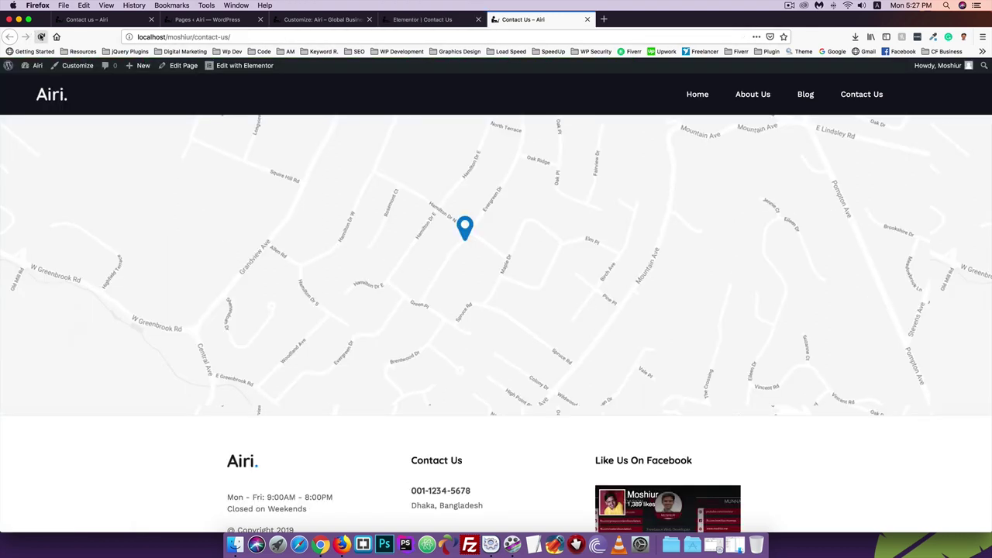
pyautogui.click(42, 36)
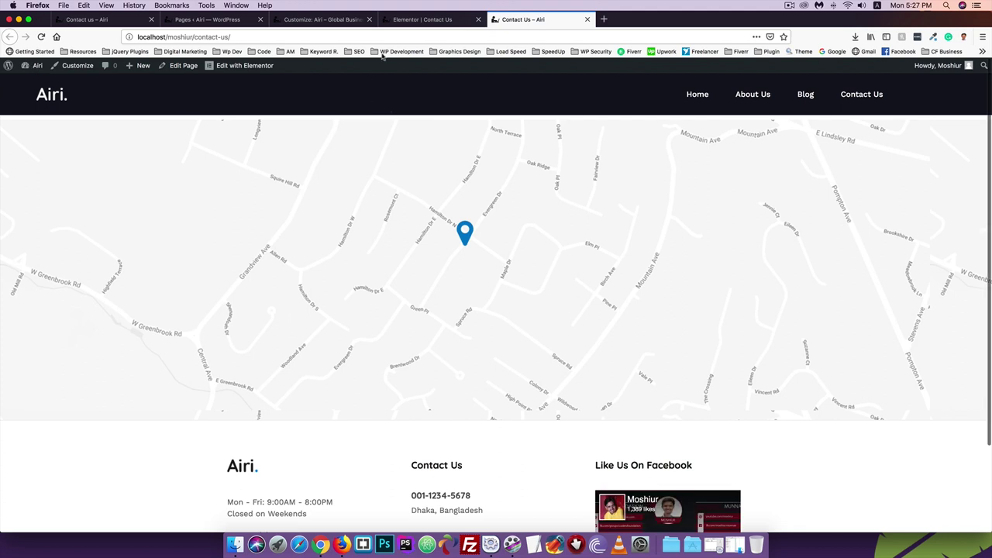
# Set the map section's top margin to -25 px, update the page, and recheck it on the live site
pyautogui.click(418, 21)
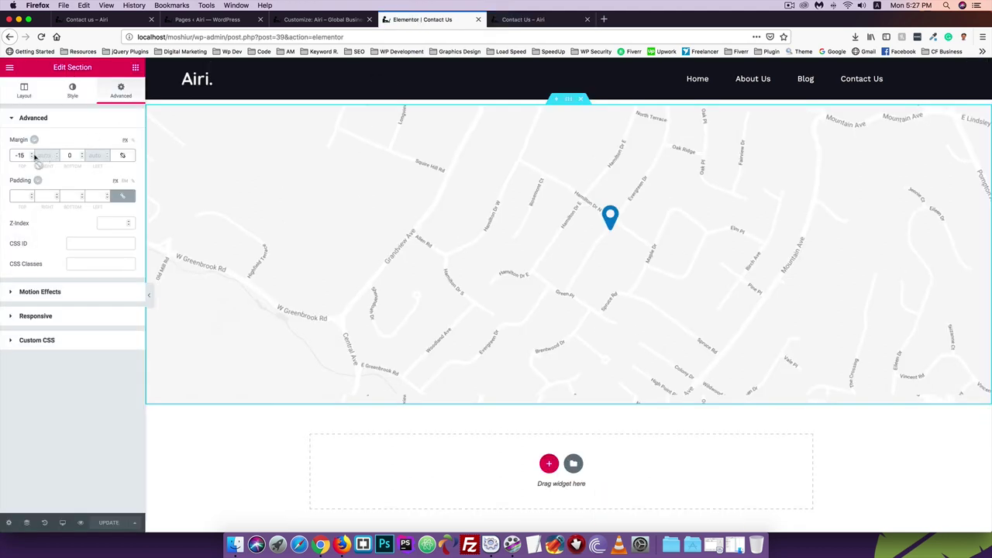
pyautogui.write('-20')
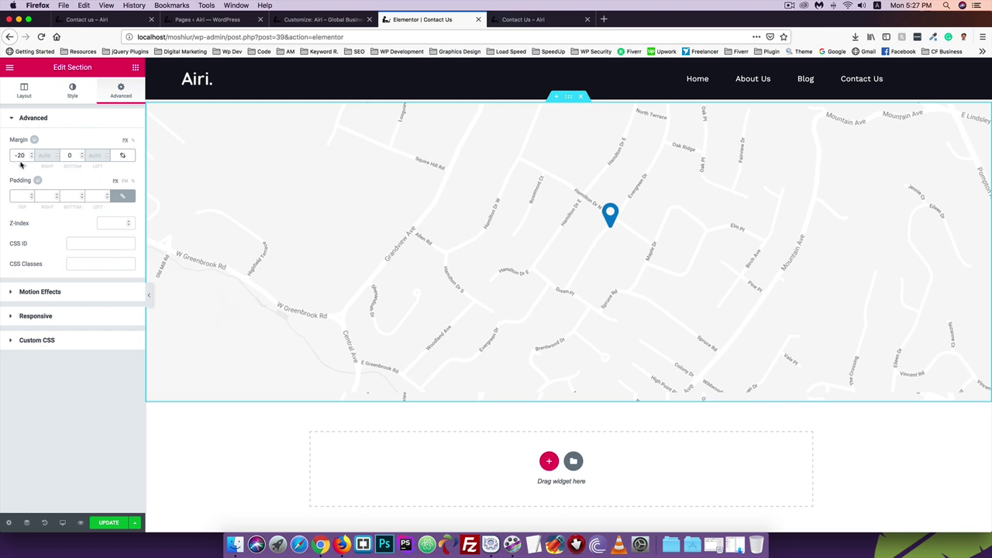
pyautogui.press('BackSpace')
pyautogui.write('5')
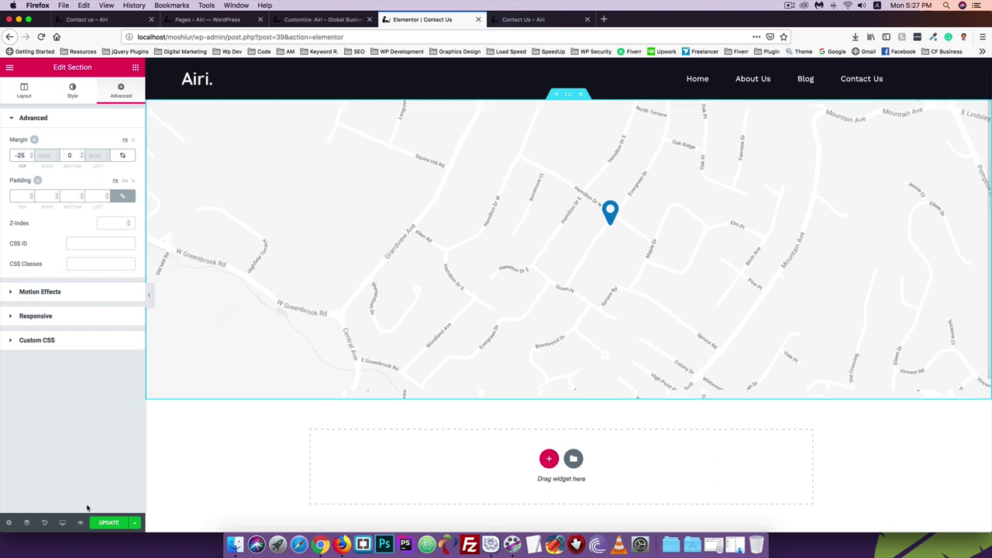
pyautogui.click(109, 523)
pyautogui.click(523, 20)
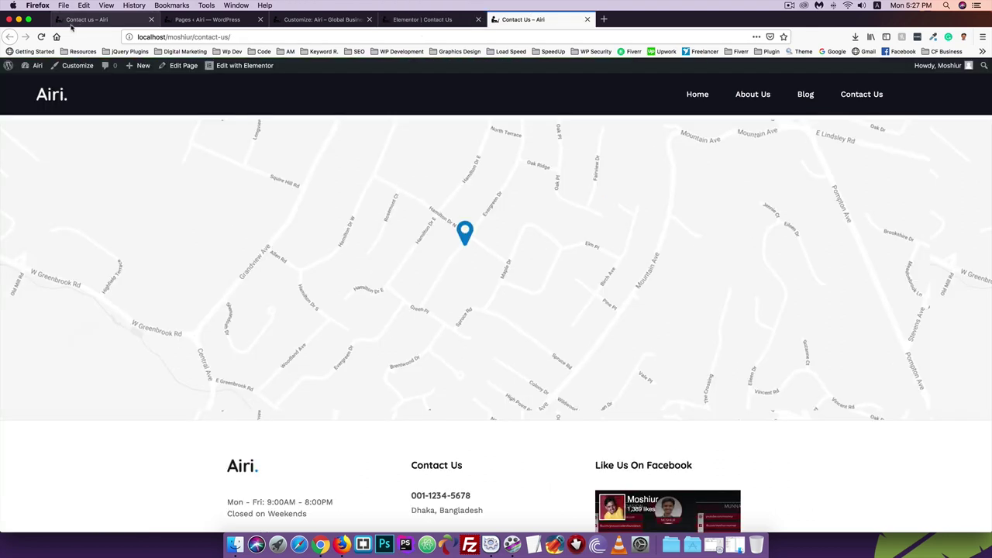
pyautogui.click(41, 37)
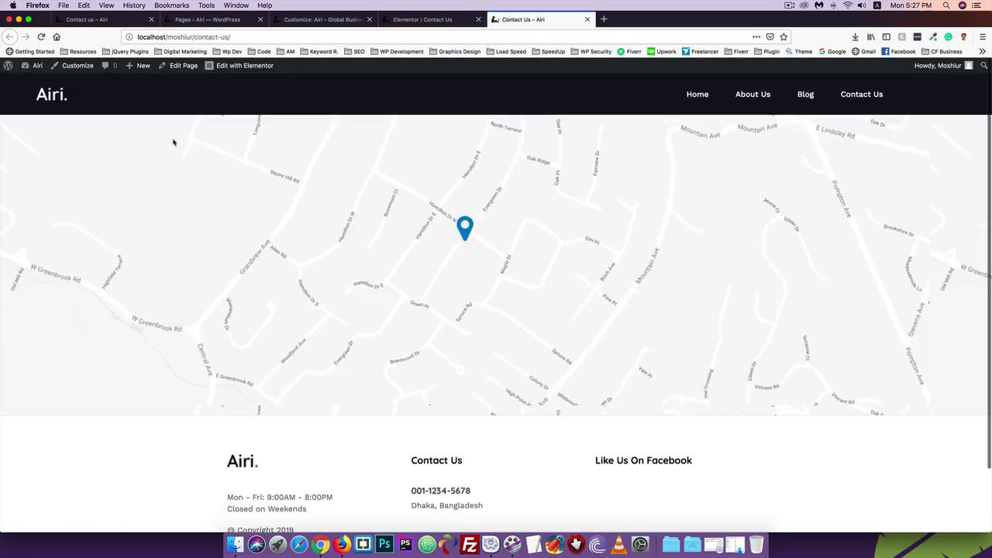
# Examine the contact details and message form layout on the reference Contact us page, then return to the Customizer
pyautogui.click(426, 21)
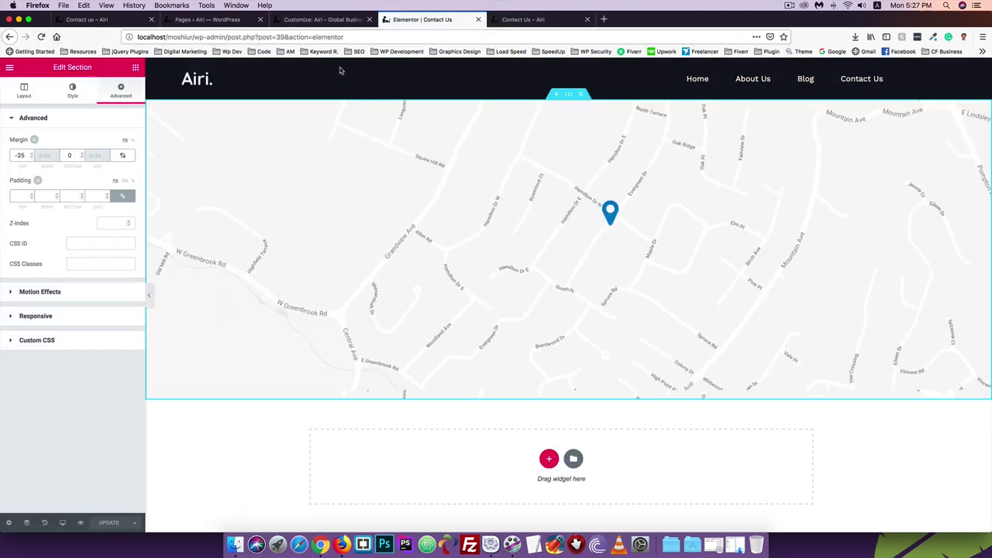
pyautogui.click(147, 22)
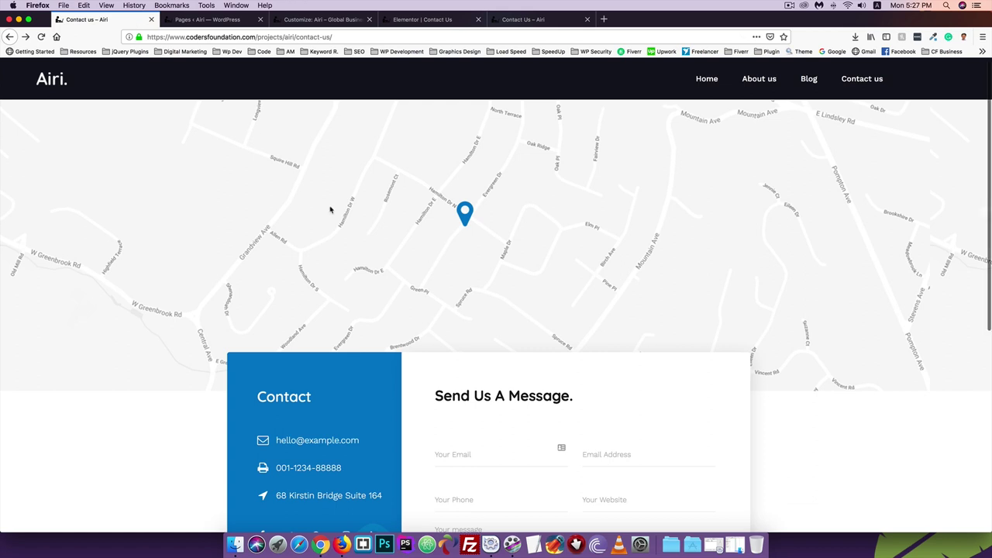
pyautogui.scroll(-2, 405, 261)
pyautogui.scroll(-3, 425, 375)
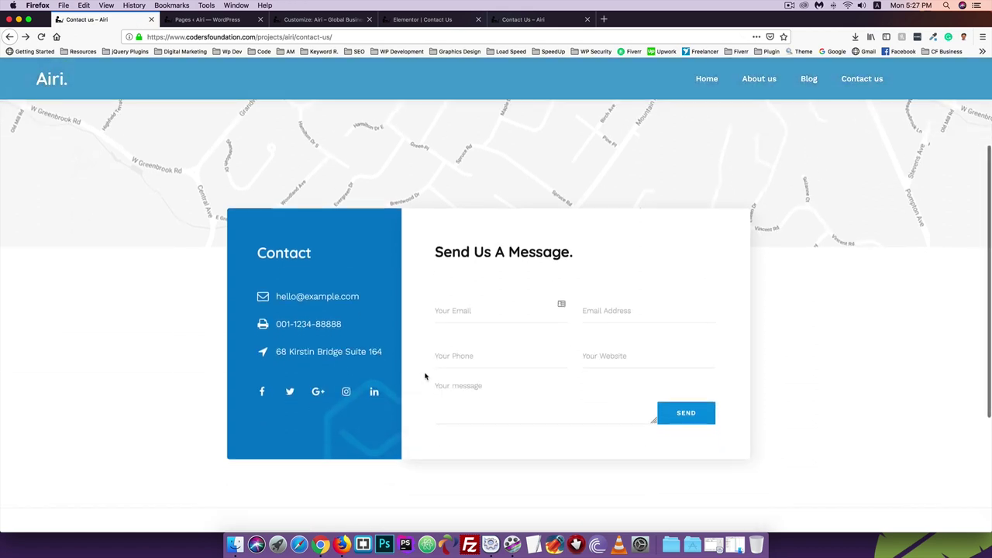
pyautogui.scroll(3, 425, 375)
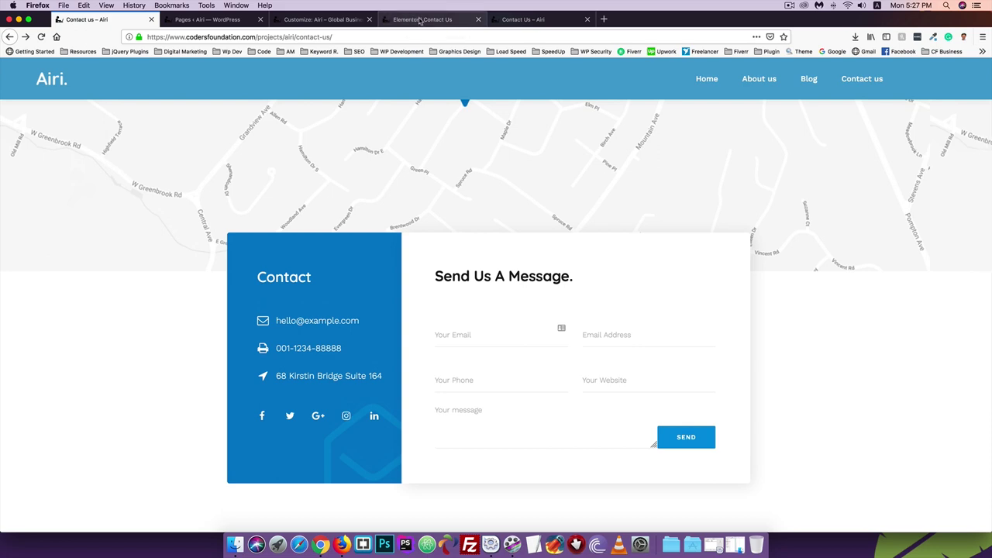
pyautogui.click(420, 21)
pyautogui.click(302, 21)
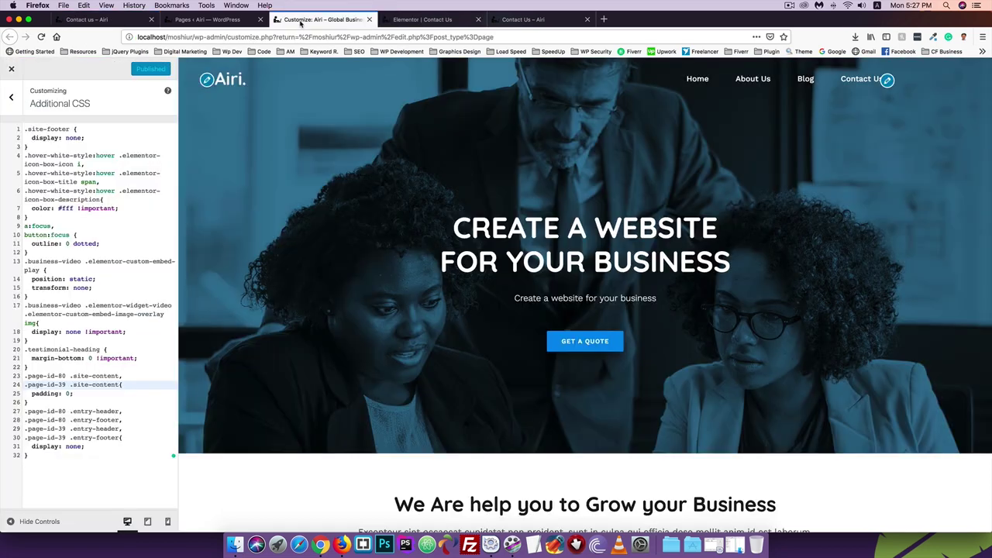
# Add a new two-column section with a 33/66 structure below the map section in the Elementor editor
pyautogui.click(411, 21)
pyautogui.scroll(-5, 373, 239)
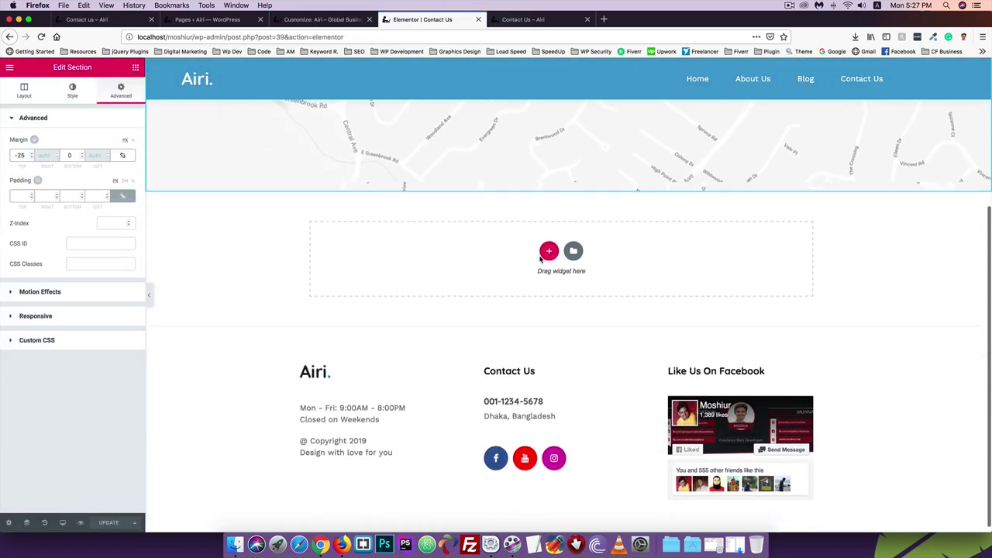
pyautogui.click(549, 250)
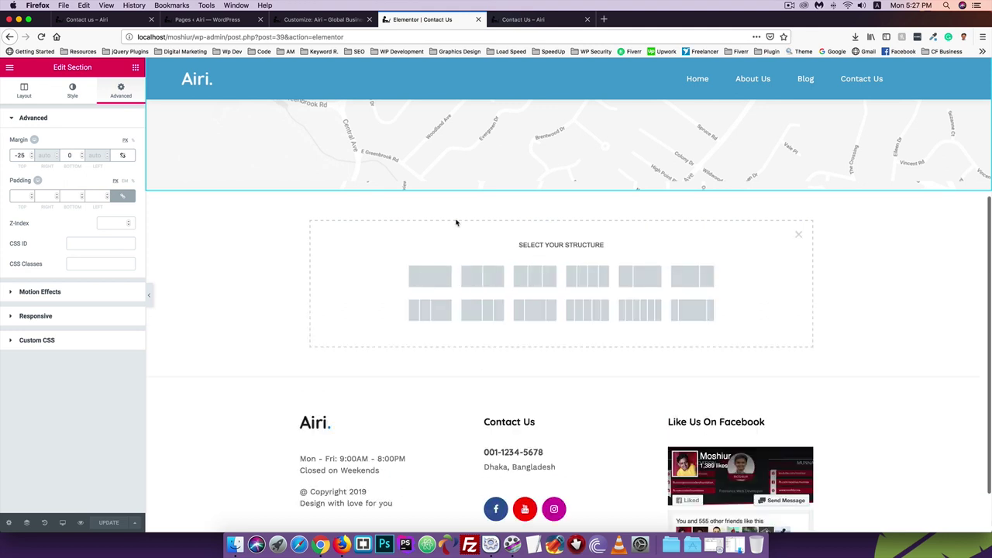
pyautogui.click(642, 277)
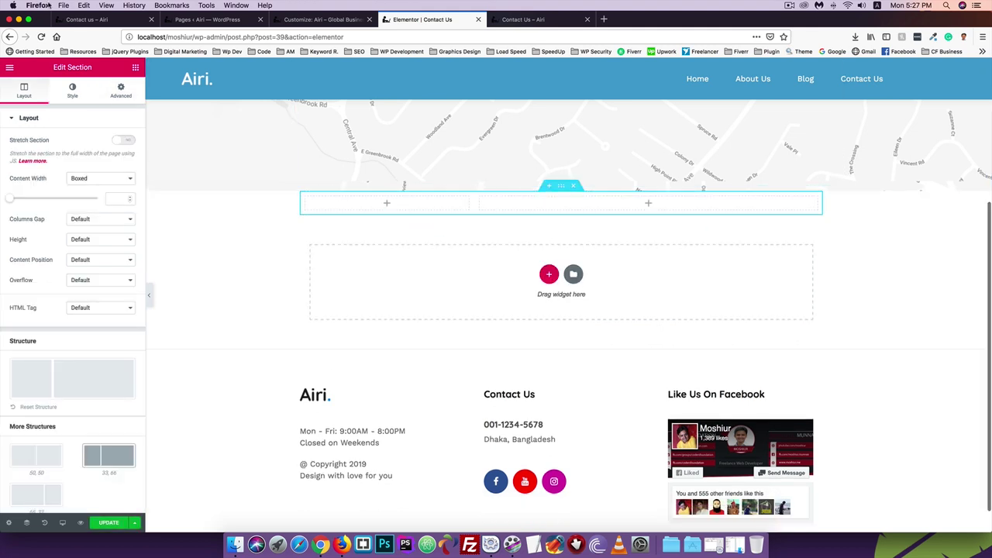
# Save the blue contact box's background image from the reference Contact us page to Downloads as contact.png
pyautogui.click(92, 20)
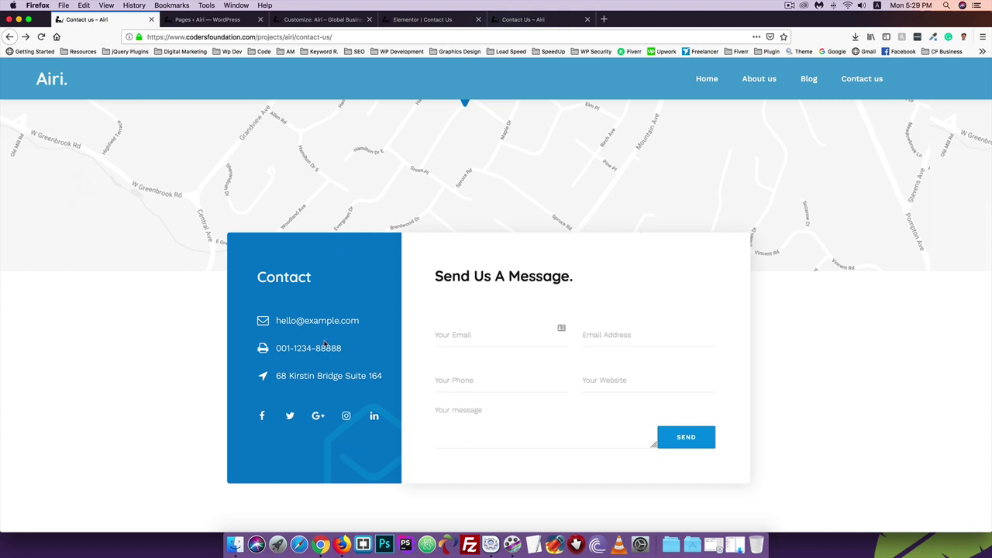
pyautogui.rightClick(345, 277)
pyautogui.click(380, 338)
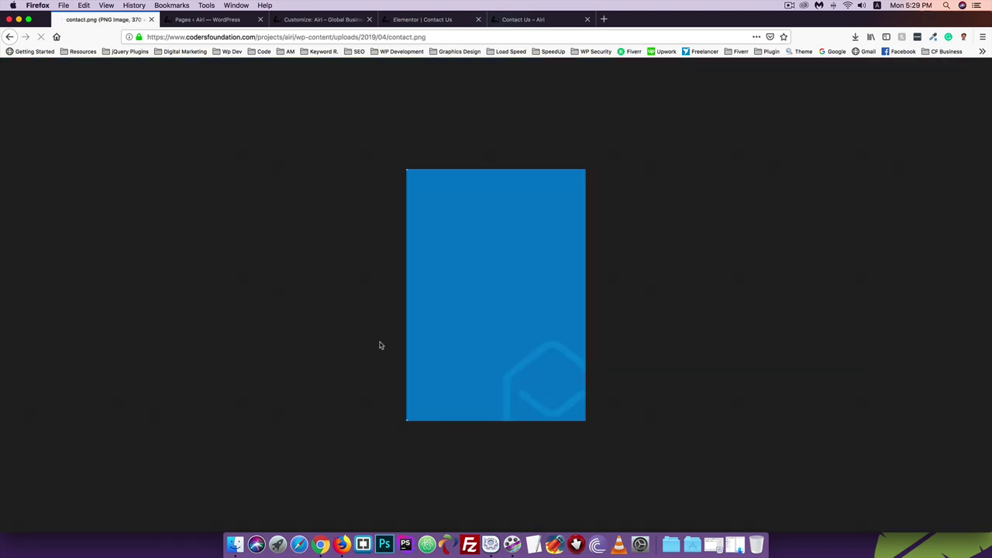
pyautogui.rightClick(489, 276)
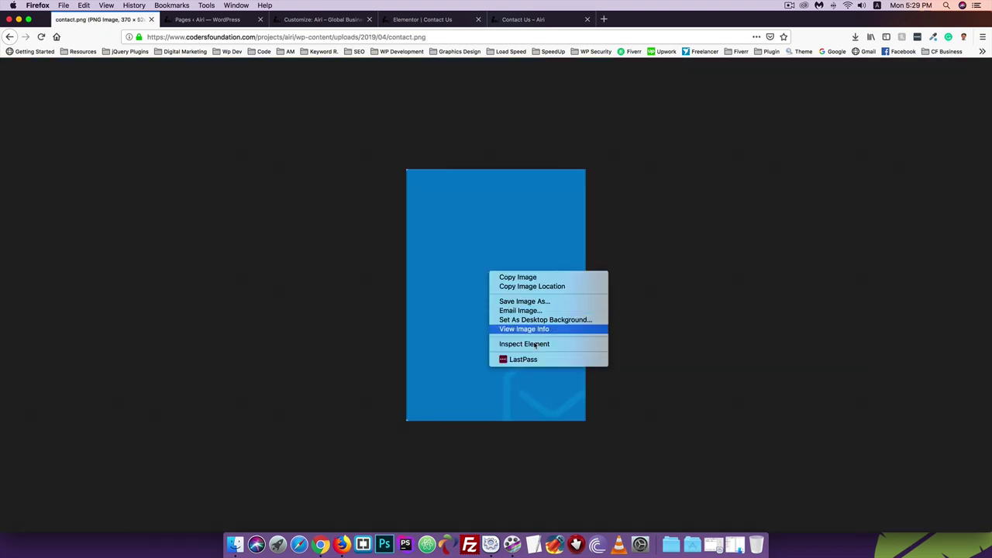
pyautogui.click(519, 302)
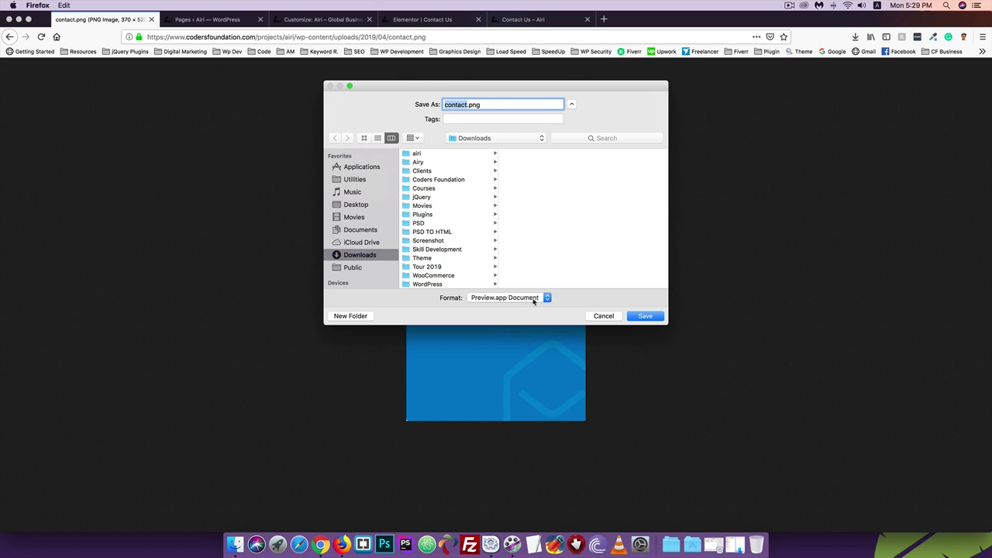
pyautogui.click(637, 315)
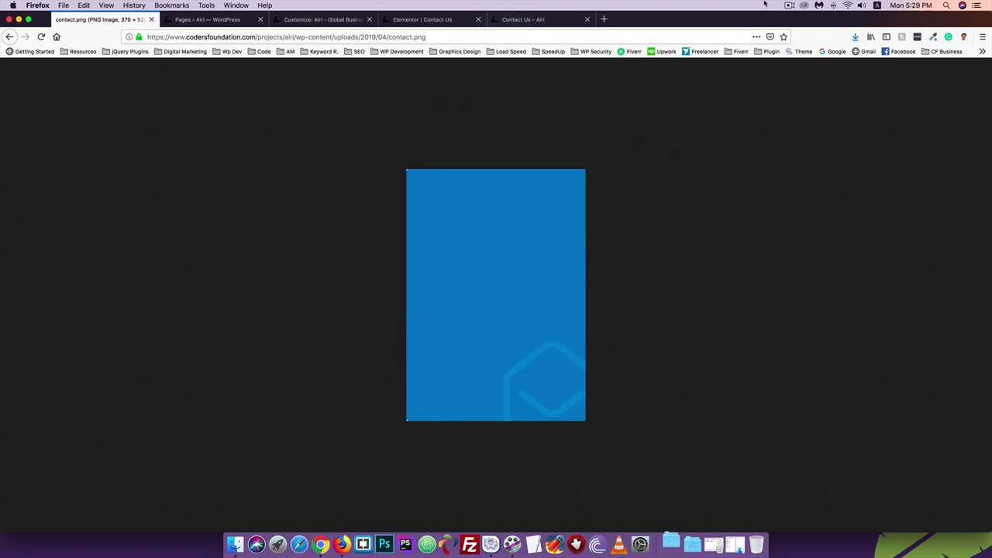
pyautogui.click(855, 37)
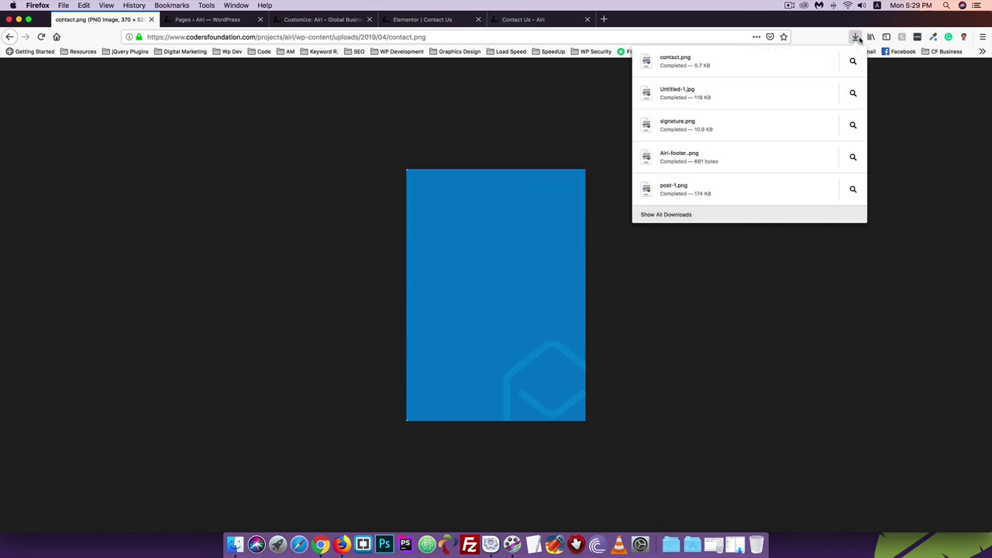
pyautogui.click(933, 37)
pyautogui.click(474, 193)
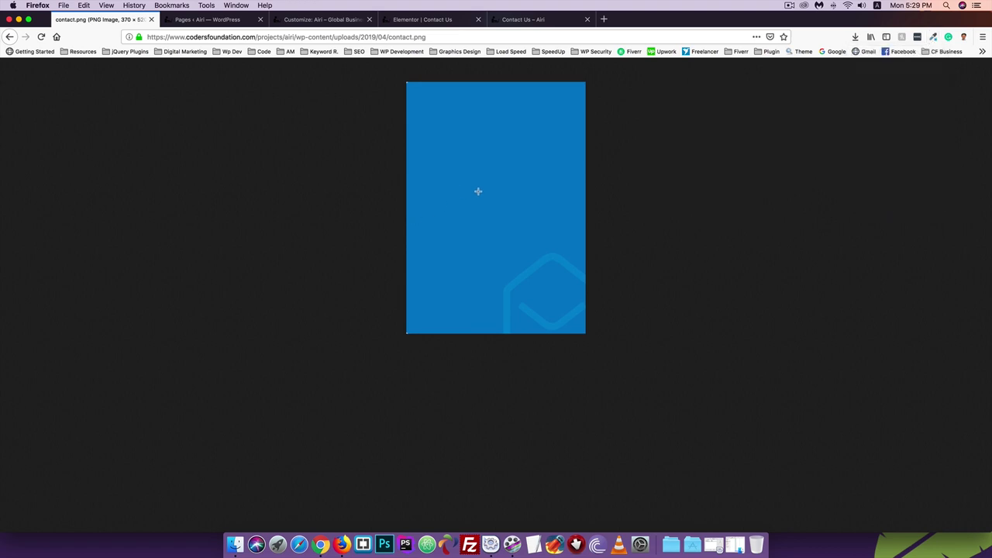
pyautogui.click(933, 36)
pyautogui.click(450, 144)
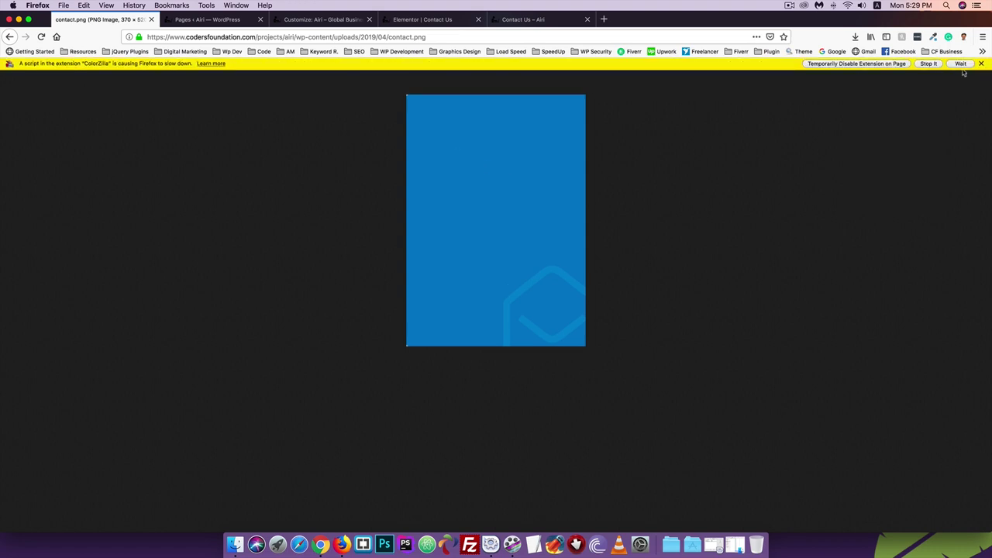
pyautogui.click(930, 63)
# Go back to the reference Contact us page and sample the contact box's blue, copying #247CC6
pyautogui.click(10, 37)
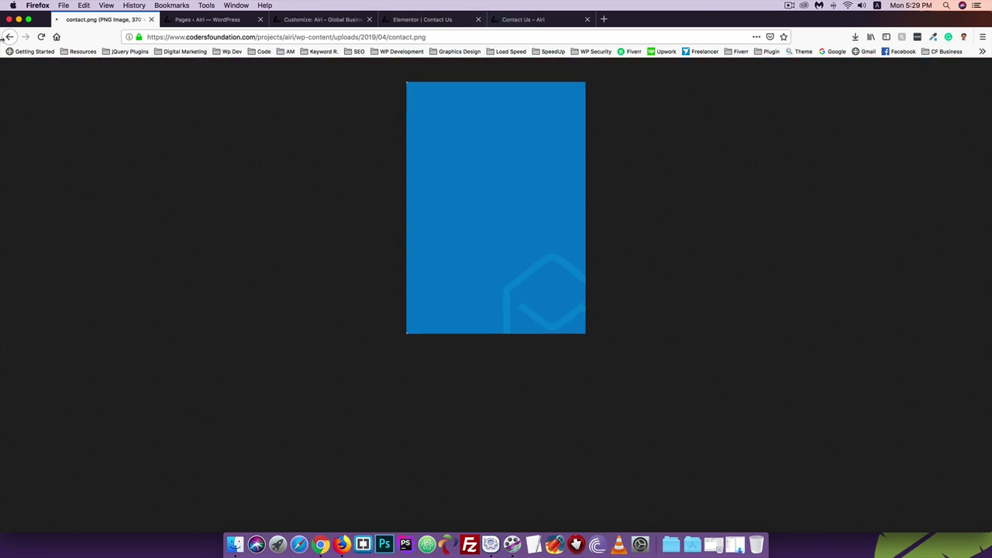
pyautogui.click(933, 36)
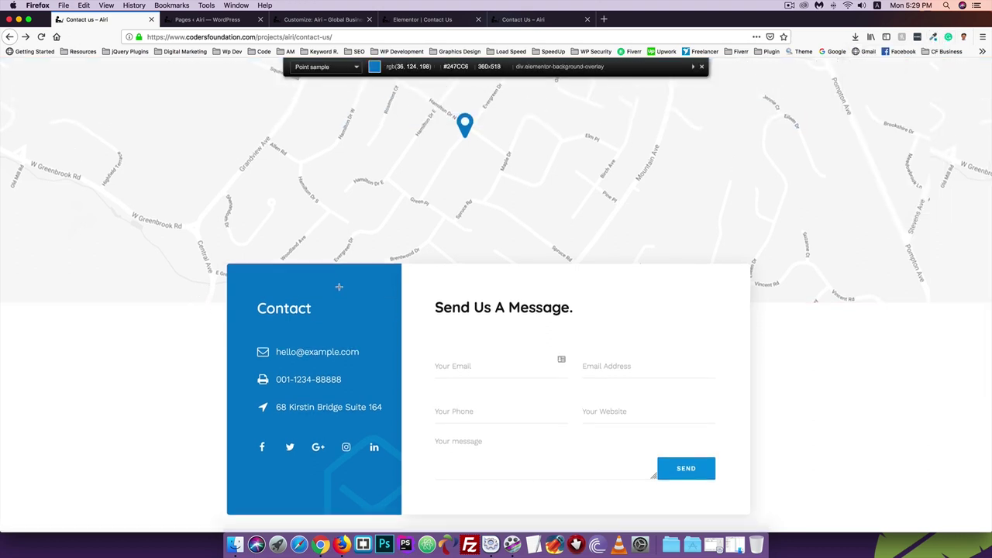
pyautogui.click(339, 287)
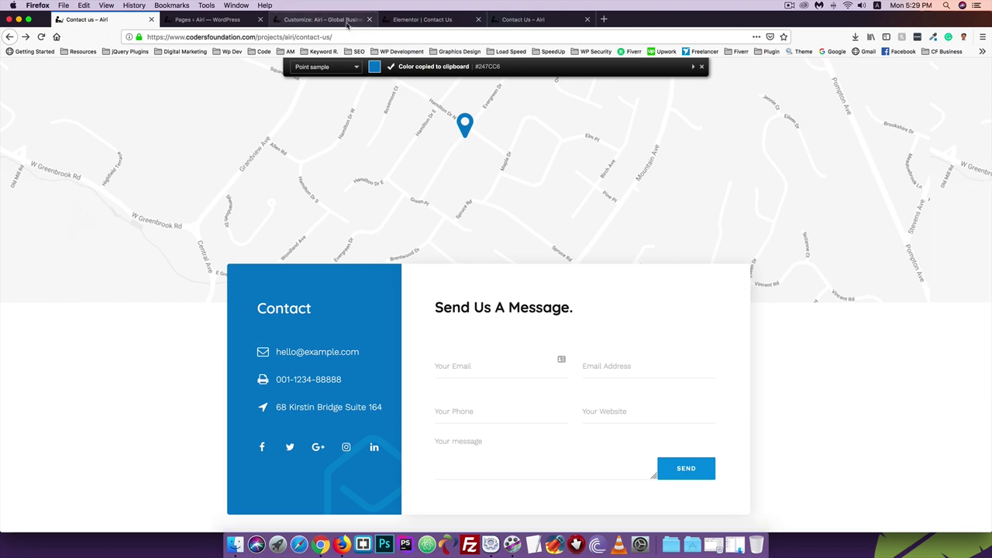
# Set the background color of the new section's narrow column to #247CC6 in Elementor
pyautogui.click(423, 19)
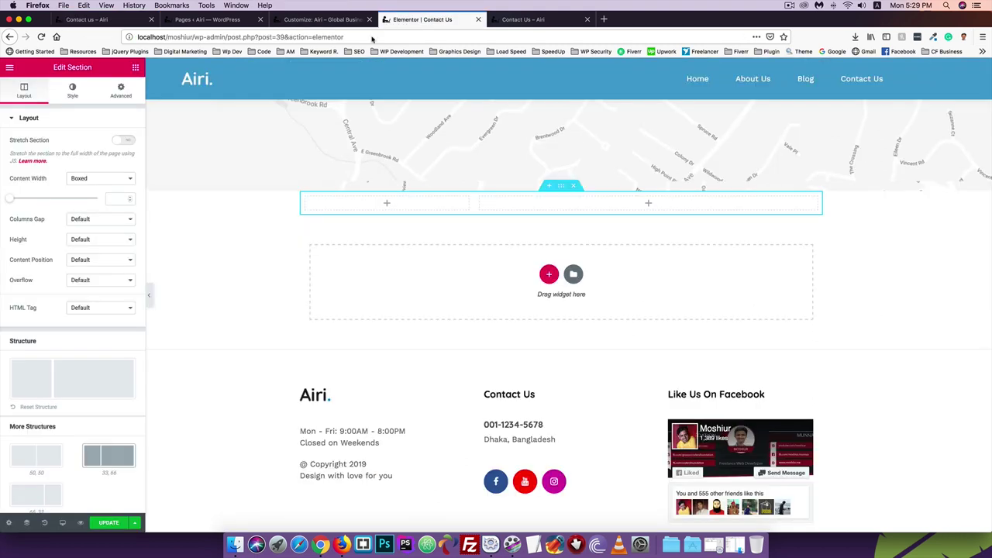
pyautogui.rightClick(390, 204)
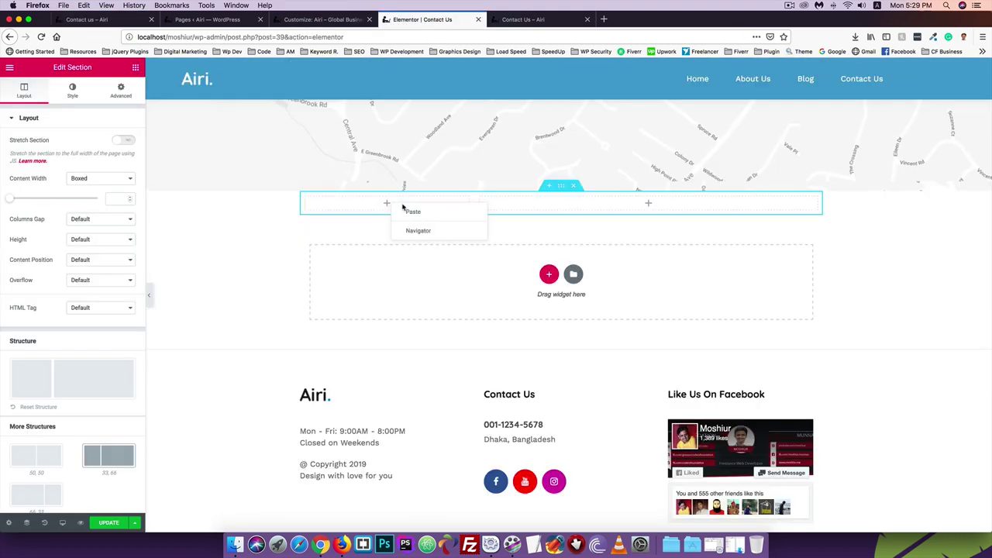
pyautogui.rightClick(323, 197)
pyautogui.click(339, 200)
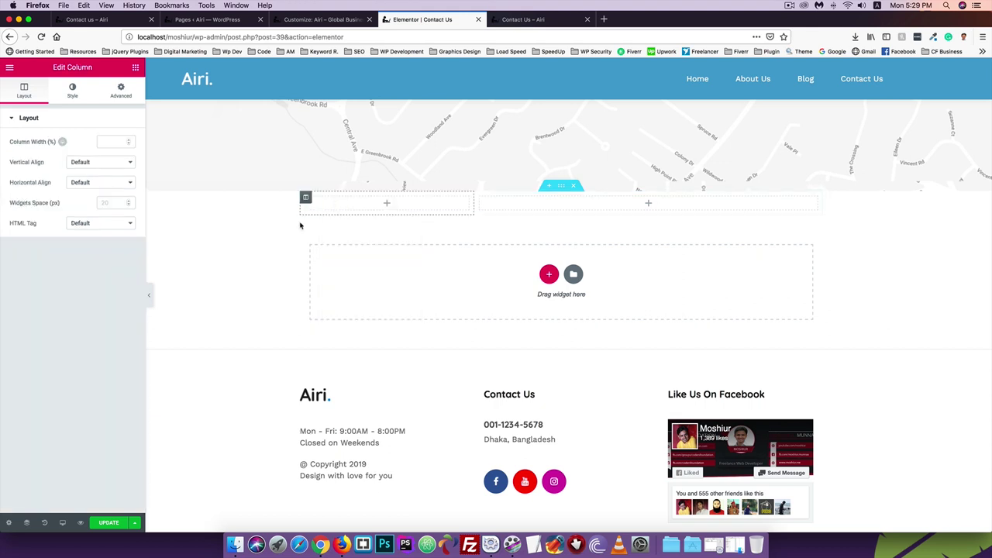
pyautogui.click(87, 96)
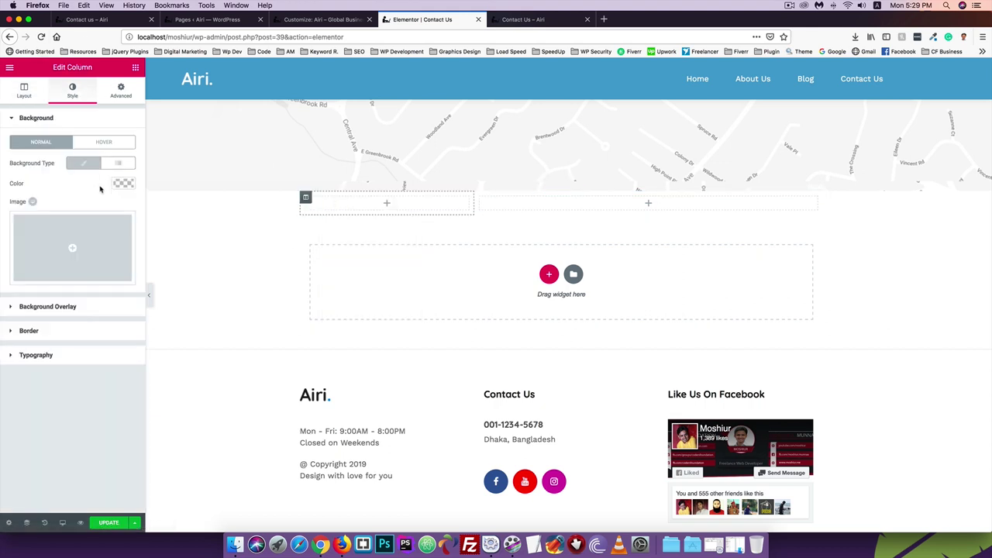
pyautogui.click(124, 183)
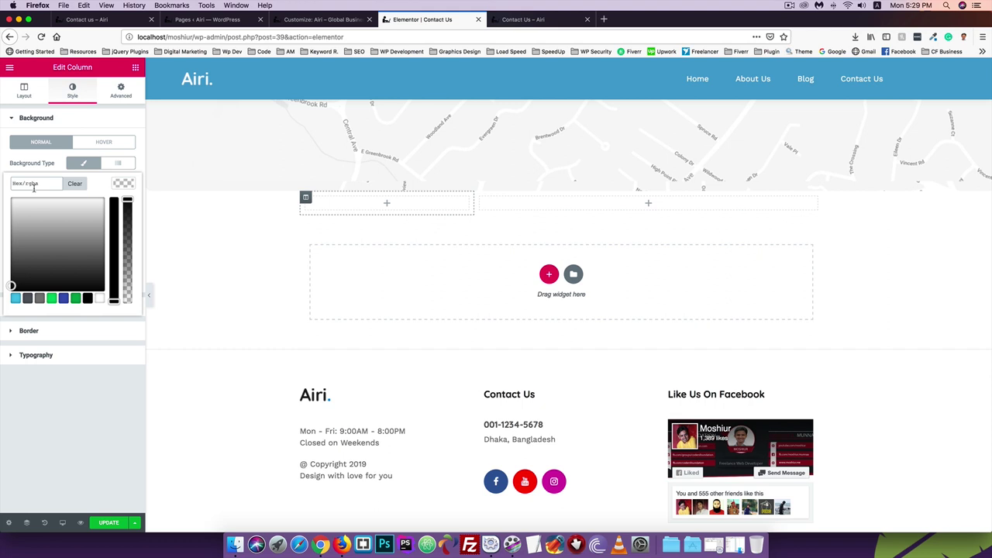
pyautogui.press('super+v')
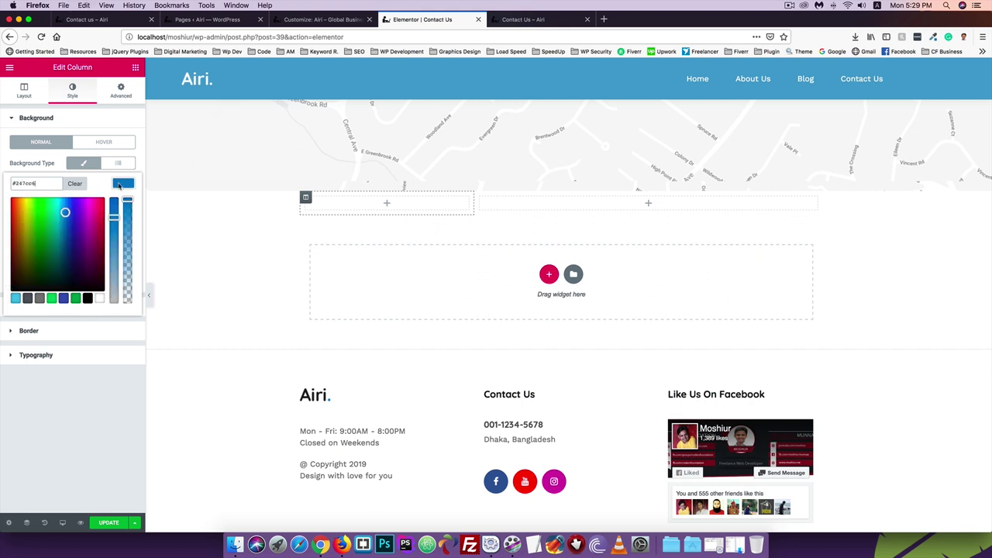
pyautogui.click(119, 185)
# Upload the downloaded contact.png to the media library and insert it as the narrow column's background image
pyautogui.click(73, 252)
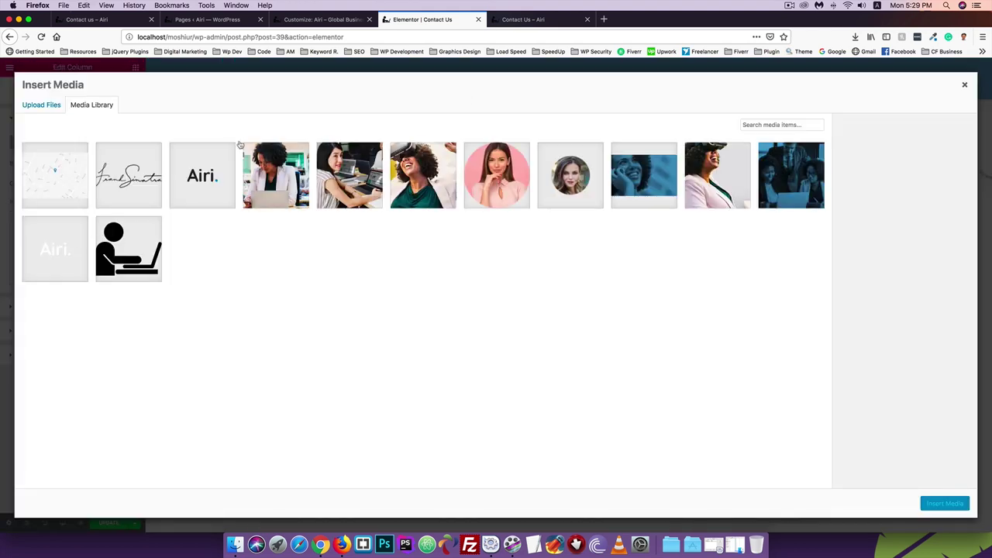
pyautogui.click(855, 37)
pyautogui.moveTo(674, 61); pyautogui.dragTo(335, 252)
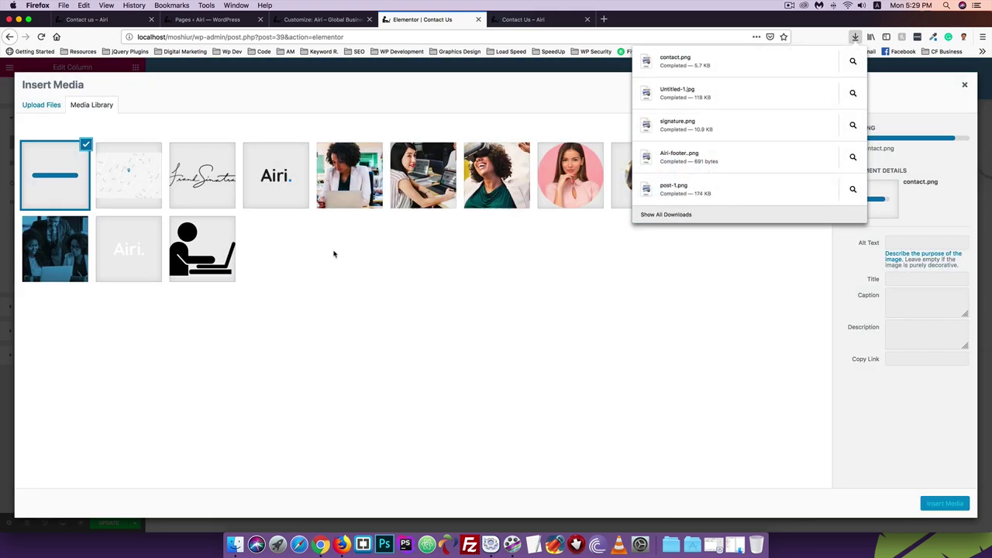
pyautogui.click(310, 270)
pyautogui.click(947, 505)
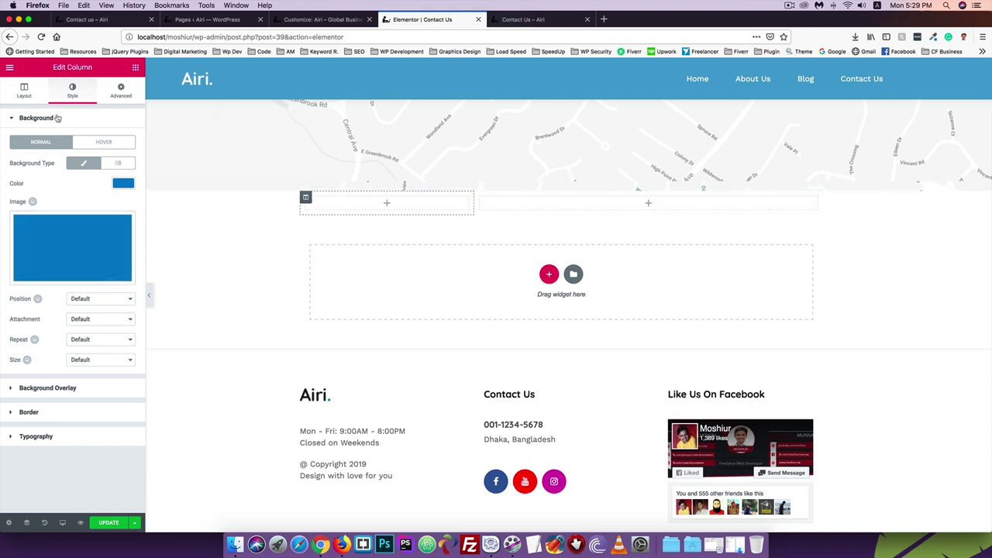
# Unlink the narrow column's padding values and set top and bottom padding to 90 px, with 0 on both sides
pyautogui.click(117, 91)
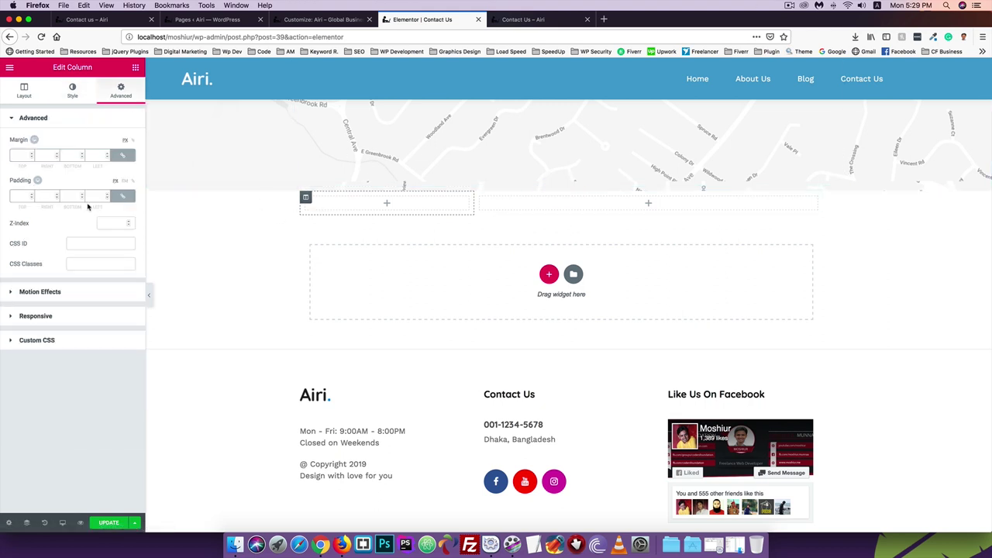
pyautogui.click(123, 197)
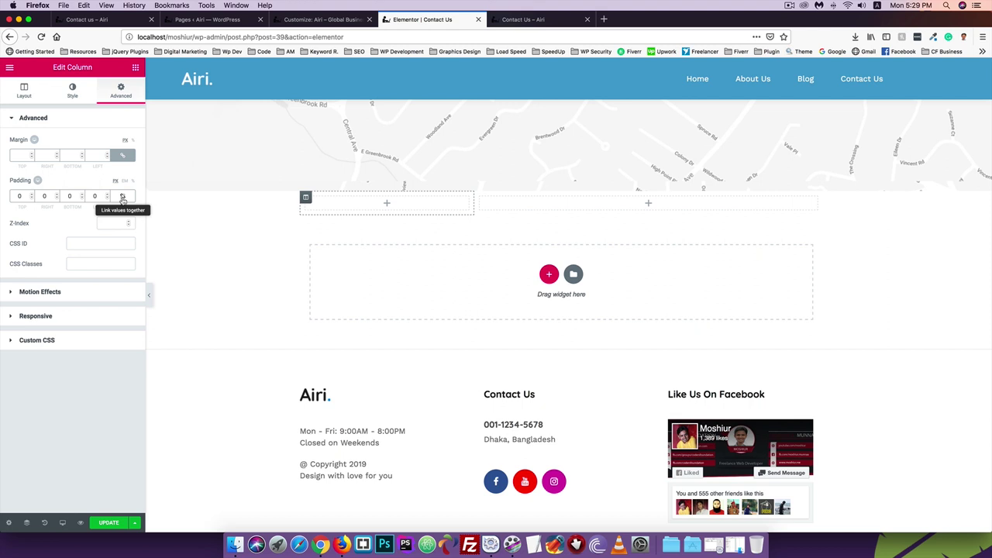
pyautogui.click(123, 198)
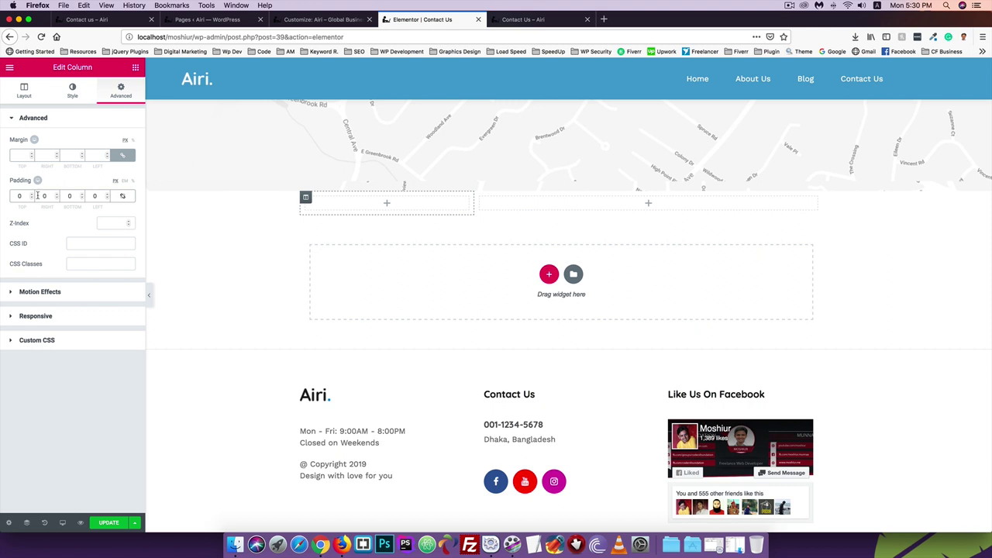
pyautogui.click(15, 196)
pyautogui.moveTo(70, 195); pyautogui.dragTo(58, 198)
# Update the page and check the new two-column section on the reloaded live Contact Us page
pyautogui.click(114, 523)
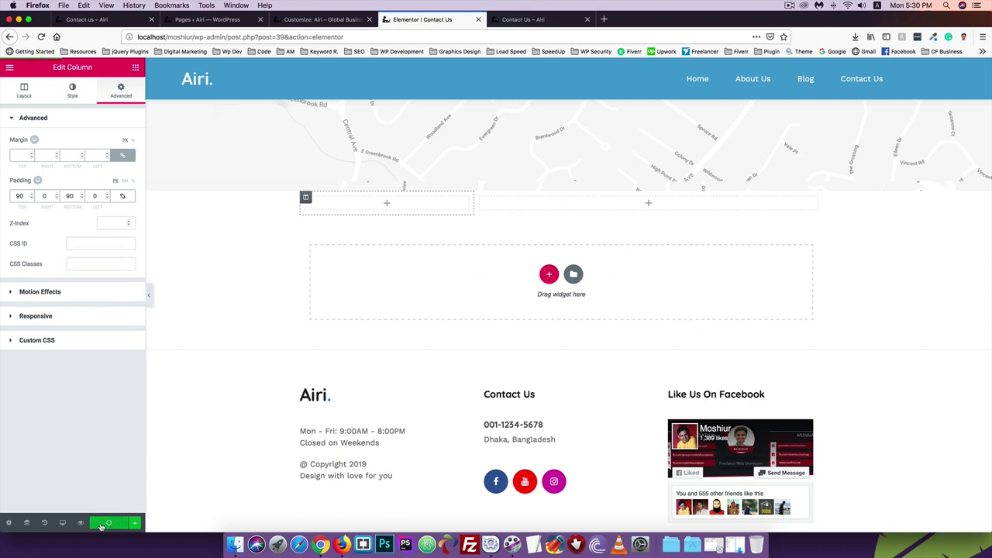
pyautogui.click(511, 24)
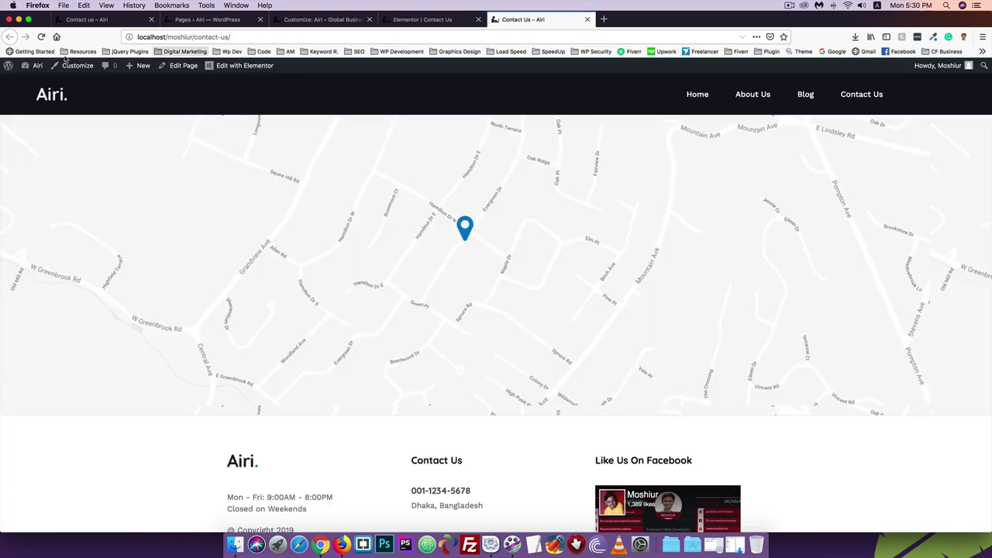
pyautogui.click(41, 36)
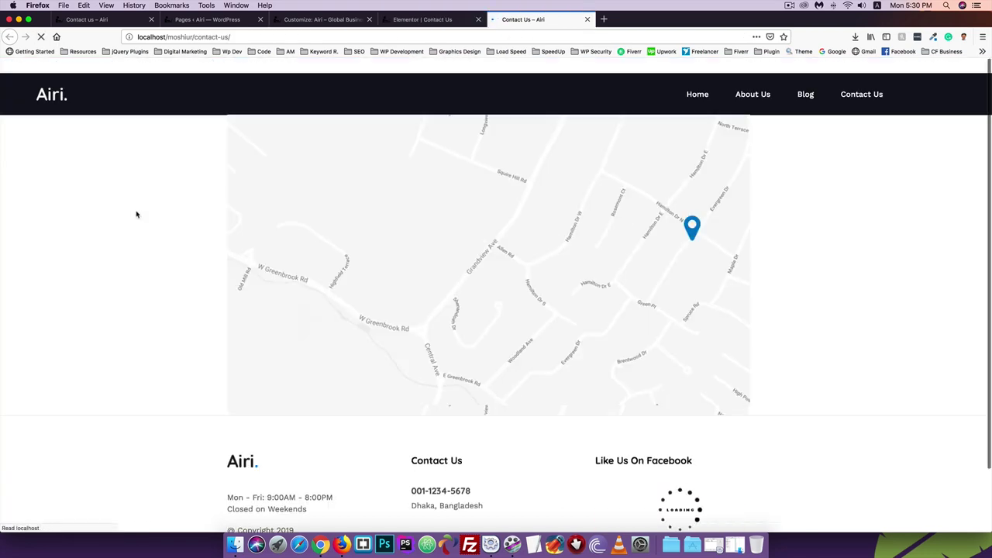
pyautogui.scroll(-2, 136, 215)
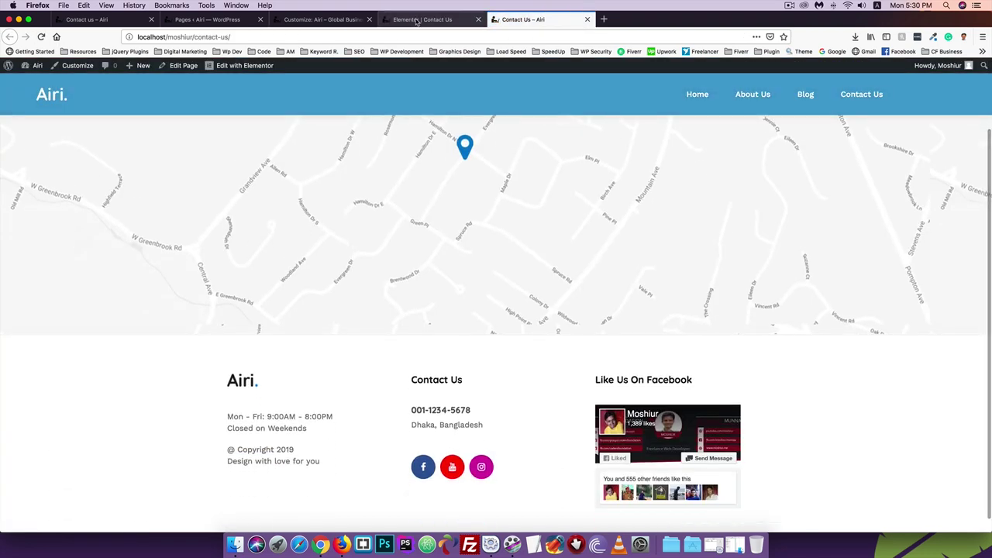
# Return to the Elementor editor, add a Heading widget to the narrow column and set its HTML tag to H3
pyautogui.click(418, 20)
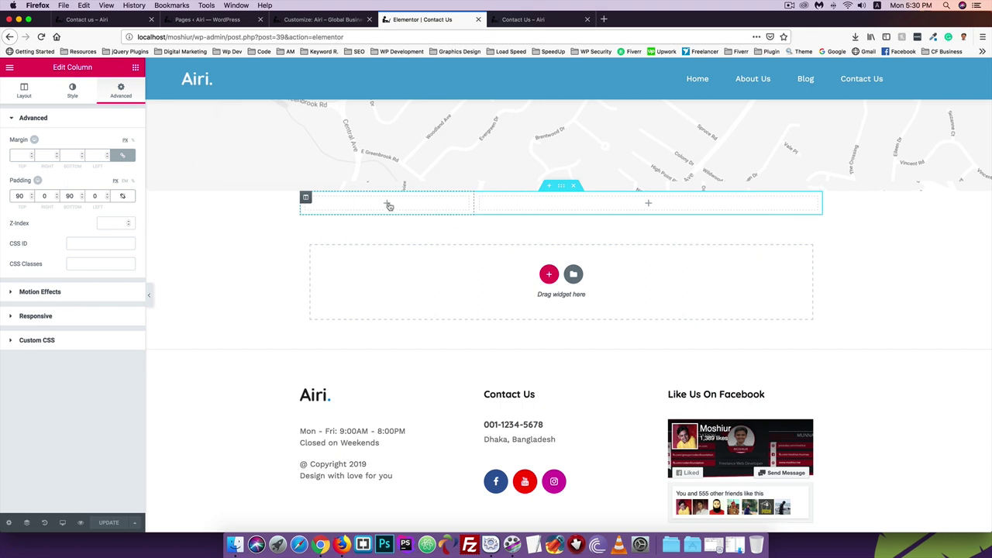
pyautogui.click(388, 205)
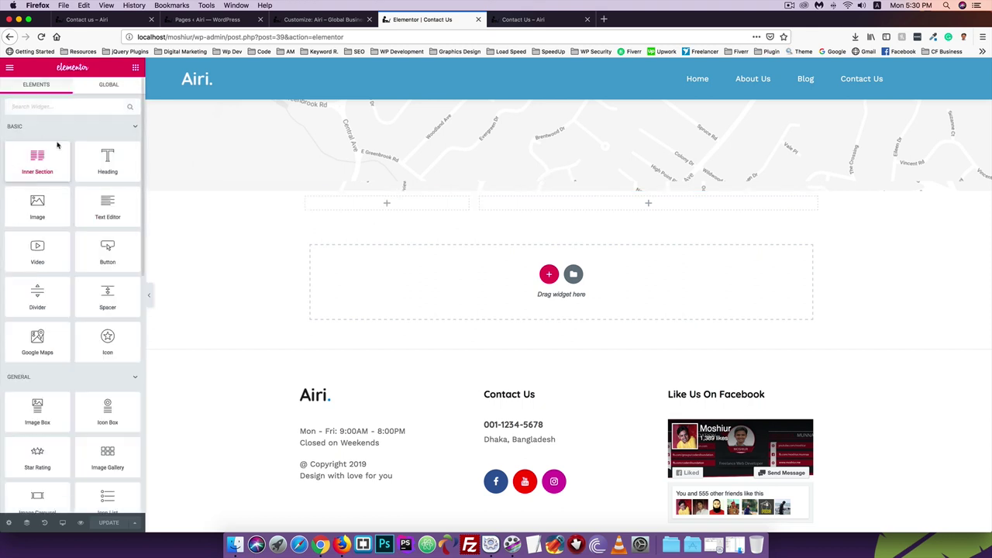
pyautogui.moveTo(101, 161); pyautogui.dragTo(394, 206)
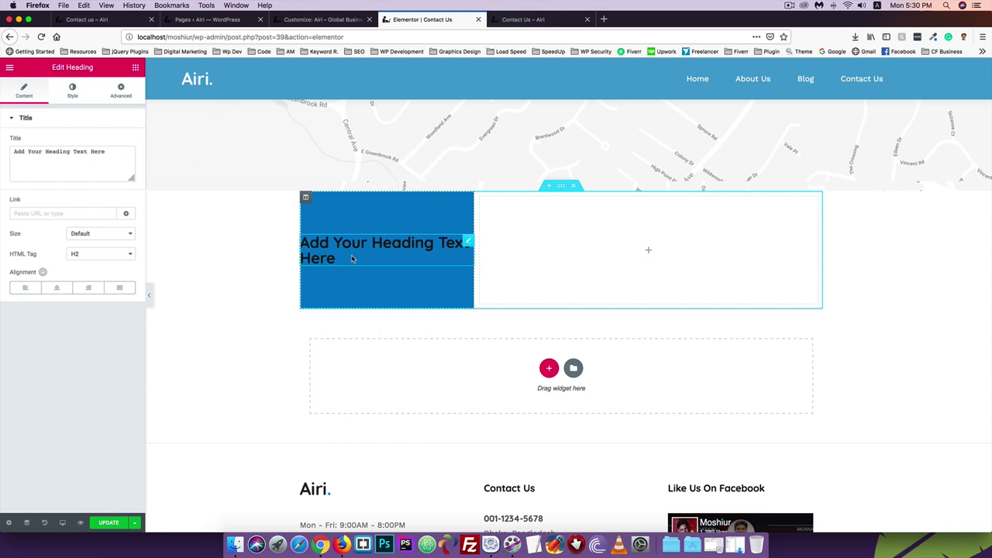
pyautogui.click(101, 255)
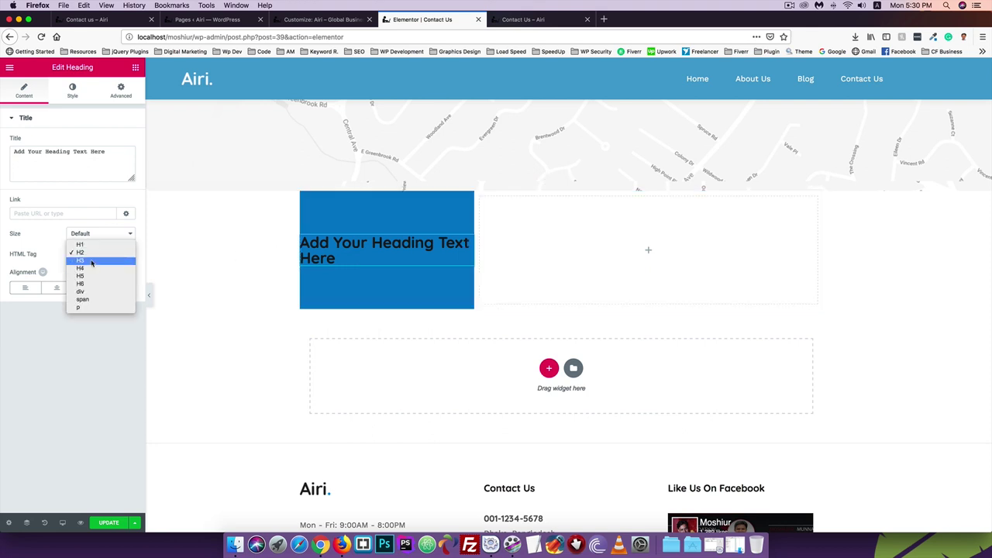
pyautogui.click(91, 263)
# Set the new heading's text color to white
pyautogui.click(67, 93)
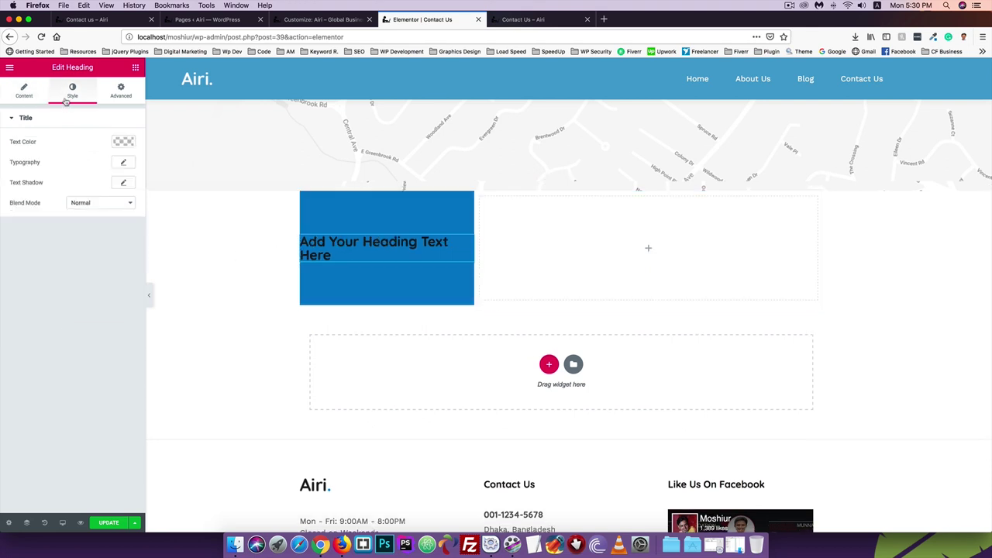
pyautogui.click(118, 141)
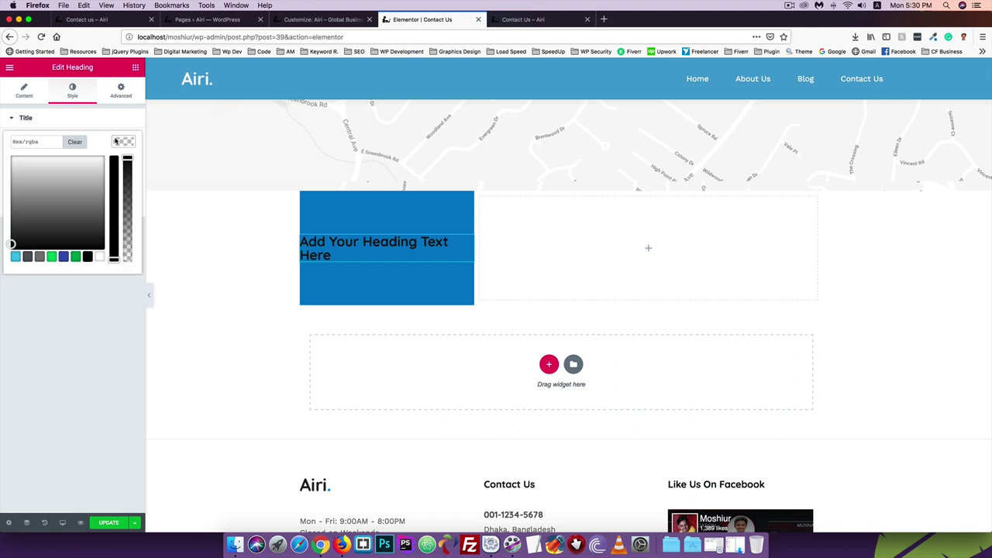
pyautogui.click(97, 256)
pyautogui.click(123, 142)
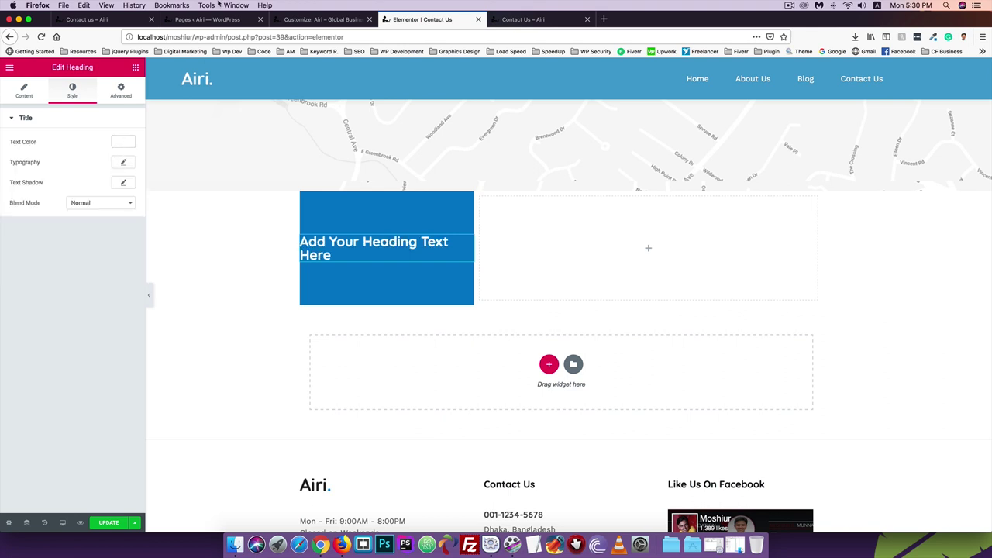
# Check the heading wording on the reference contact page and replace the new heading's title with "Contact"
pyautogui.click(112, 22)
pyautogui.moveTo(318, 290); pyautogui.dragTo(225, 293)
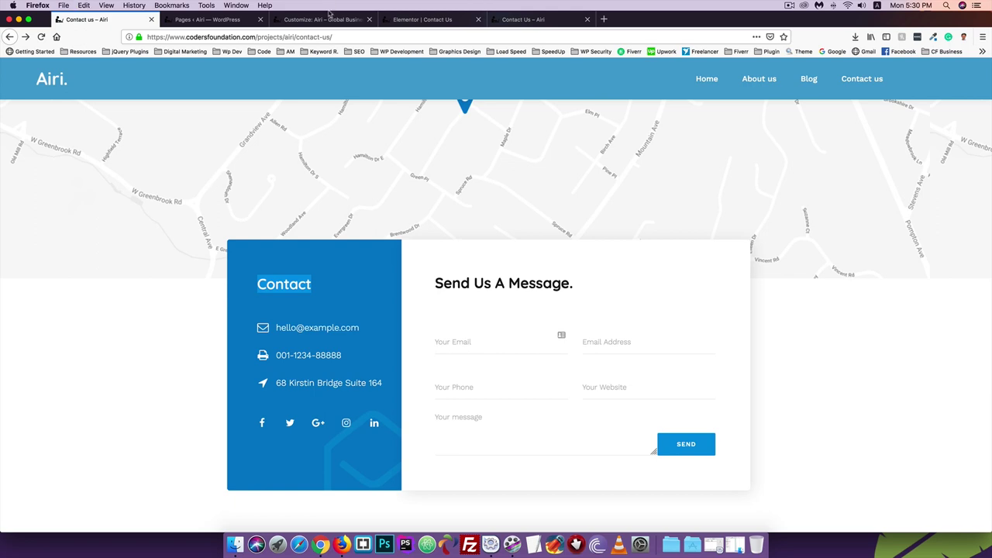
pyautogui.click(329, 19)
pyautogui.click(411, 20)
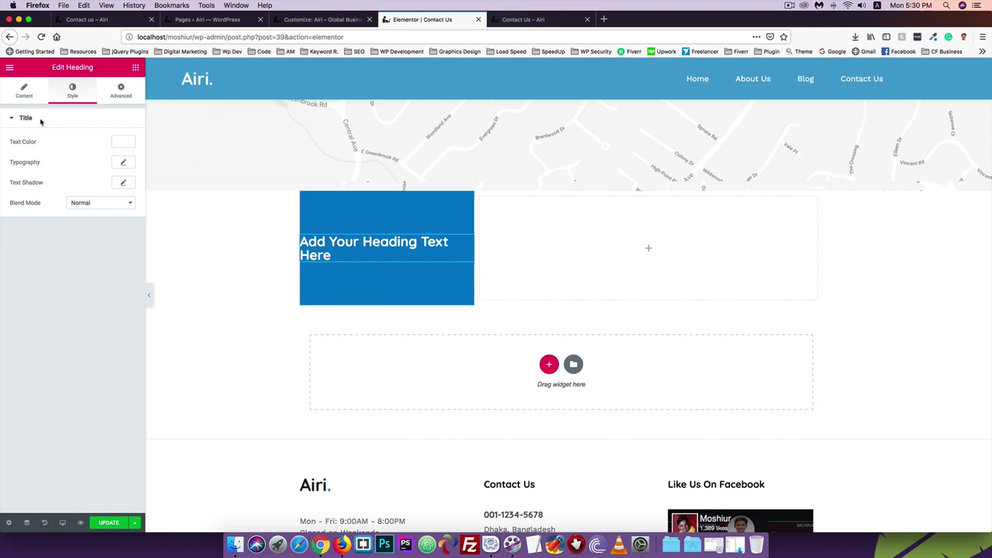
pyautogui.click(30, 92)
pyautogui.moveTo(110, 153); pyautogui.dragTo(2, 156)
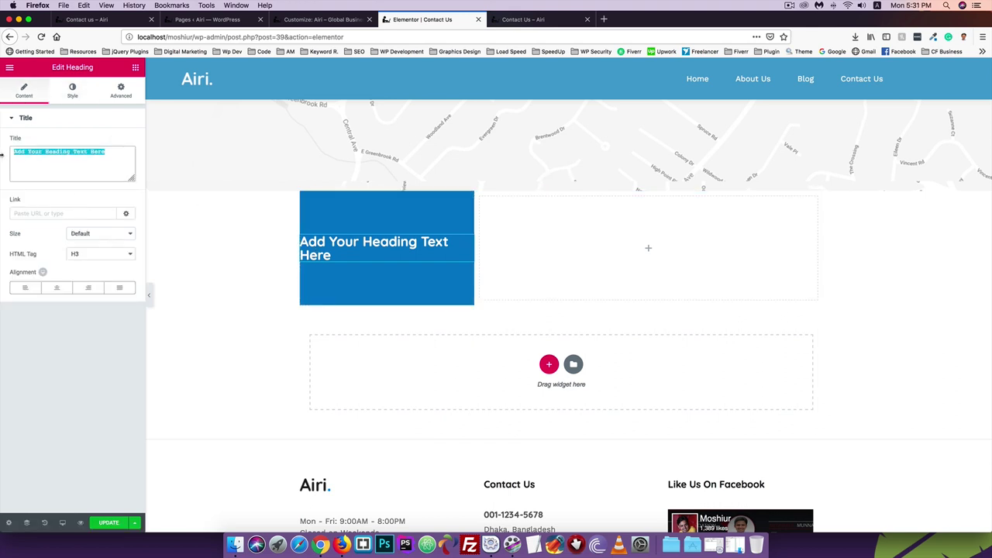
pyautogui.write('Contact')
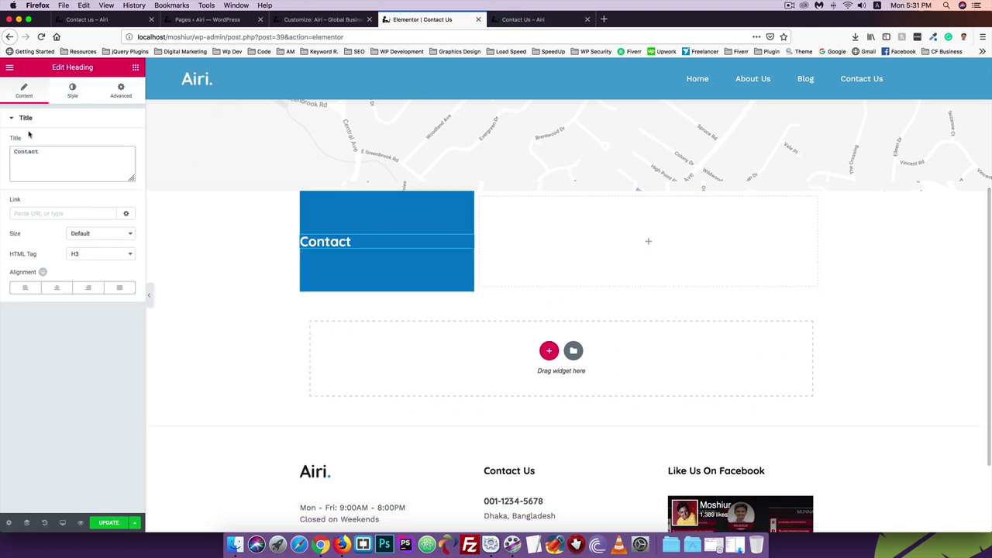
# Keep the default font family for the Contact heading and set its font size to 30 px
pyautogui.click(72, 90)
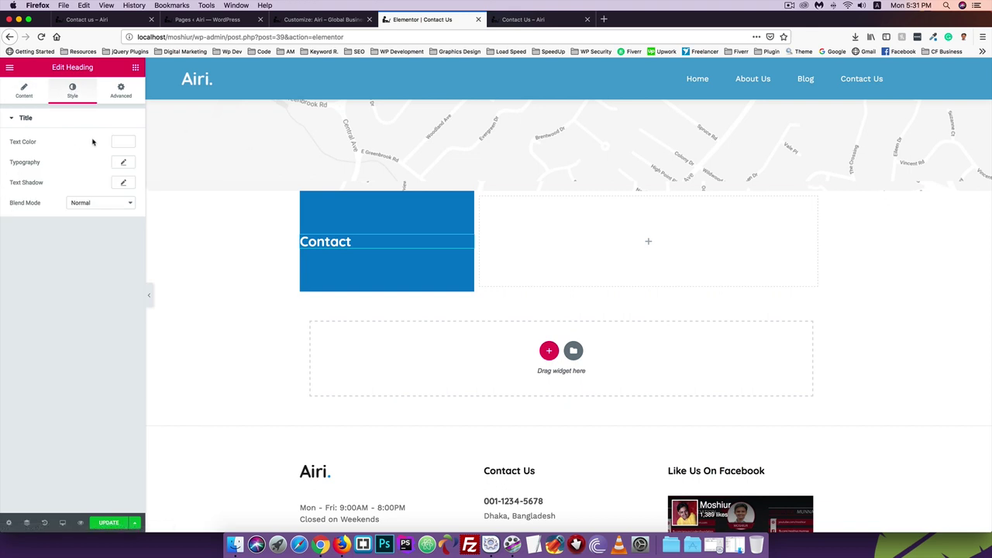
pyautogui.click(124, 163)
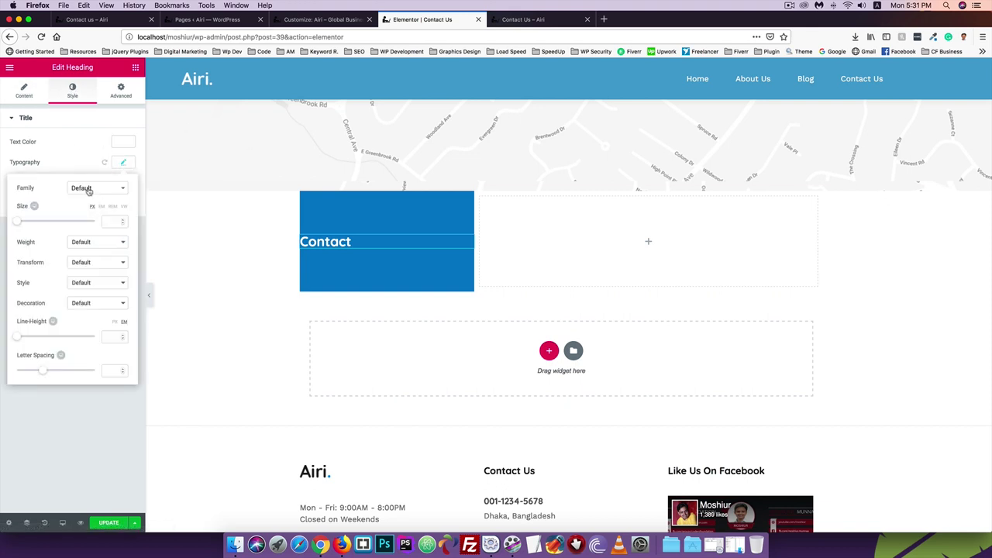
pyautogui.click(88, 191)
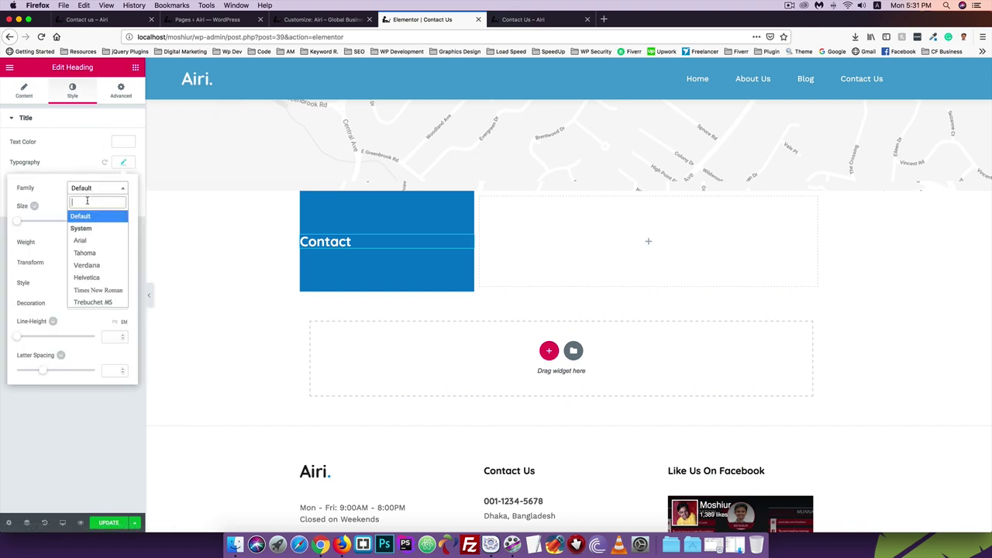
pyautogui.click(64, 201)
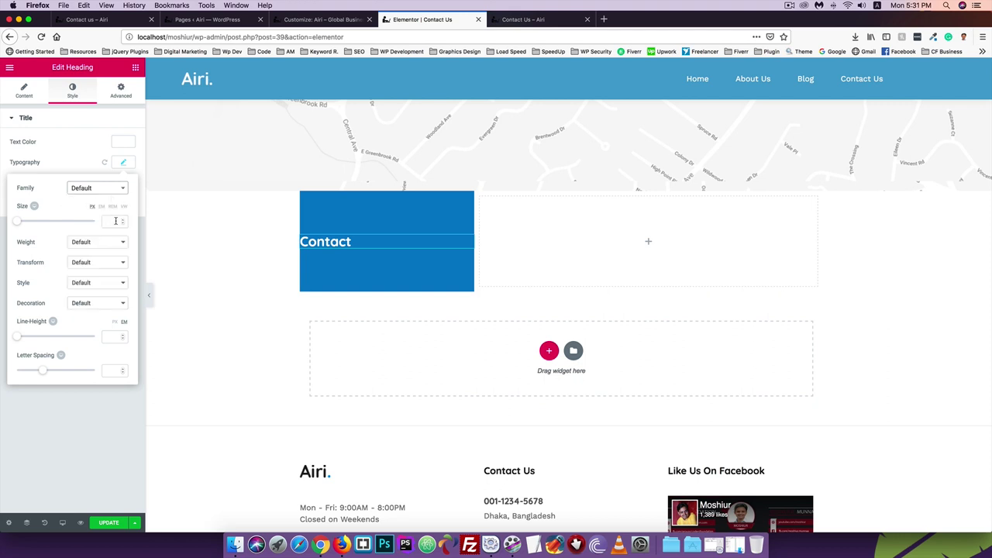
pyautogui.click(118, 221)
pyautogui.write('30')
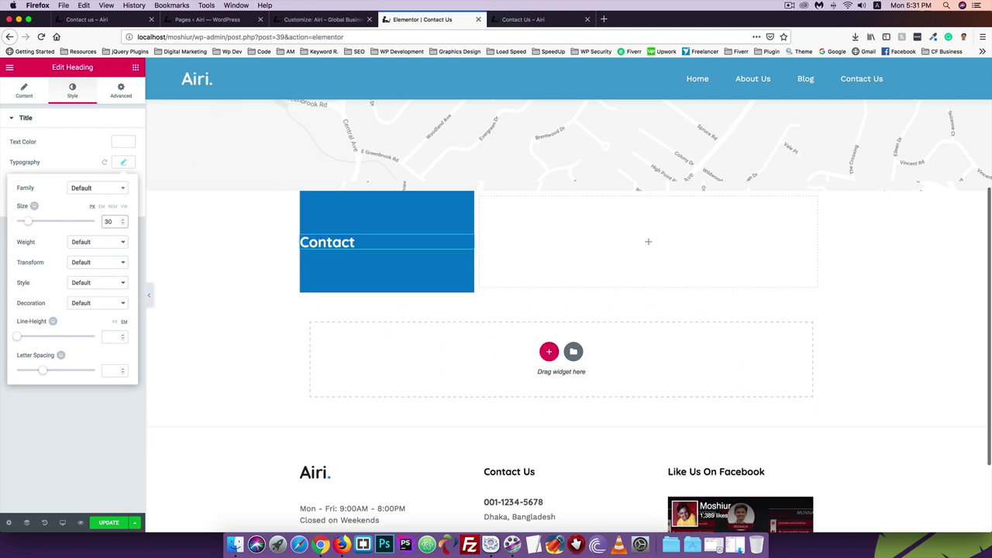
# Try the Normal font weight on the Contact heading and choose a different weight
pyautogui.click(86, 247)
pyautogui.click(83, 250)
pyautogui.click(80, 242)
pyautogui.click(81, 243)
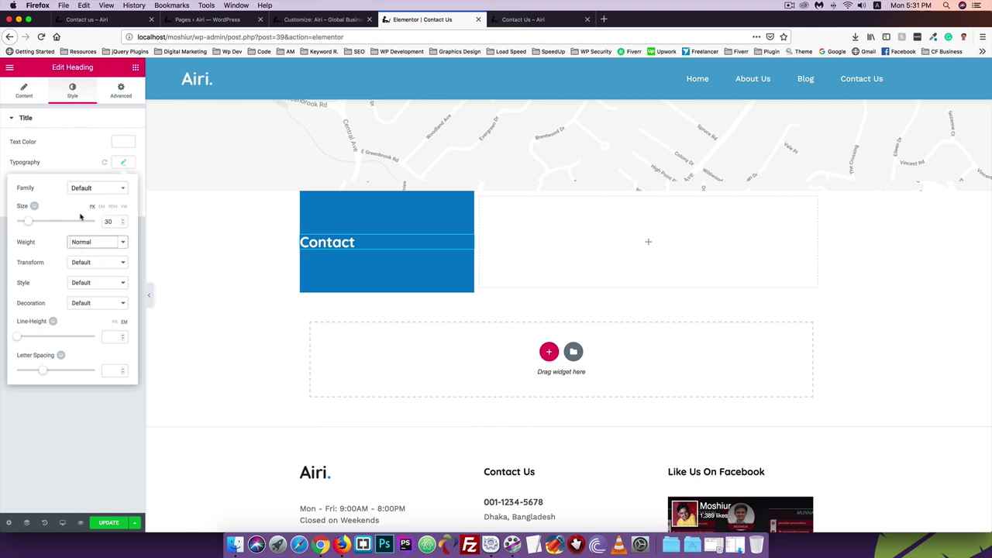
pyautogui.click(81, 242)
pyautogui.click(82, 195)
# Set the narrow blue column's left padding to 60 px
pyautogui.rightClick(360, 210)
pyautogui.click(390, 219)
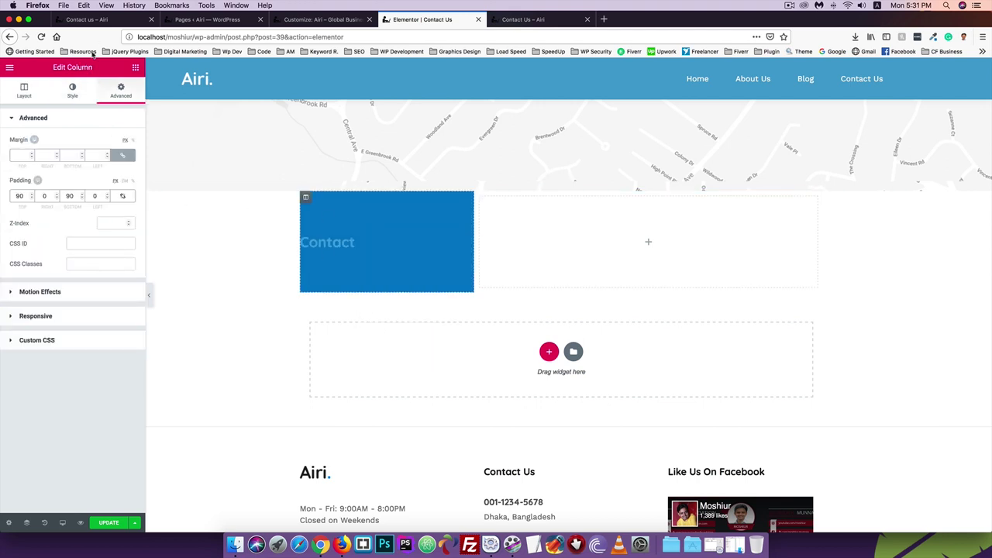
pyautogui.doubleClick(97, 195)
pyautogui.write('60')
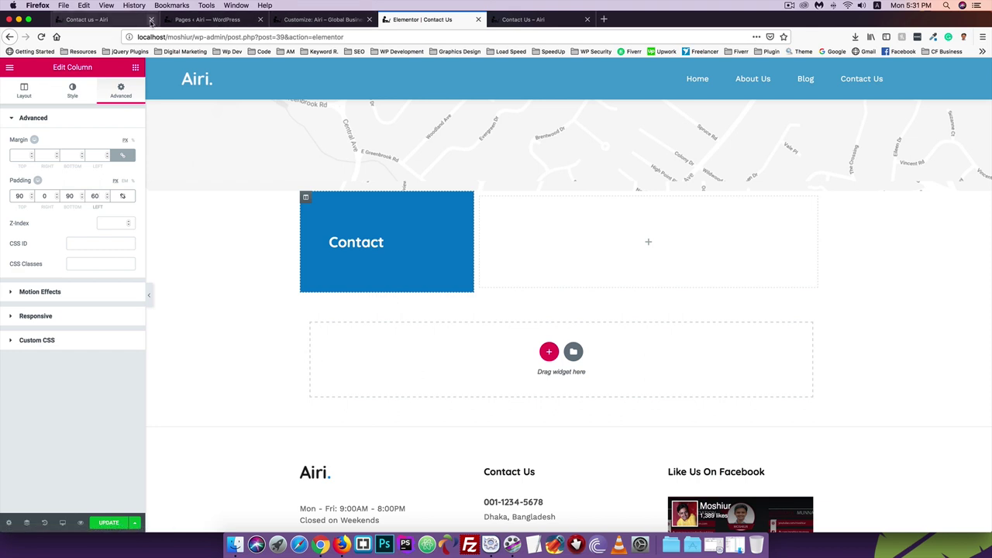
# Compare the blue contact column with the reference contact page and look at the live Contact Us page
pyautogui.click(106, 21)
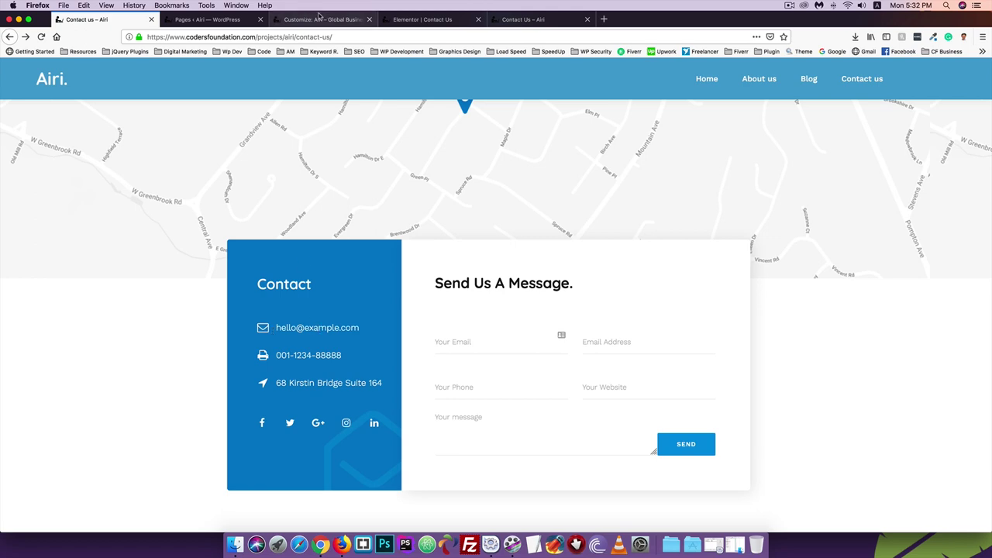
pyautogui.click(416, 21)
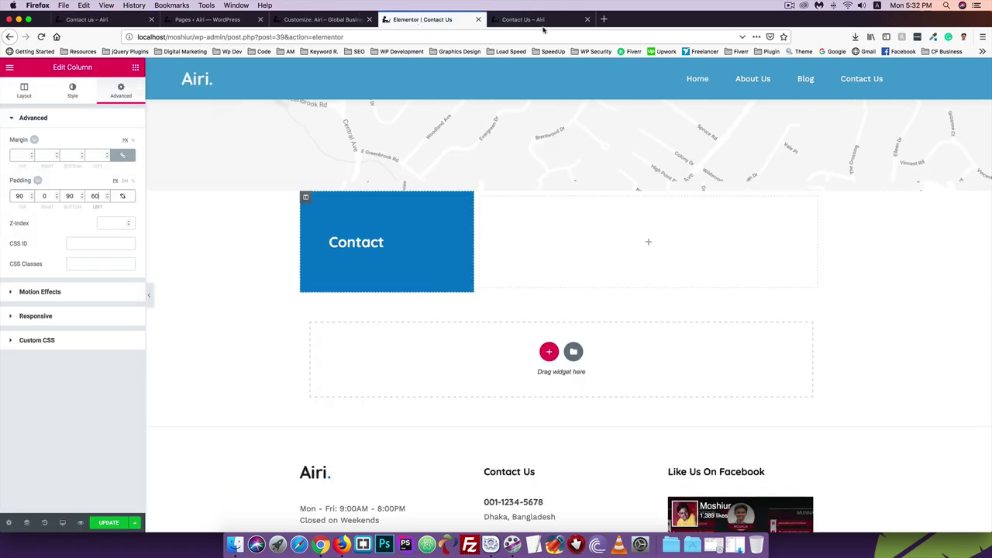
pyautogui.click(531, 22)
pyautogui.click(425, 21)
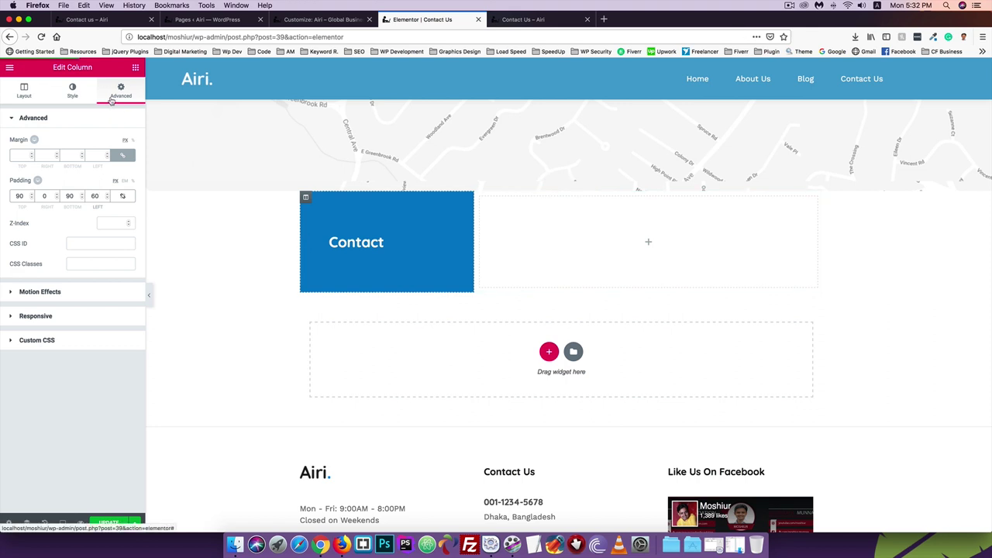
# Search the widgets for "icon", try an Icon Box below the Contact heading and delete it
pyautogui.click(29, 92)
pyautogui.click(136, 67)
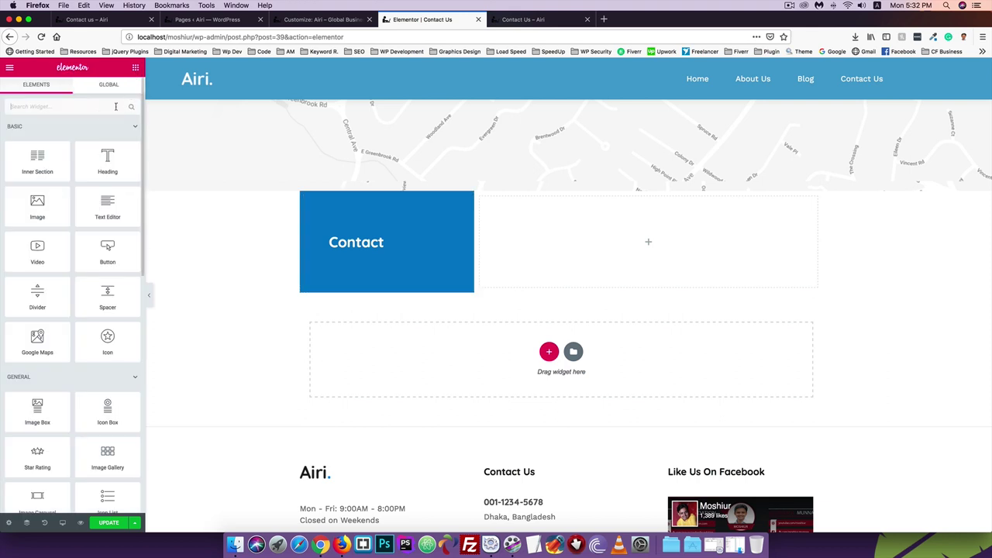
pyautogui.press('super+f')
pyautogui.write('icon')
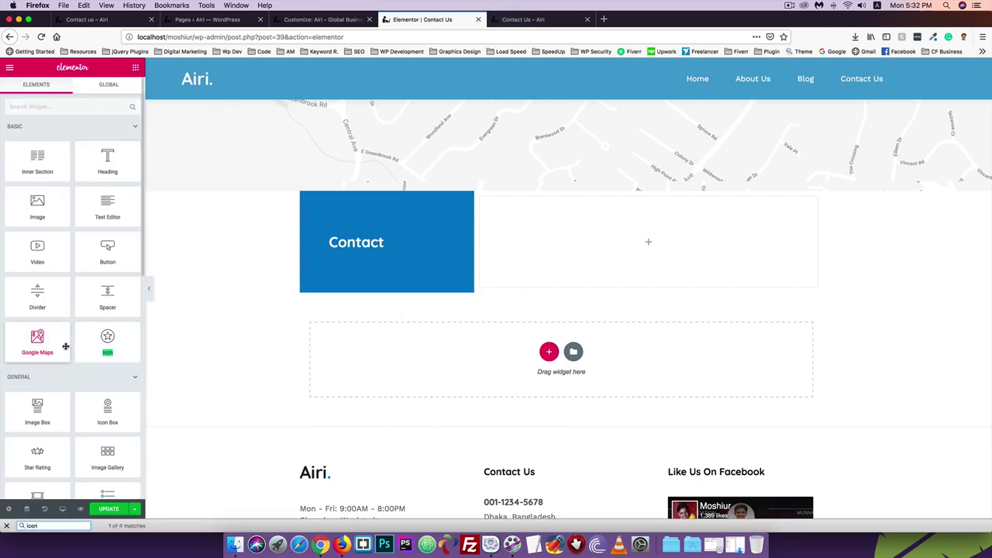
pyautogui.click(6, 526)
pyautogui.click(44, 106)
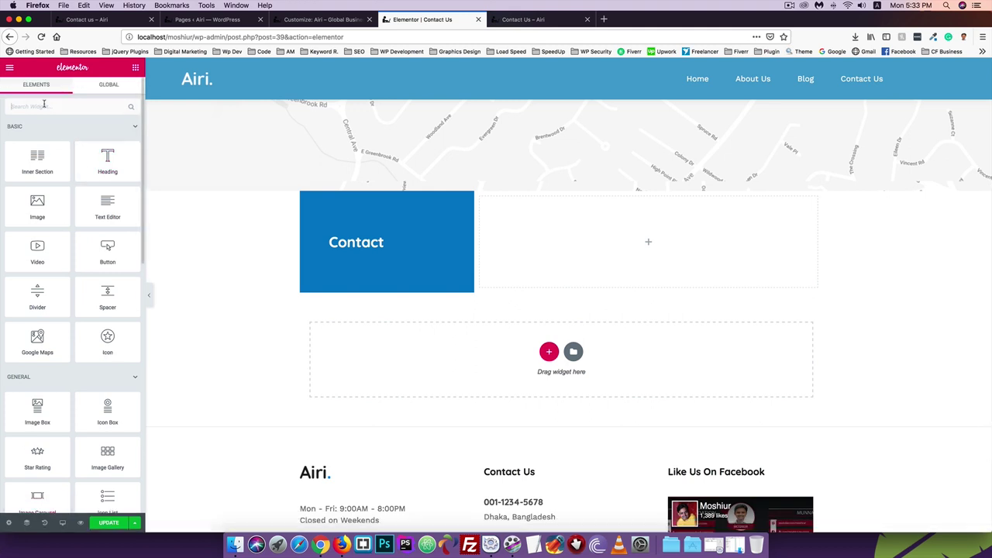
pyautogui.write('icon')
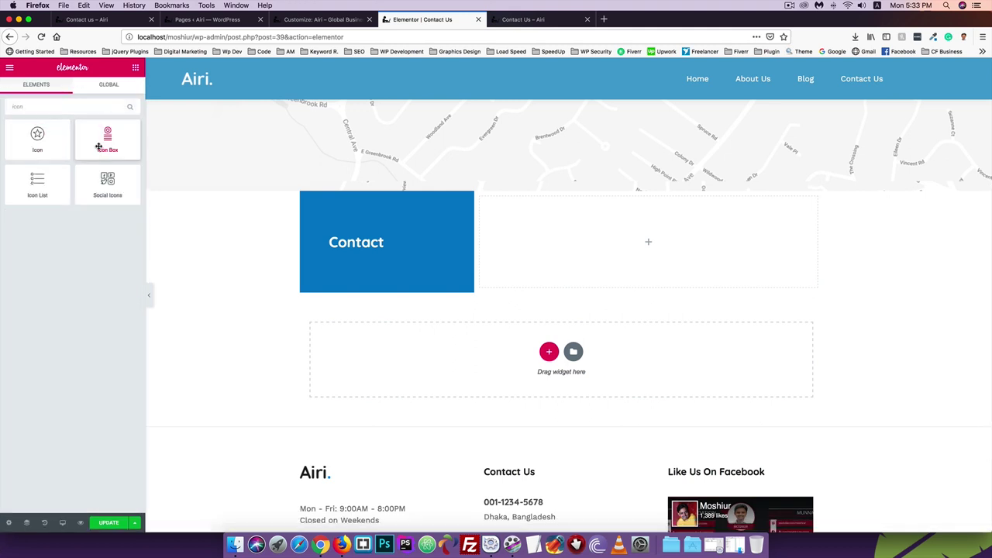
pyautogui.moveTo(100, 141); pyautogui.dragTo(360, 249)
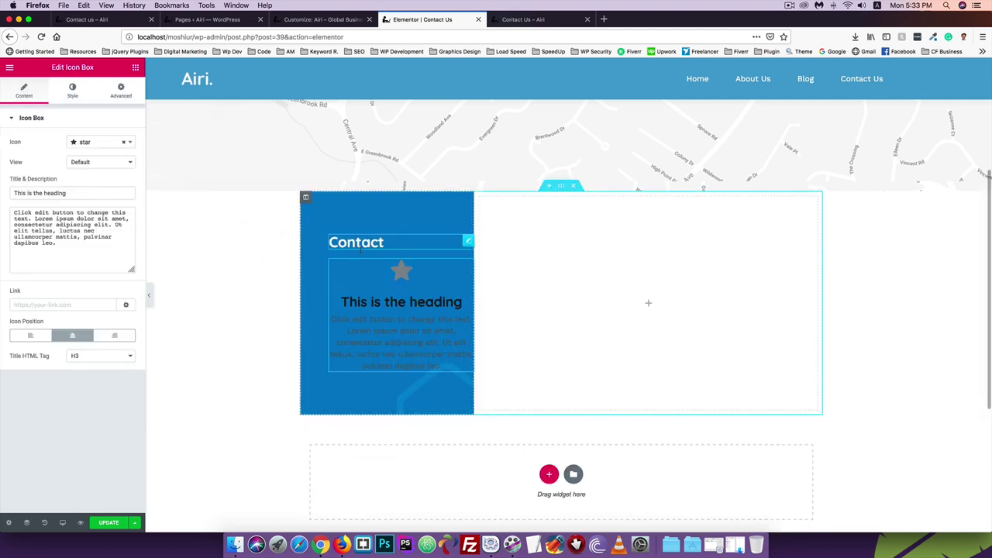
pyautogui.rightClick(362, 265)
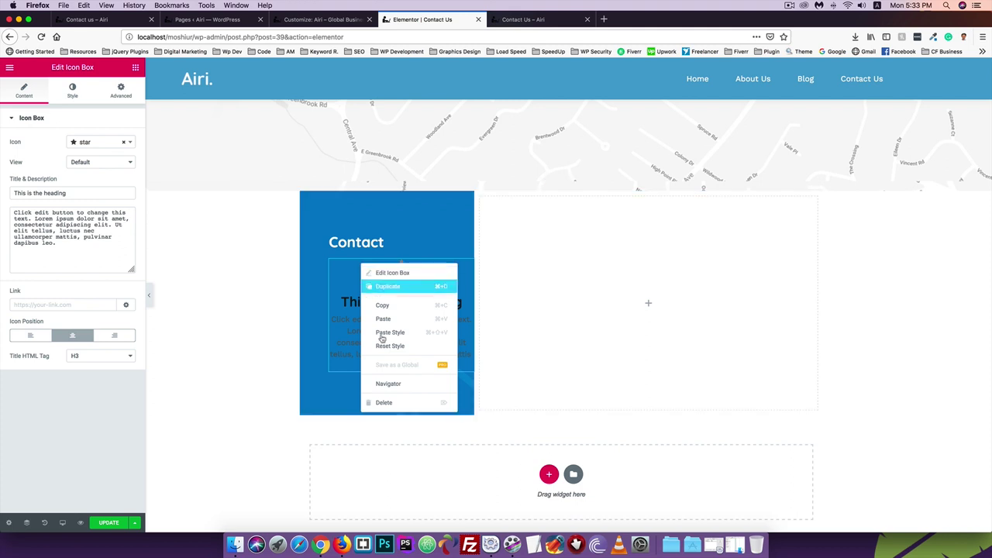
pyautogui.click(380, 402)
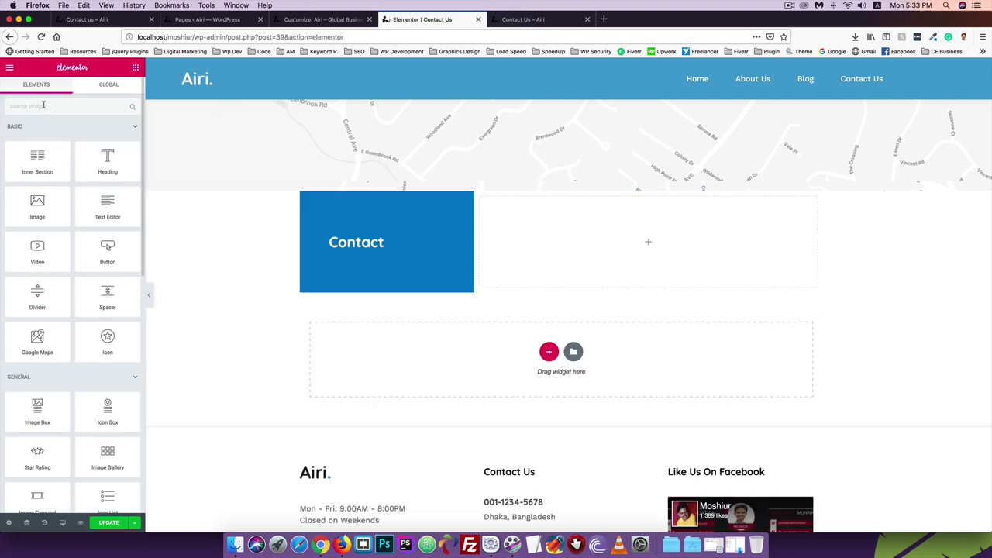
# Try an Icon List widget below the Contact heading and delete it
pyautogui.write('Icon')
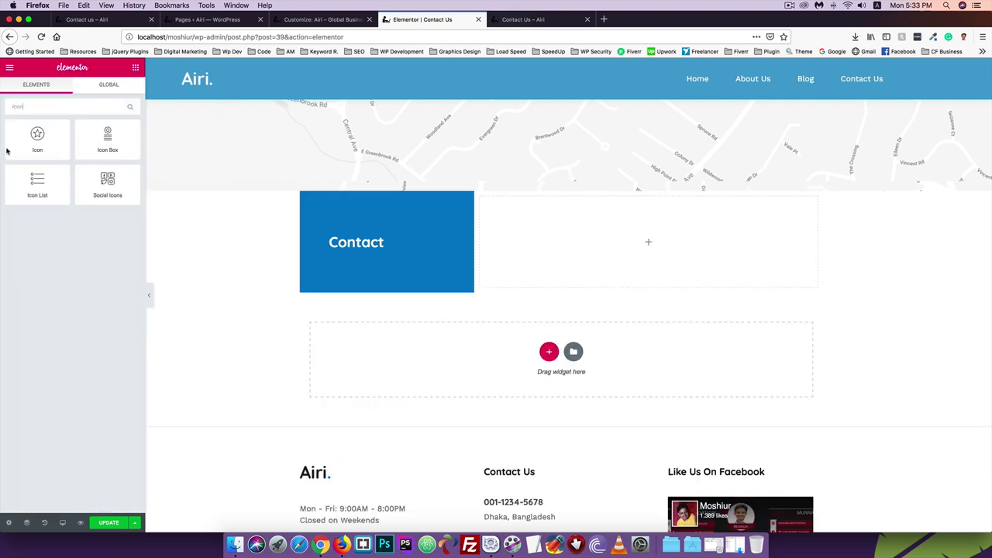
pyautogui.moveTo(40, 183); pyautogui.dragTo(387, 253)
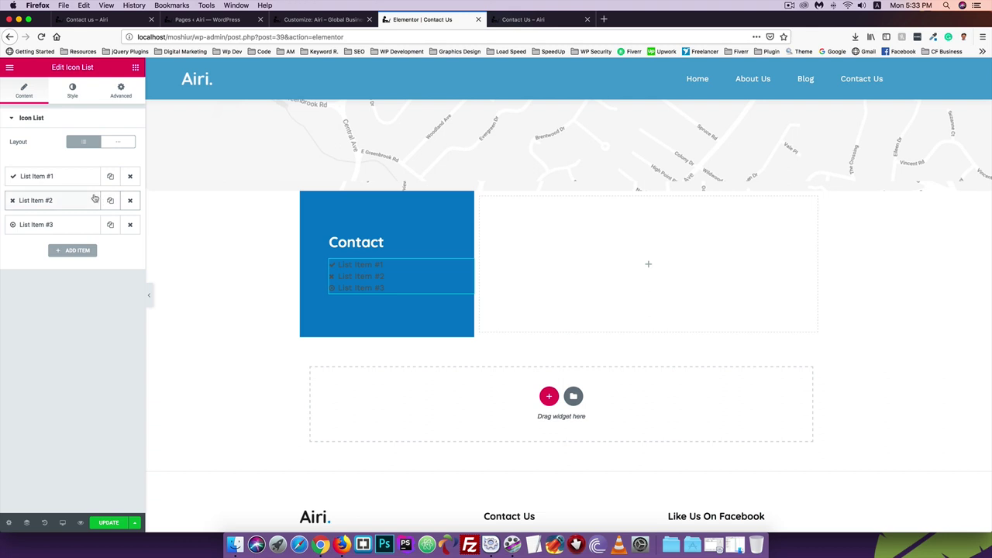
pyautogui.rightClick(443, 266)
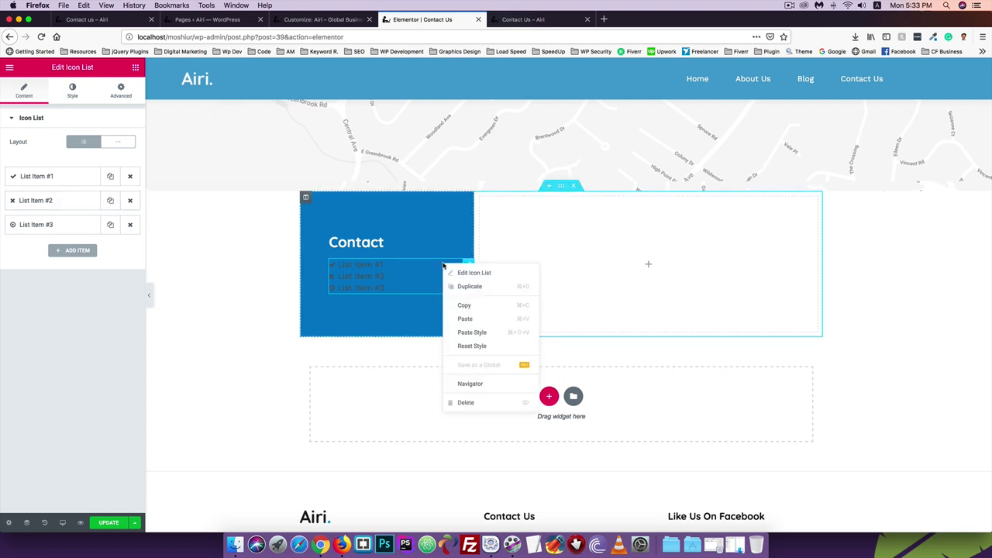
pyautogui.click(464, 403)
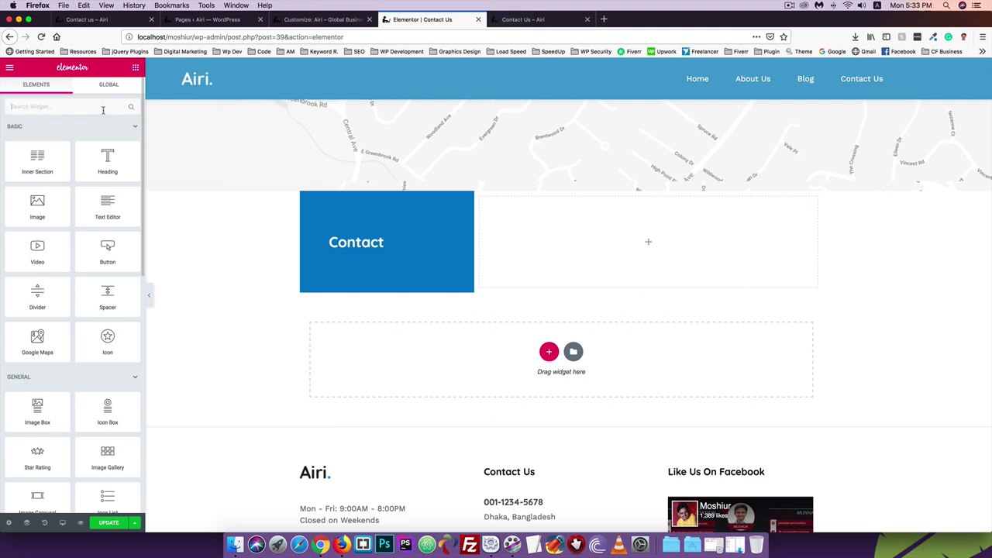
# Try a left-aligned Icon widget with the envelope-o icon and Default view below the Contact heading
pyautogui.write('icon')
pyautogui.moveTo(39, 133); pyautogui.dragTo(371, 249)
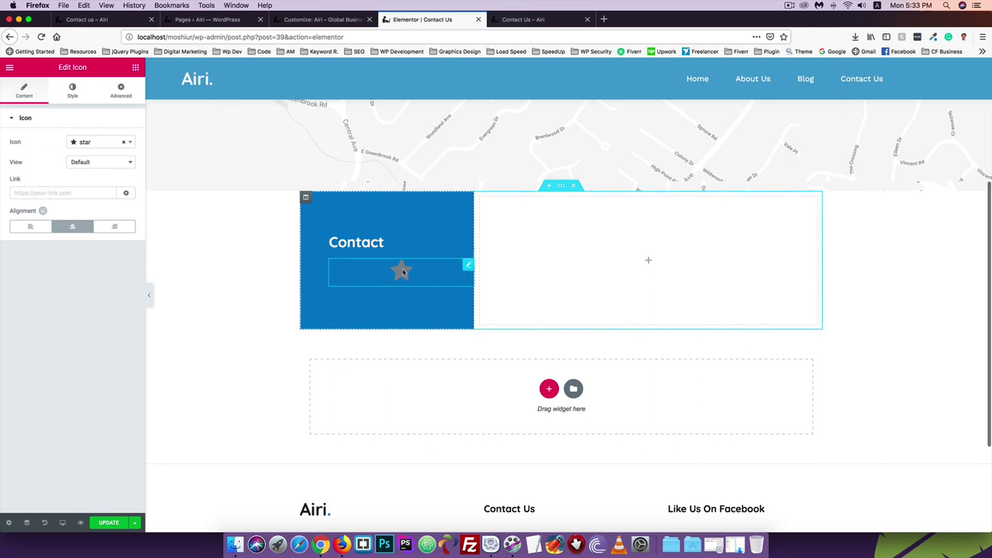
pyautogui.click(89, 144)
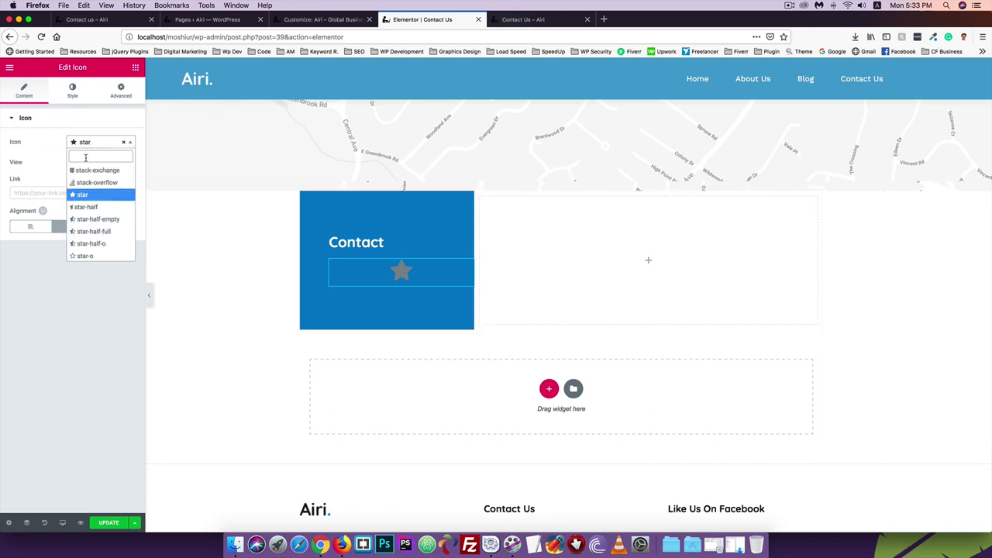
pyautogui.write('enve')
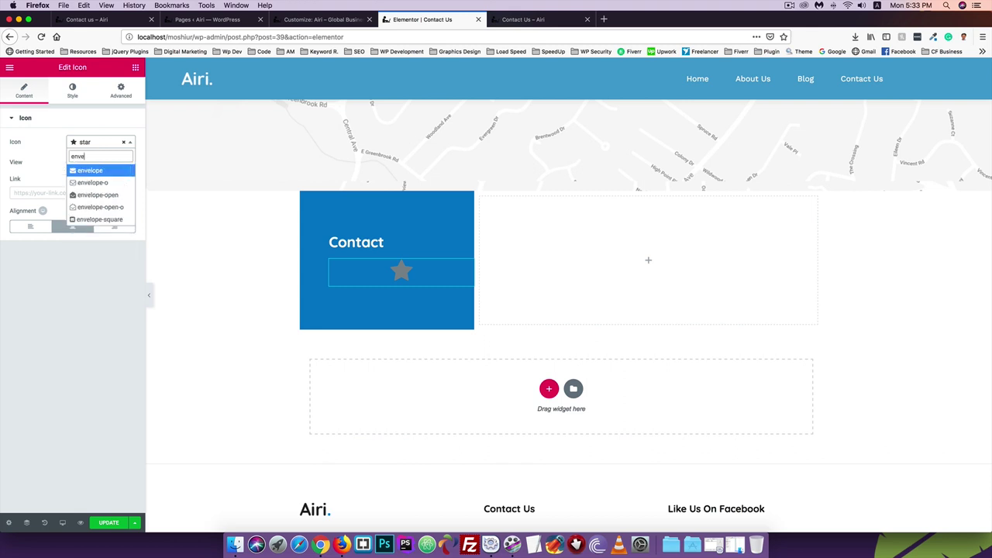
pyautogui.click(89, 184)
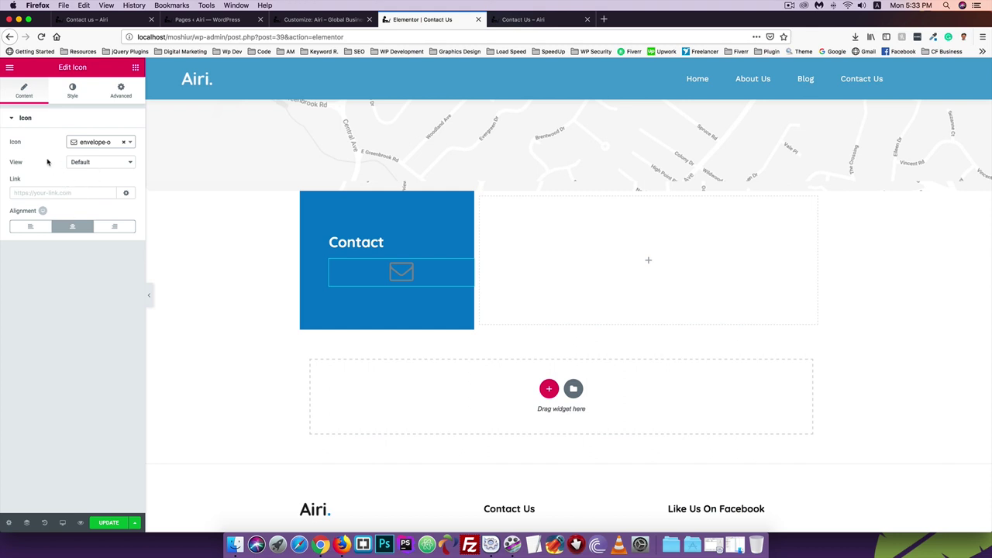
pyautogui.click(30, 227)
pyautogui.click(86, 162)
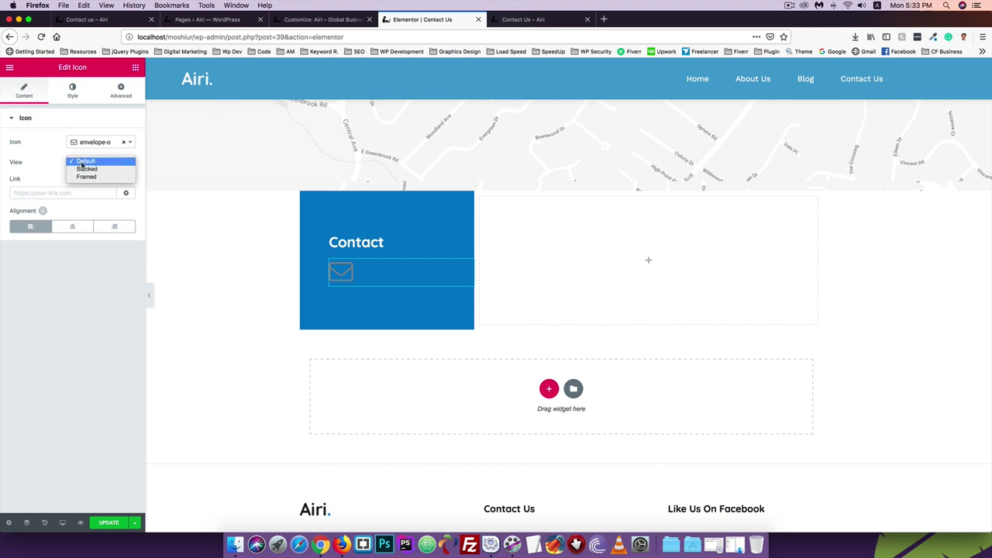
pyautogui.click(65, 171)
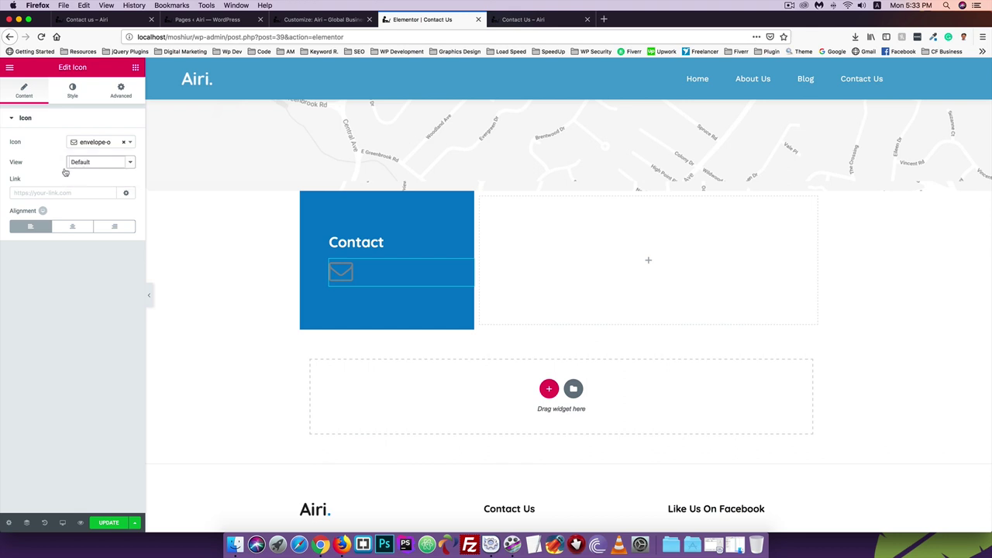
# Check the envelope Icon widget's style and content settings and delete the widget
pyautogui.click(71, 96)
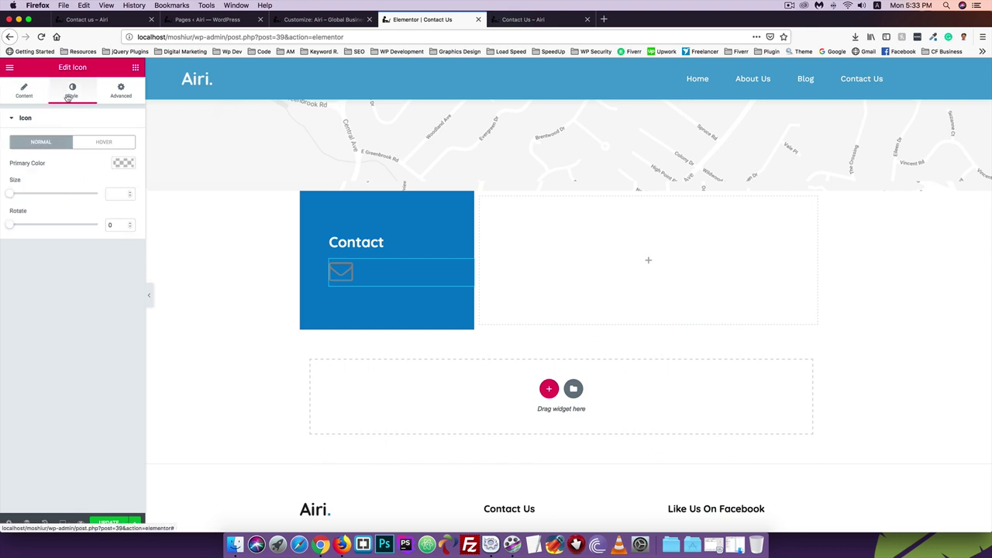
pyautogui.click(29, 97)
pyautogui.click(34, 117)
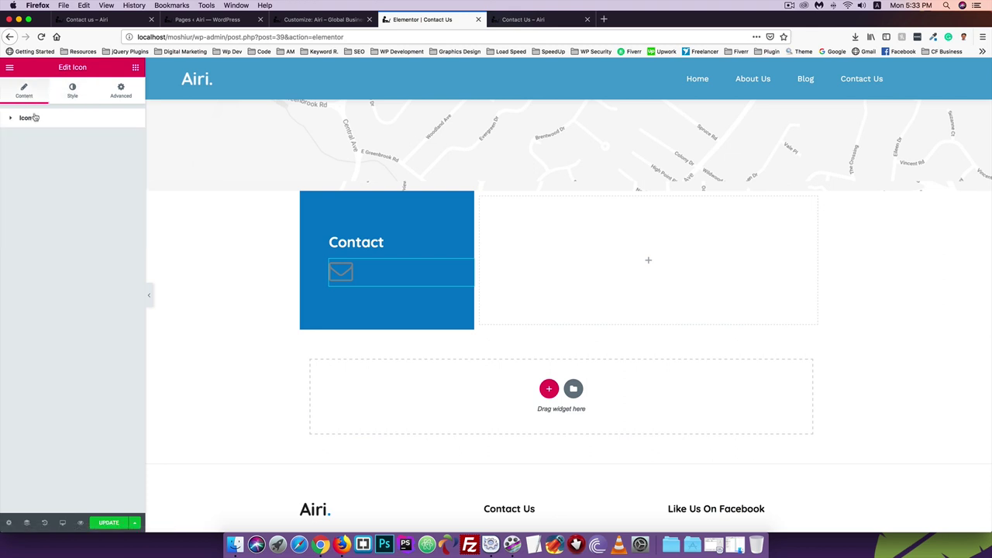
pyautogui.click(34, 117)
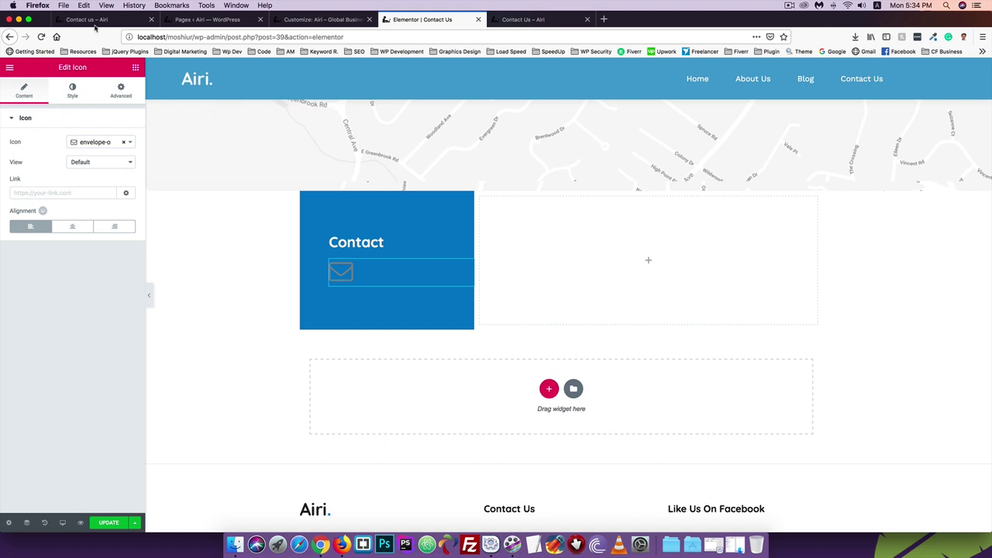
pyautogui.rightClick(355, 269)
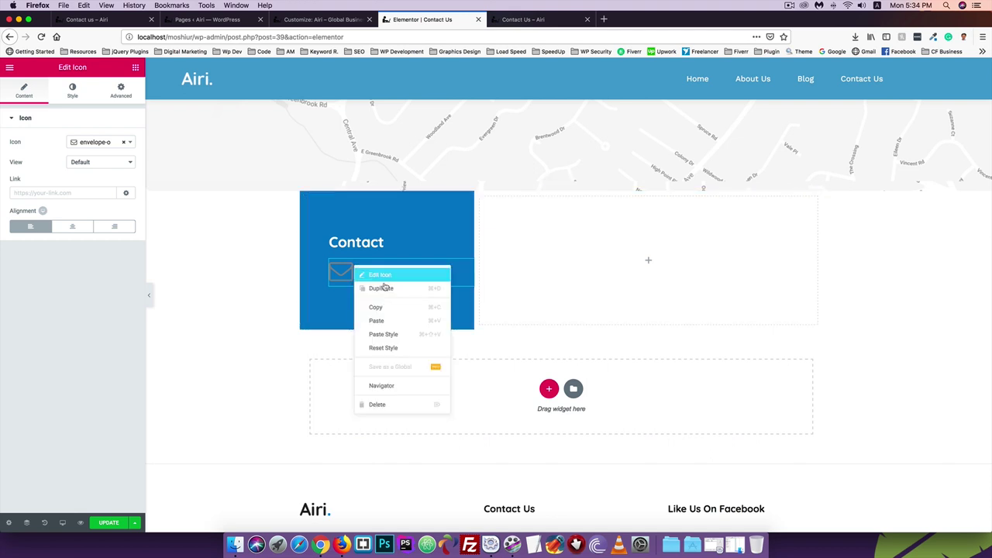
pyautogui.click(384, 405)
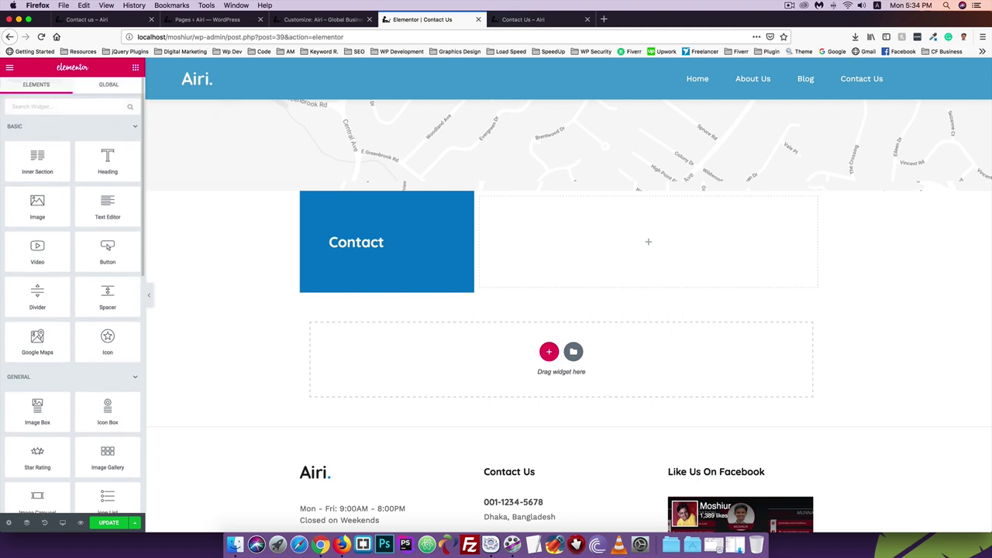
# Add an Icon Box widget below the Contact heading and set its icon to envelope-o
pyautogui.write('icon')
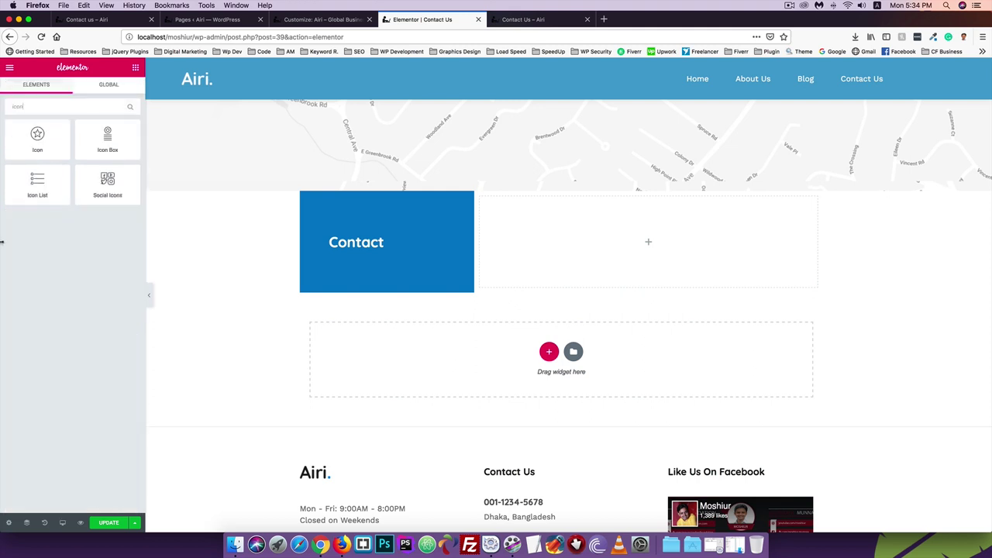
pyautogui.moveTo(108, 140); pyautogui.dragTo(357, 248)
pyautogui.click(86, 143)
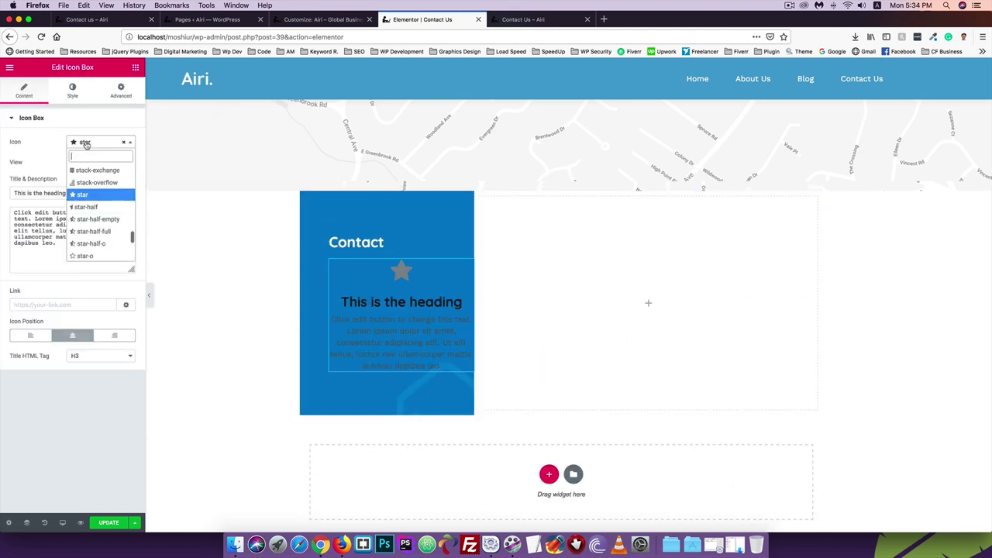
pyautogui.write('env')
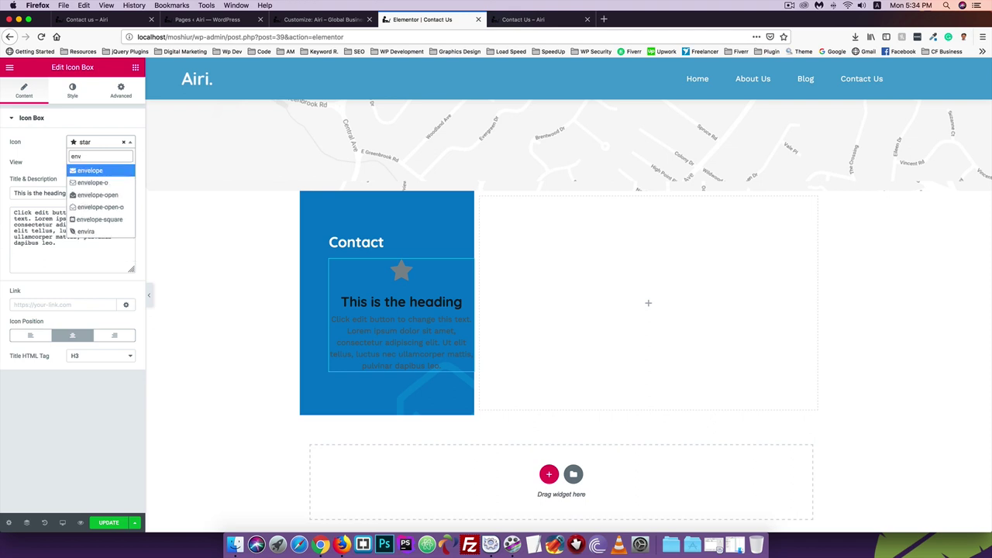
pyautogui.write('elope-o')
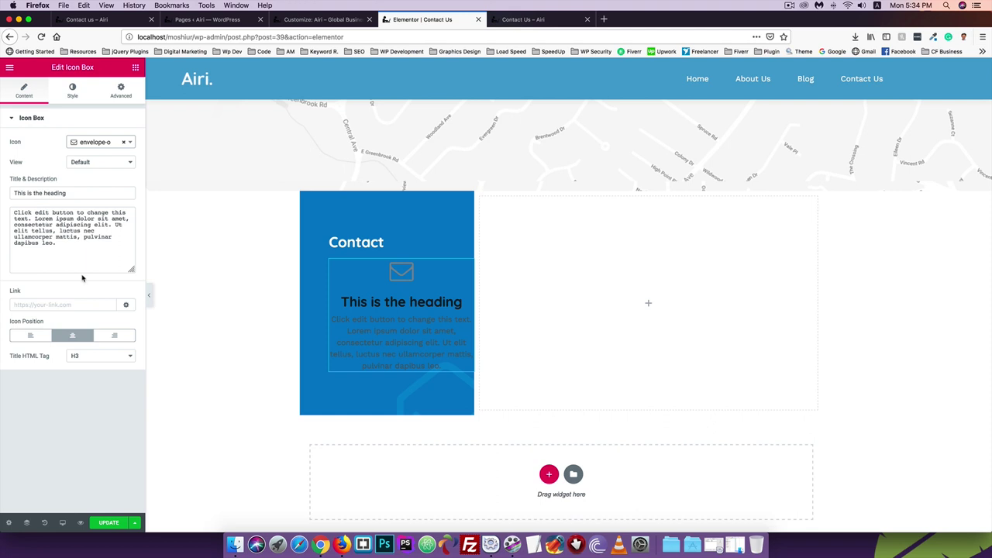
# Clear the Icon Box's placeholder title and copy the contact e-mail from the reference contact page
pyautogui.moveTo(73, 245); pyautogui.dragTo(1, 198)
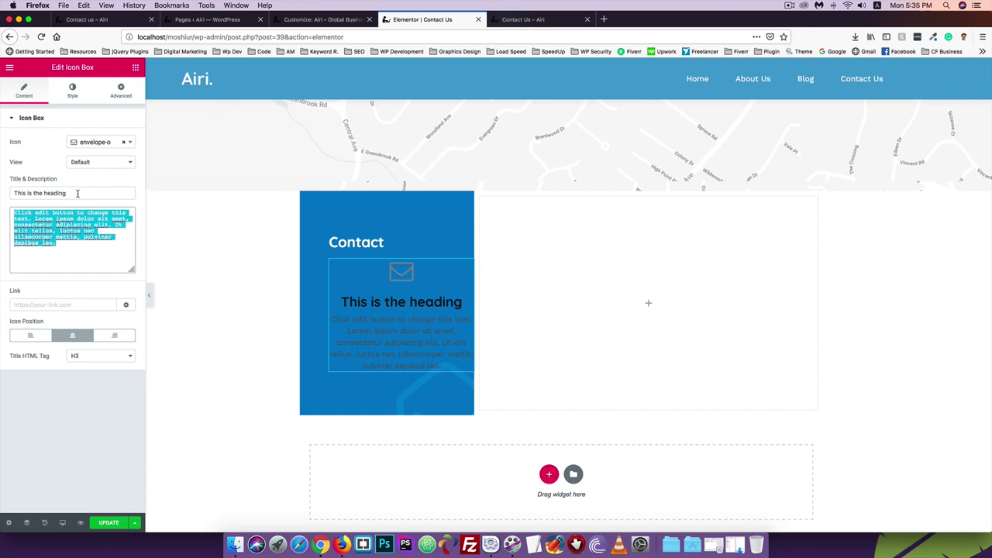
pyautogui.moveTo(79, 194); pyautogui.dragTo(13, 200)
pyautogui.press('BackSpace')
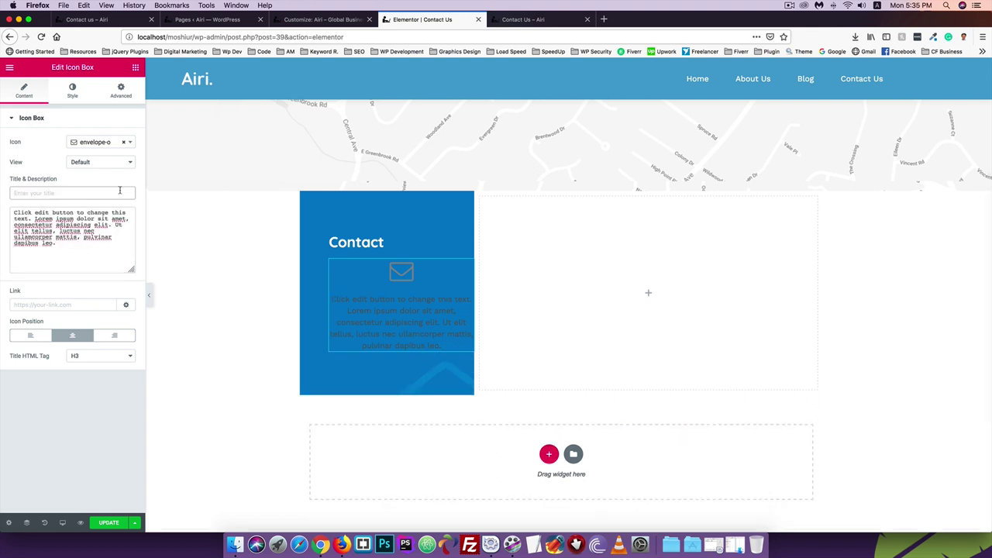
pyautogui.click(111, 17)
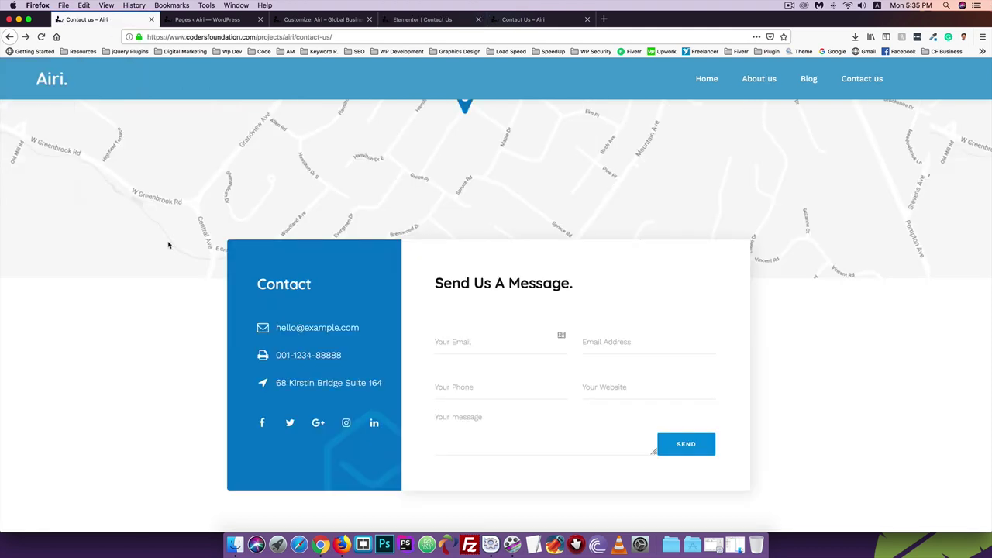
pyautogui.moveTo(362, 330); pyautogui.dragTo(276, 329)
pyautogui.press('super+c')
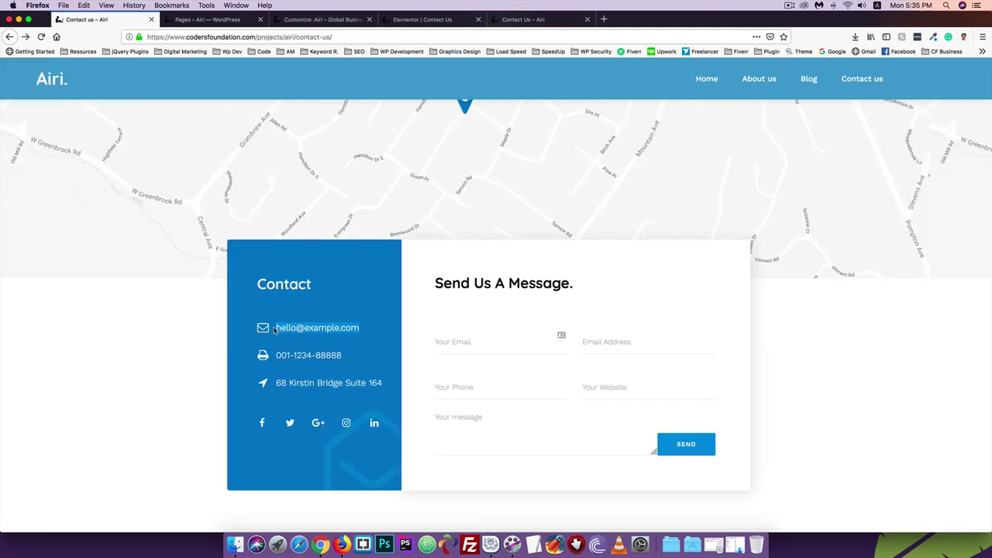
# Replace the Icon Box's placeholder text with the copied e-mail as title, no description, and position the icon on the left
pyautogui.click(386, 19)
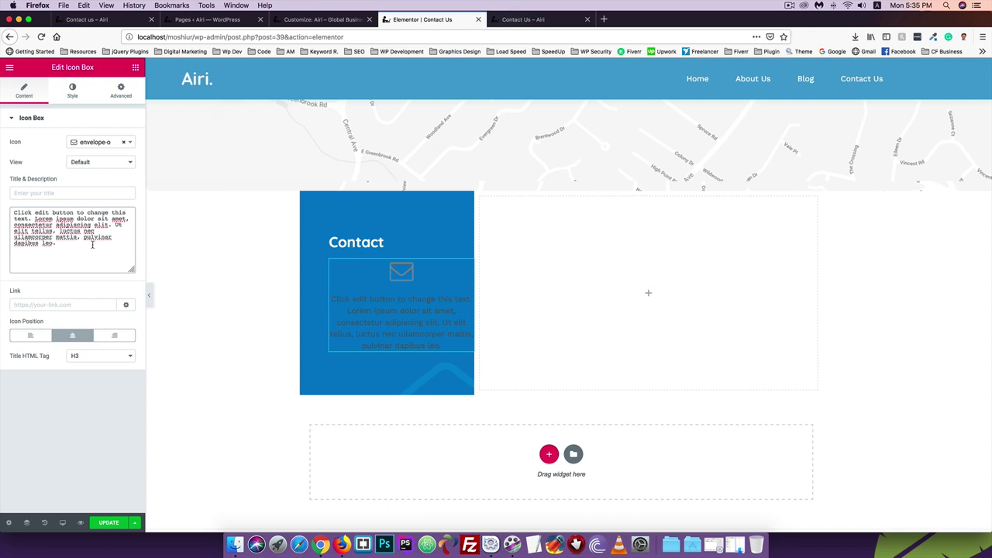
pyautogui.moveTo(91, 244); pyautogui.dragTo(0, 194)
pyautogui.press('BackSpace')
pyautogui.click(21, 195)
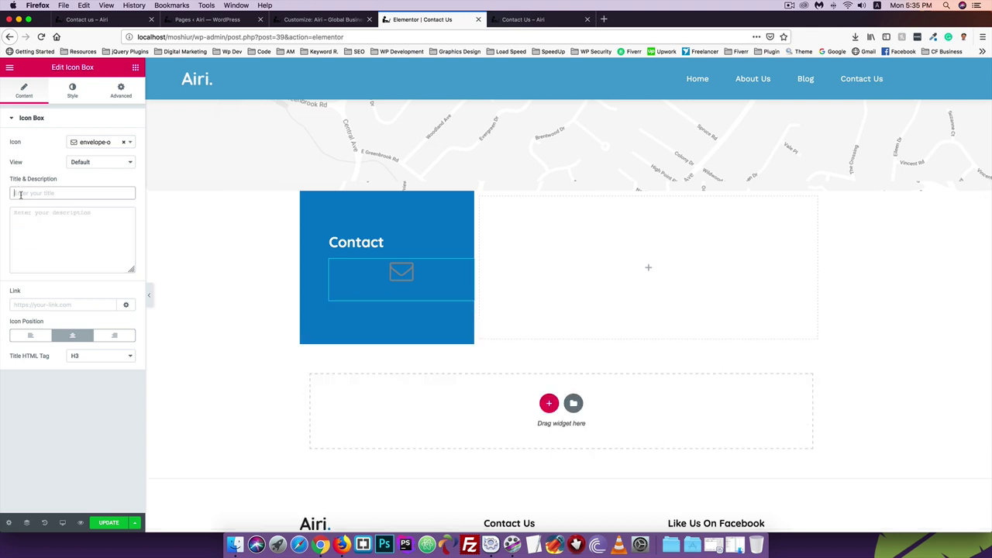
pyautogui.press('super+v')
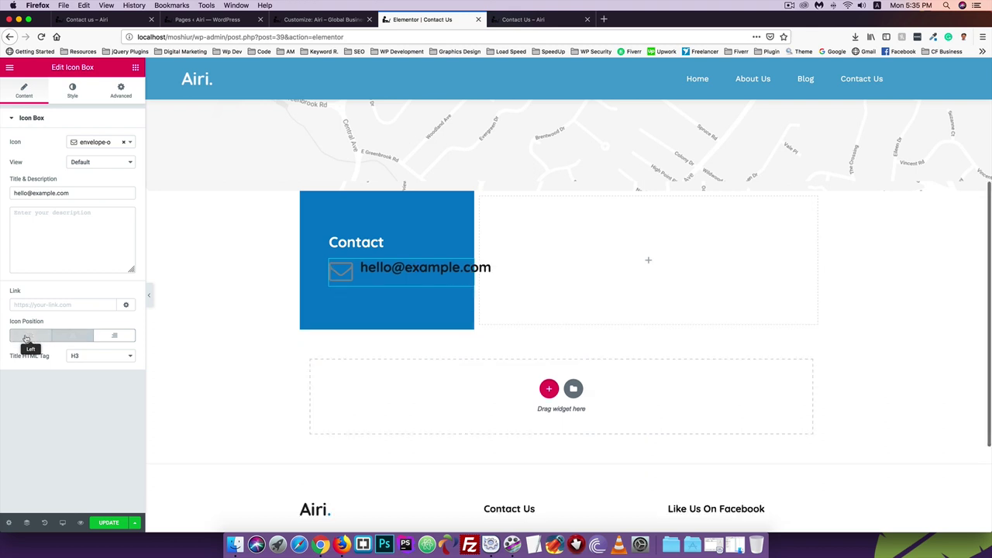
pyautogui.click(28, 335)
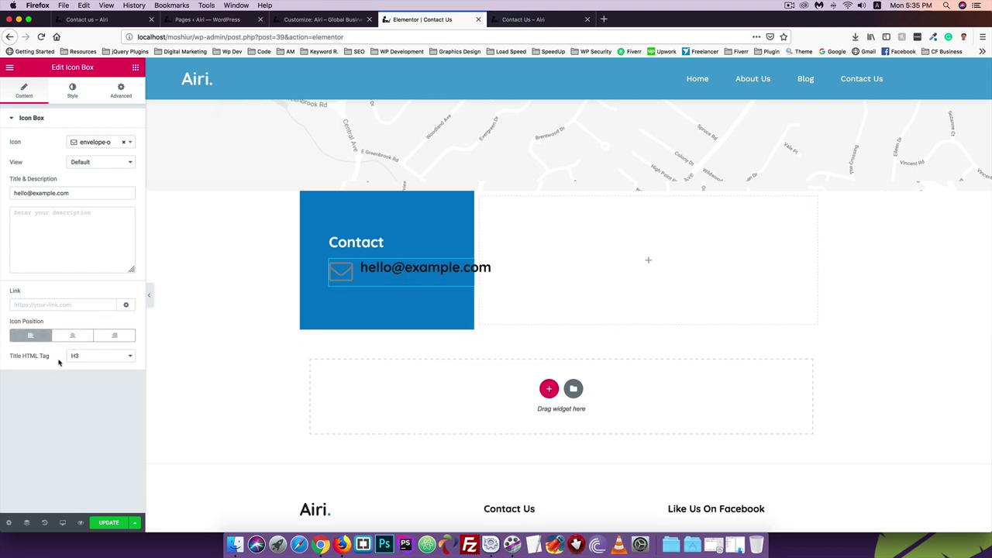
# Set the Icon Box icon's primary color to white and its size to 24
pyautogui.click(70, 94)
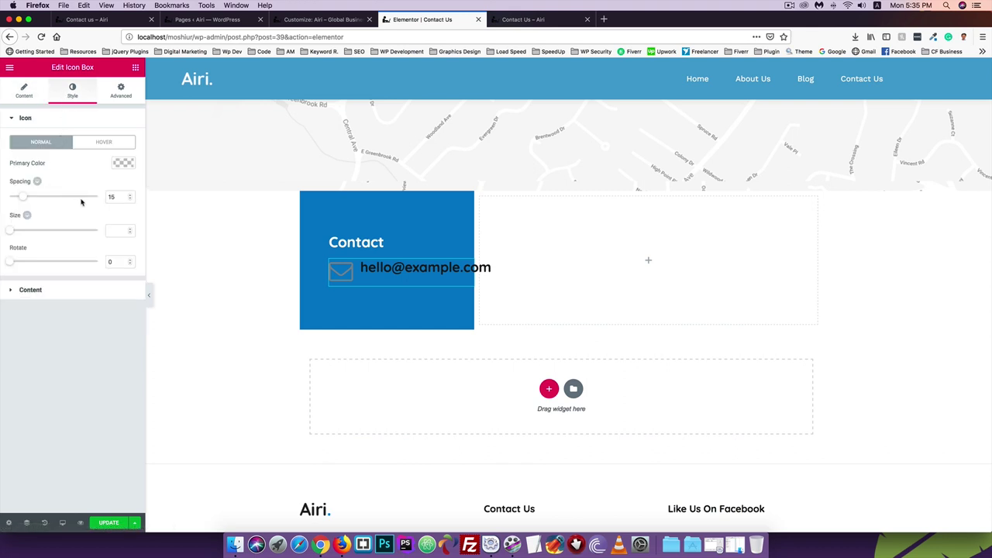
pyautogui.click(124, 163)
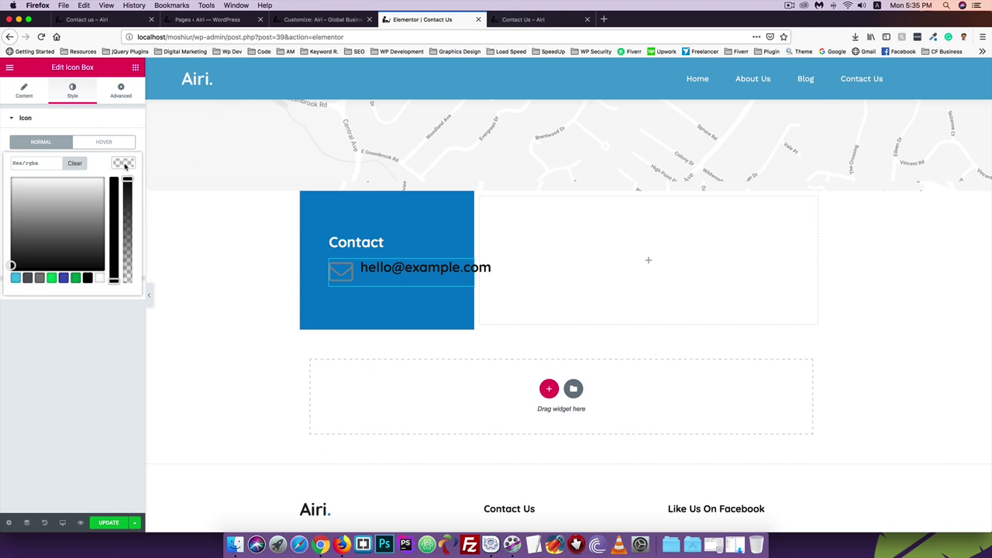
pyautogui.click(99, 278)
pyautogui.click(124, 166)
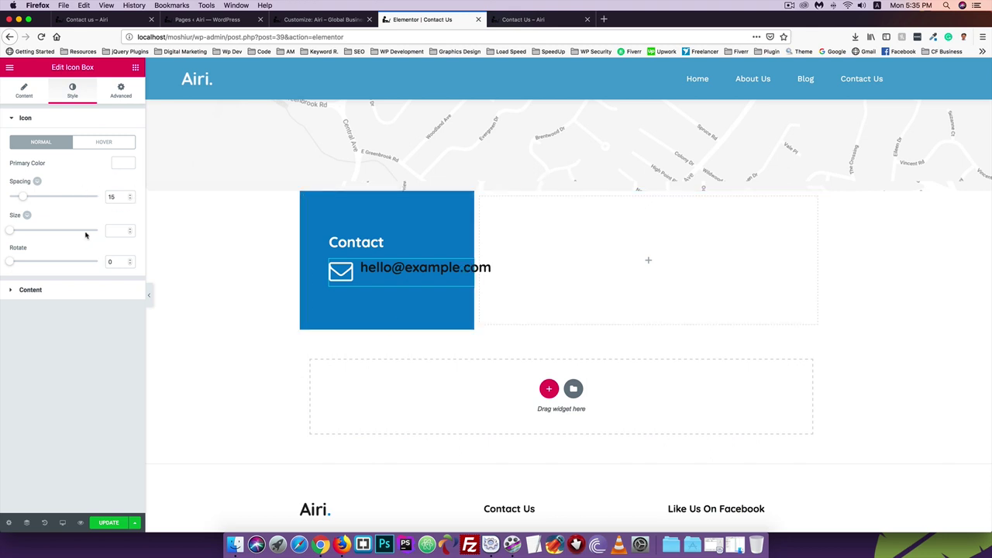
pyautogui.moveTo(10, 230); pyautogui.dragTo(15, 230)
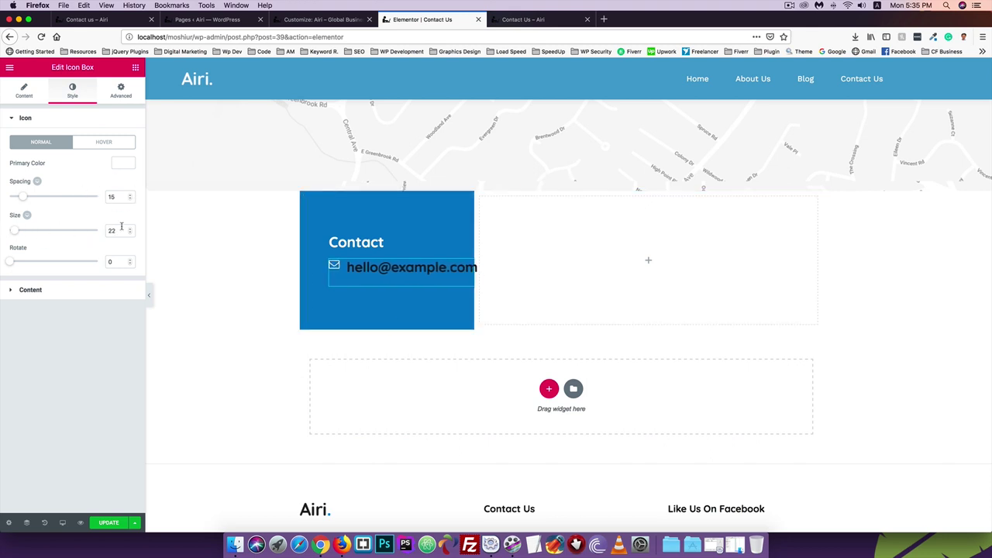
pyautogui.moveTo(123, 232); pyautogui.dragTo(83, 234)
pyautogui.write('24')
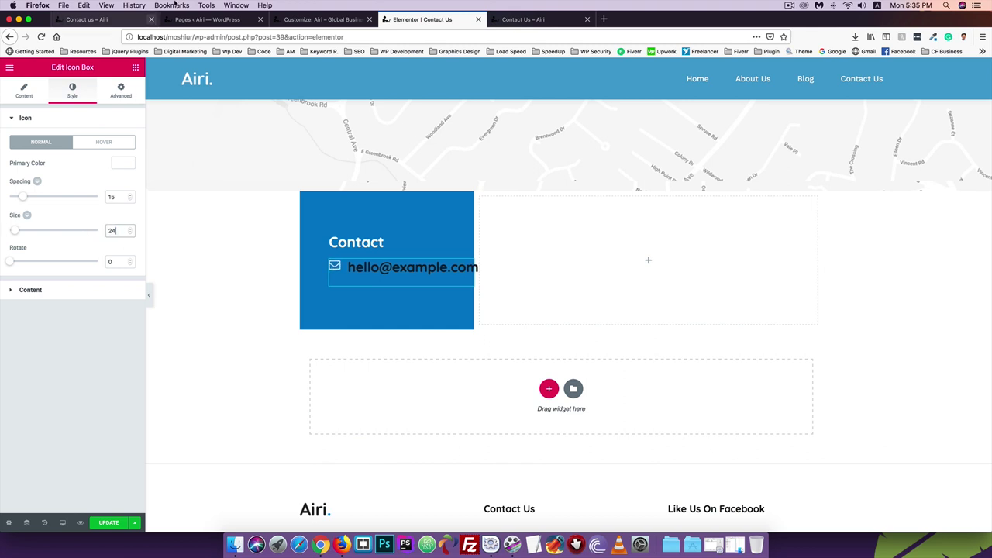
# Set the Icon Box title's color to white in the content styling
pyautogui.click(47, 292)
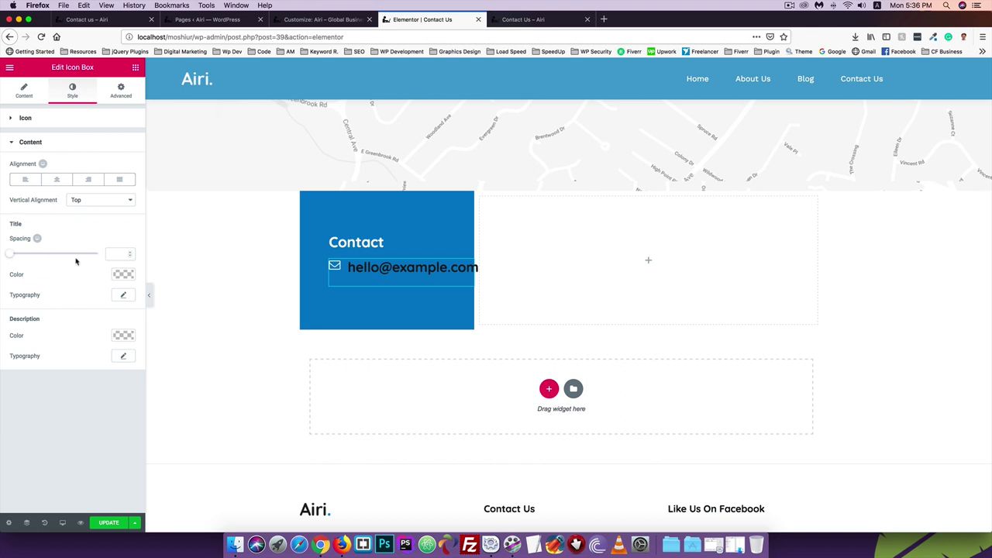
pyautogui.click(121, 274)
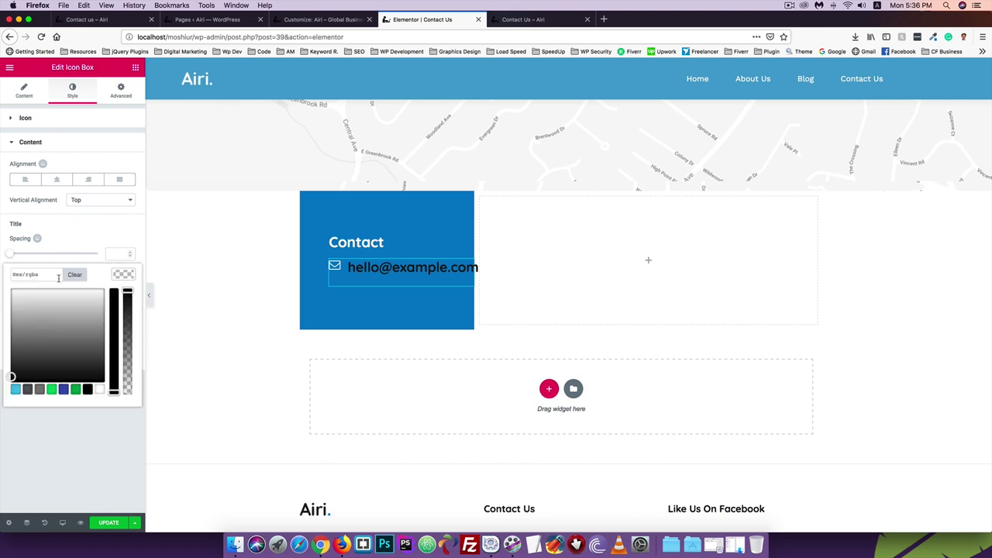
pyautogui.click(100, 390)
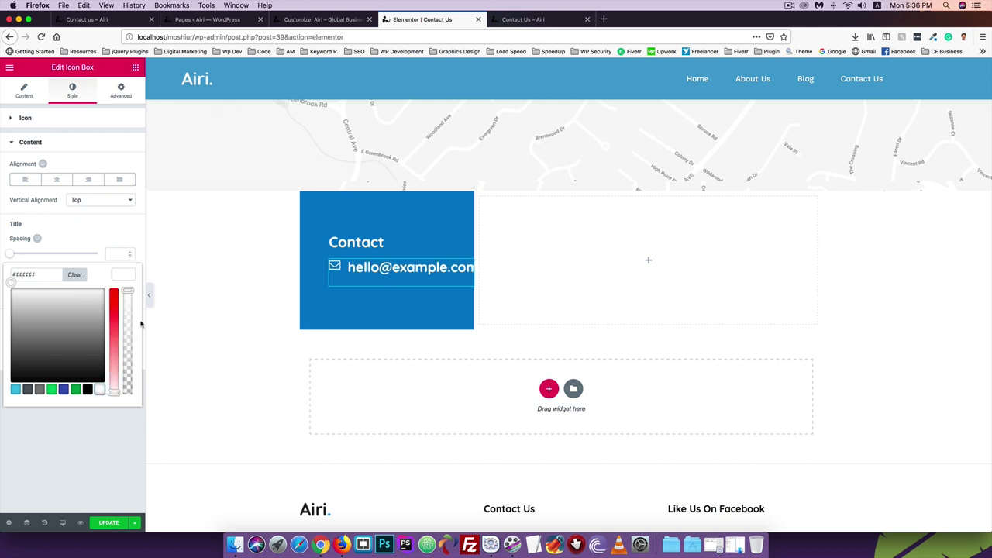
pyautogui.click(129, 275)
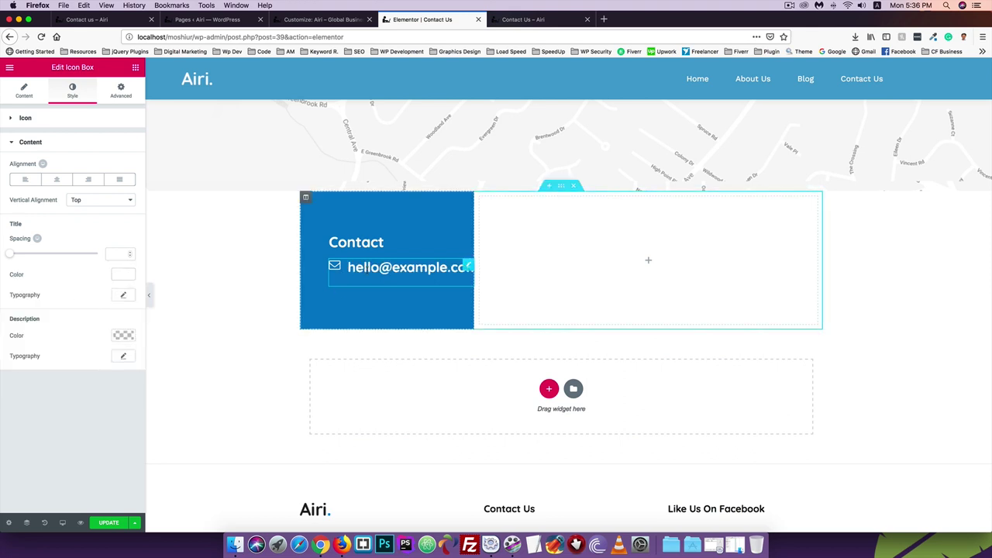
# Set the Icon Box title's typography to Work Sans, size 18 px, weight 300
pyautogui.click(122, 294)
pyautogui.click(94, 321)
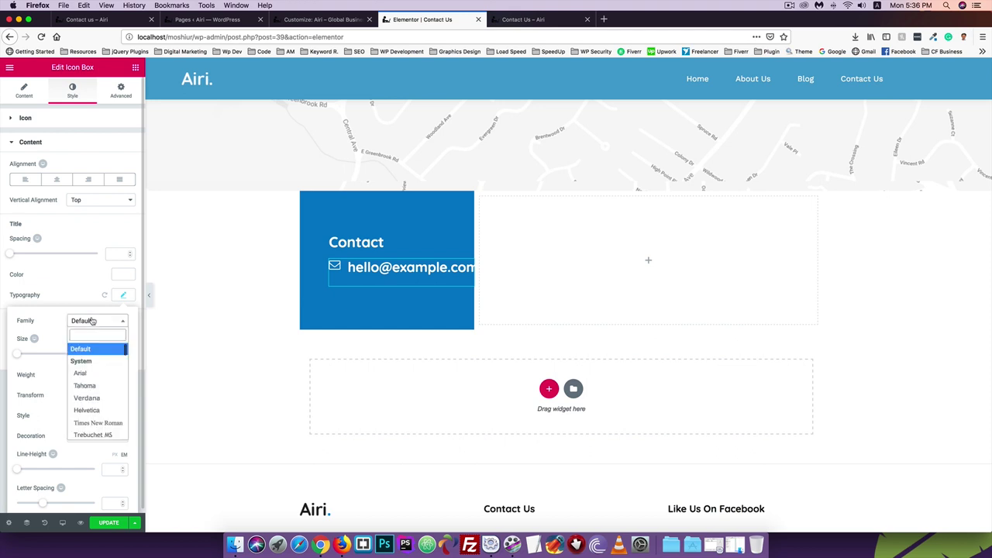
pyautogui.write('work')
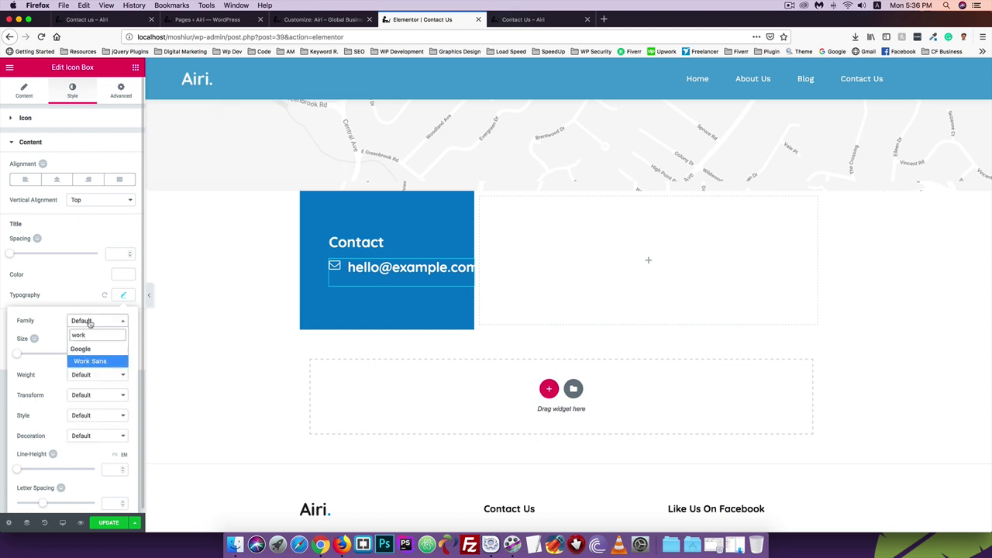
pyautogui.click(93, 364)
pyautogui.click(111, 355)
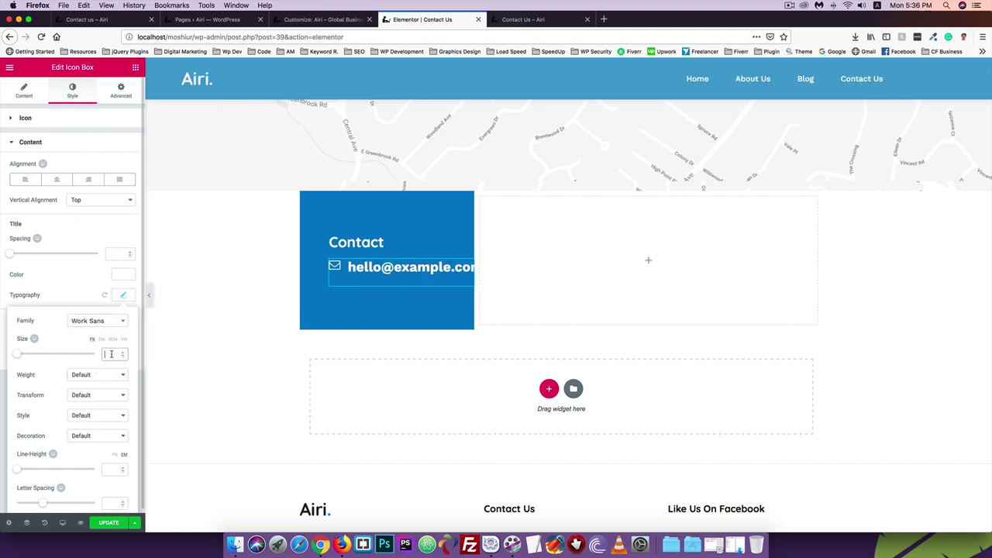
pyautogui.write('18')
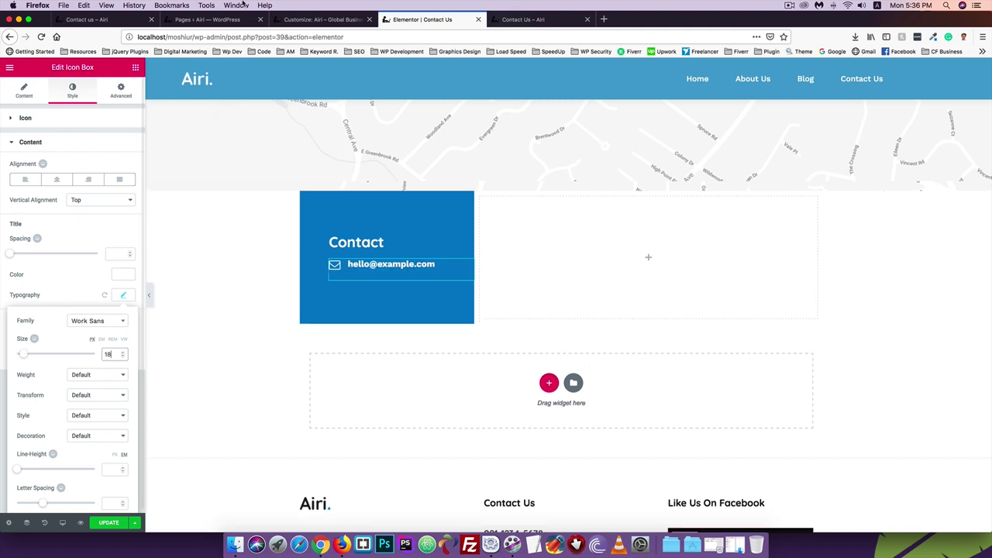
pyautogui.click(81, 379)
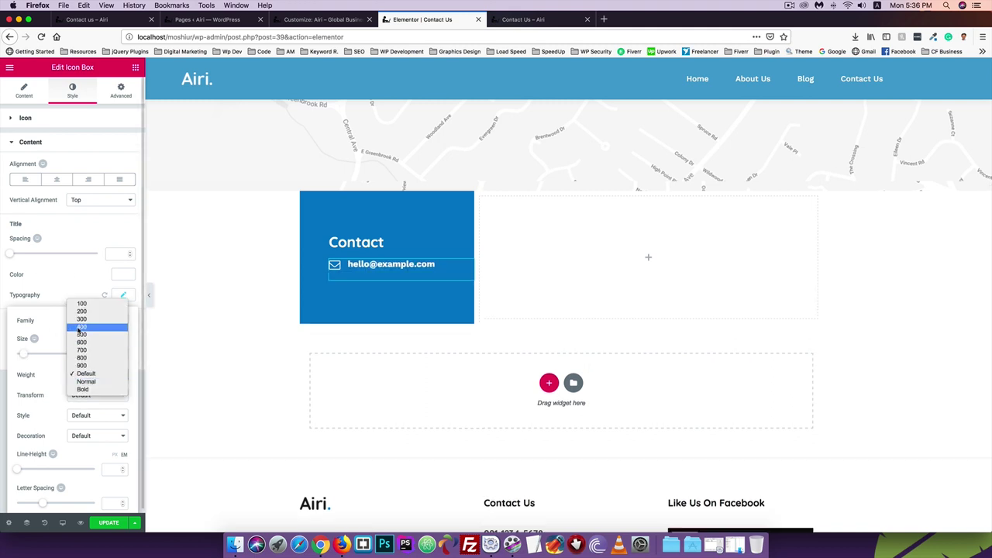
pyautogui.click(82, 319)
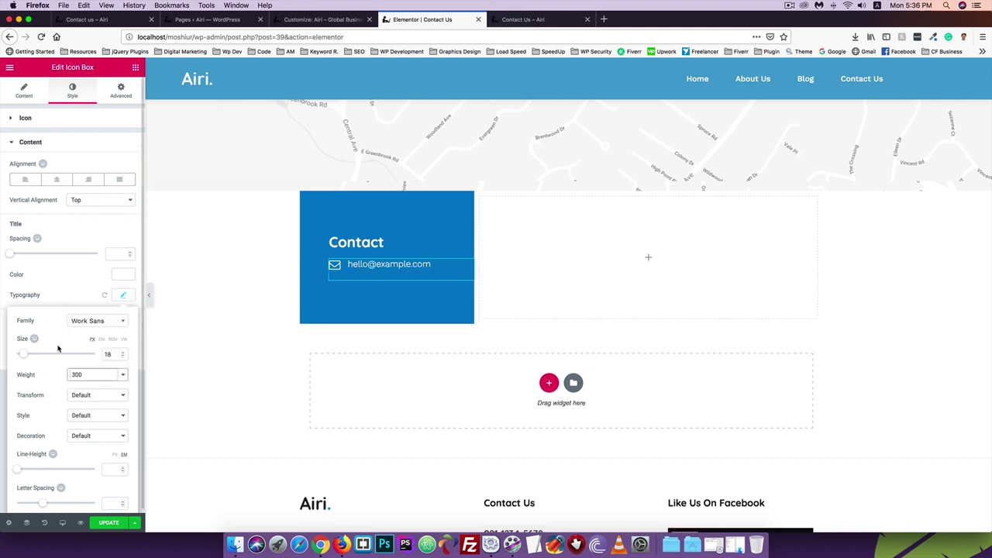
# Update the page and compare the reloaded live Contact Us page with the reference contact page
pyautogui.click(109, 523)
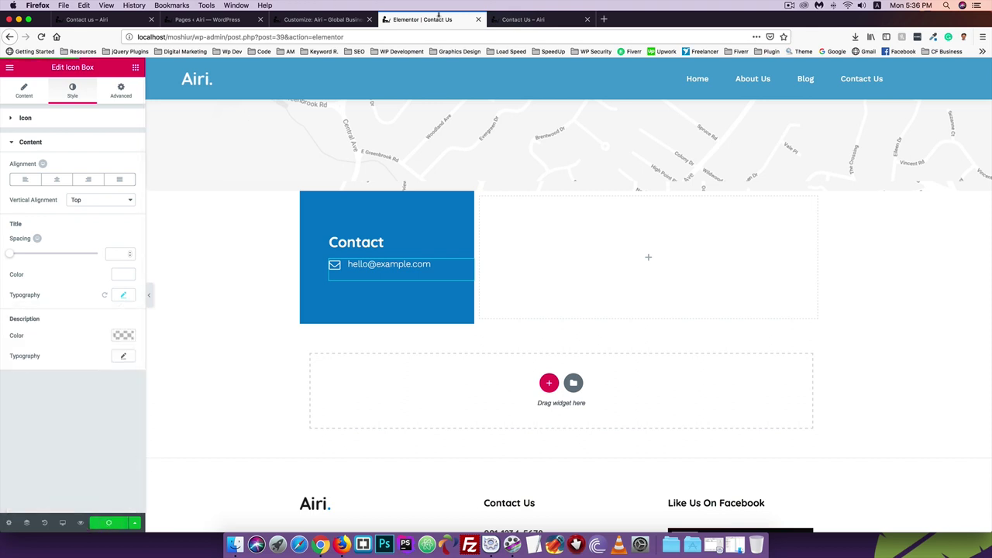
pyautogui.click(523, 20)
pyautogui.press('super+r')
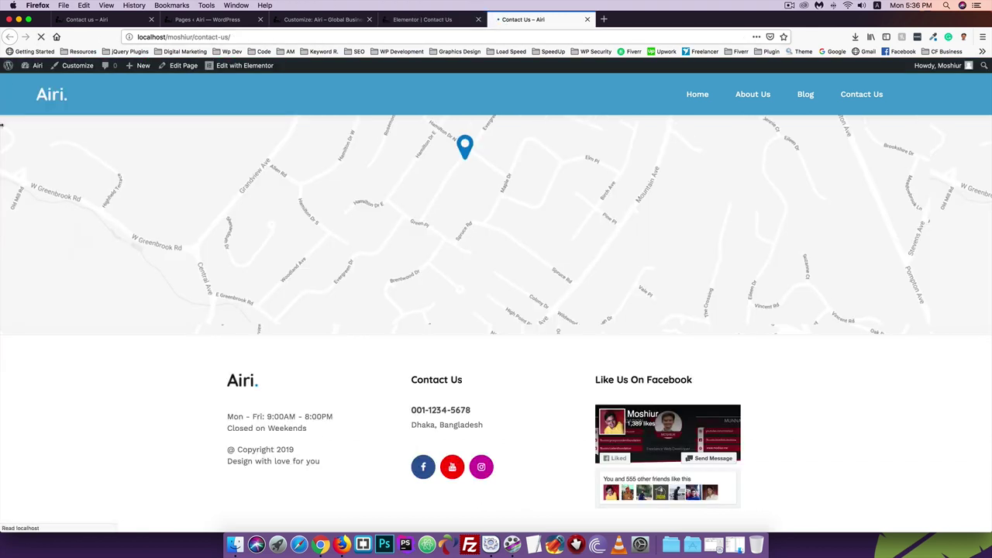
pyautogui.scroll(-1, 230, 306)
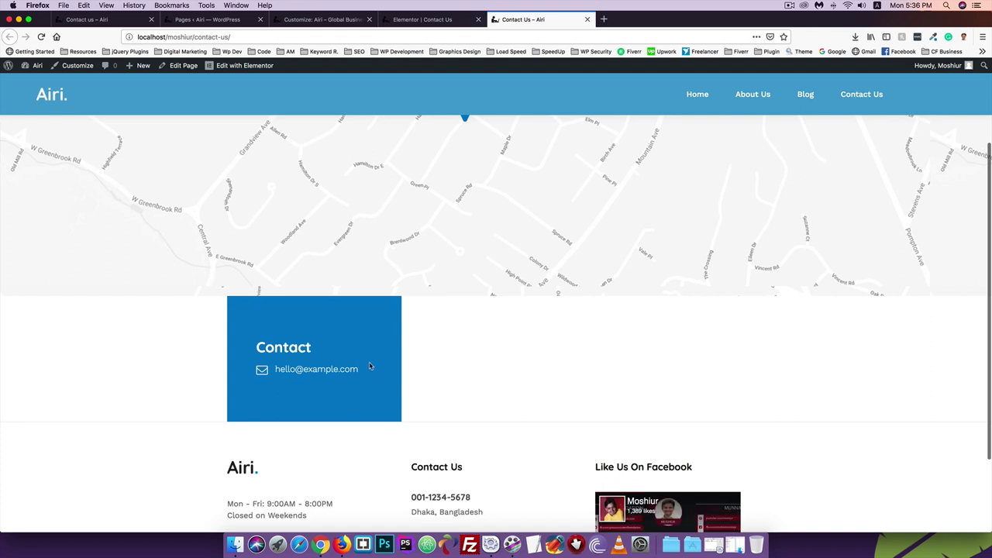
pyautogui.click(120, 22)
pyautogui.scroll(-2, 193, 224)
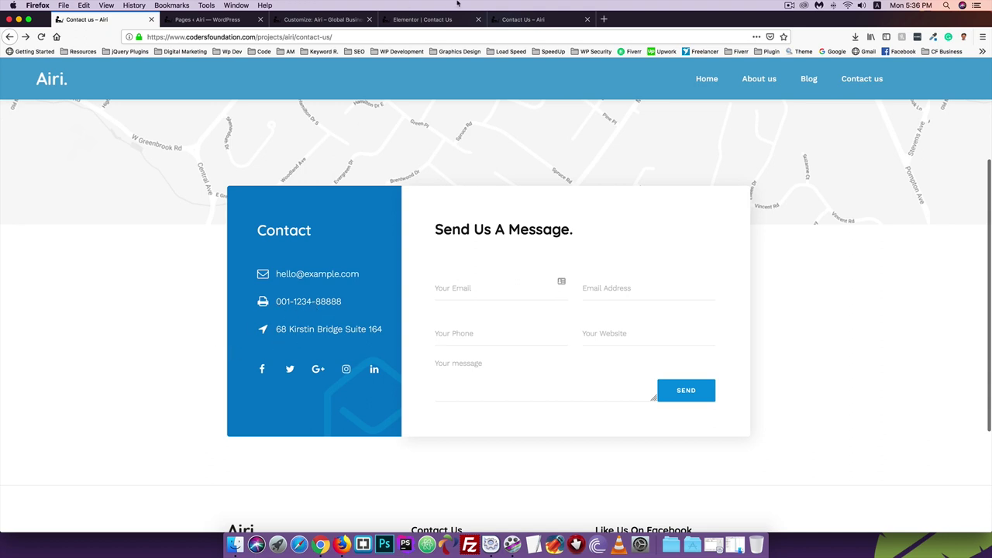
# Duplicate the e-mail Icon Box twice to get three stacked boxes under the Contact heading
pyautogui.click(422, 22)
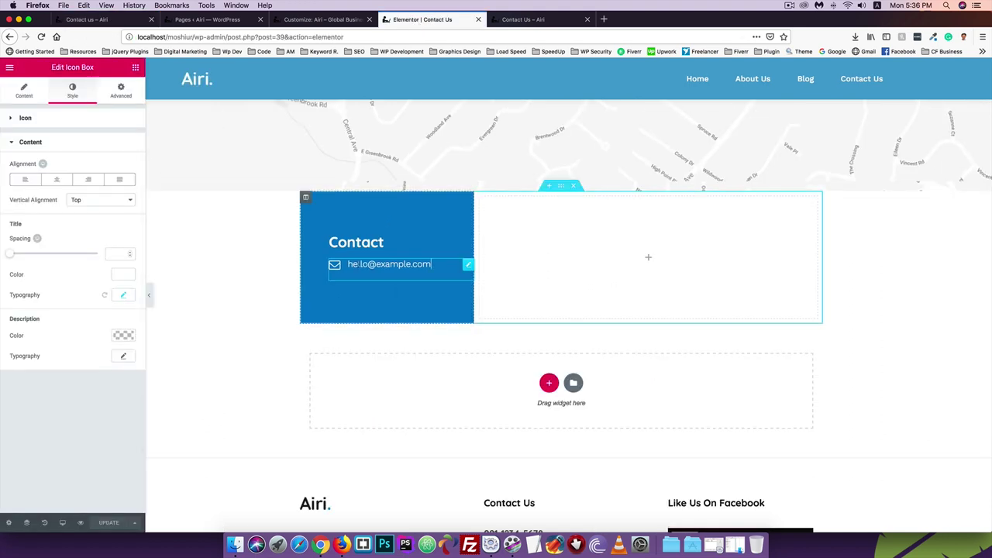
pyautogui.rightClick(365, 265)
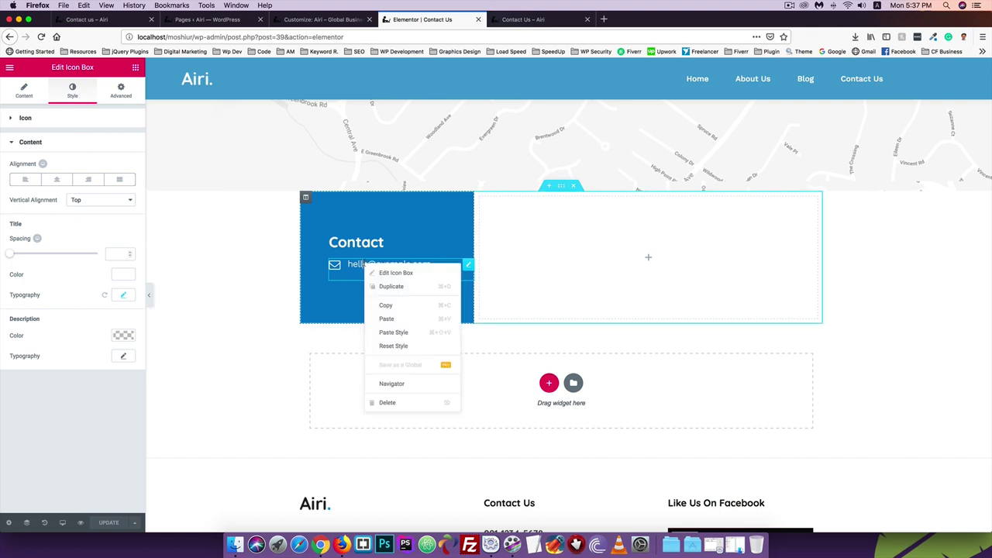
pyautogui.click(392, 286)
pyautogui.rightClick(376, 297)
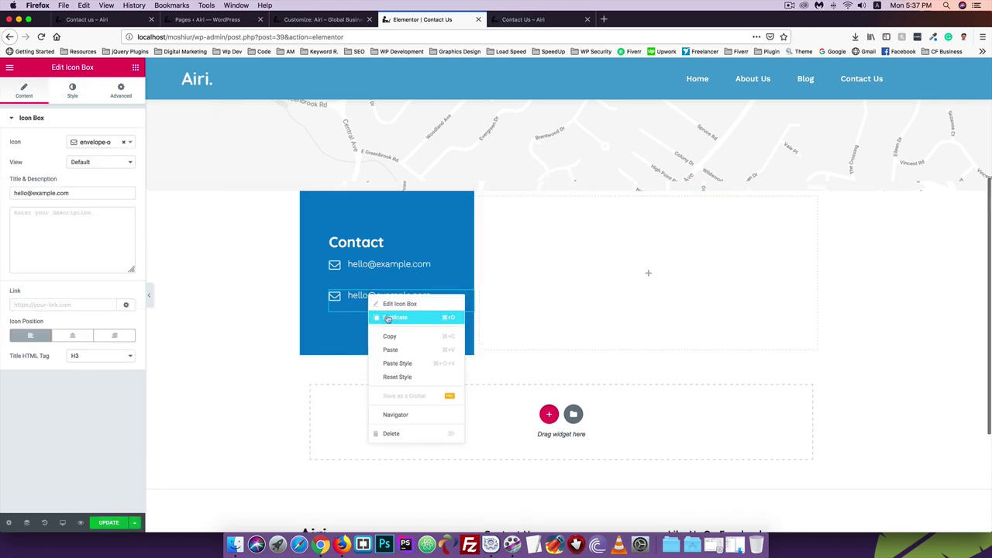
pyautogui.click(388, 319)
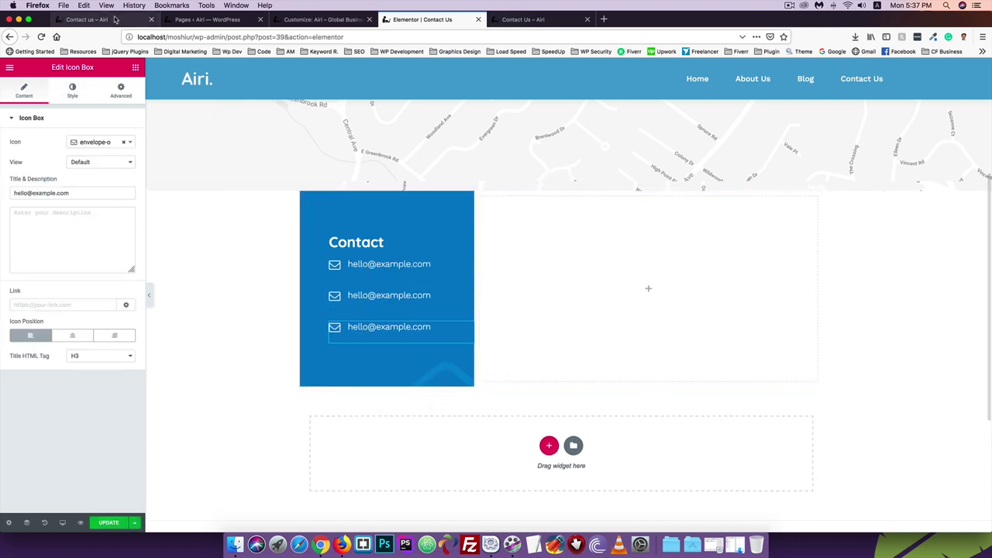
# Check the contact icons on the reference page and change the second Icon Box's icon to a printer
pyautogui.click(186, 19)
pyautogui.click(98, 19)
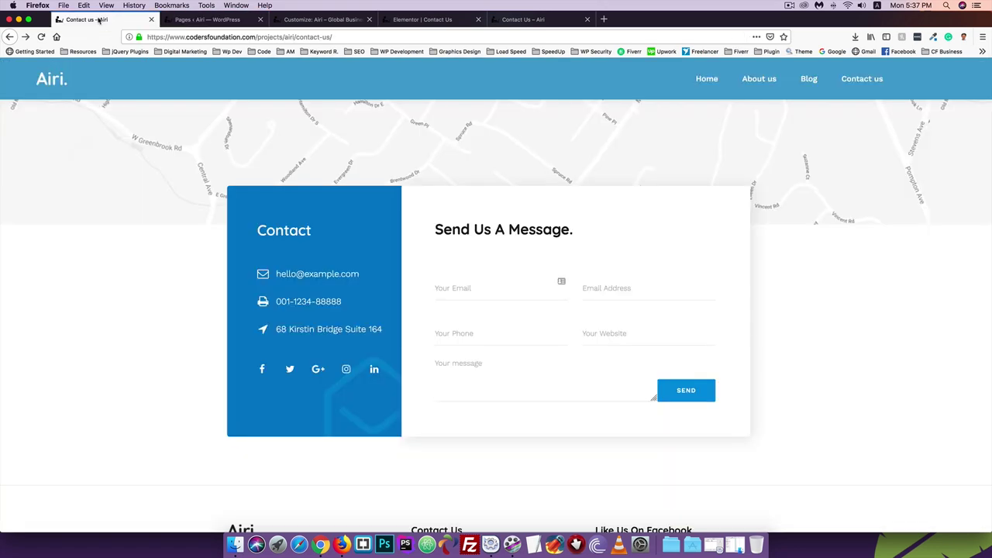
pyautogui.click(419, 20)
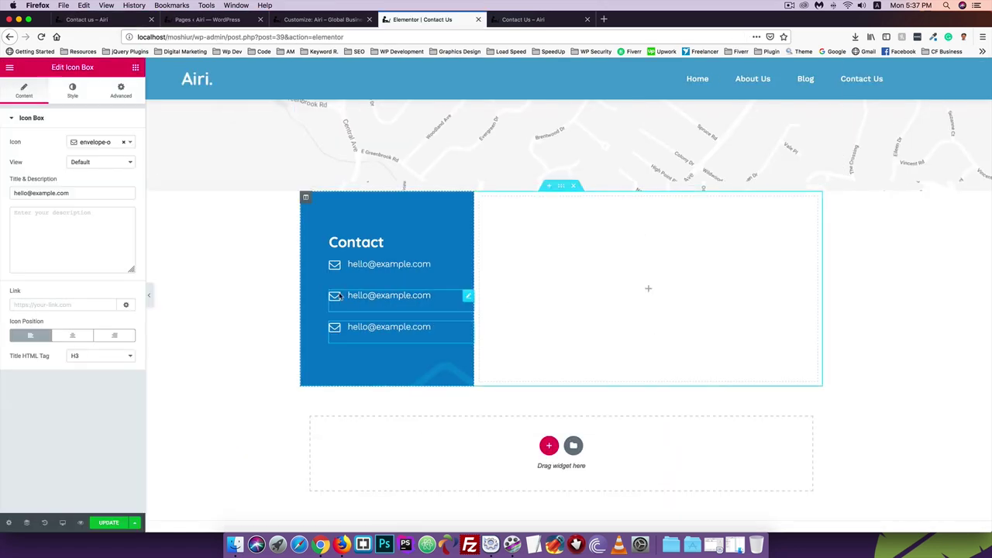
pyautogui.click(98, 144)
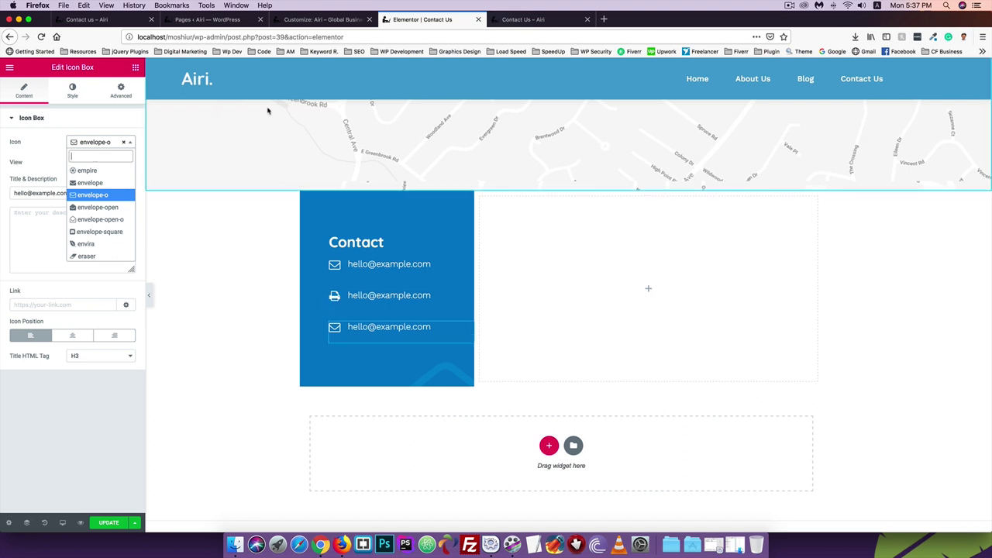
# Examine the contact details and social icons in the blue column of the reference contact page
pyautogui.press('super+1')
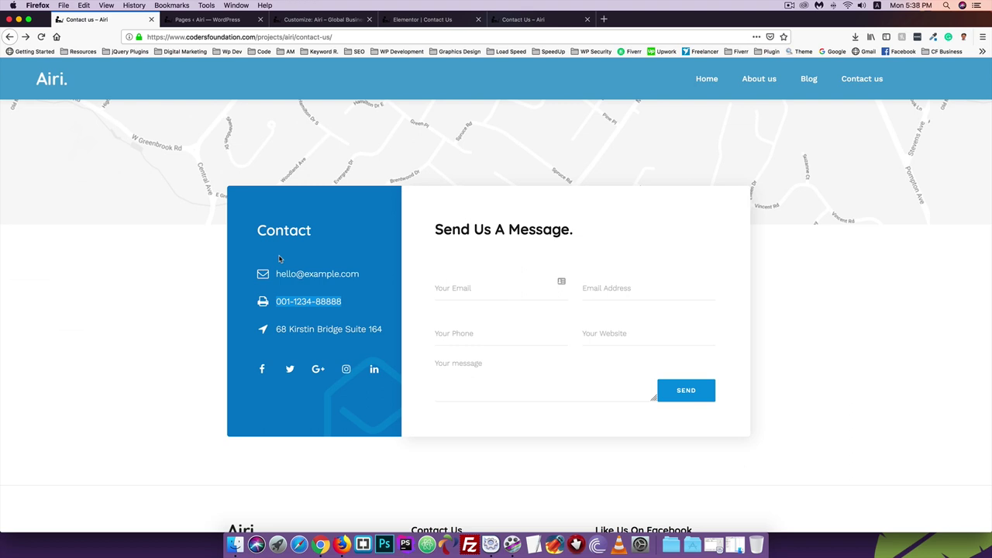
pyautogui.scroll(-2, 280, 259)
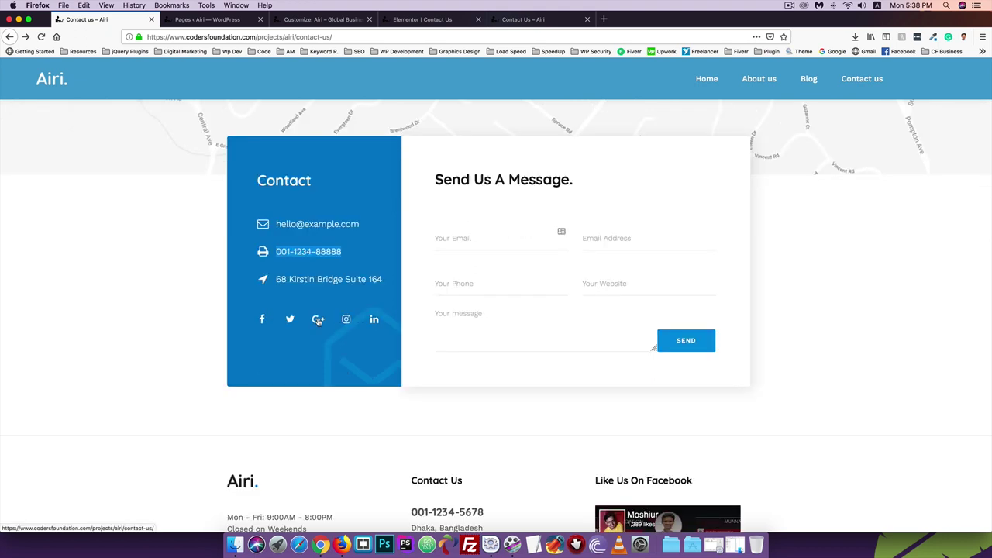
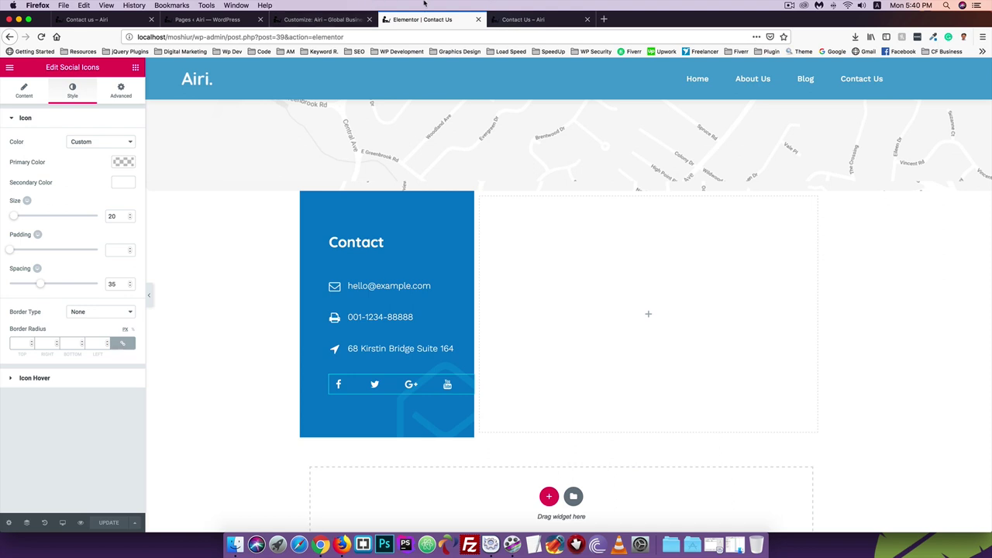
# Check the contact card on the live Contact Us page and reload it to show the latest section styling
pyautogui.click(527, 18)
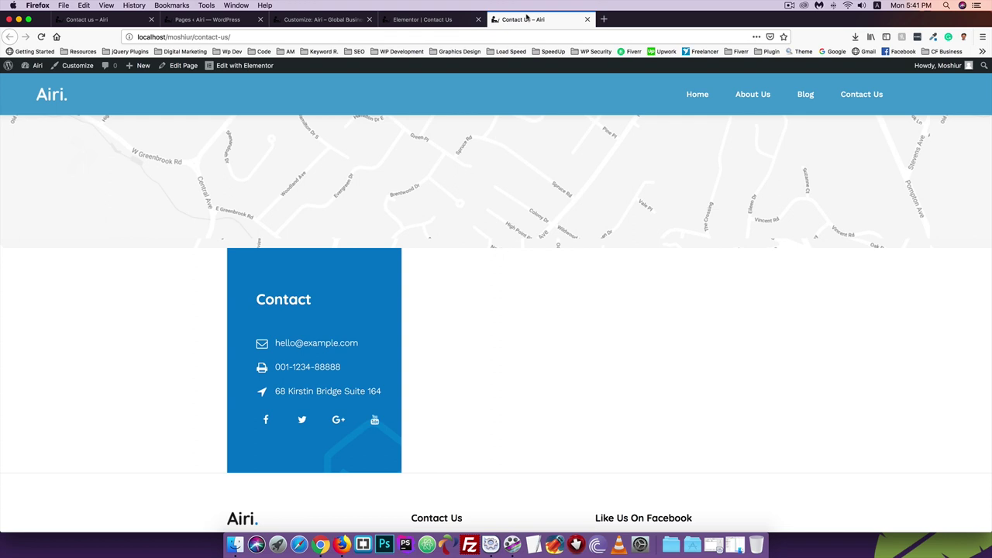
pyautogui.click(429, 20)
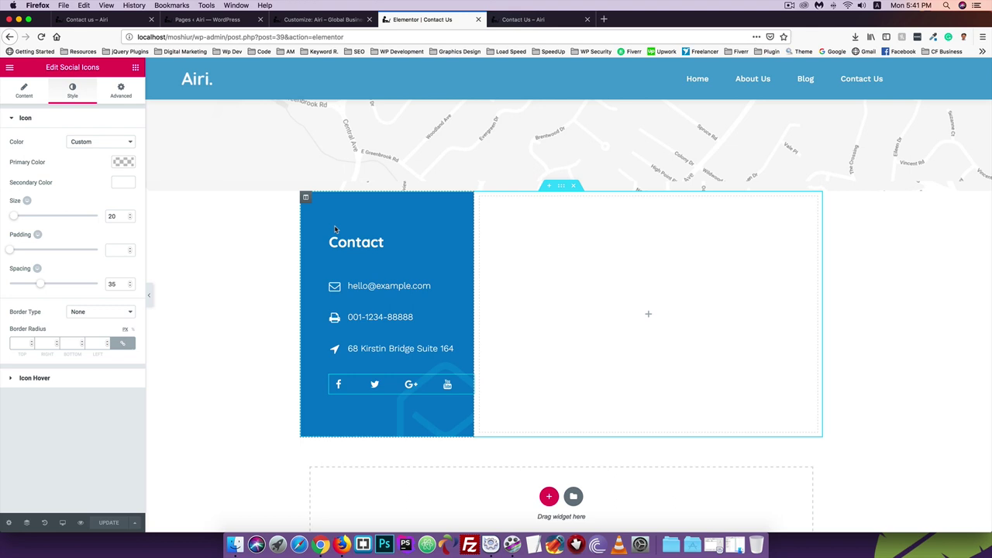
pyautogui.hotkey('ctrl', 'Tab')
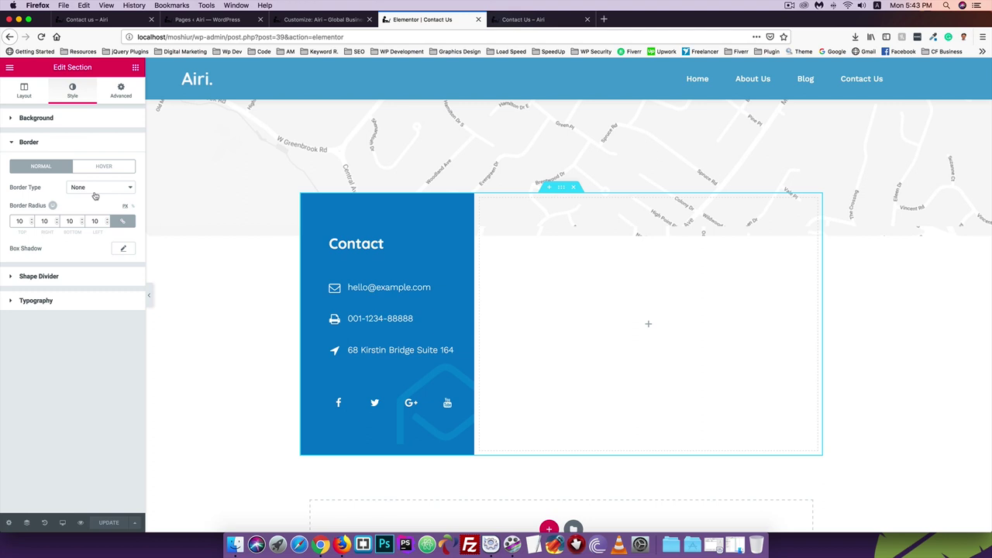
pyautogui.click(527, 19)
pyautogui.click(41, 36)
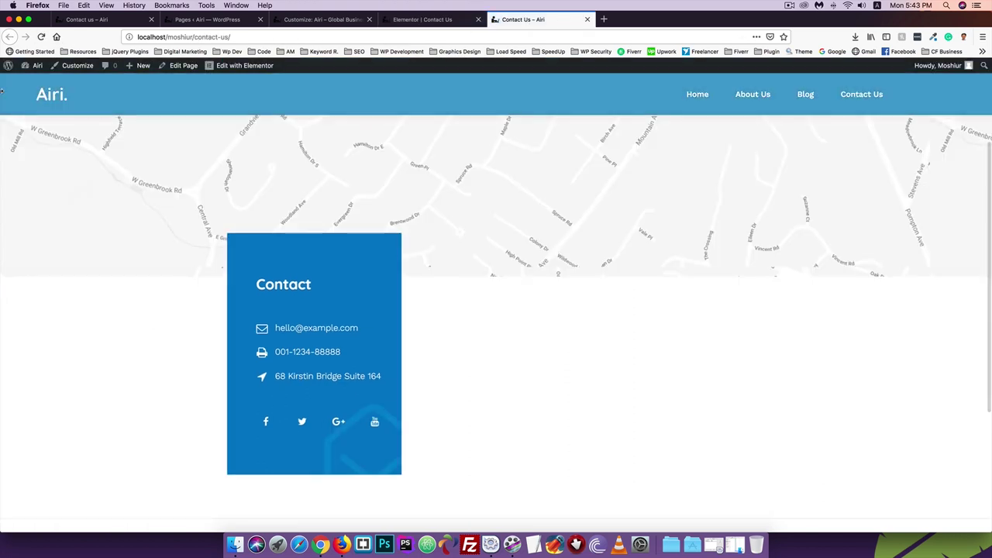
# Try a border radius of 5 px on the contact section and return it to 10 px
pyautogui.click(423, 20)
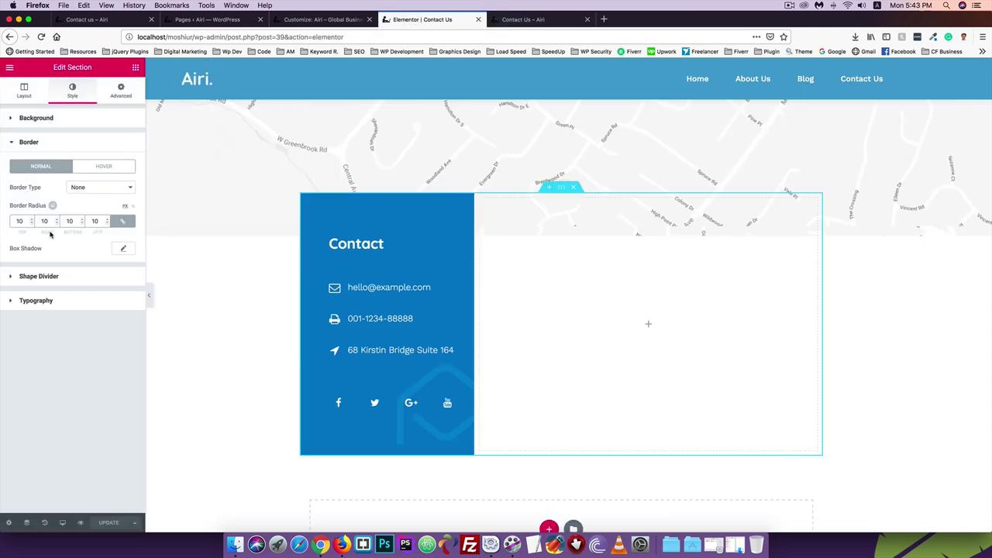
pyautogui.moveTo(24, 220); pyautogui.dragTo(1, 219)
pyautogui.write('5')
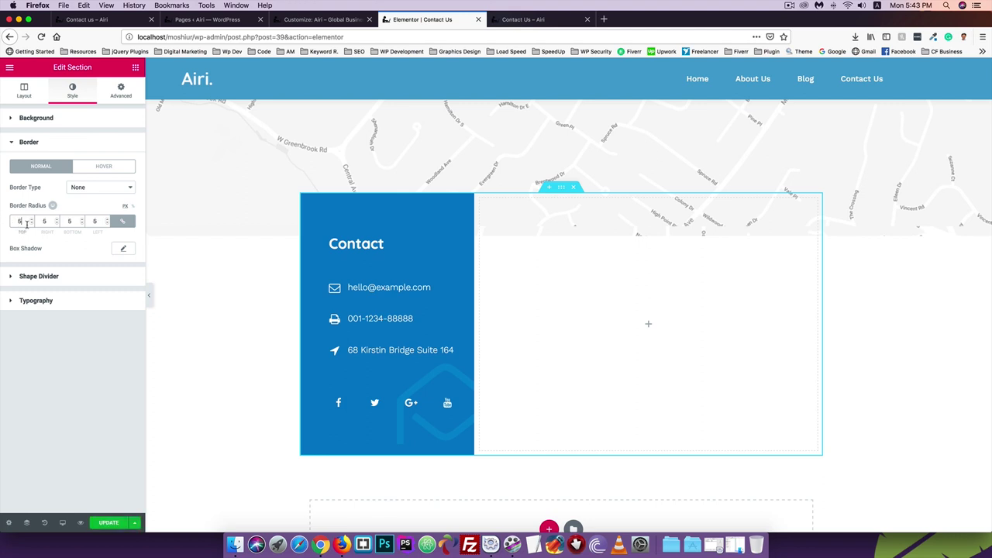
pyautogui.moveTo(26, 224); pyautogui.dragTo(1, 222)
pyautogui.write('10')
# Try the Double and Solid border types on the contact section and set the type back to None
pyautogui.click(84, 186)
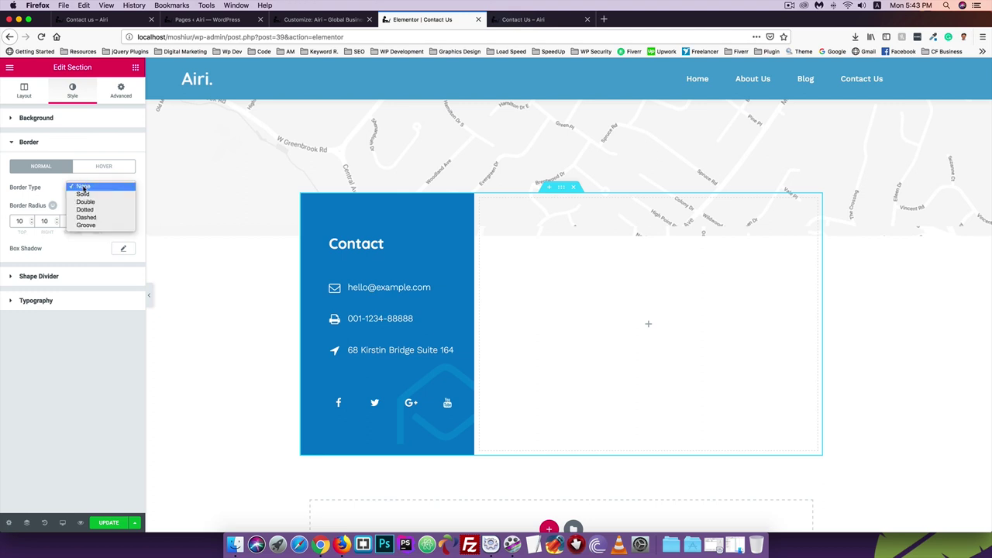
pyautogui.click(86, 202)
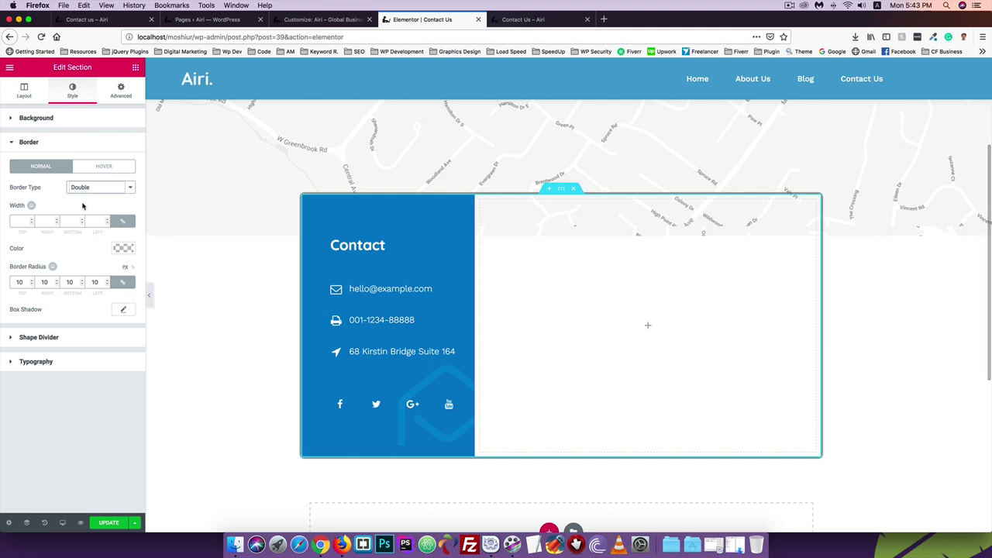
pyautogui.click(85, 190)
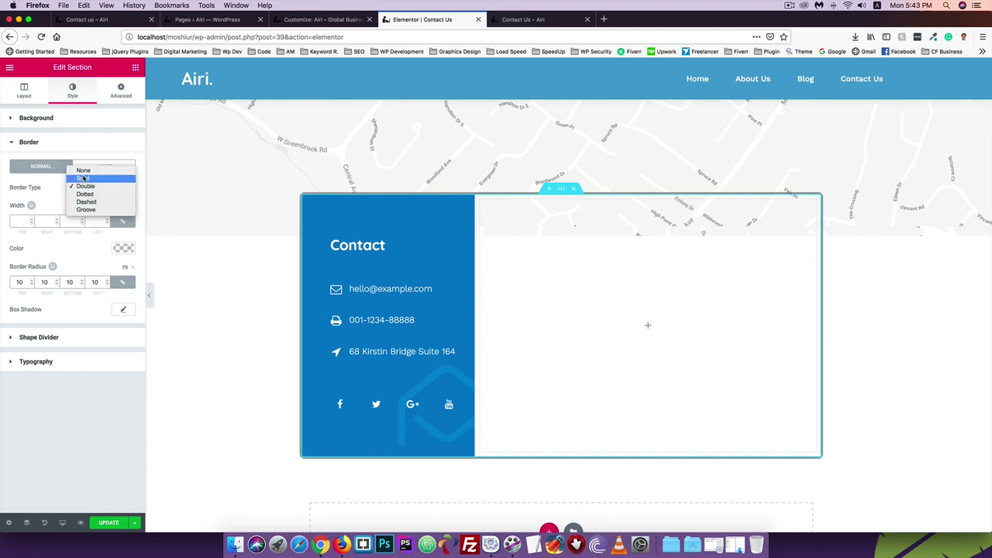
pyautogui.click(83, 179)
pyautogui.click(86, 186)
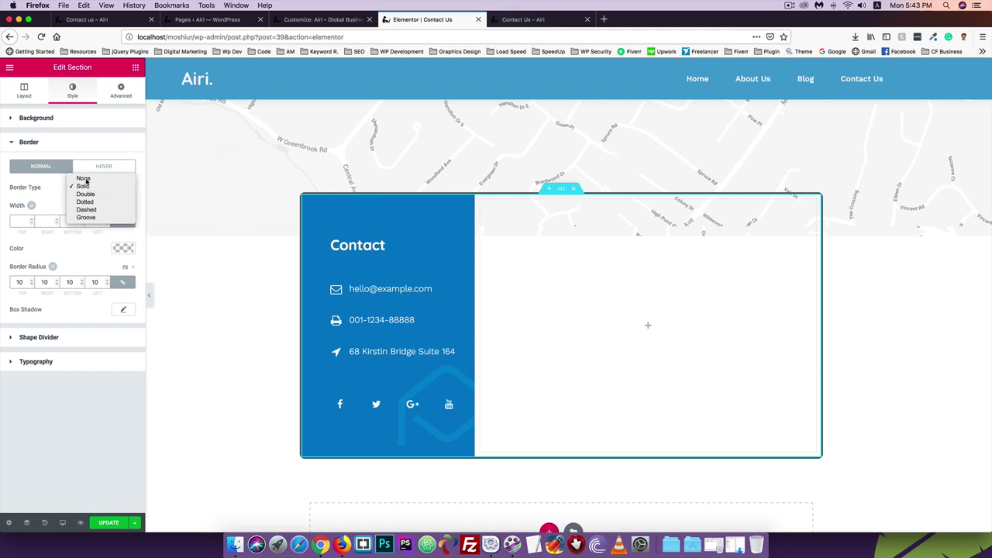
pyautogui.click(86, 179)
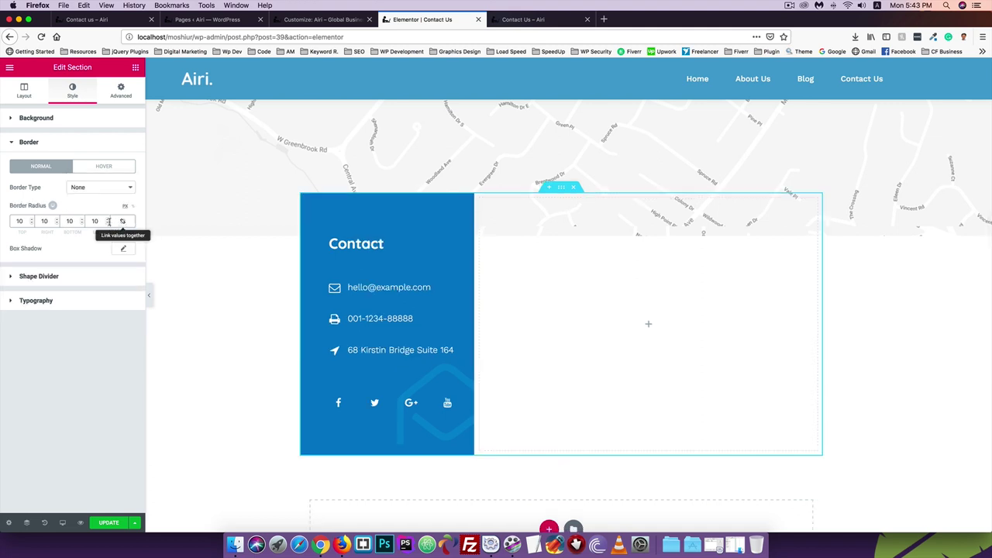
# Save the page with linked border radius values and reload the live Contact Us page to check the card's corners
pyautogui.click(117, 223)
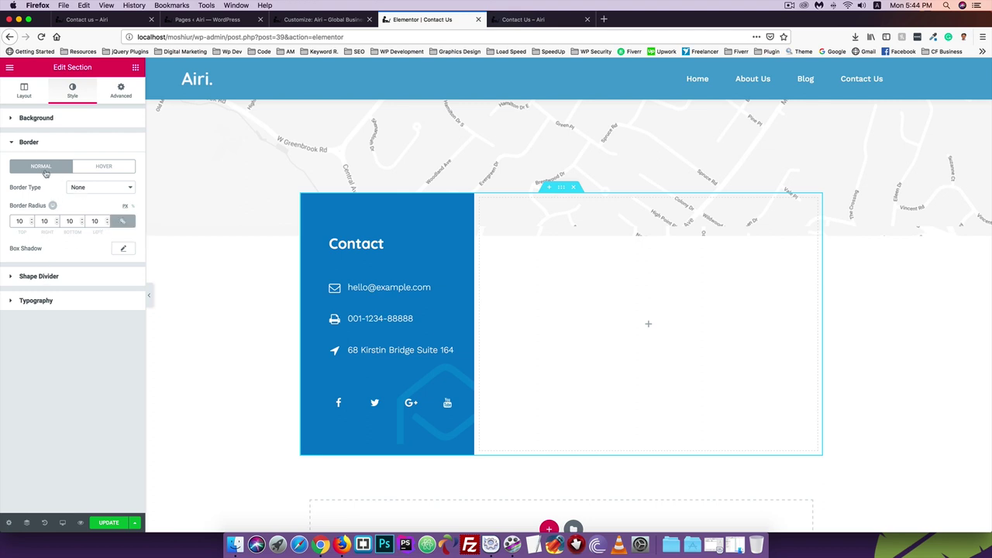
pyautogui.press('super+s')
pyautogui.click(536, 21)
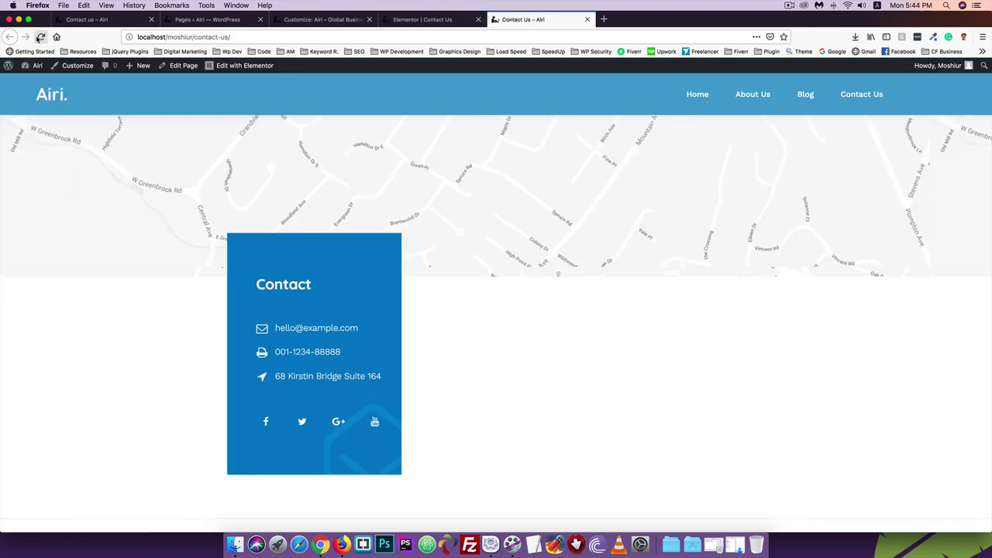
pyautogui.click(40, 36)
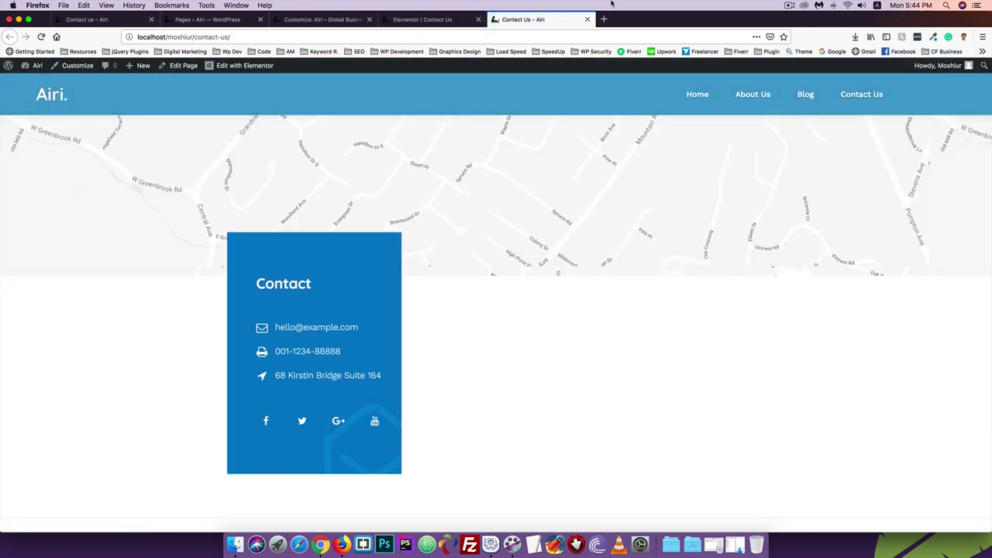
pyautogui.click(789, 6)
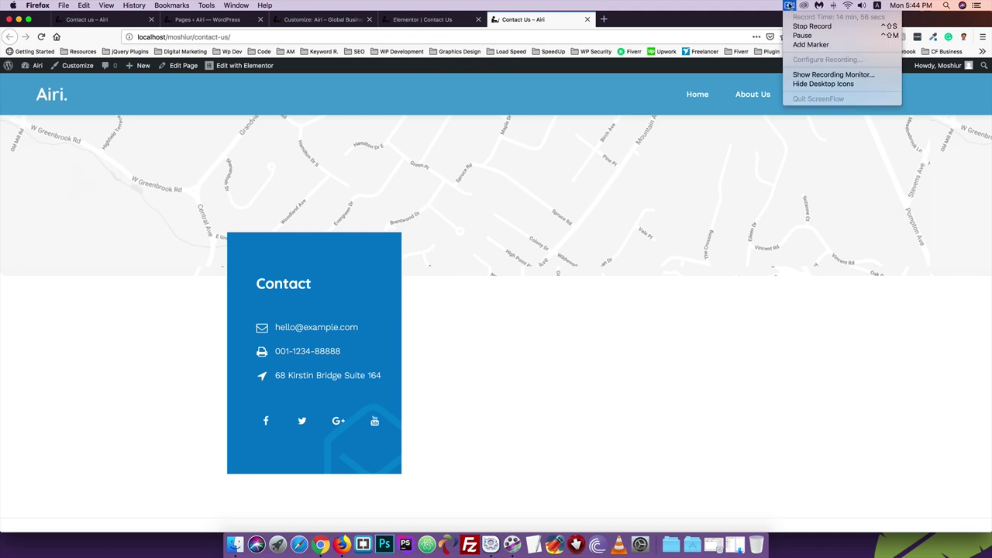
# Set a linked border radius of 10 px on the blue Contact column
pyautogui.click(789, 5)
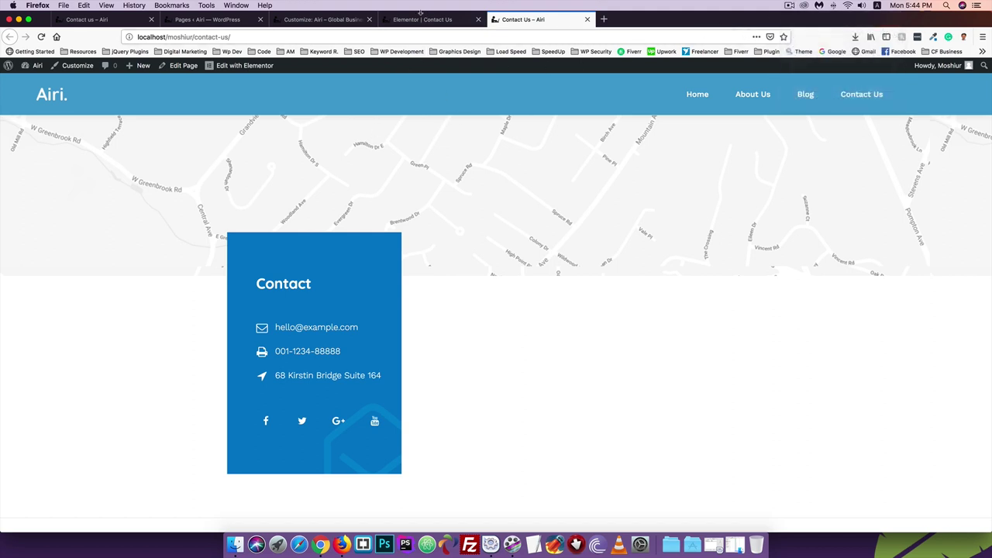
pyautogui.click(426, 19)
pyautogui.rightClick(401, 202)
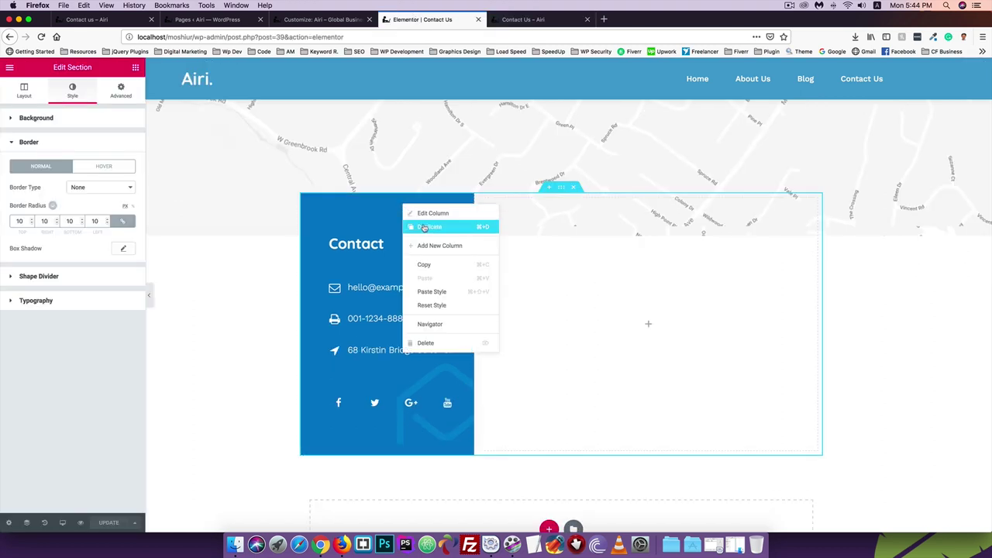
pyautogui.click(425, 214)
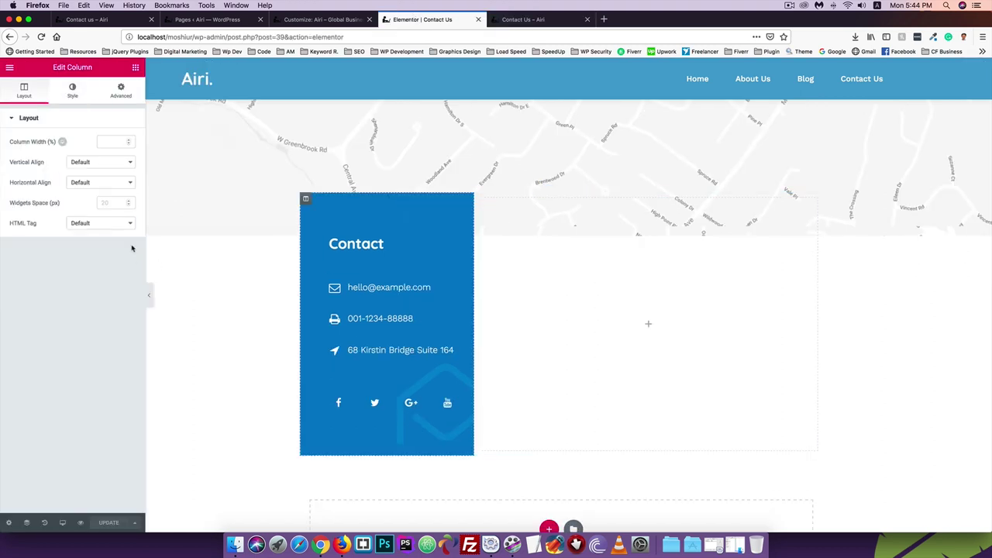
pyautogui.click(72, 91)
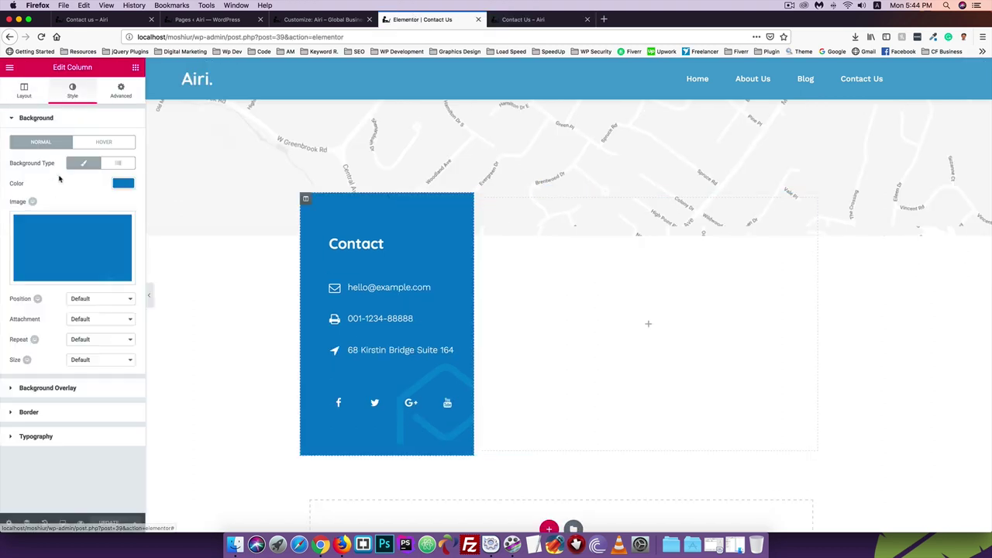
pyautogui.click(32, 412)
pyautogui.click(17, 246)
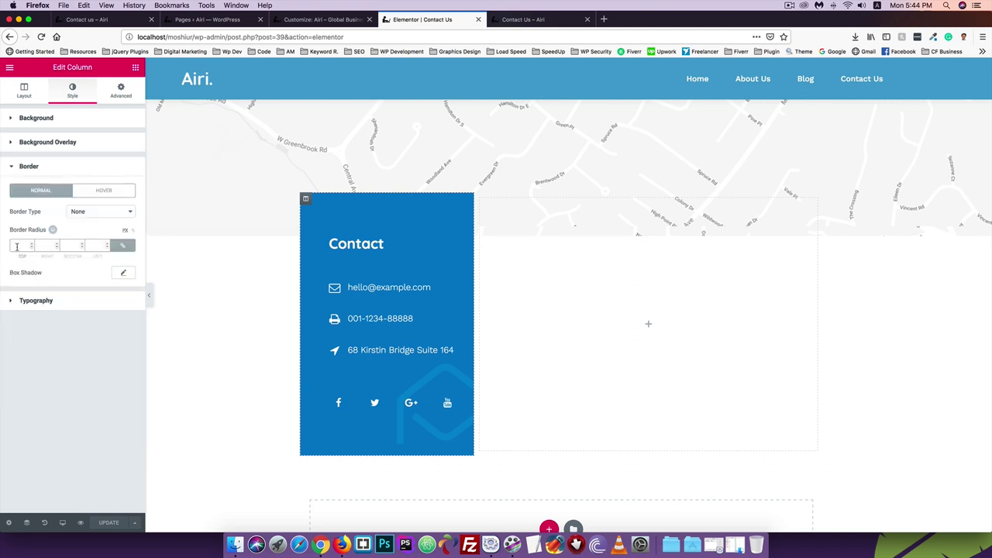
pyautogui.write('10')
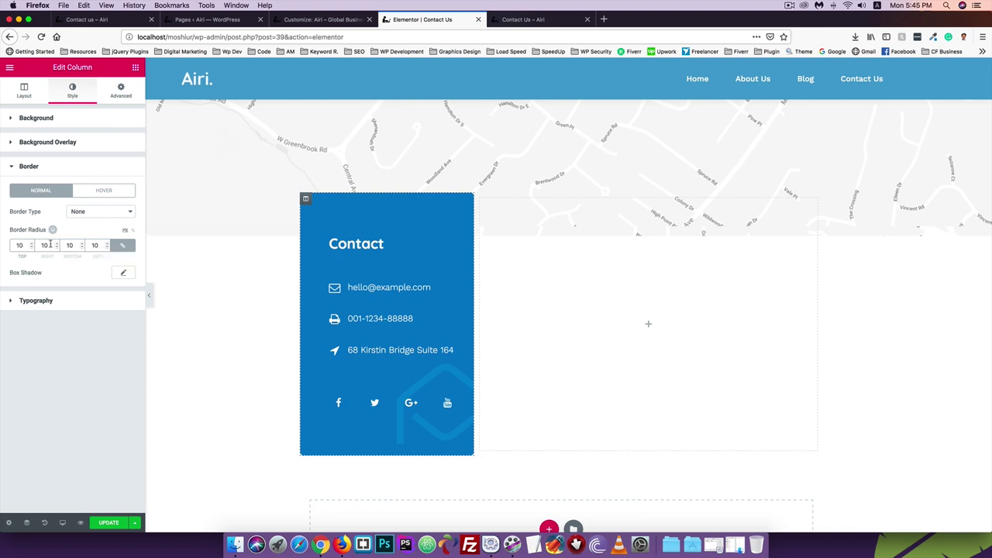
# Unlink the Contact column's border radius values and set the right and bottom ones to 0
pyautogui.click(122, 245)
pyautogui.doubleClick(45, 245)
pyautogui.write('0')
pyautogui.click(68, 245)
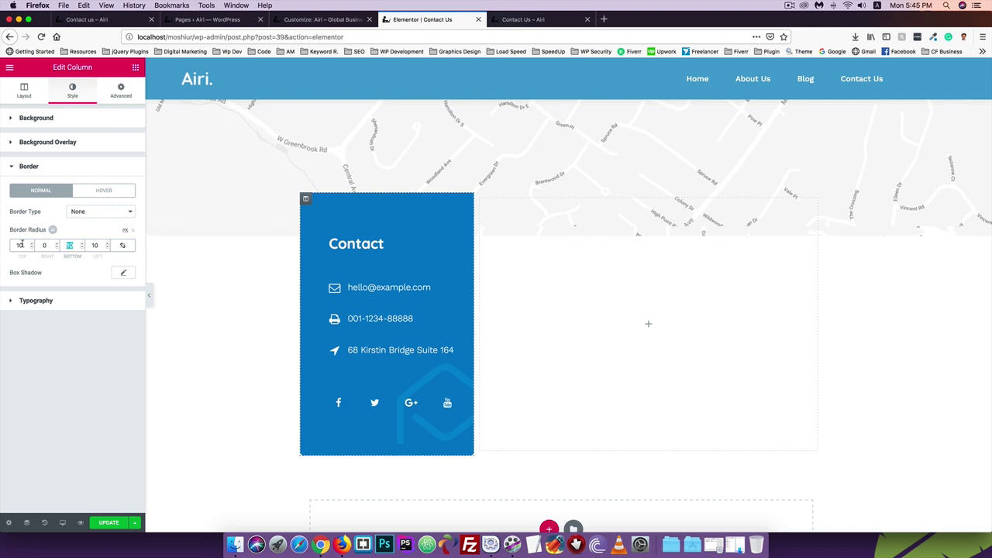
# Save the page and reload the live Contact Us page to check the card's rounded left corners
pyautogui.click(107, 522)
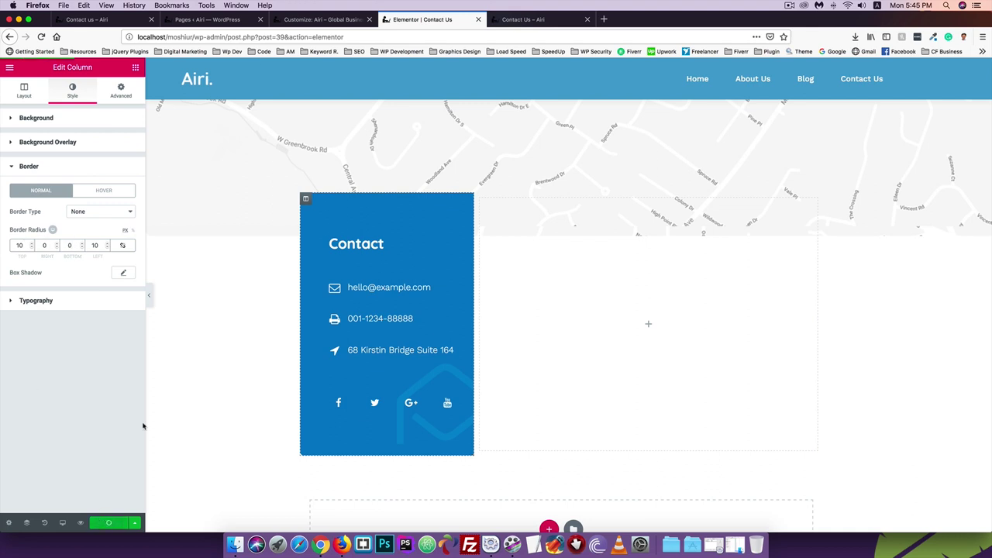
pyautogui.click(508, 22)
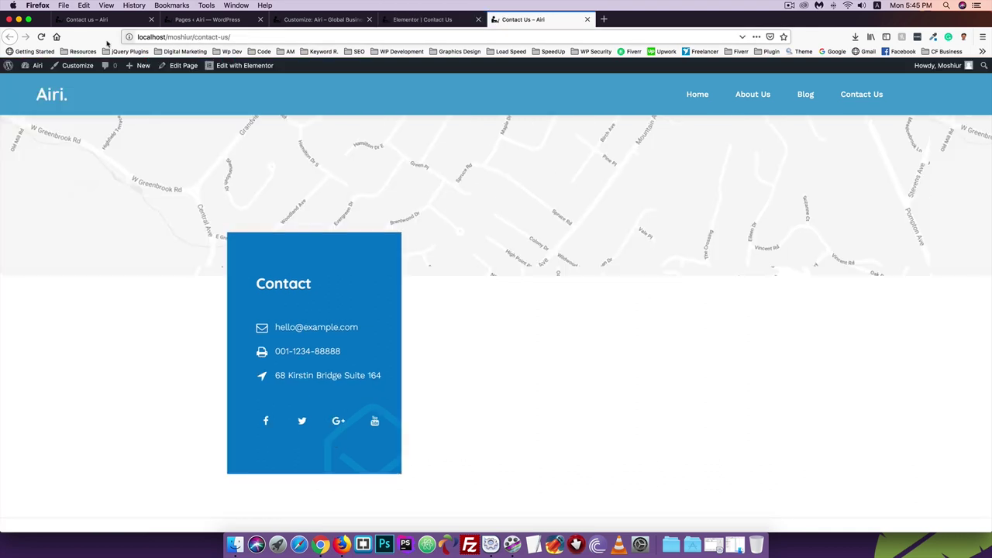
pyautogui.click(42, 36)
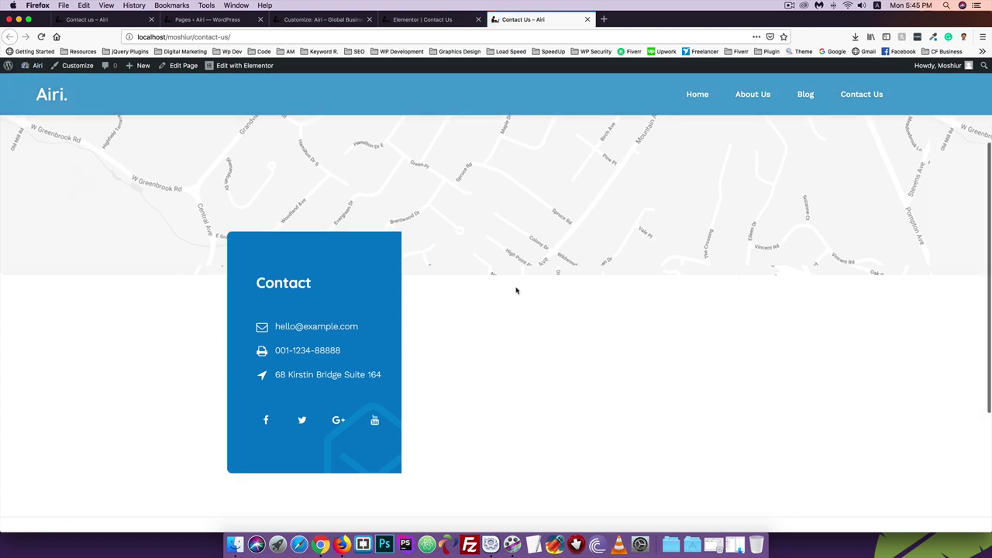
pyautogui.scroll(2, 516, 288)
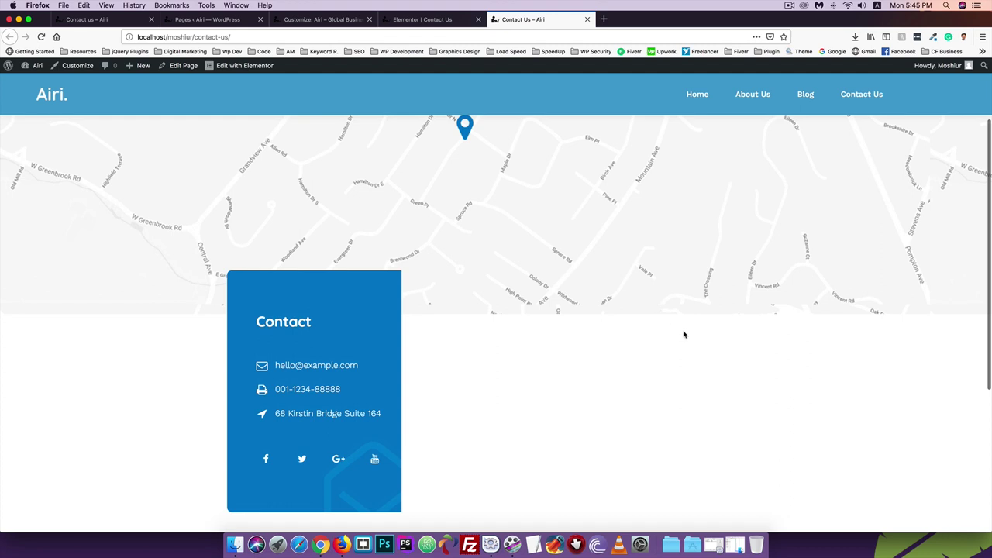
pyautogui.scroll(-1, 682, 335)
pyautogui.scroll(-5, 302, 406)
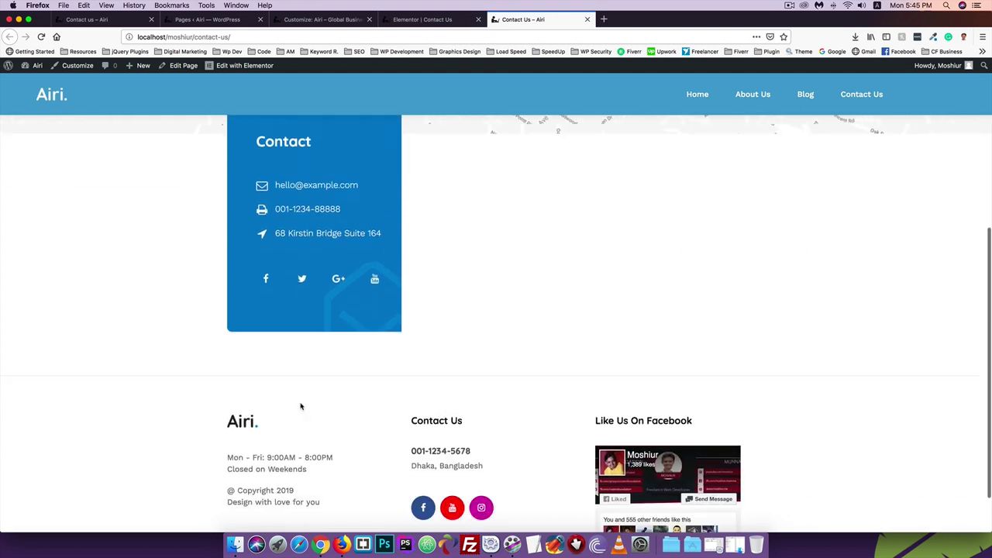
pyautogui.scroll(6, 302, 405)
pyautogui.scroll(3, 301, 405)
pyautogui.scroll(-4, 302, 405)
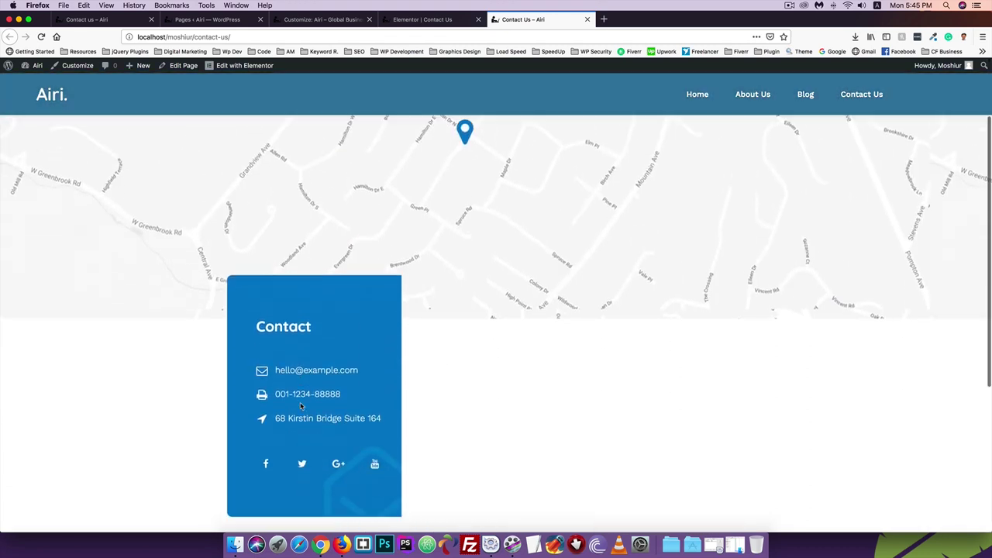
# Compare the page with the message form beside the card on the reference Contact us page
pyautogui.click(417, 19)
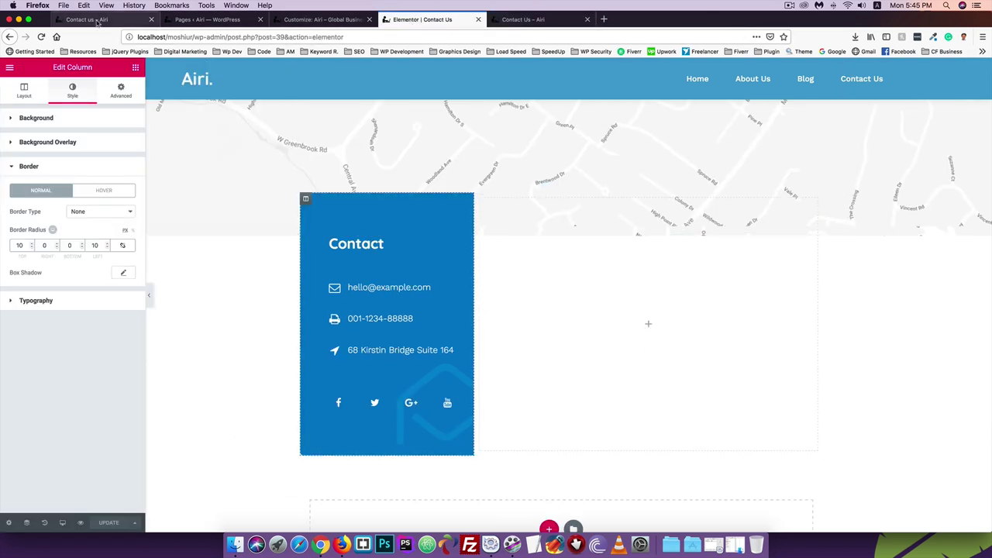
pyautogui.click(97, 19)
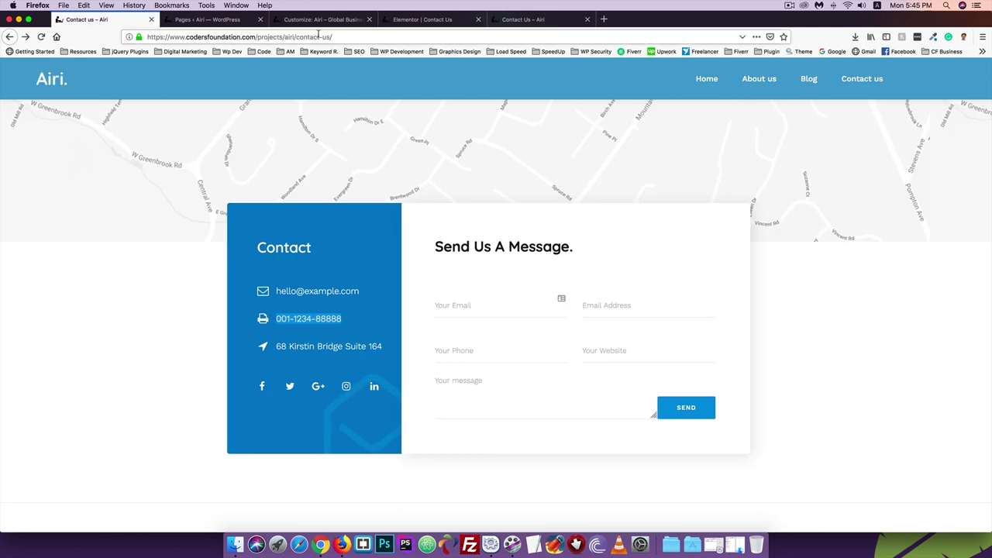
pyautogui.click(552, 20)
# Open the installed plugins list in a new browser tab to check for a contact form plugin
pyautogui.click(222, 21)
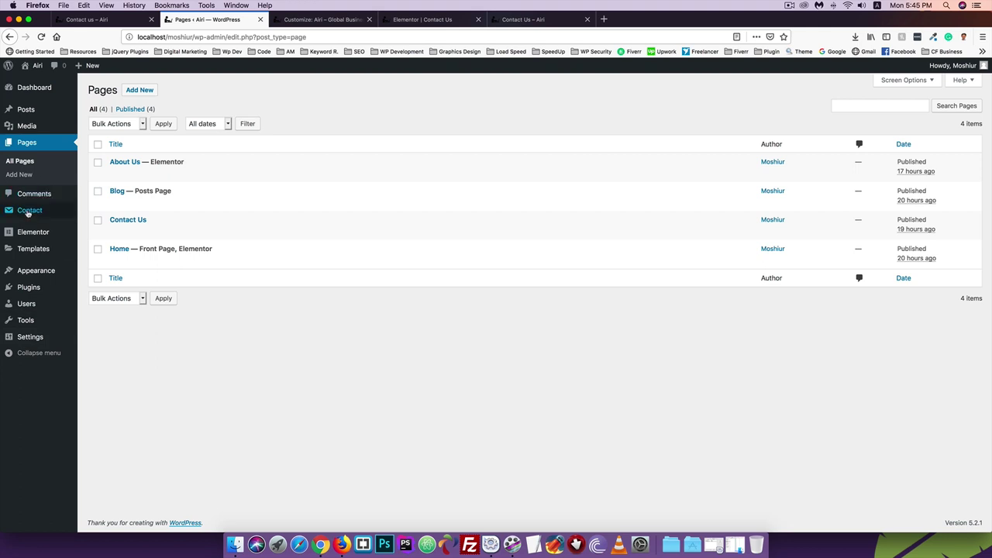
pyautogui.rightClick(35, 285)
pyautogui.click(70, 285)
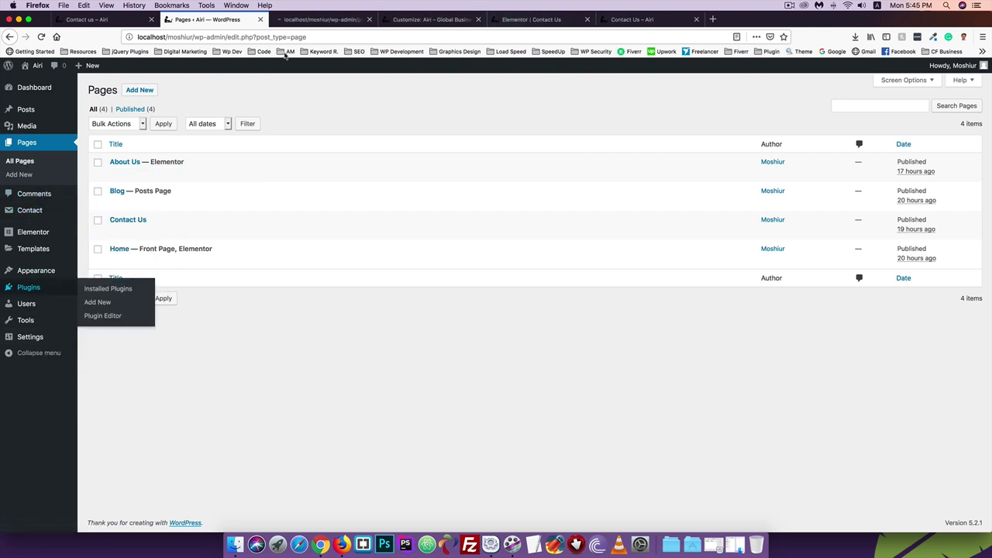
pyautogui.click(314, 19)
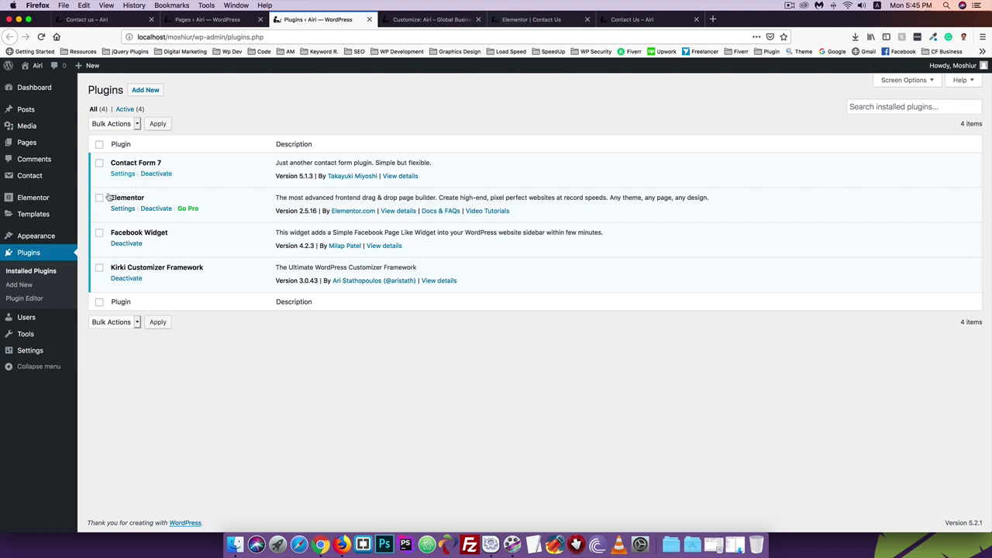
# Open the Contact Forms list and select the shortcode of Contact form 1
pyautogui.moveTo(39, 178)
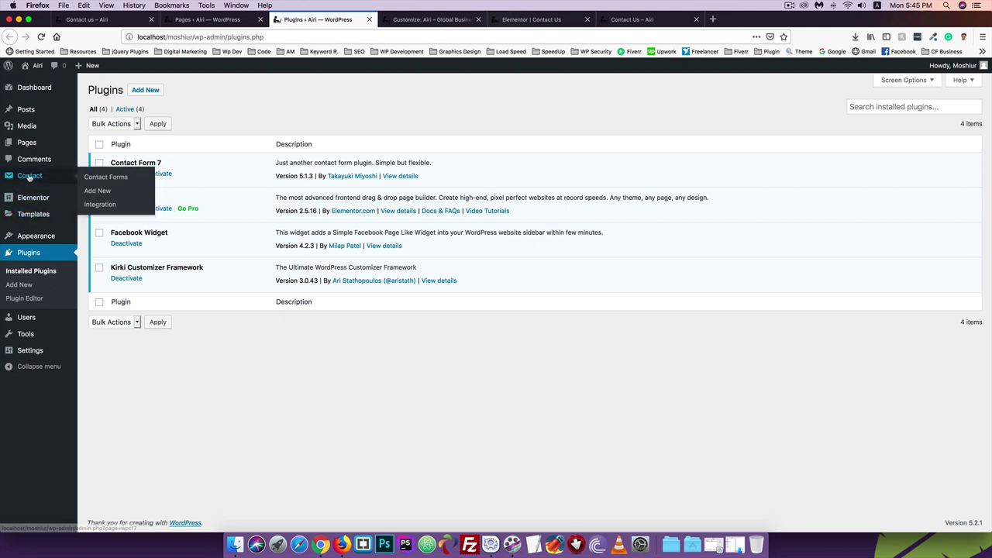
pyautogui.click(106, 176)
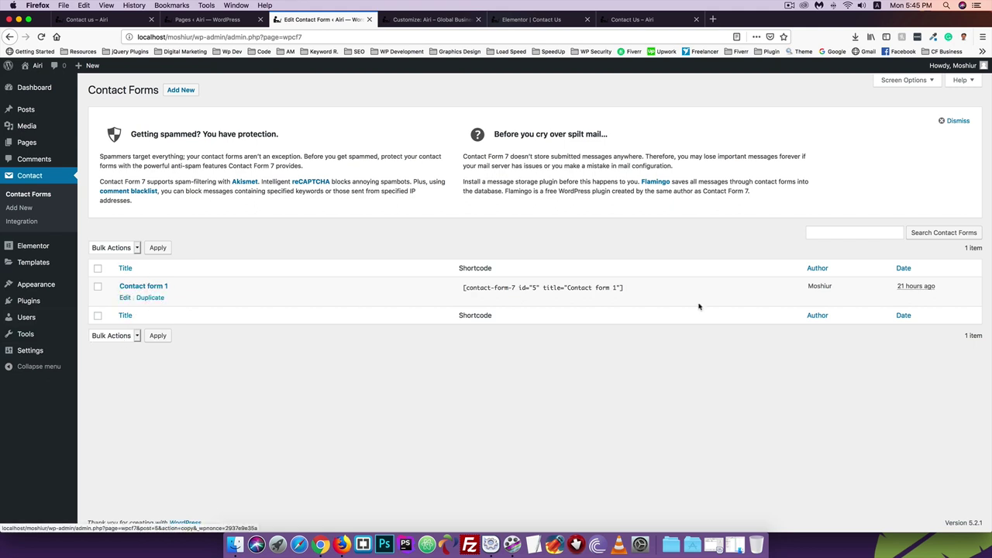
pyautogui.click(643, 290)
pyautogui.moveTo(463, 288); pyautogui.dragTo(639, 286)
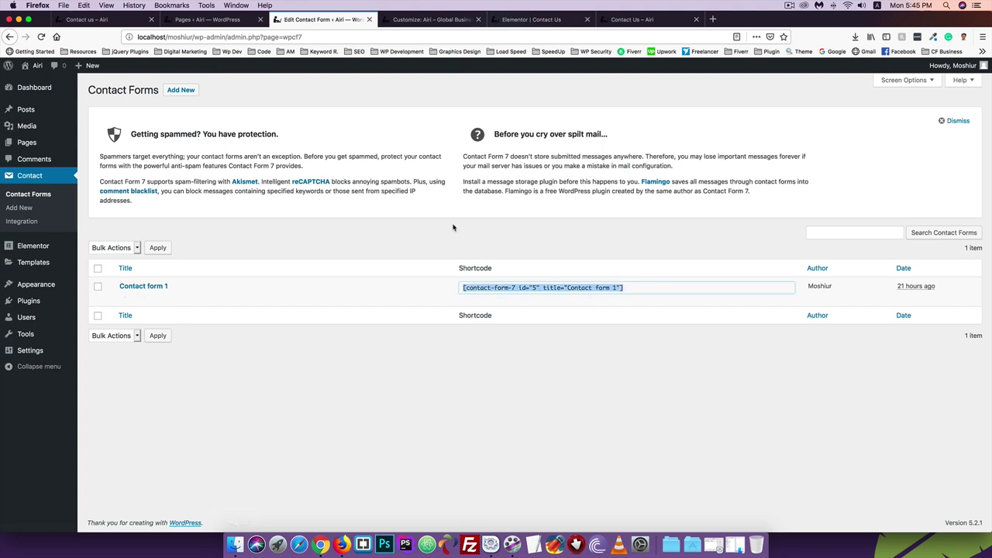
# Return to the Elementor editor, duplicate the Contact heading and move the copy into the empty column beside the card
pyautogui.click(664, 20)
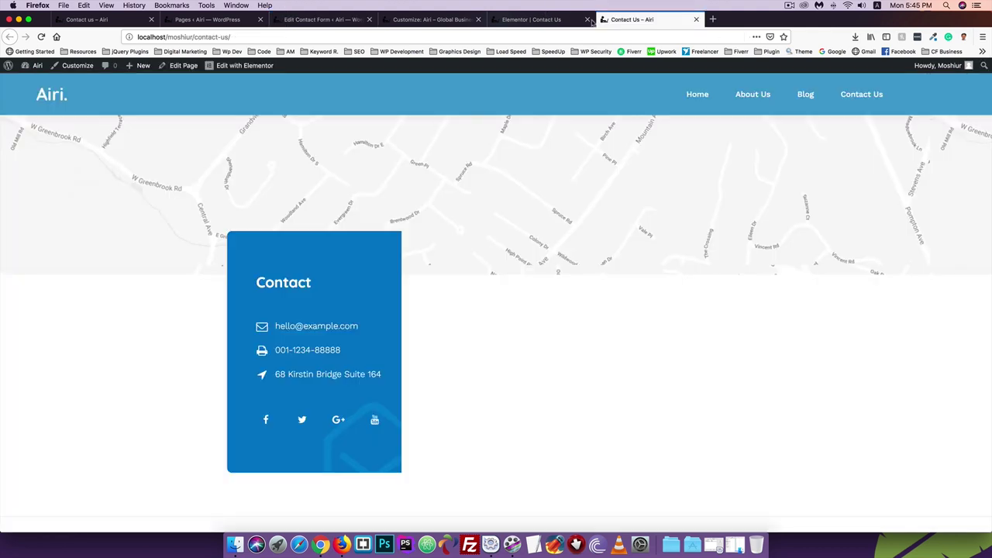
pyautogui.click(531, 20)
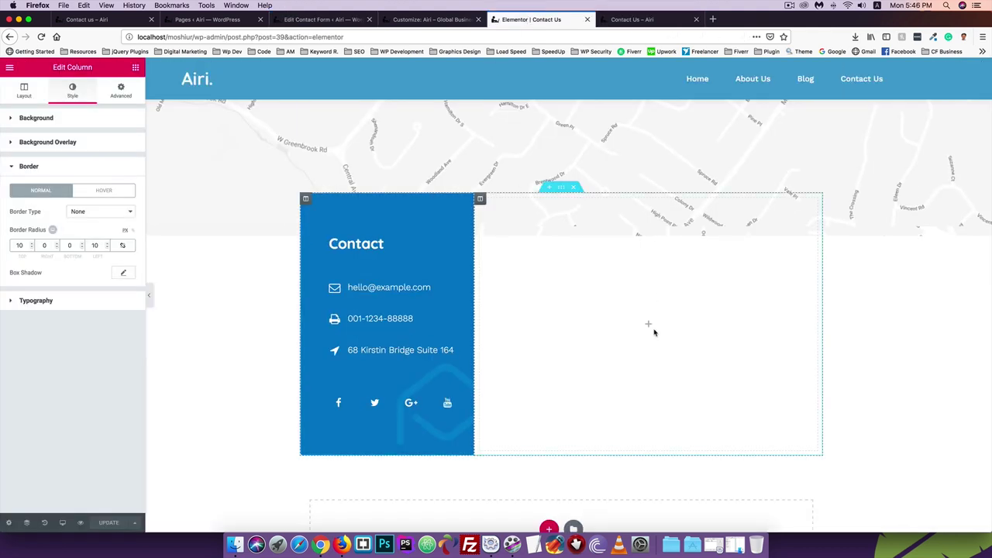
pyautogui.click(646, 327)
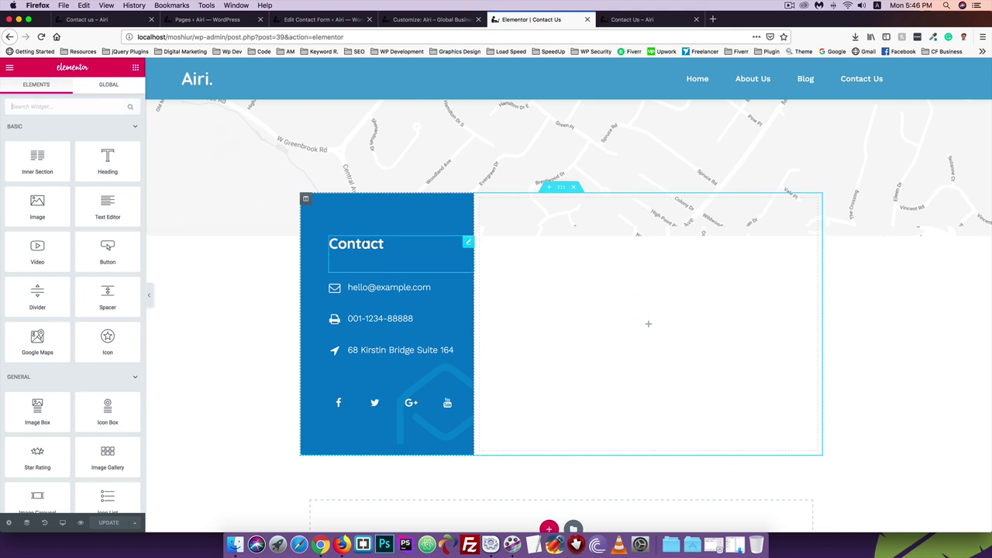
pyautogui.click(378, 247)
pyautogui.rightClick(378, 243)
pyautogui.click(397, 268)
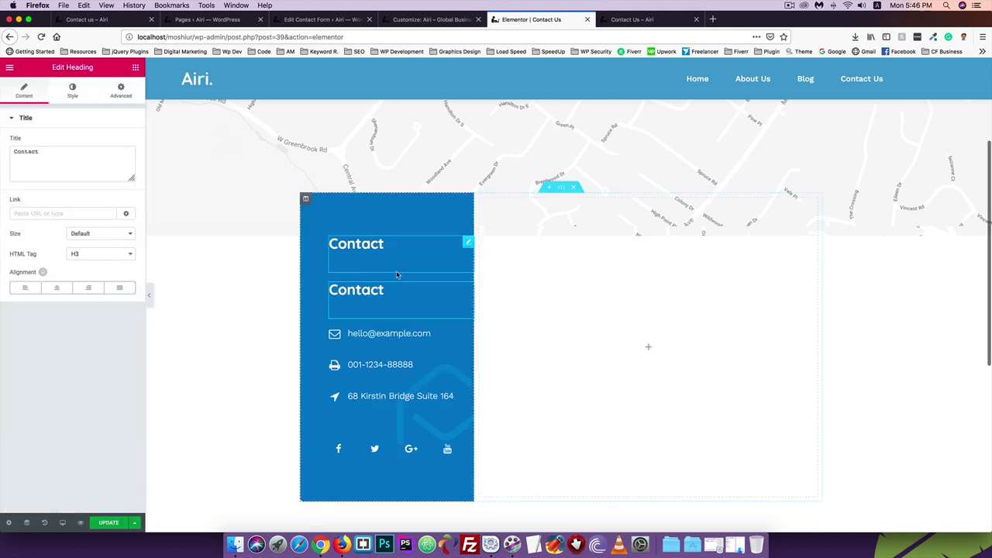
pyautogui.doubleClick(364, 290)
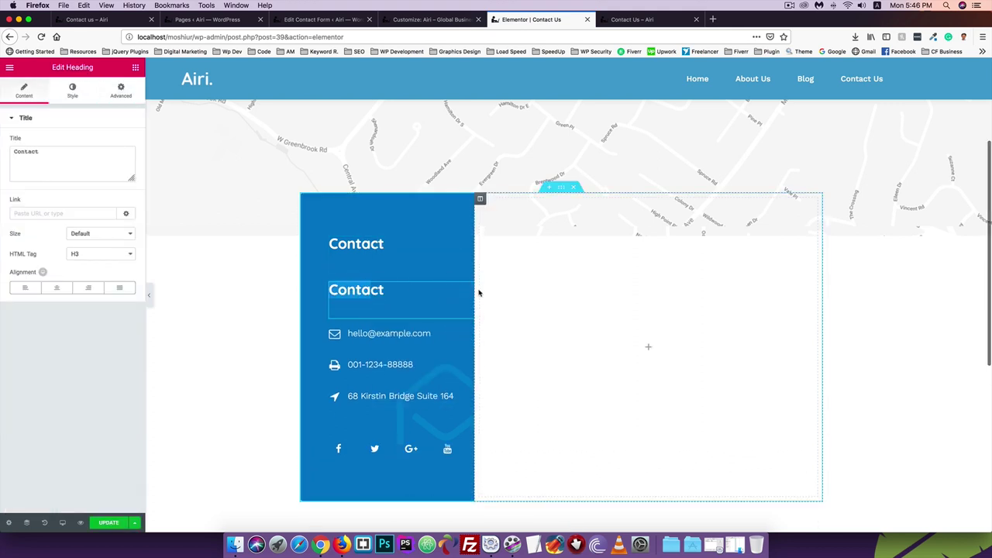
pyautogui.moveTo(470, 289); pyautogui.dragTo(597, 234)
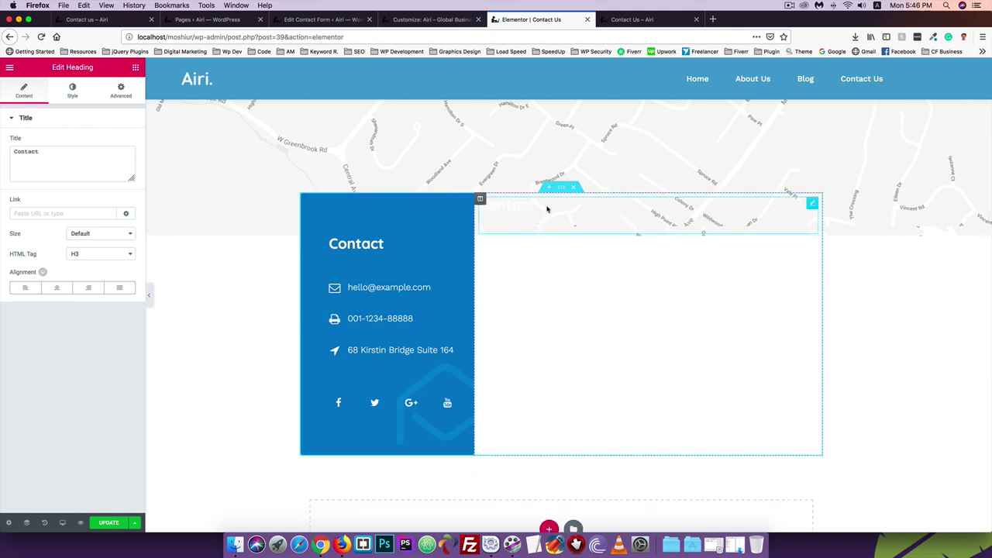
# Give the column beside the contact card a classic background in white, #ffffff
pyautogui.rightClick(704, 196)
pyautogui.click(725, 201)
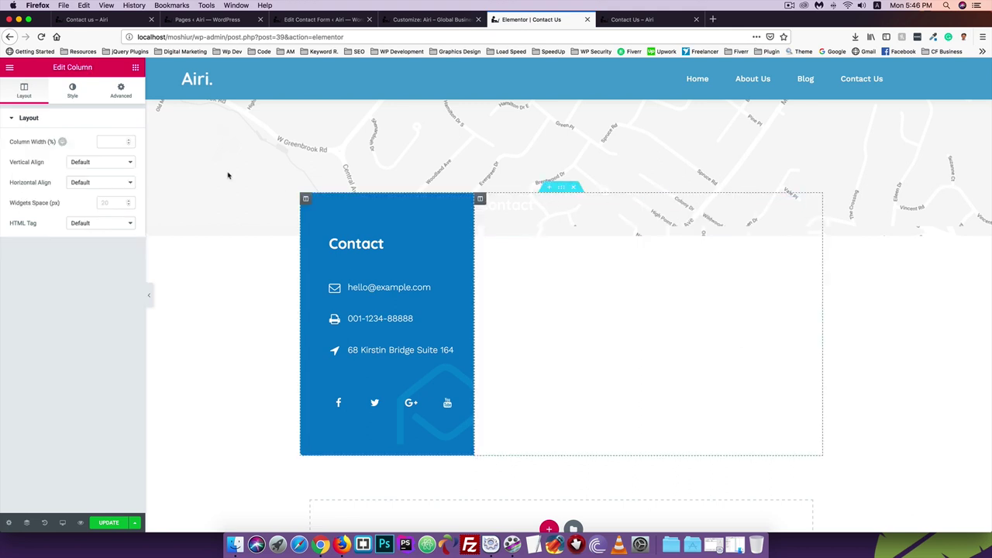
pyautogui.click(120, 92)
pyautogui.click(72, 92)
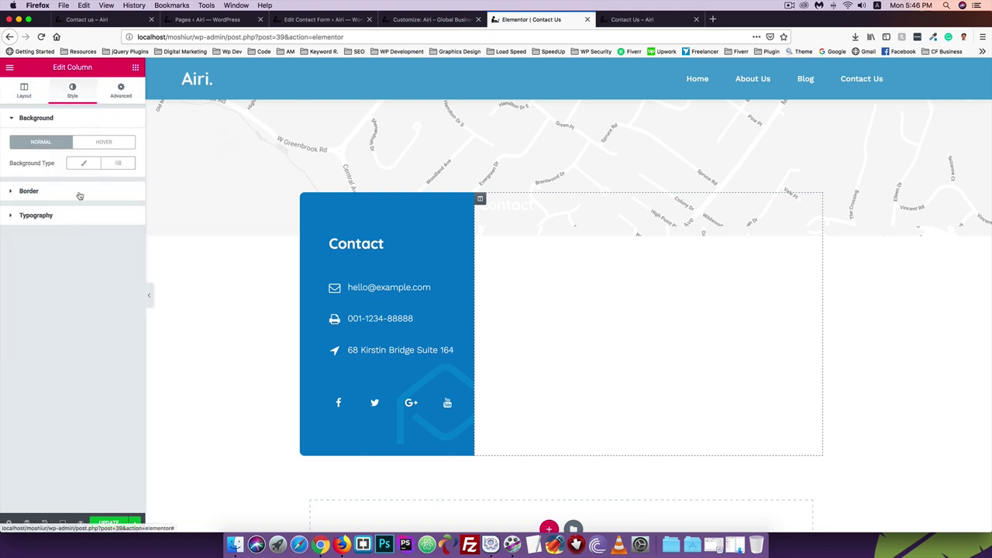
pyautogui.click(84, 162)
pyautogui.click(123, 184)
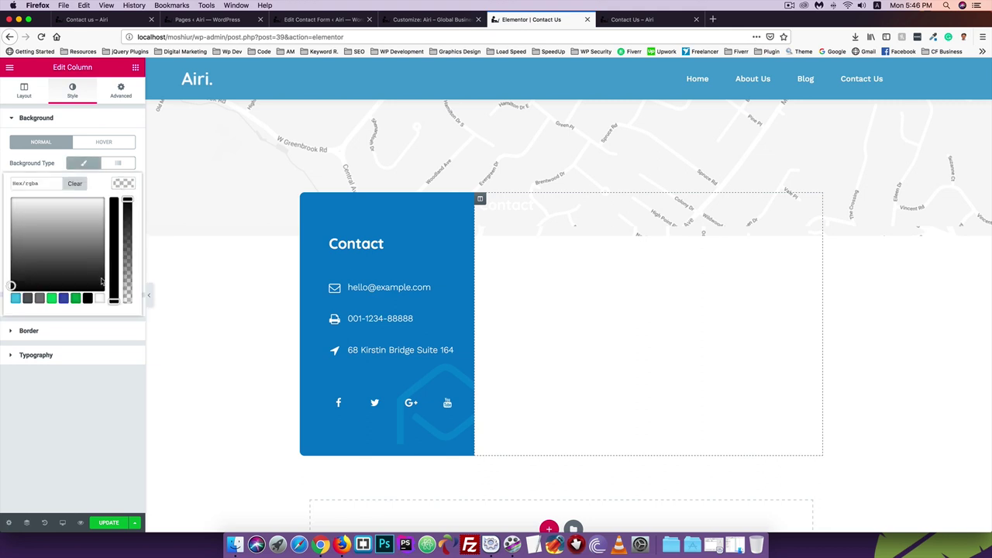
pyautogui.click(99, 298)
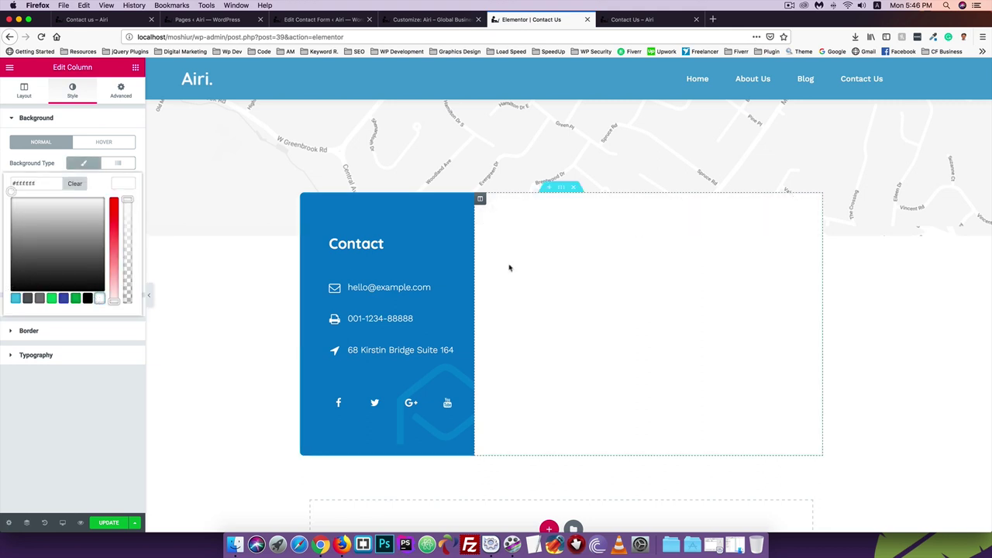
pyautogui.press('super+v')
# Set the text color of the duplicated Contact heading in the white column to #191919
pyautogui.click(515, 204)
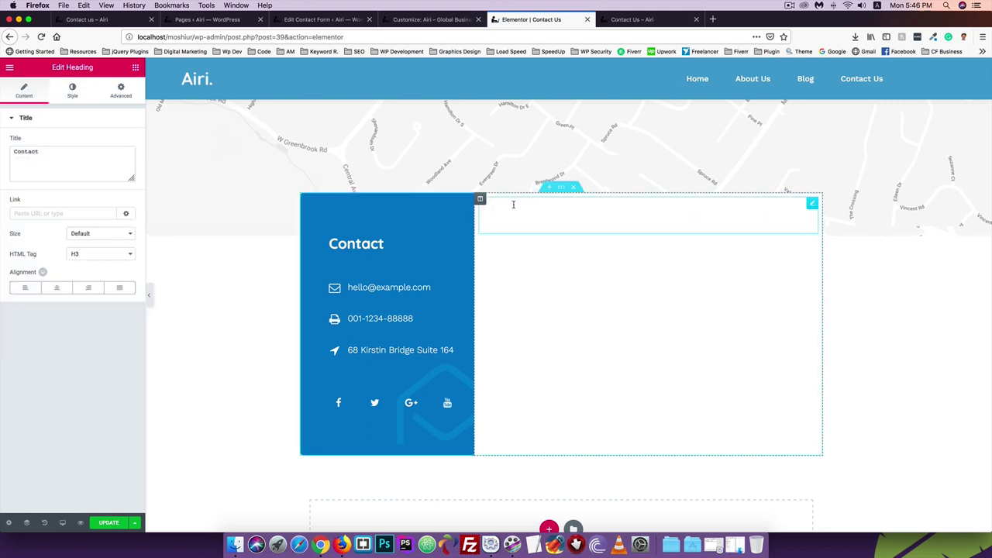
pyautogui.click(70, 92)
pyautogui.click(123, 143)
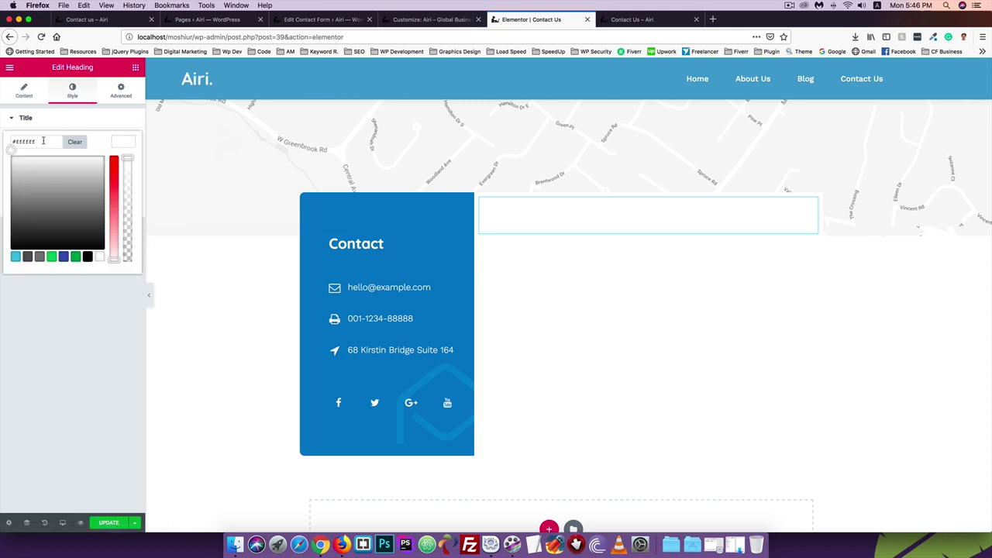
pyautogui.moveTo(44, 141); pyautogui.dragTo(2, 136)
pyautogui.write('#191919')
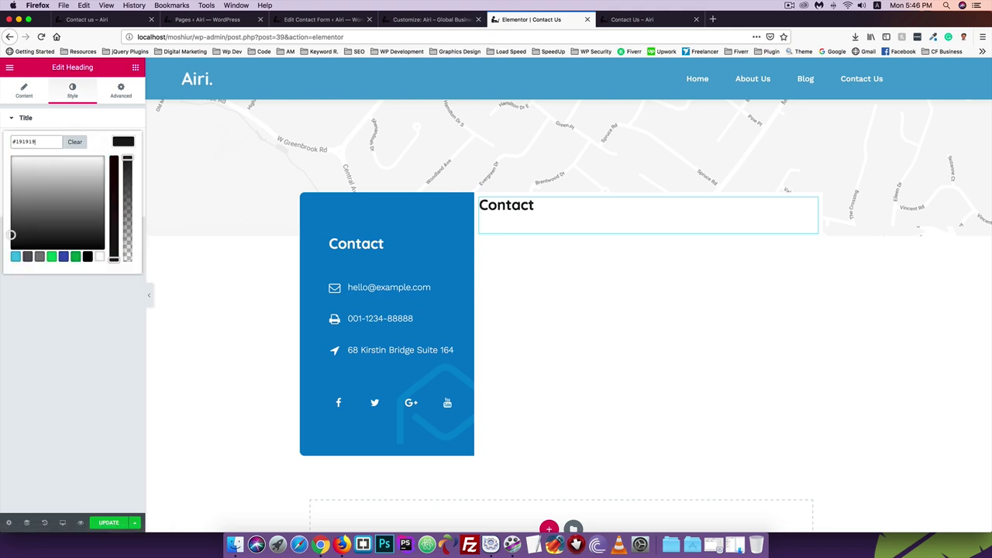
pyautogui.click(125, 143)
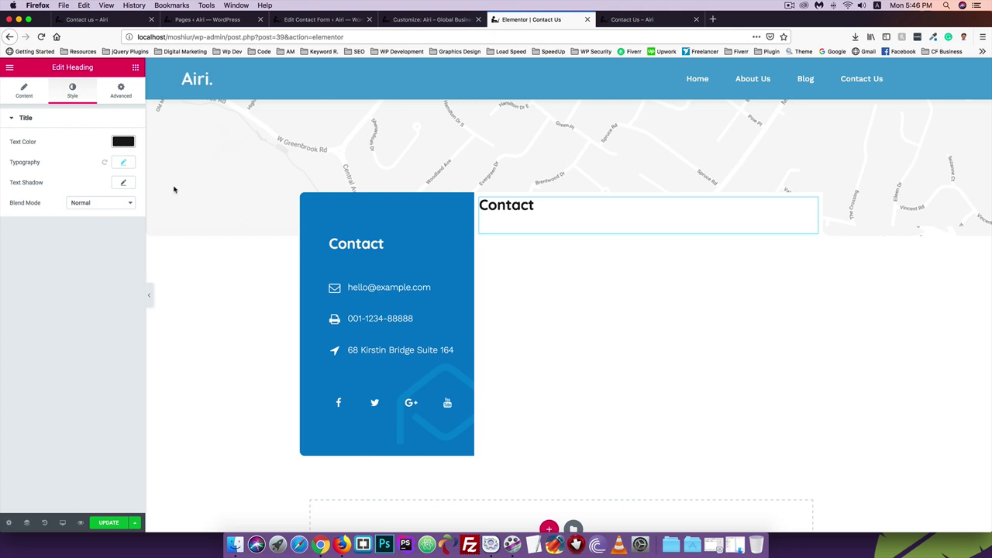
# Try a 90 px top margin on the duplicated Contact heading in the white column and reset it to 0
pyautogui.click(120, 92)
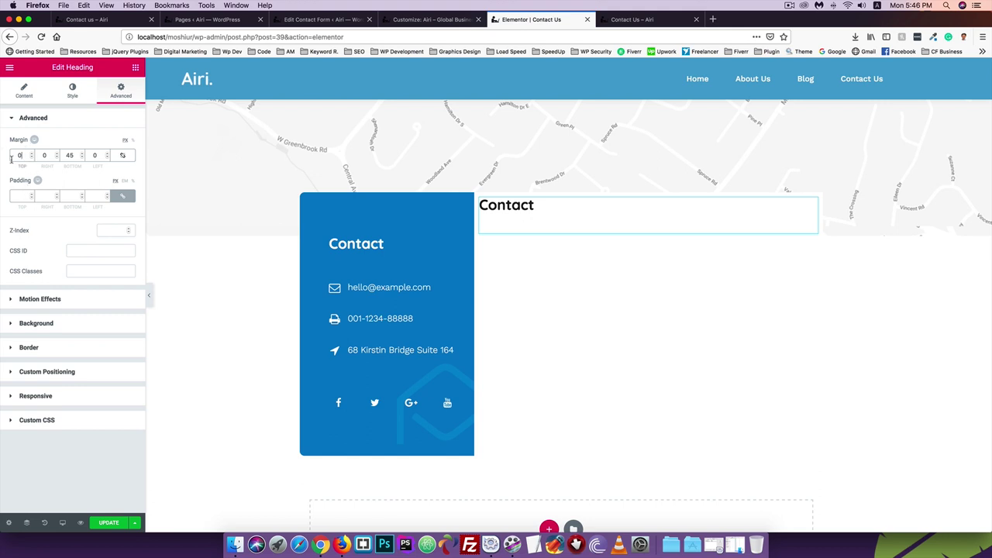
pyautogui.moveTo(21, 156); pyautogui.dragTo(7, 157)
pyautogui.write('90')
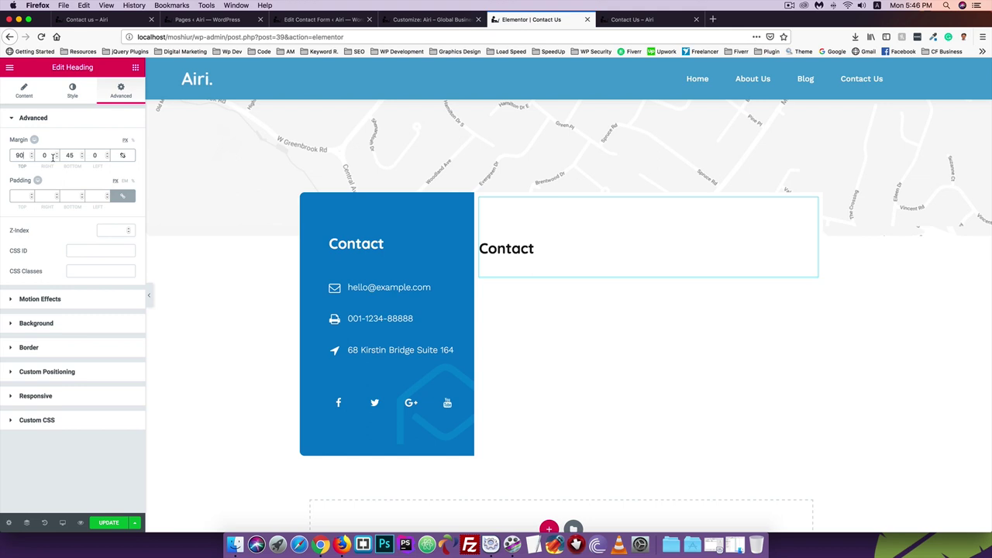
pyautogui.moveTo(31, 155); pyautogui.dragTo(2, 153)
pyautogui.write('0')
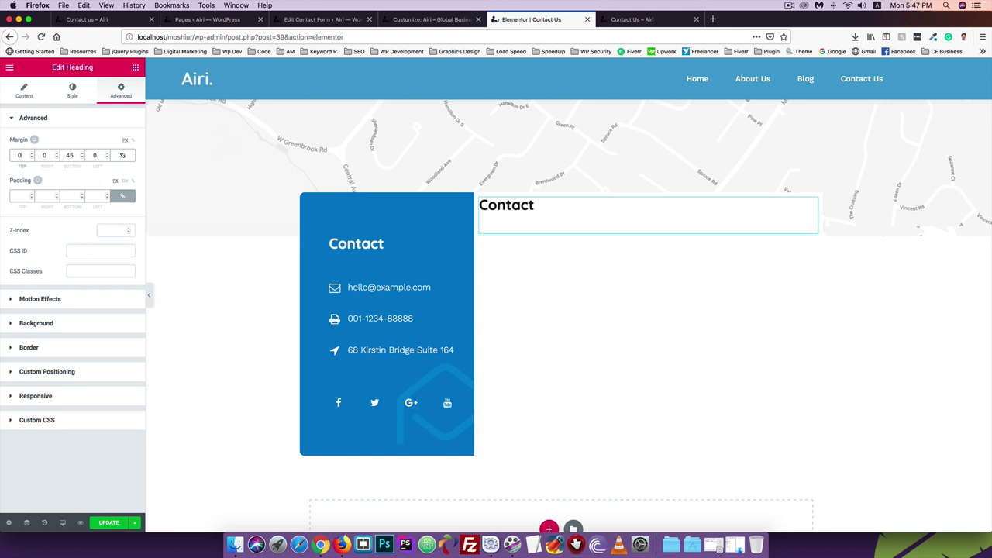
# Check the padding values of the blue contact card column
pyautogui.rightClick(353, 204)
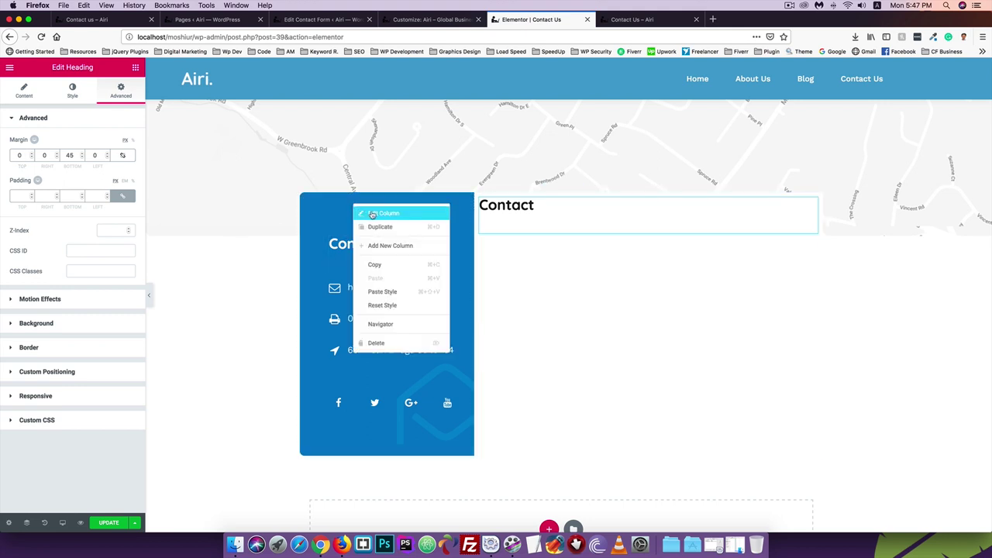
pyautogui.click(372, 213)
pyautogui.click(114, 98)
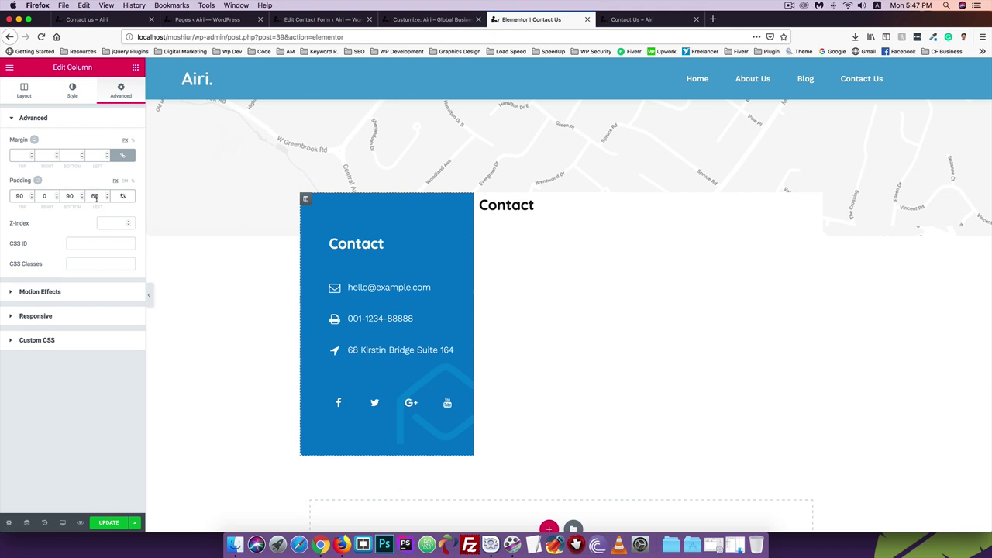
# Unlink the padding values of the white column beside the contact card so each side can be set separately
pyautogui.rightClick(562, 200)
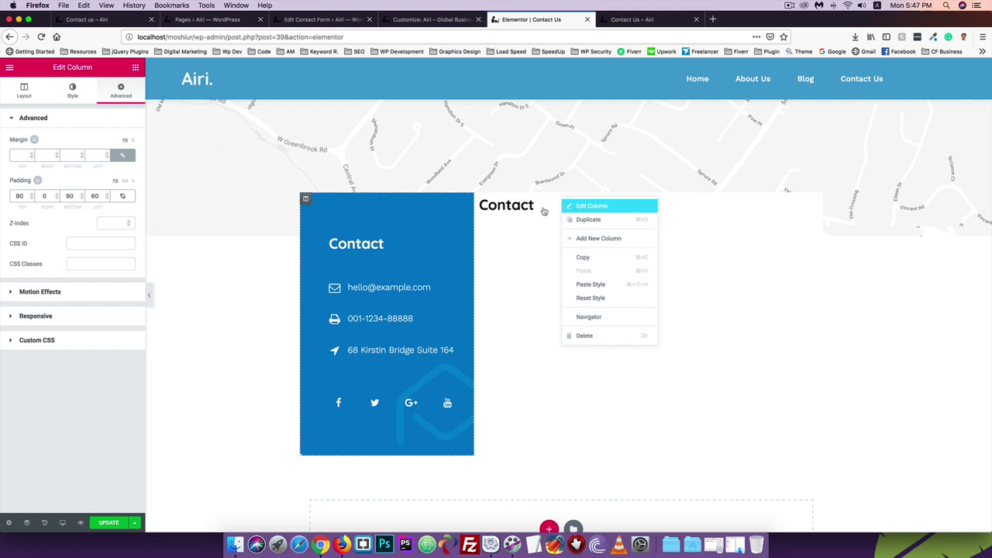
pyautogui.click(577, 206)
pyautogui.click(118, 92)
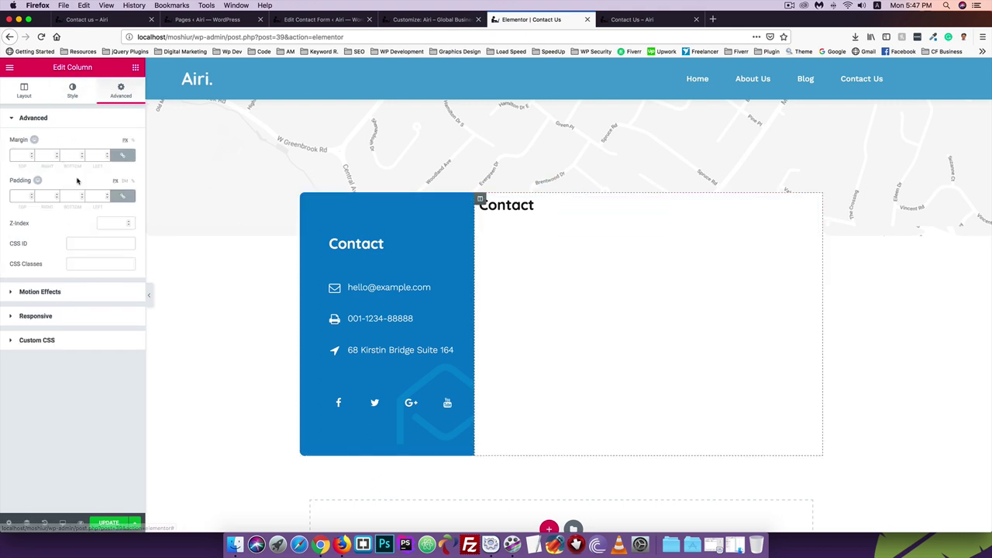
pyautogui.click(123, 197)
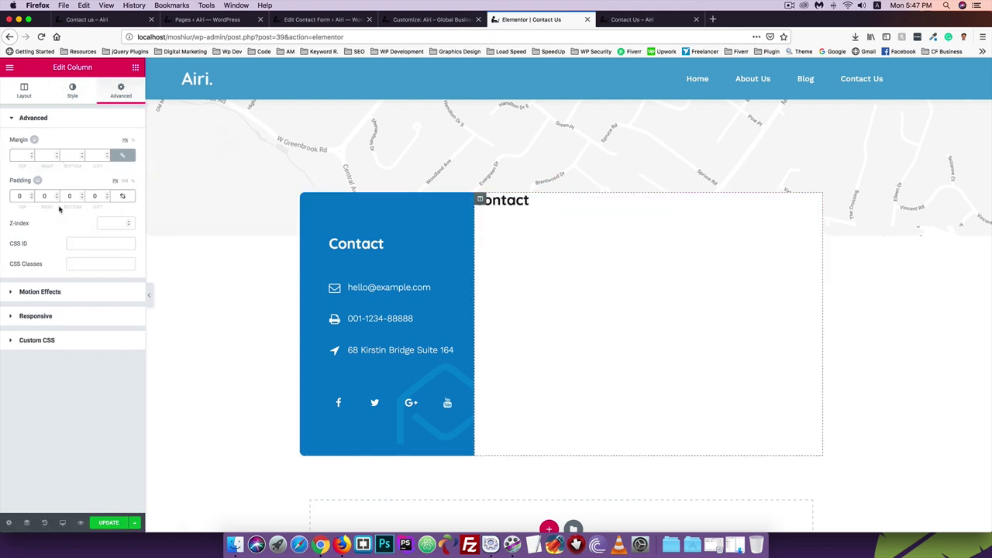
# Set the white column's padding to 90 px top, 90 px bottom and 60 px left, and compare it with the blue column's padding
pyautogui.write('90')
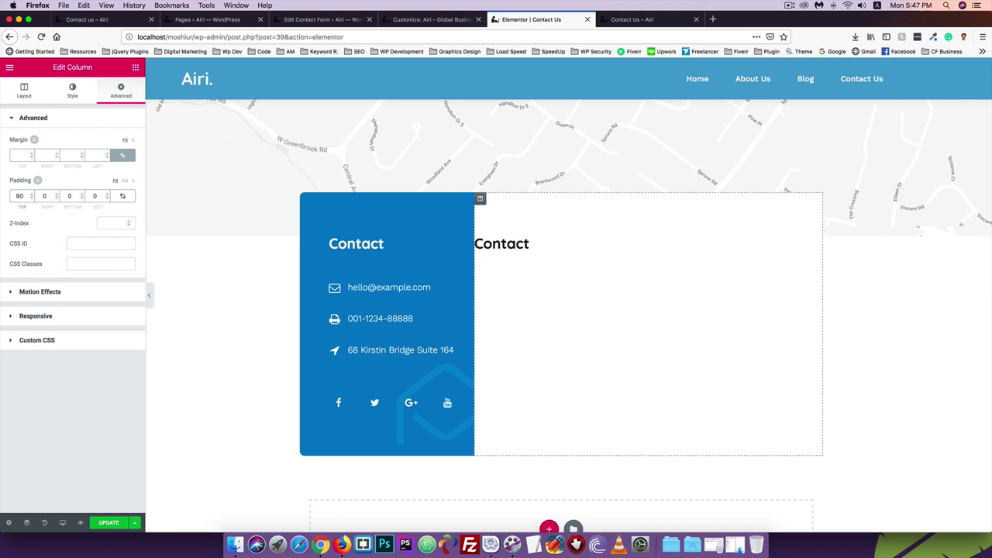
pyautogui.click(82, 199)
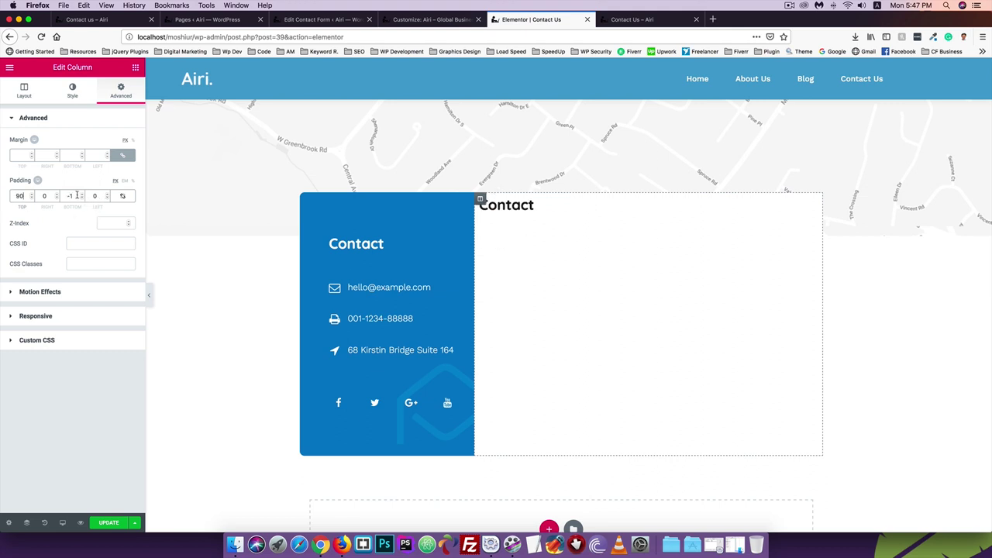
pyautogui.doubleClick(71, 195)
pyautogui.write('90')
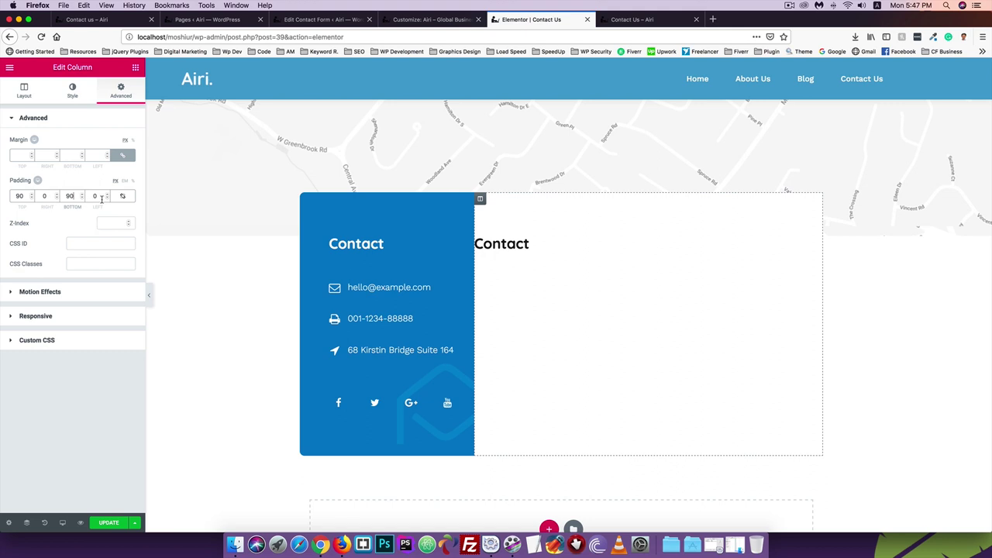
pyautogui.press('Tab')
pyautogui.write('60')
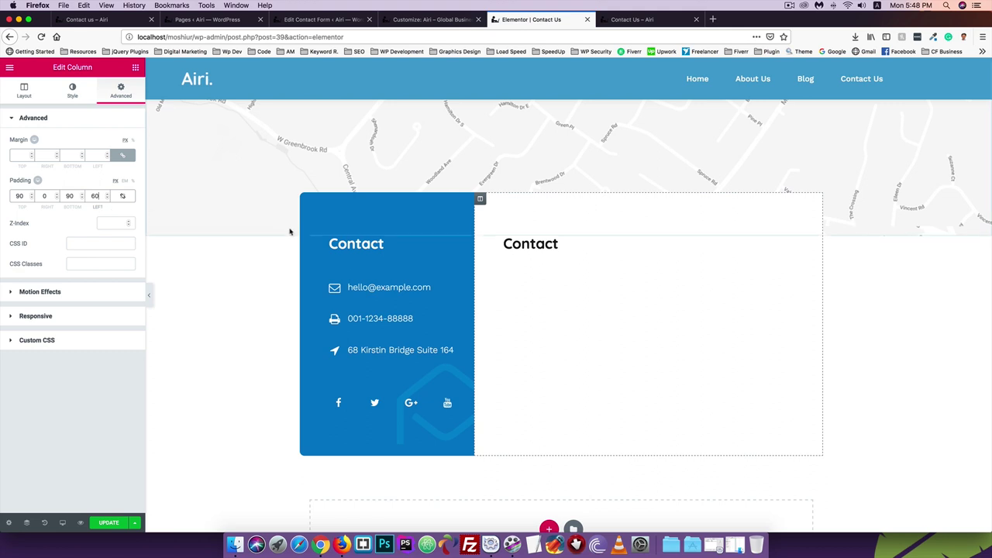
pyautogui.click(383, 244)
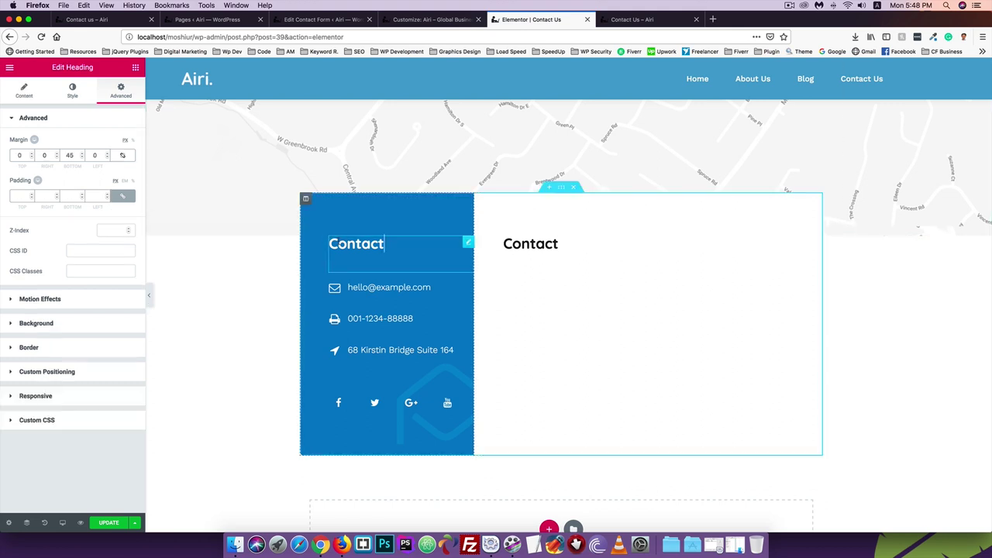
pyautogui.rightClick(360, 215)
pyautogui.click(384, 224)
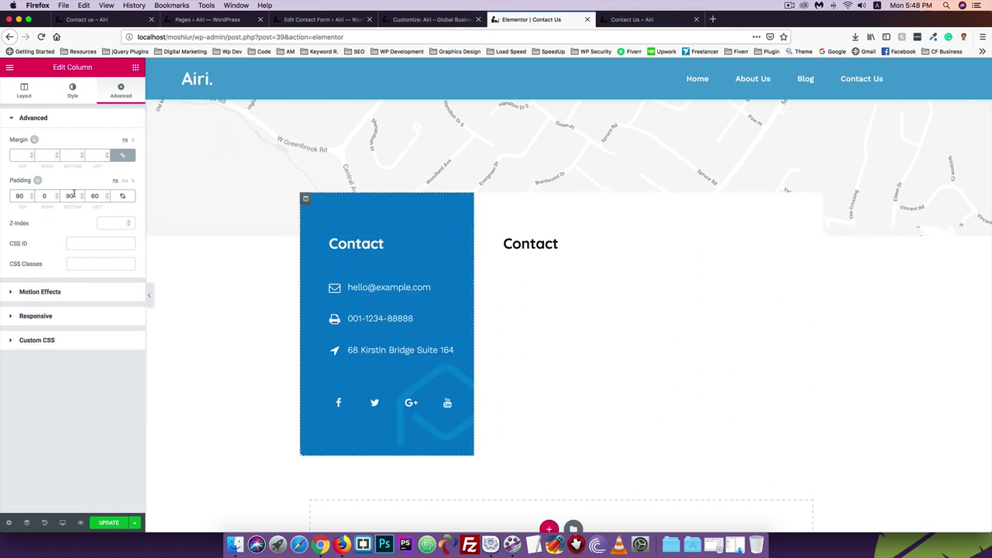
# Replace the white column's heading text with "Send Us A Message." copied from the reference contact page
pyautogui.click(555, 244)
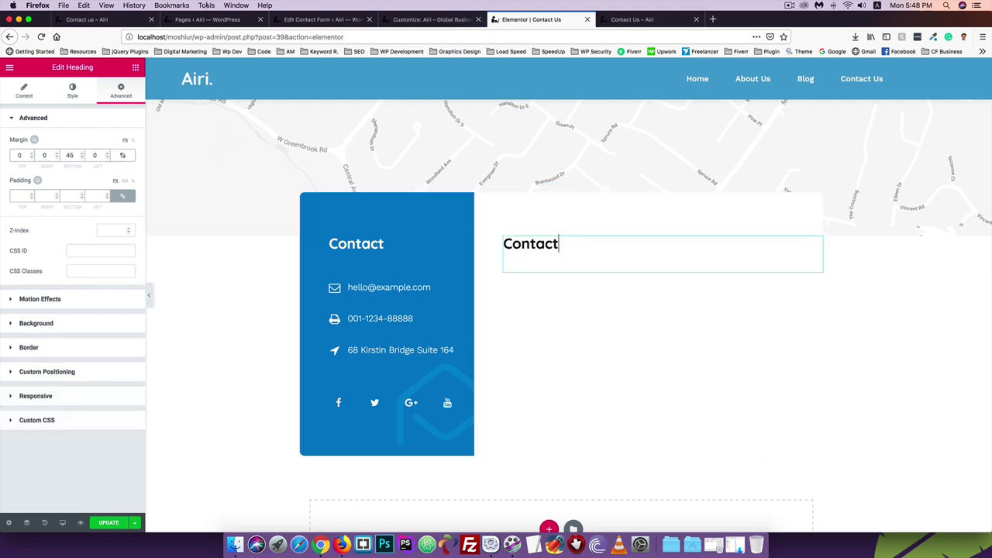
pyautogui.click(86, 20)
pyautogui.moveTo(574, 248); pyautogui.dragTo(434, 248)
pyautogui.press('super+c')
pyautogui.scroll(-1, 504, 248)
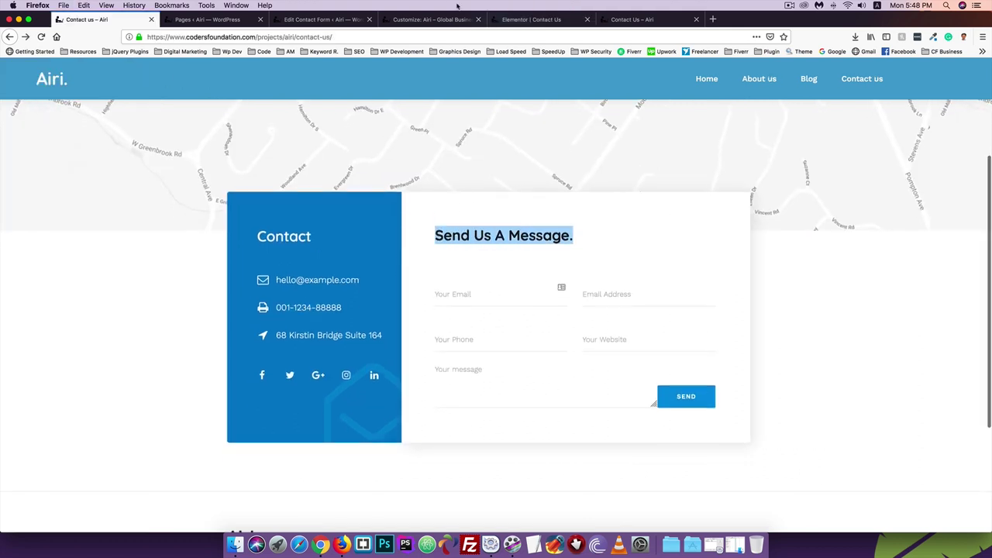
pyautogui.click(531, 19)
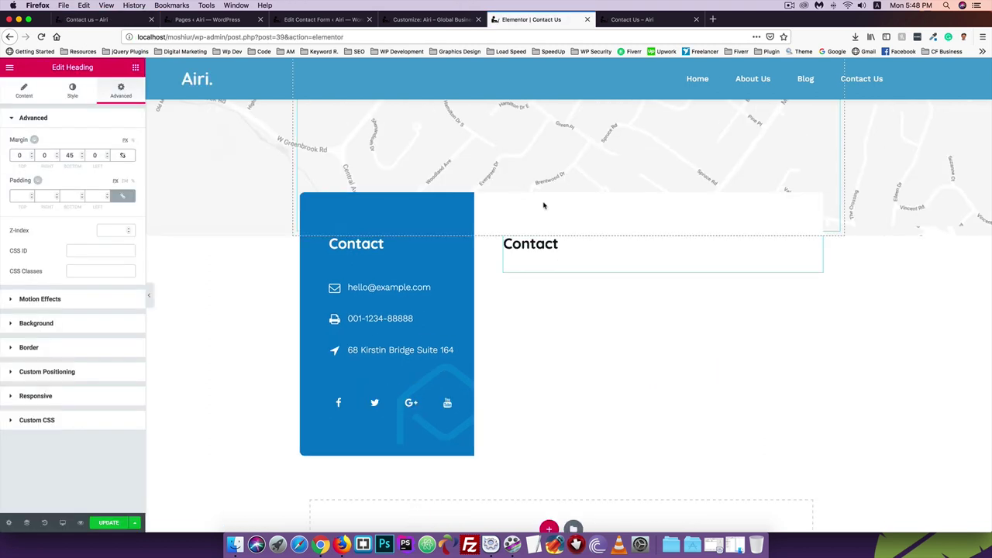
pyautogui.click(572, 246)
pyautogui.moveTo(564, 245); pyautogui.dragTo(470, 244)
pyautogui.press('super+v')
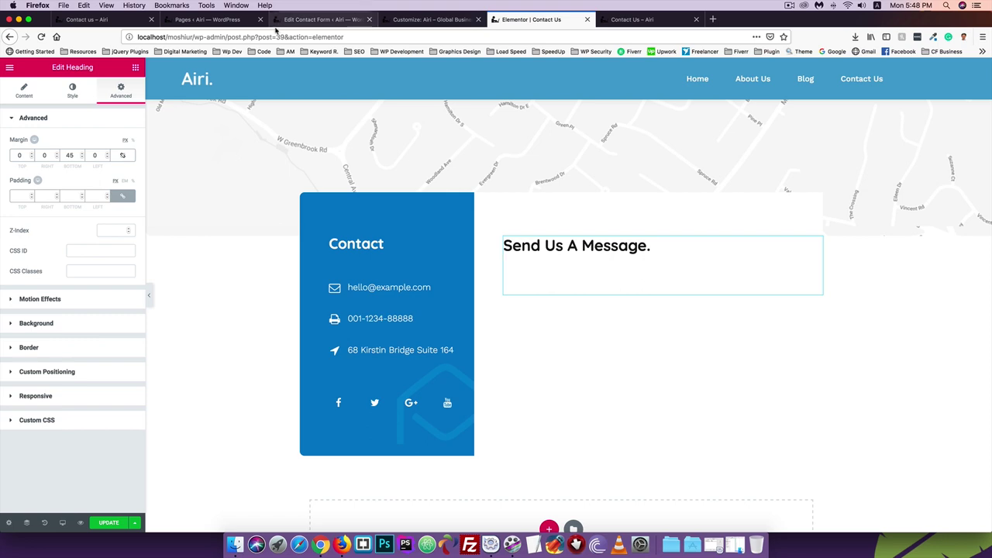
# Copy the shortcode of Contact form 1 from the WordPress contact forms list
pyautogui.click(430, 19)
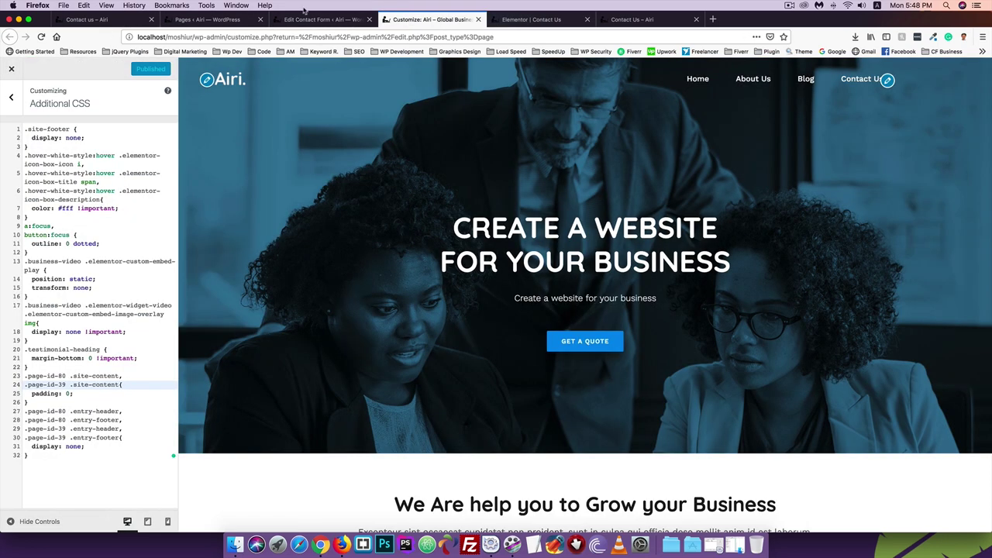
pyautogui.click(308, 20)
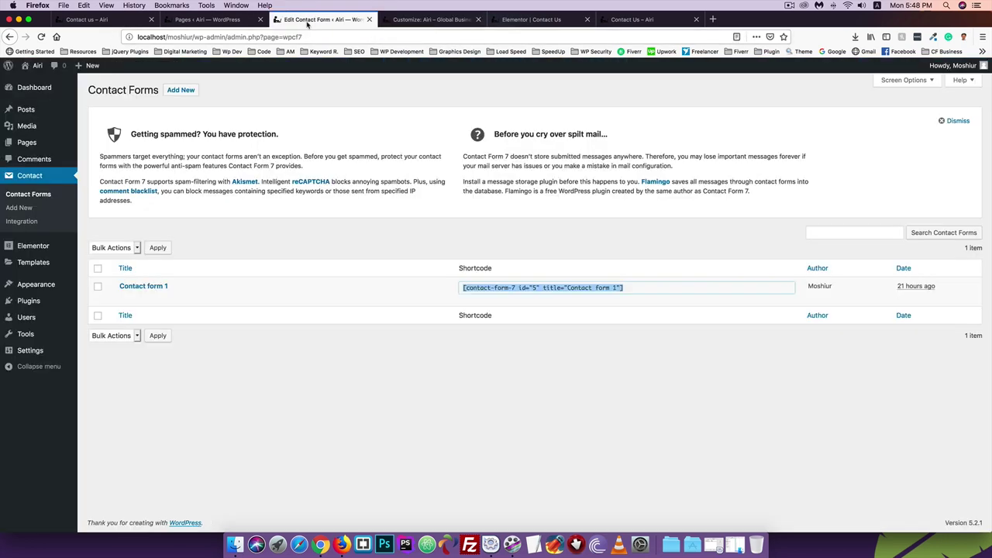
pyautogui.click(520, 344)
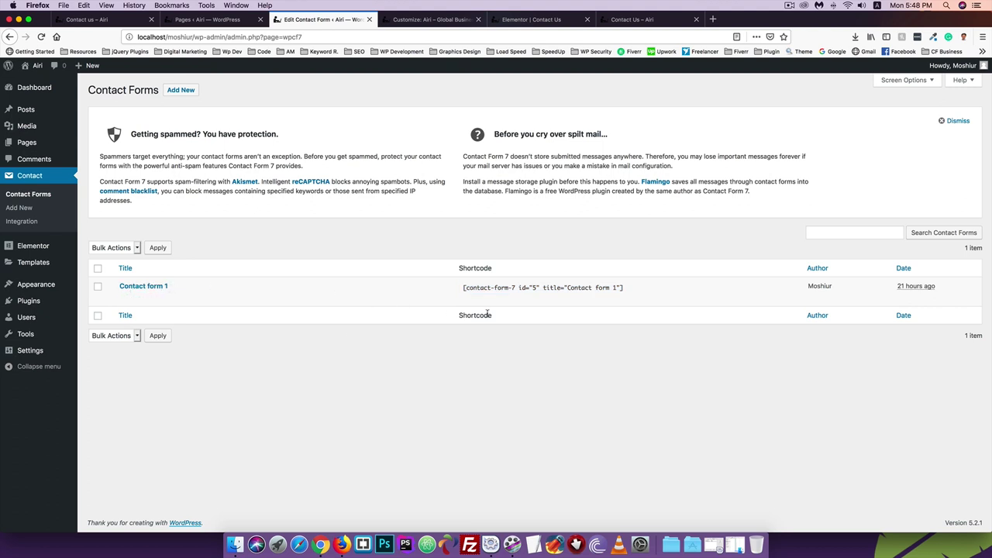
pyautogui.click(542, 287)
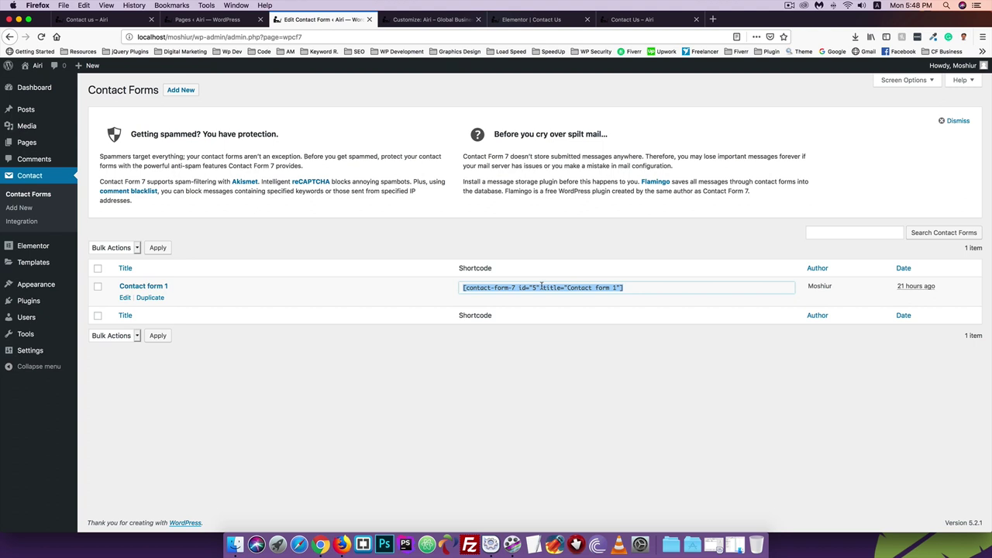
pyautogui.rightClick(474, 286)
pyautogui.click(495, 308)
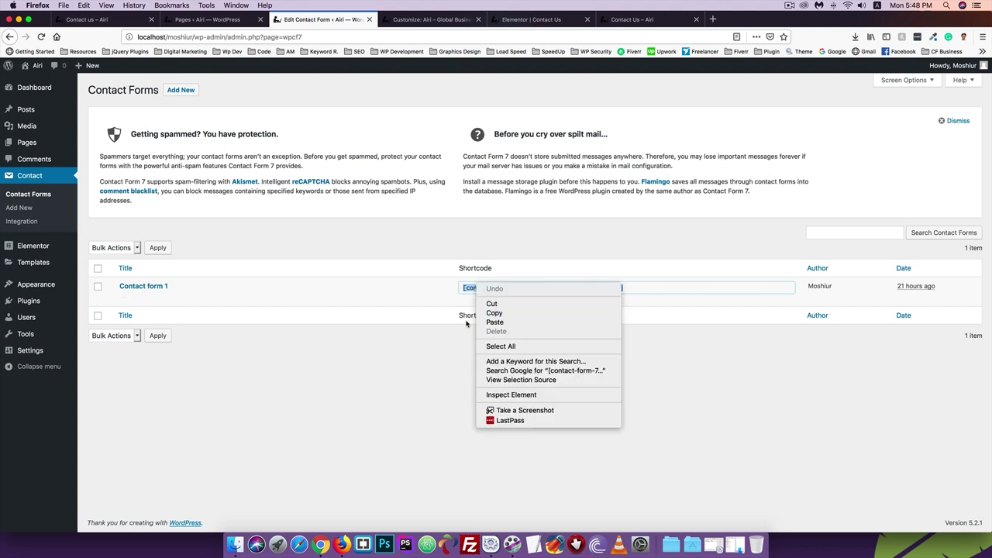
# Return to the Elementor editor and add a Text Editor widget below the "Send Us A Message." heading
pyautogui.click(621, 20)
pyautogui.click(544, 20)
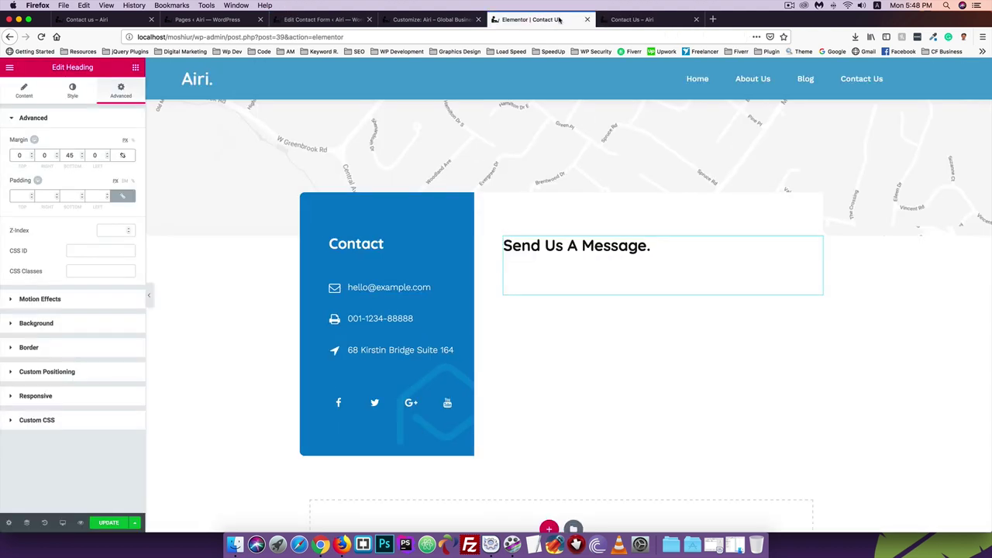
pyautogui.click(134, 69)
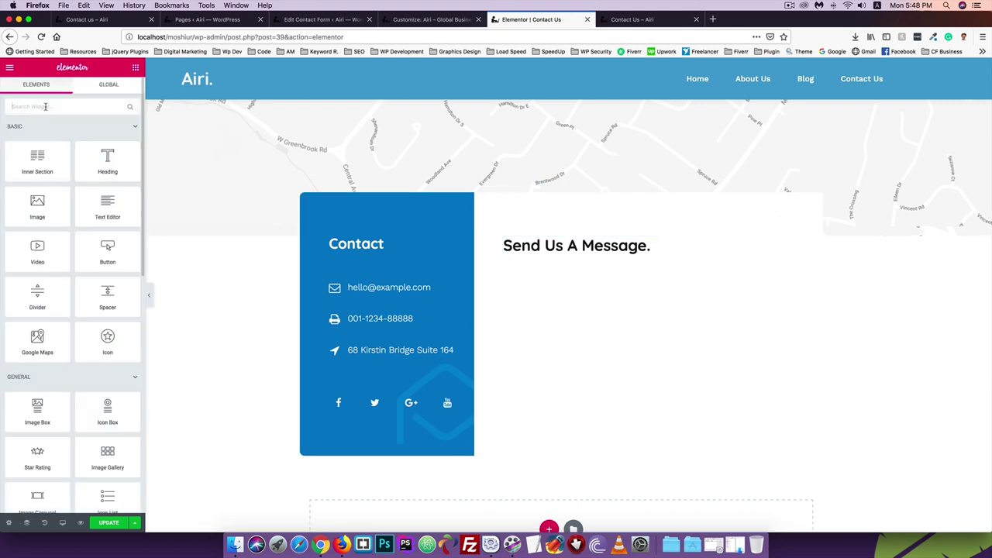
pyautogui.click(46, 106)
pyautogui.write('te')
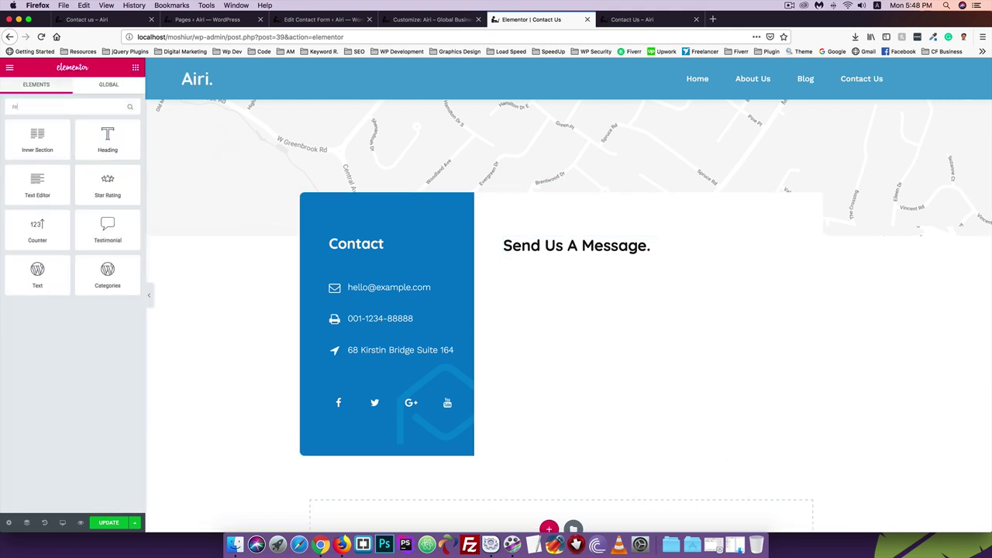
pyautogui.moveTo(37, 181); pyautogui.dragTo(580, 275)
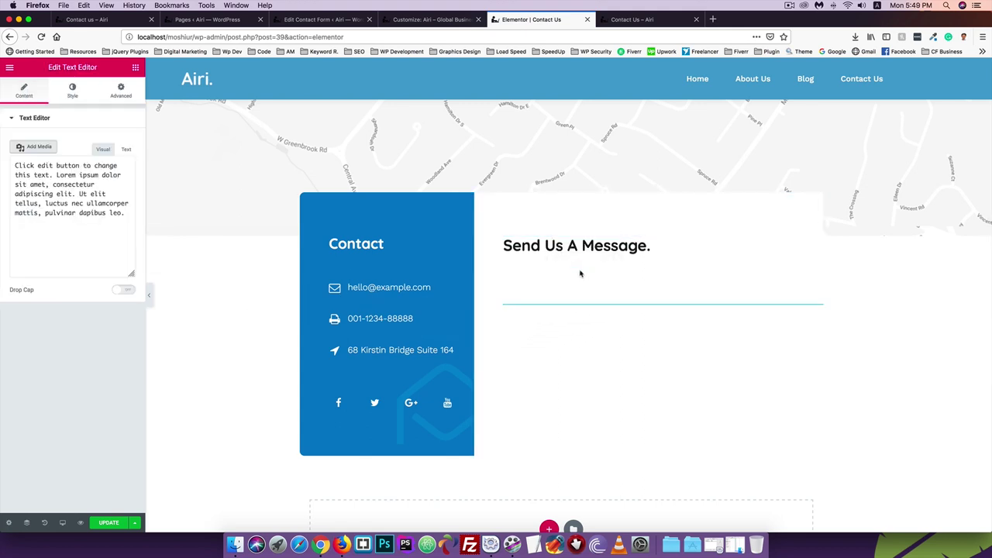
# Replace the widget's placeholder text with the shortcode [contact-form-7 id="5" title="Contact form 1"] in text mode and update the page
pyautogui.click(125, 152)
pyautogui.click(103, 150)
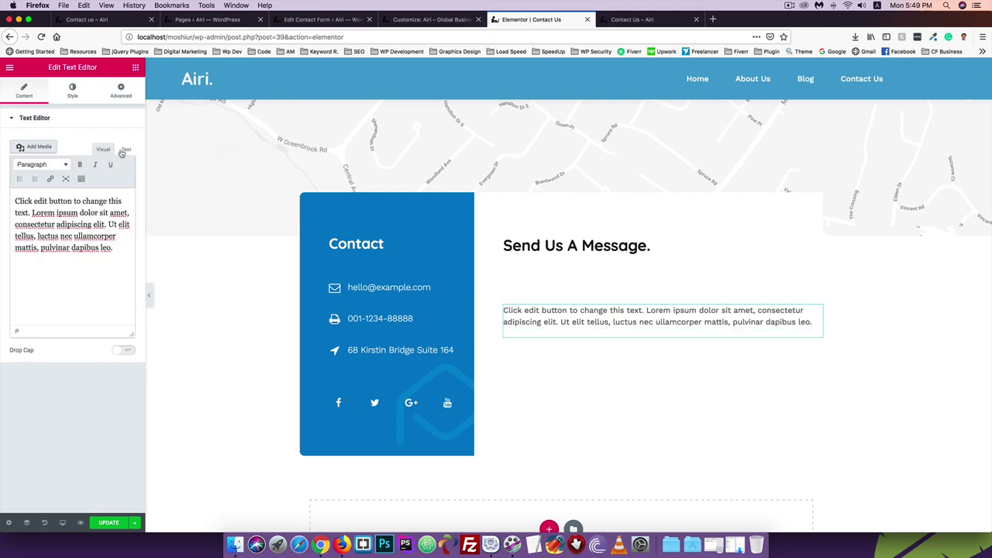
pyautogui.click(125, 150)
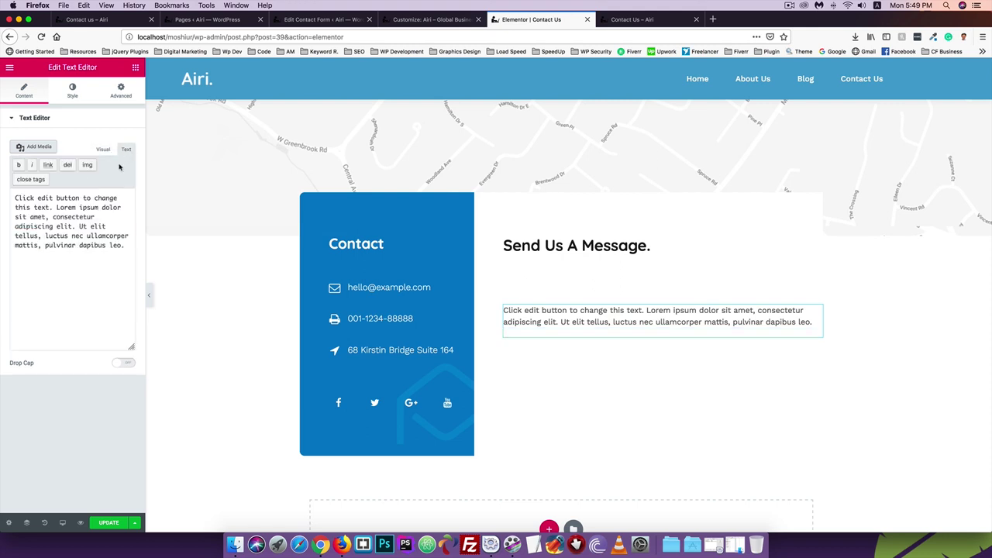
pyautogui.tripleClick(118, 246)
pyautogui.press('BackSpace')
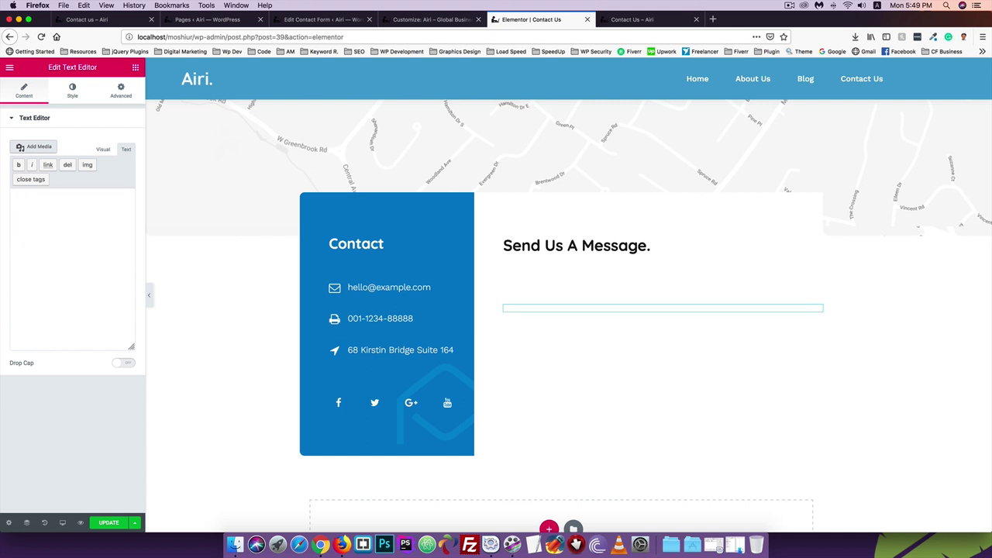
pyautogui.press('super+v')
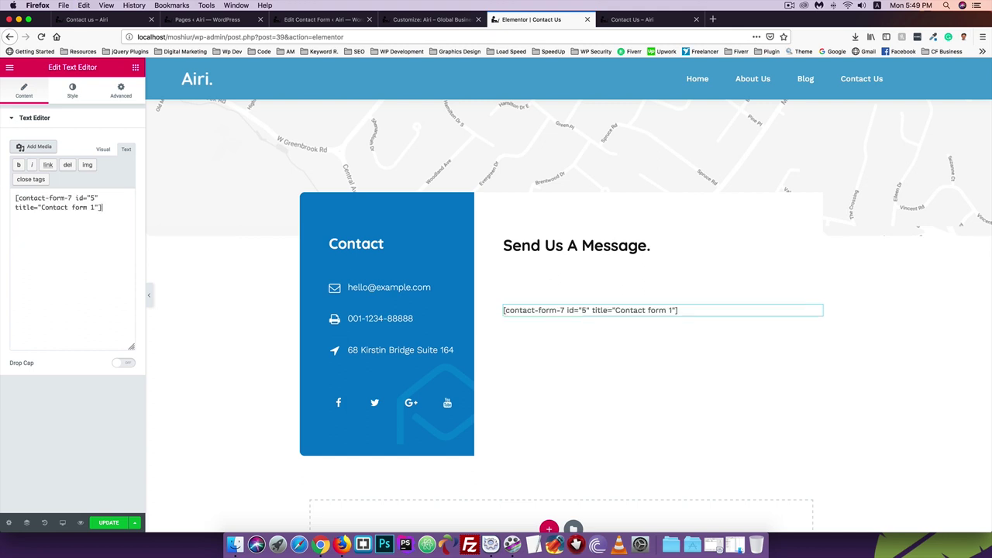
pyautogui.click(106, 524)
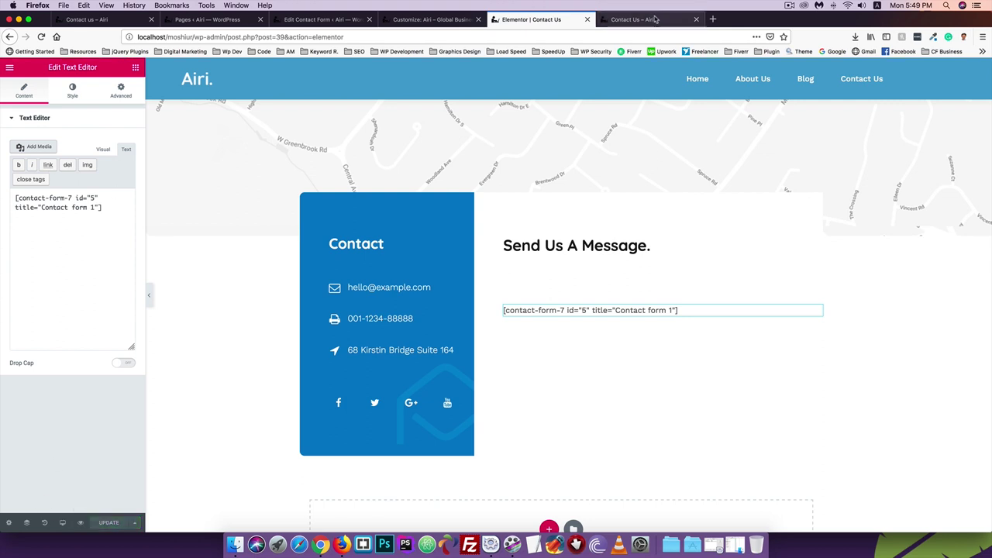
# Reload the live Contact Us page and examine the embedded form's fields, send button and layout beside the contact box
pyautogui.click(617, 25)
pyautogui.click(41, 36)
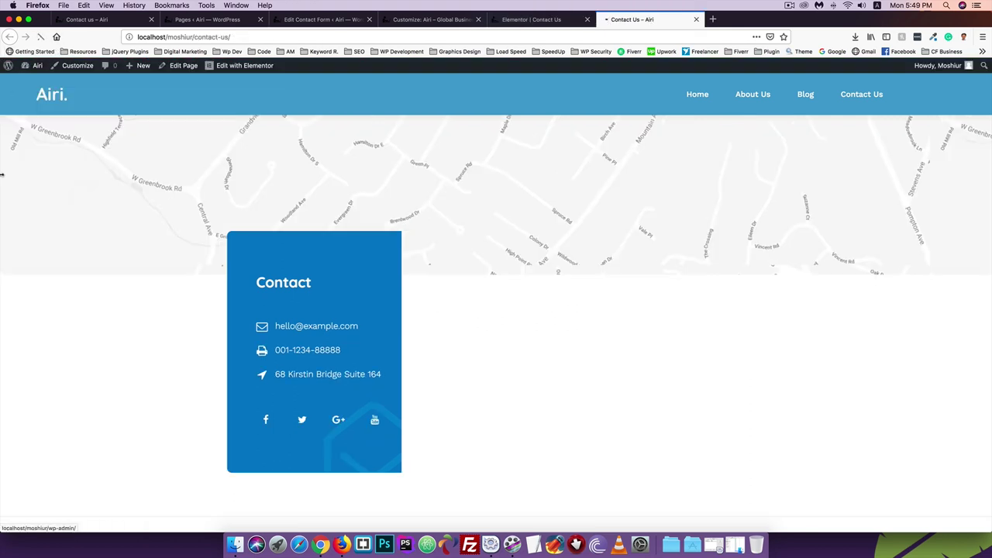
pyautogui.scroll(-5, 2, 177)
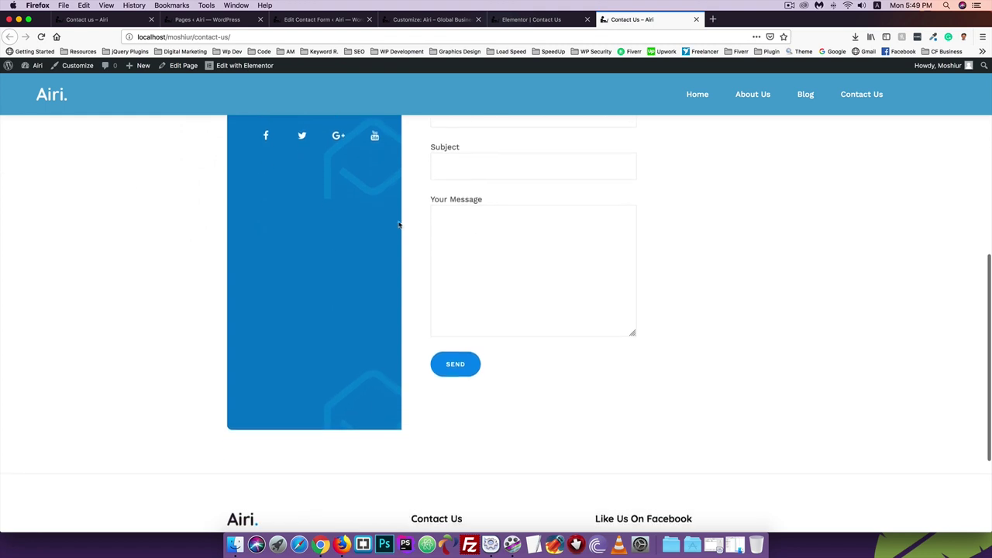
pyautogui.scroll(3, 400, 225)
pyautogui.scroll(1, 399, 225)
pyautogui.click(455, 262)
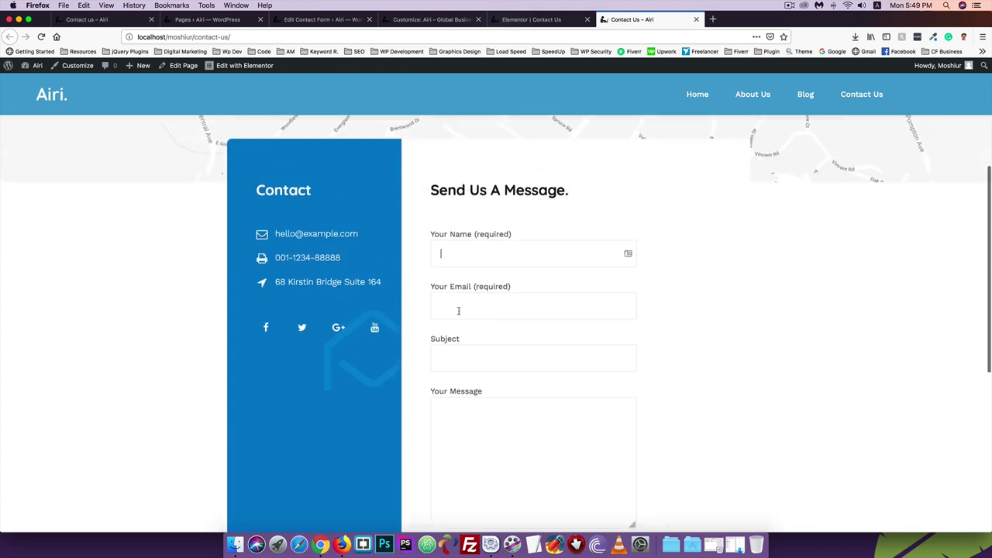
pyautogui.click(462, 414)
pyautogui.scroll(-2, 462, 414)
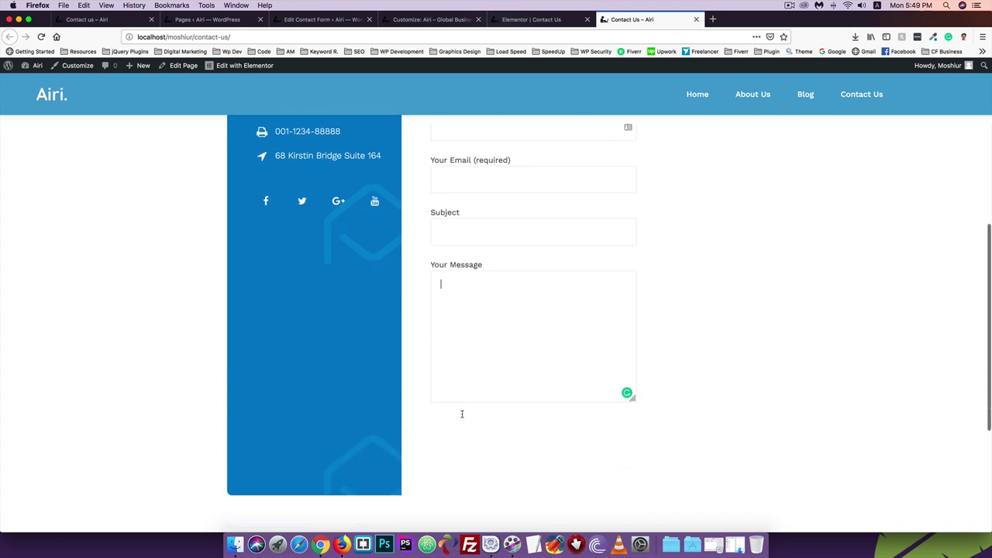
pyautogui.scroll(5, 462, 414)
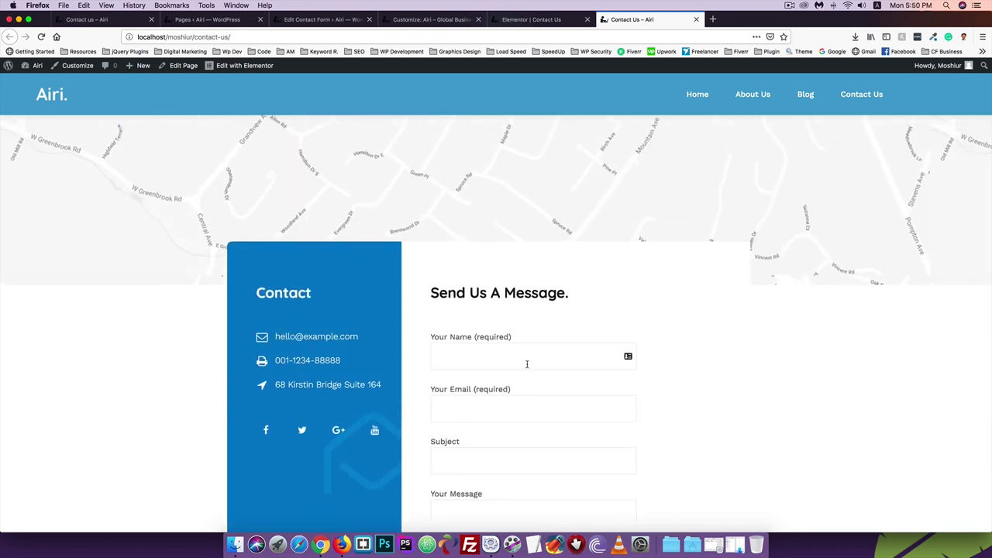
pyautogui.scroll(-5, 731, 297)
pyautogui.scroll(3, 729, 175)
pyautogui.scroll(2, 735, 172)
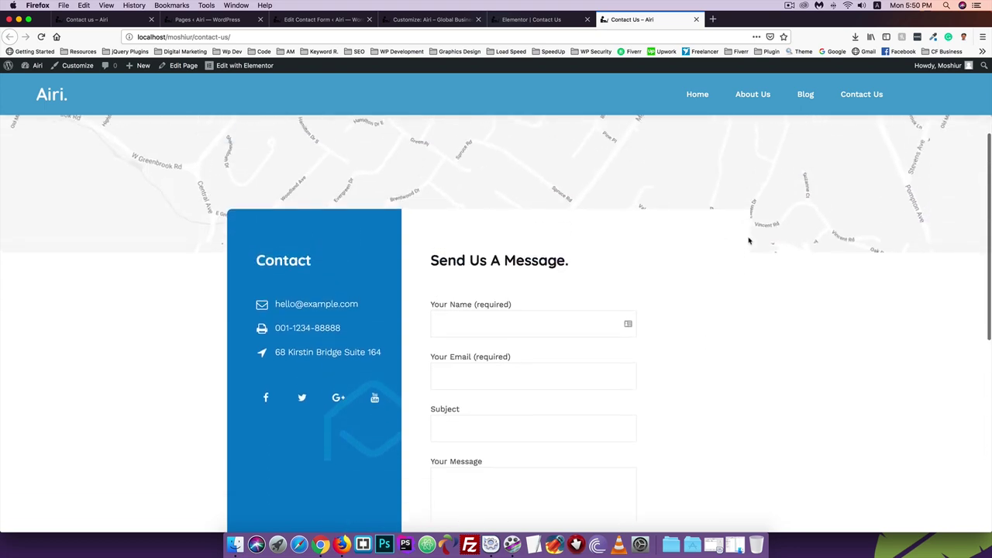
# Return to the Elementor editor and give the "Send Us A Message." column a 10 px border radius on all corners
pyautogui.click(431, 20)
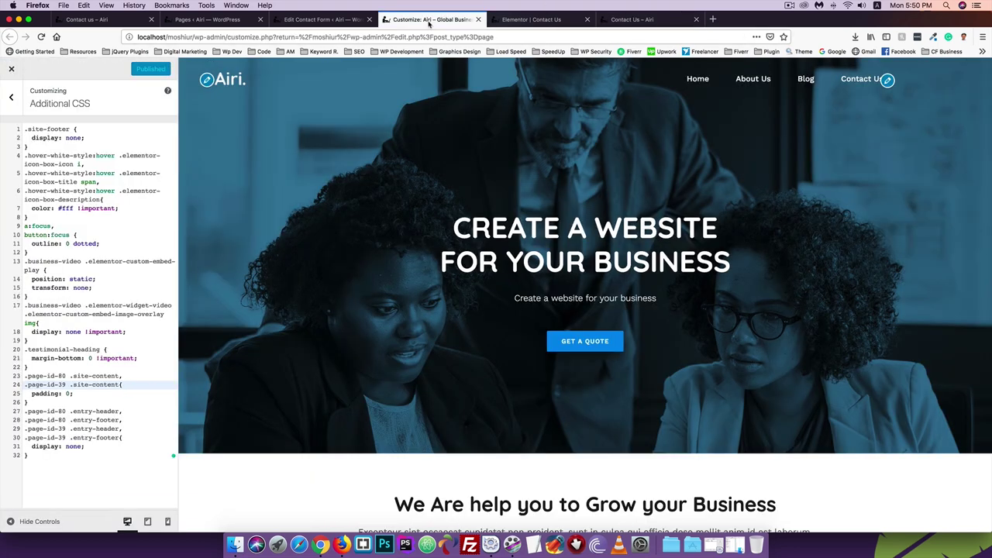
pyautogui.click(532, 20)
pyautogui.scroll(-2, 410, 276)
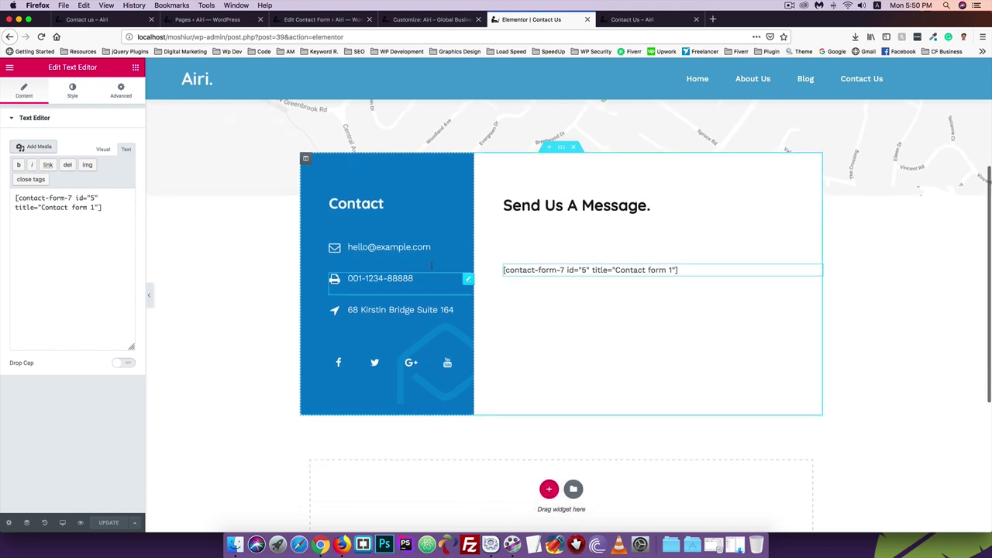
pyautogui.rightClick(575, 174)
pyautogui.click(605, 179)
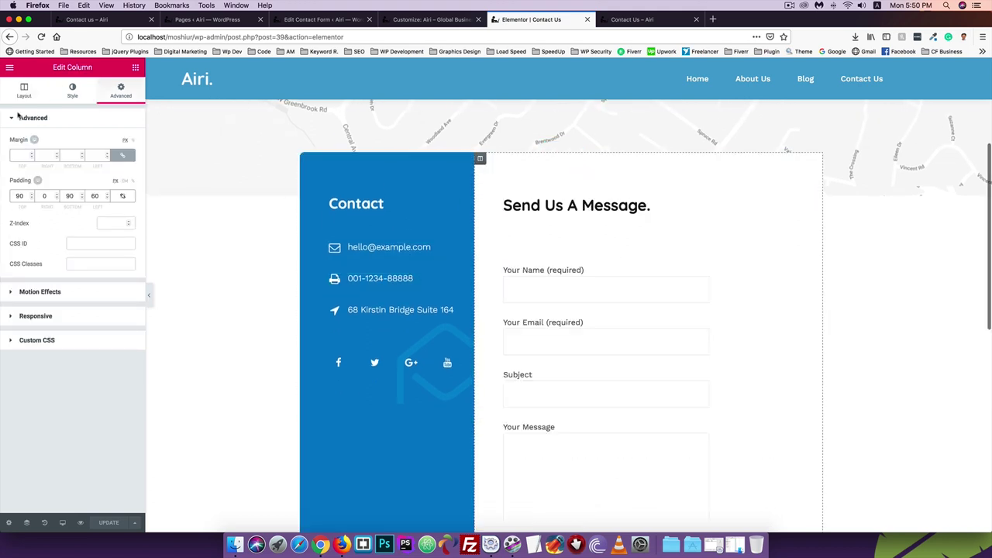
pyautogui.click(73, 87)
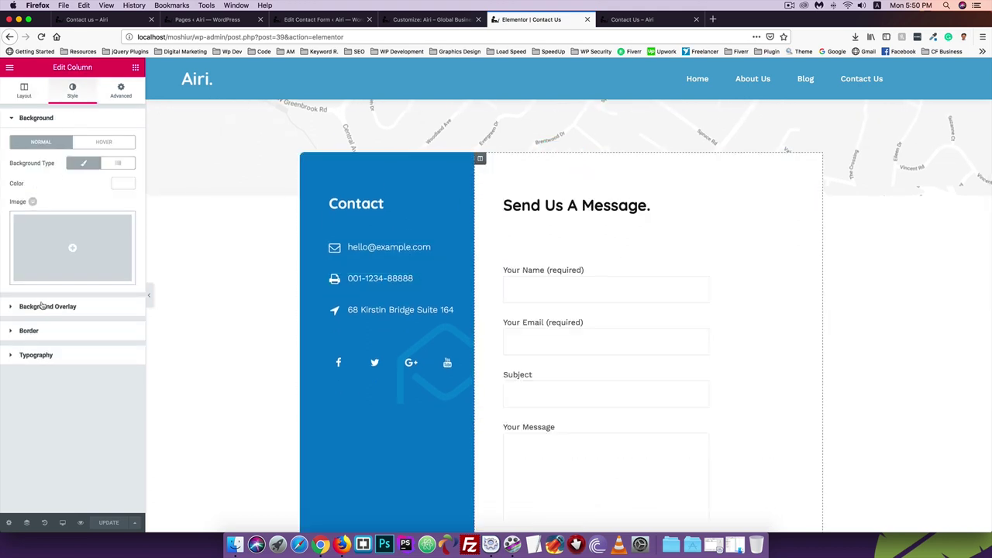
pyautogui.click(34, 331)
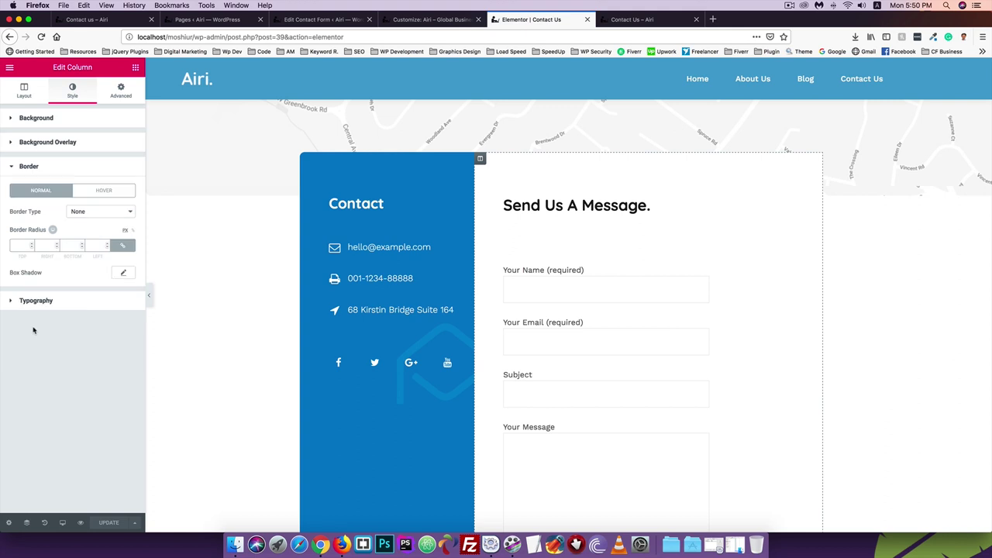
pyautogui.click(120, 275)
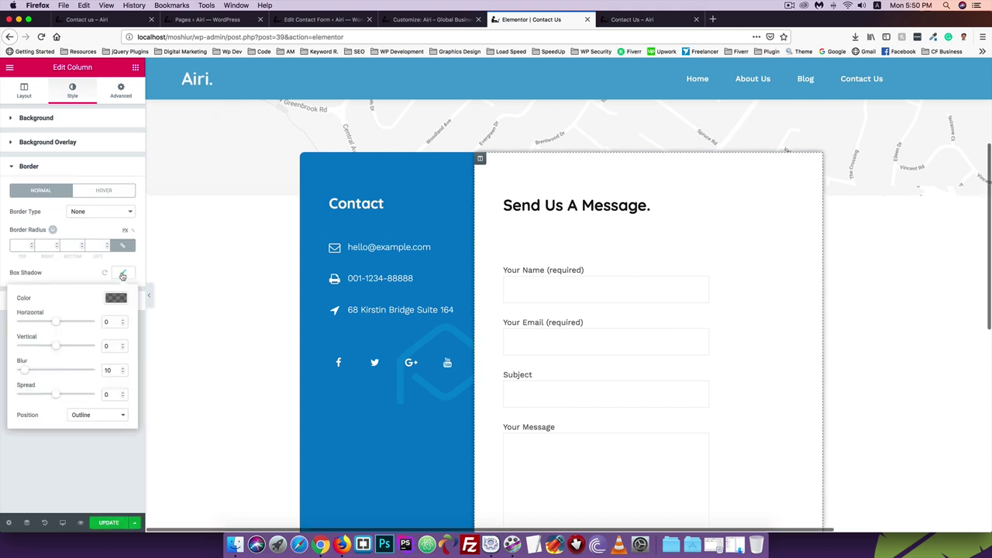
pyautogui.click(22, 246)
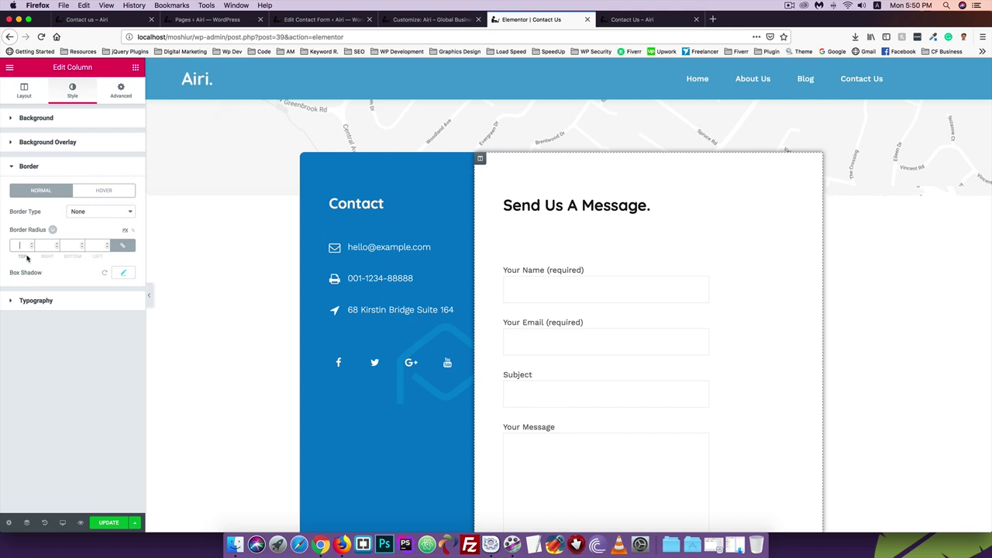
pyautogui.write('10')
# Set the form column's box shadow color to rgba(0,0,0,0.2)
pyautogui.click(124, 273)
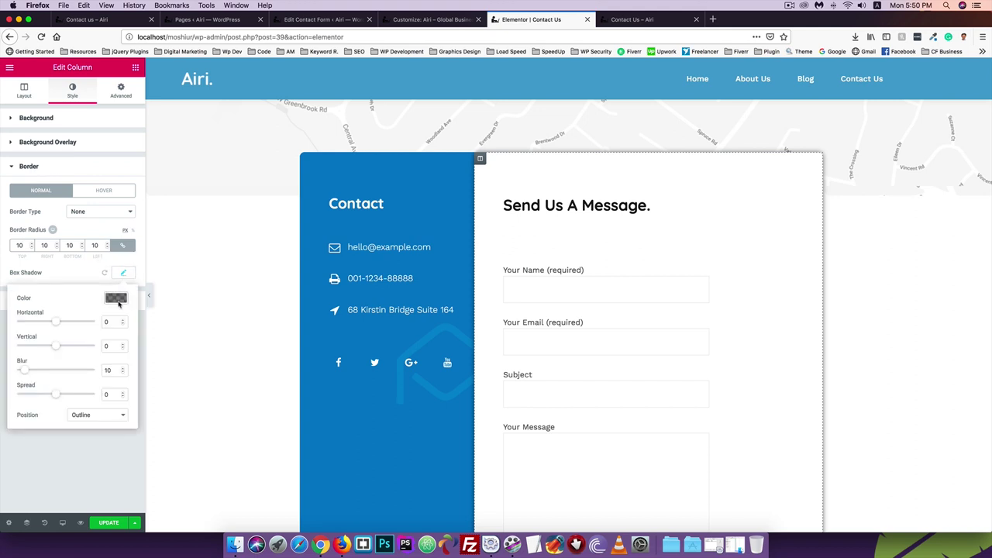
pyautogui.click(116, 299)
pyautogui.moveTo(119, 366); pyautogui.dragTo(117, 399)
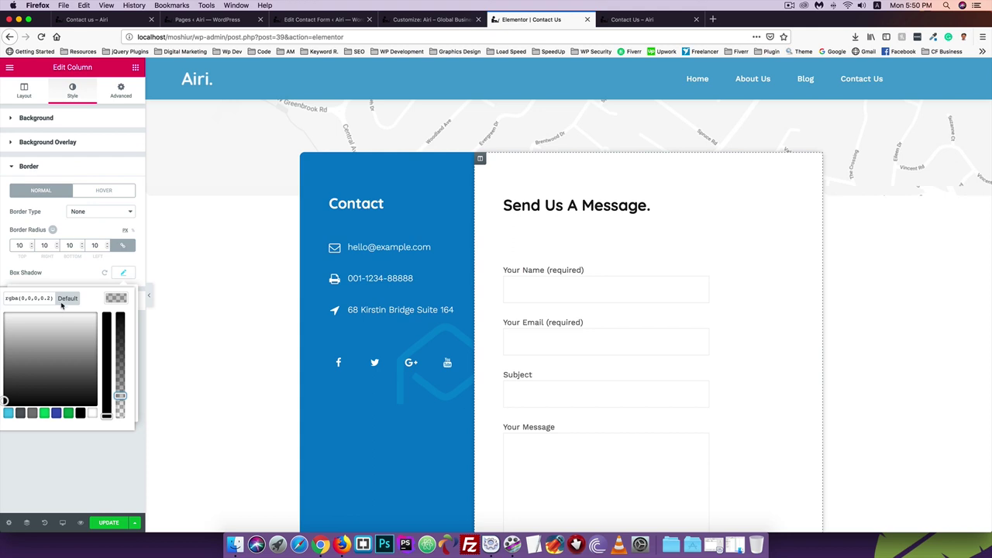
pyautogui.click(110, 299)
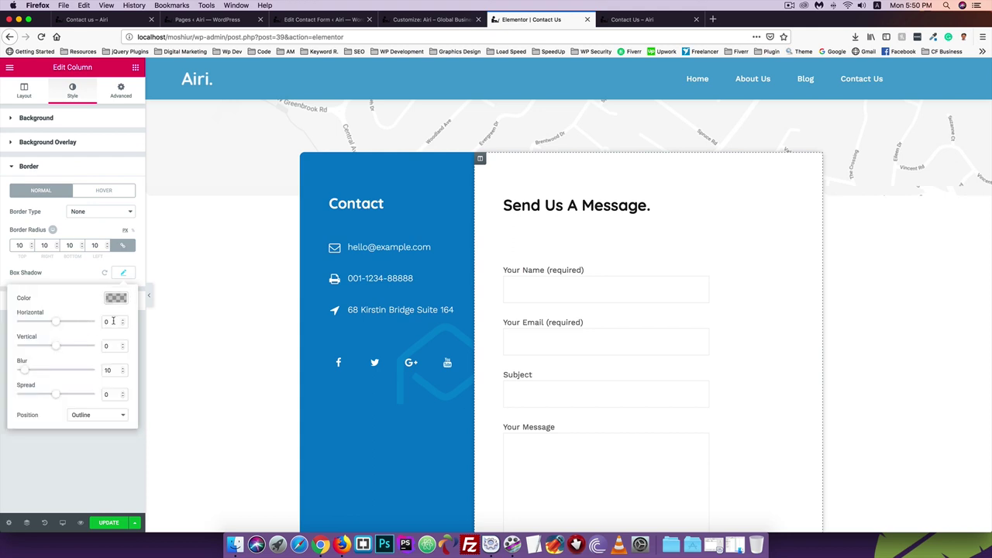
# Set the box shadow's horizontal and vertical offsets to 5 and its blur to 30, and update the page
pyautogui.doubleClick(113, 321)
pyautogui.write('5')
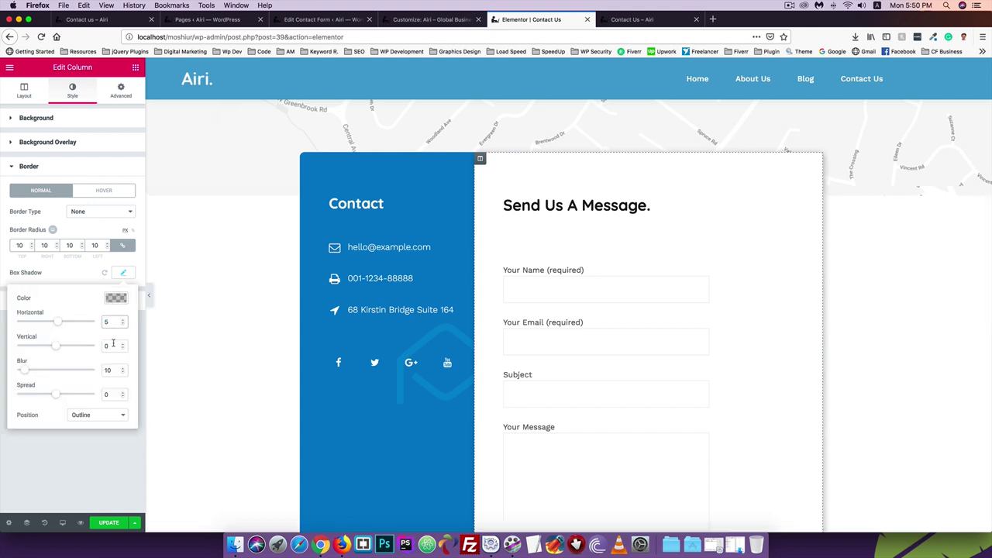
pyautogui.doubleClick(113, 345)
pyautogui.write('5')
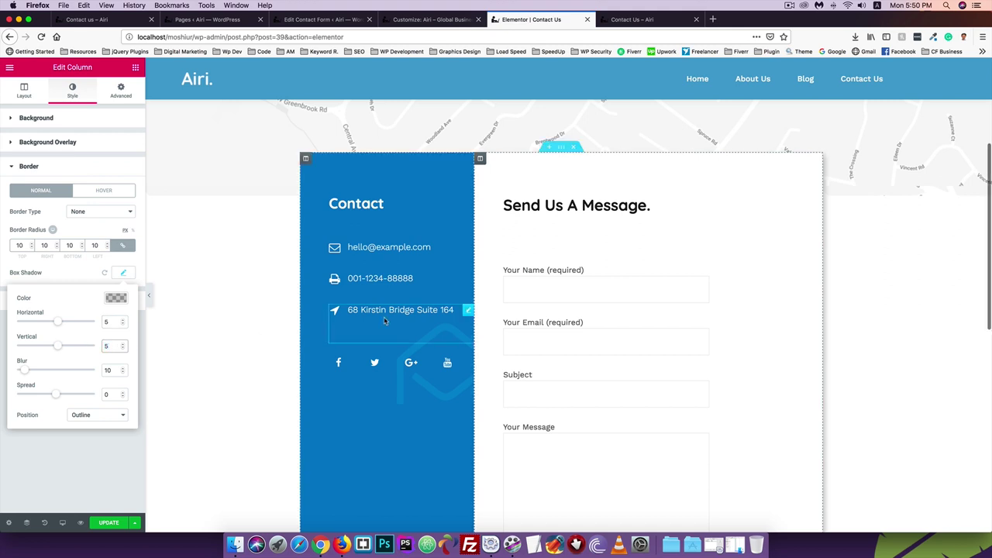
pyautogui.scroll(-3, 384, 320)
pyautogui.scroll(-2, 384, 321)
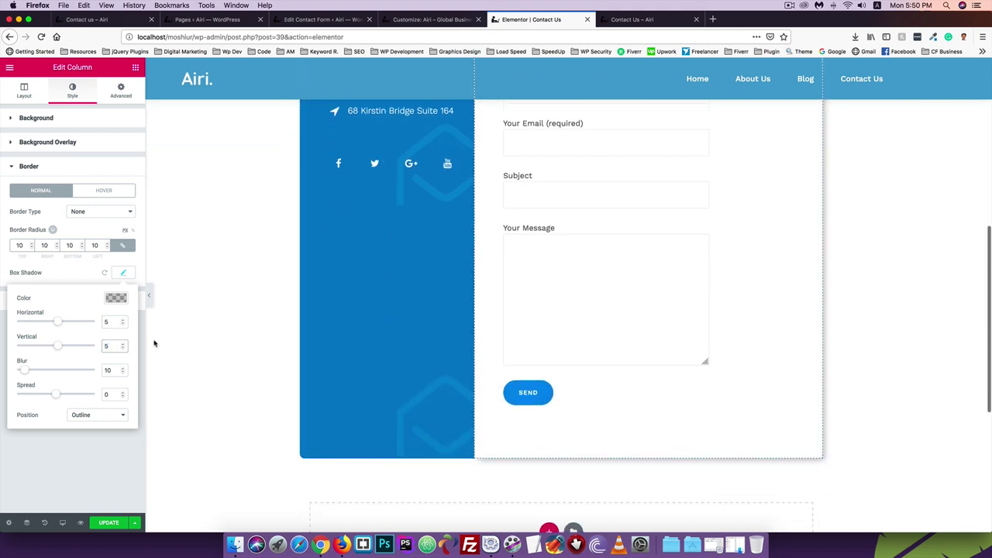
pyautogui.doubleClick(113, 371)
pyautogui.write('30')
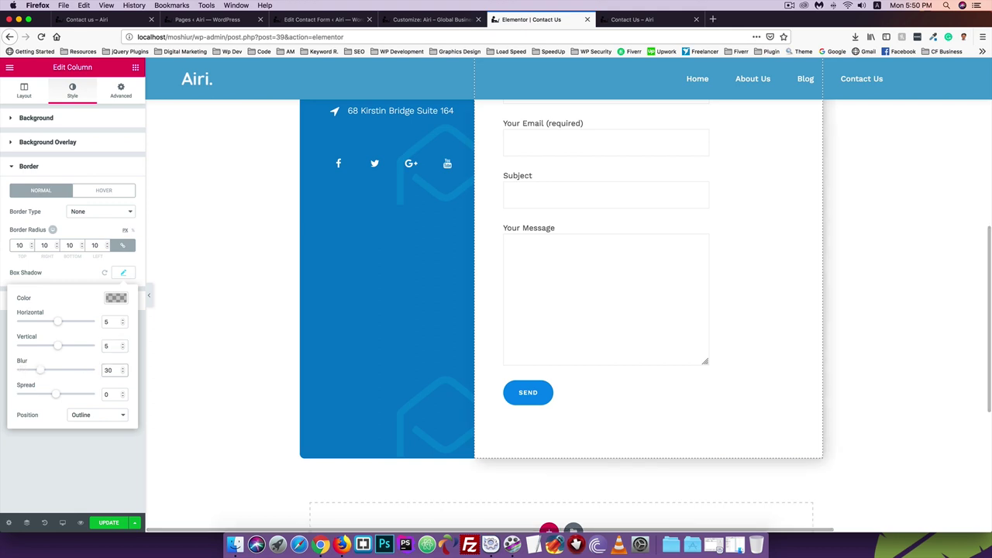
pyautogui.click(115, 523)
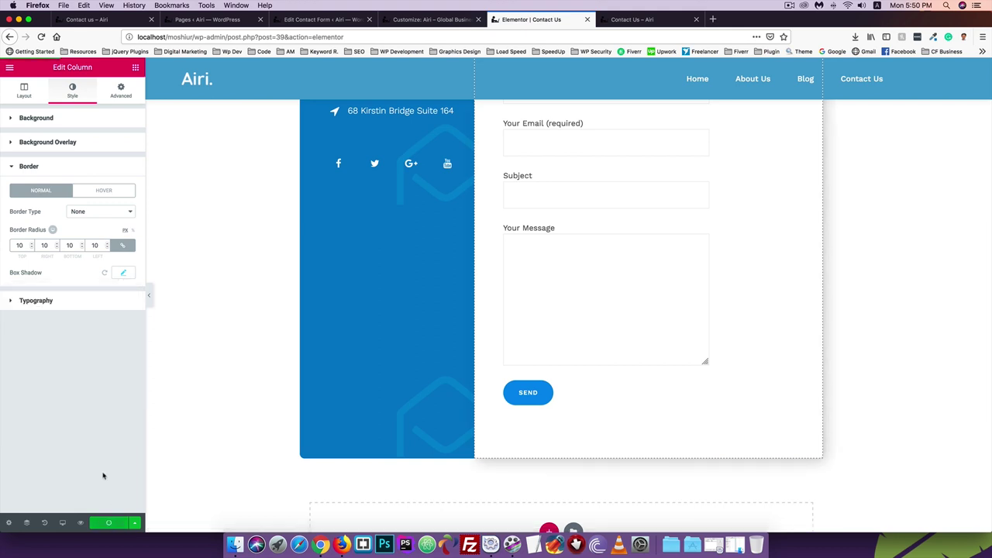
# Reload the live Contact Us page and examine the form column's shadow and rounded corners beside the blue contact box
pyautogui.click(659, 20)
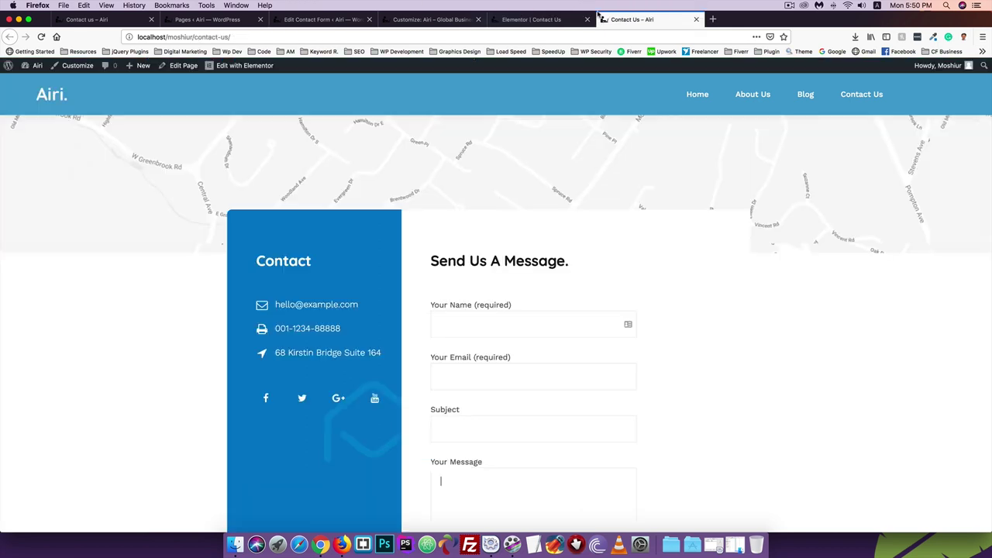
pyautogui.click(41, 37)
pyautogui.scroll(-5, 46, 219)
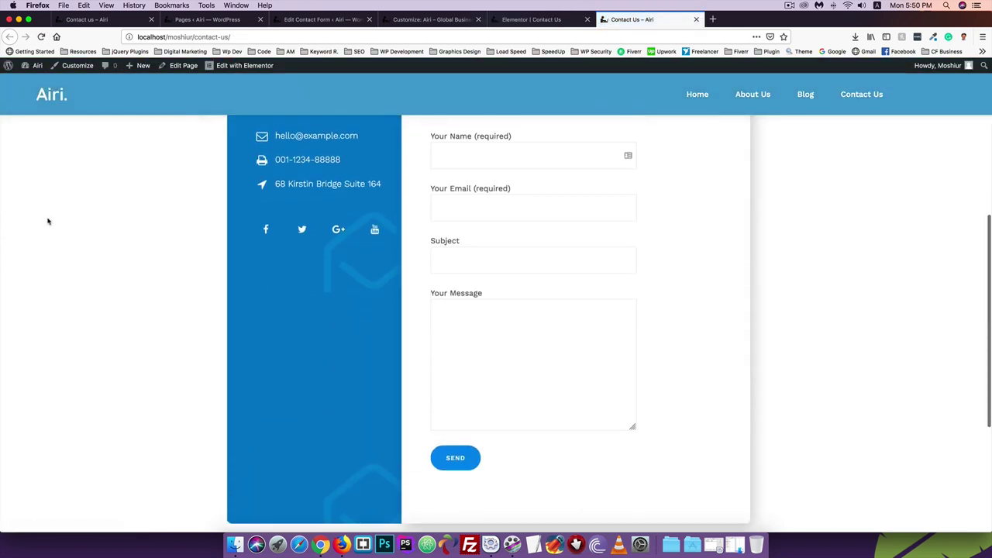
pyautogui.scroll(2, 46, 222)
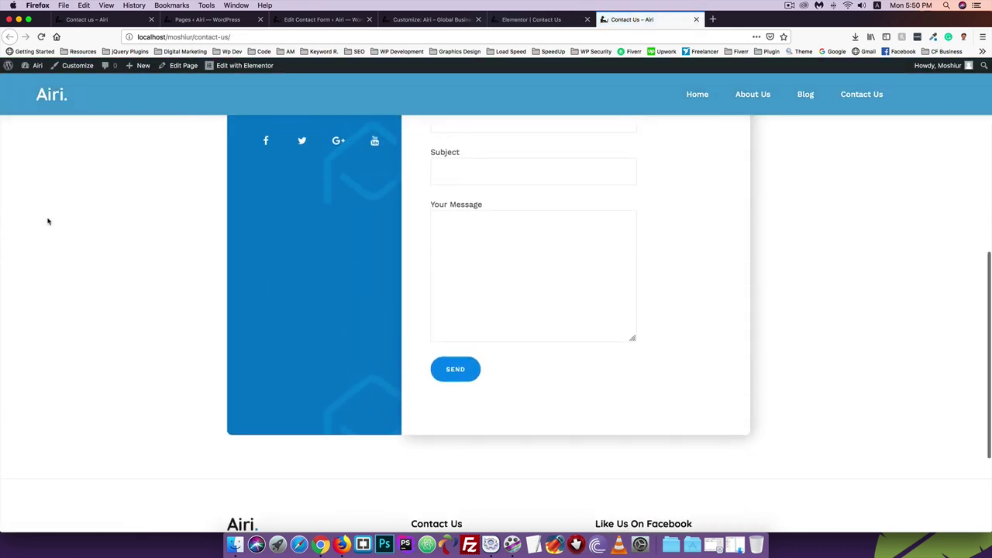
pyautogui.scroll(-1, 46, 221)
pyautogui.scroll(5, 368, 357)
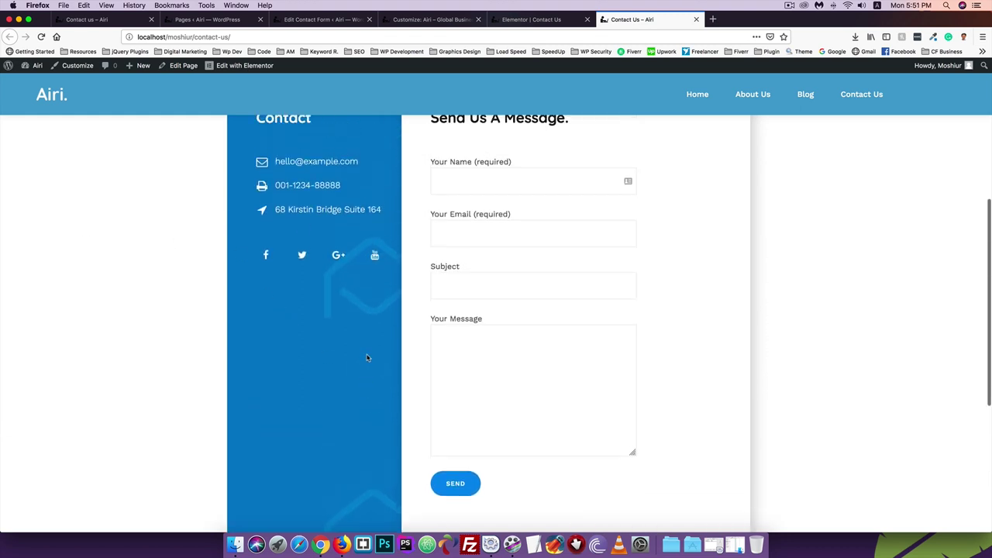
pyautogui.scroll(-1, 367, 358)
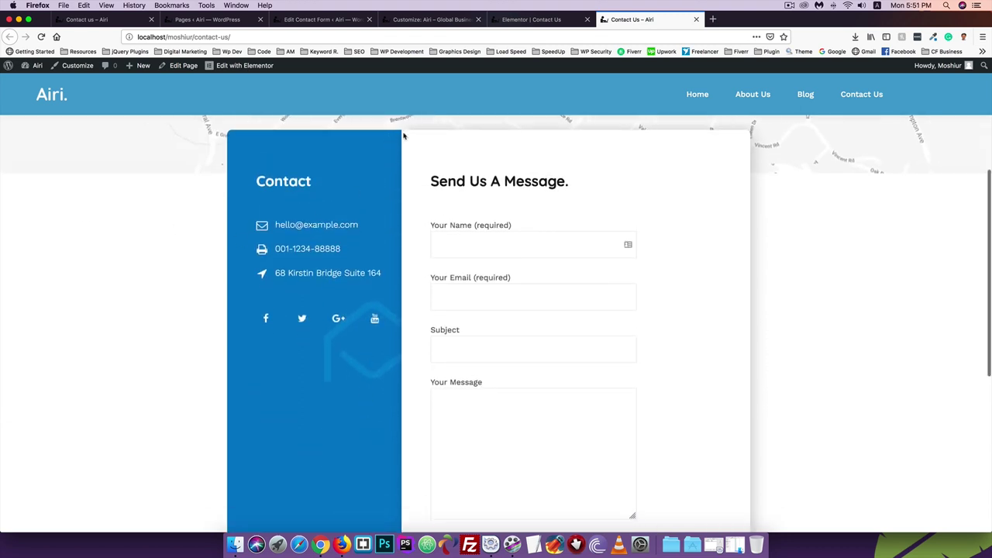
pyautogui.scroll(-3, 405, 140)
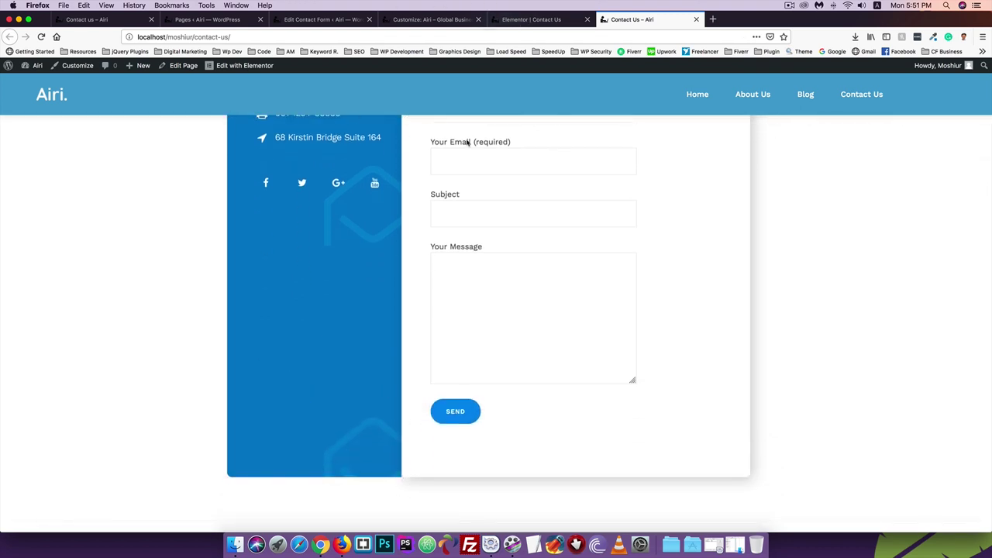
pyautogui.scroll(3, 468, 142)
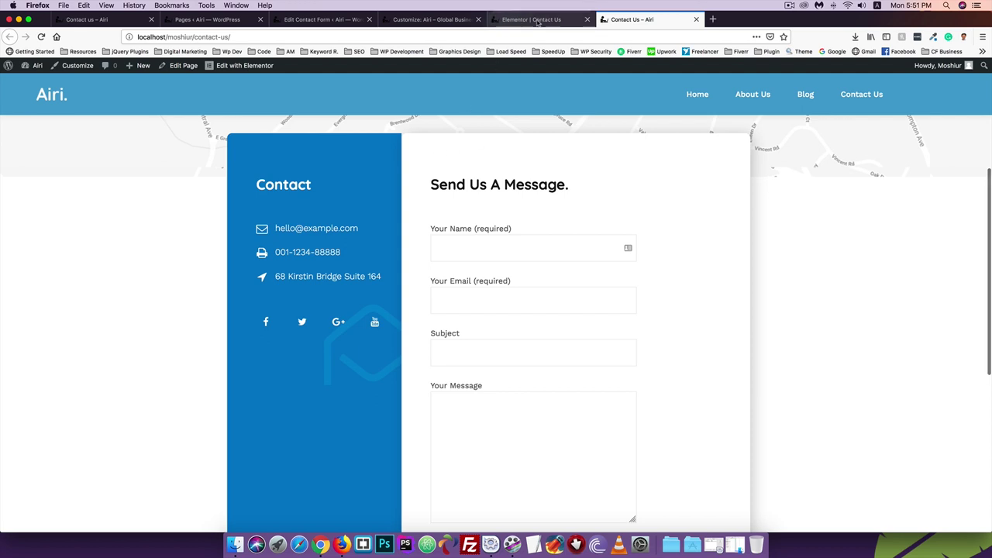
# Back in the Elementor editor, unlink the form column's border radius values and set only the top value to 0
pyautogui.click(520, 21)
pyautogui.moveTo(26, 245); pyautogui.dragTo(2, 245)
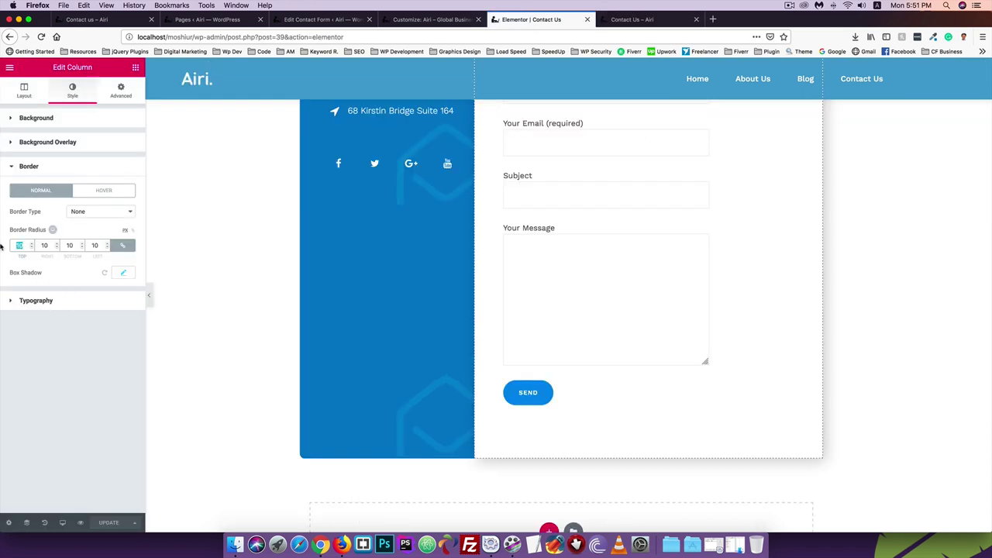
pyautogui.write('0')
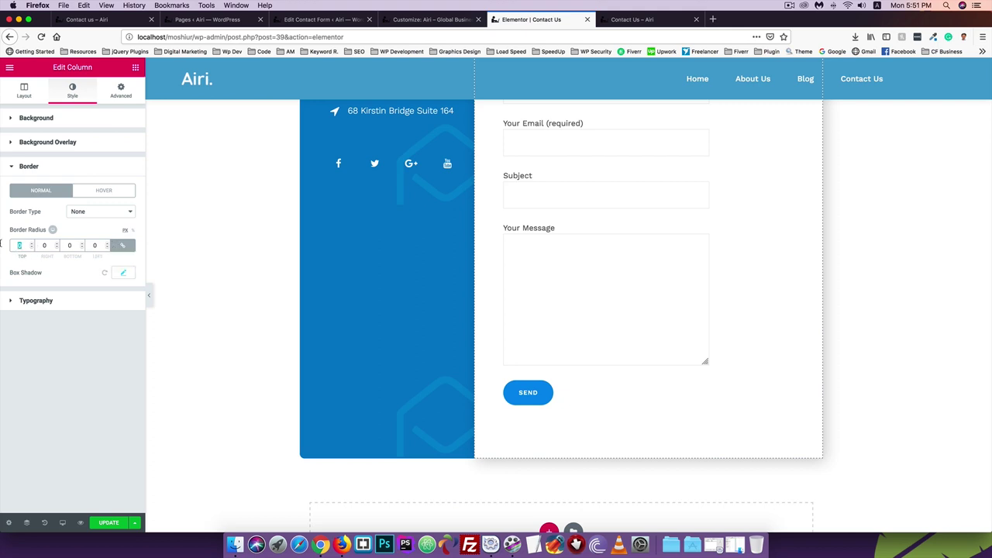
pyautogui.write('10')
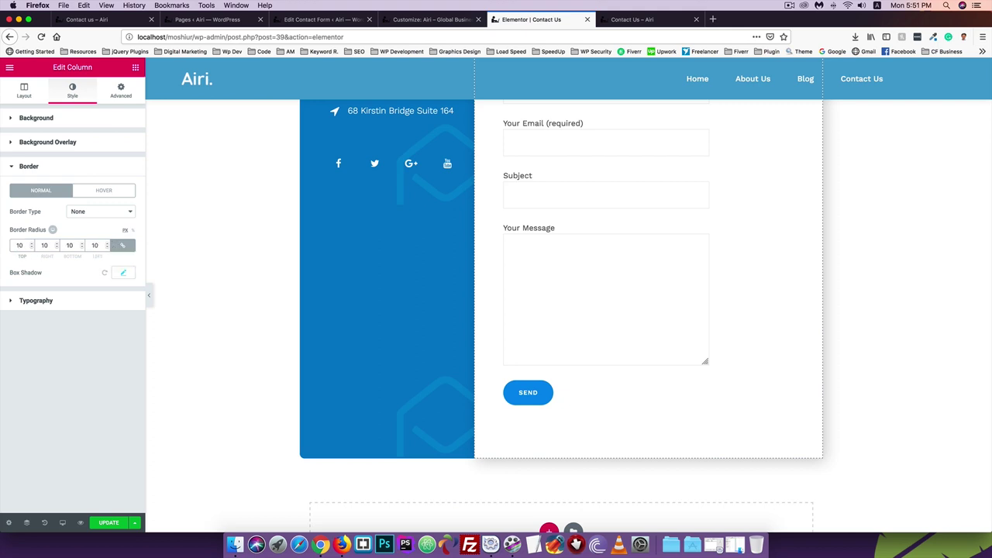
pyautogui.click(122, 246)
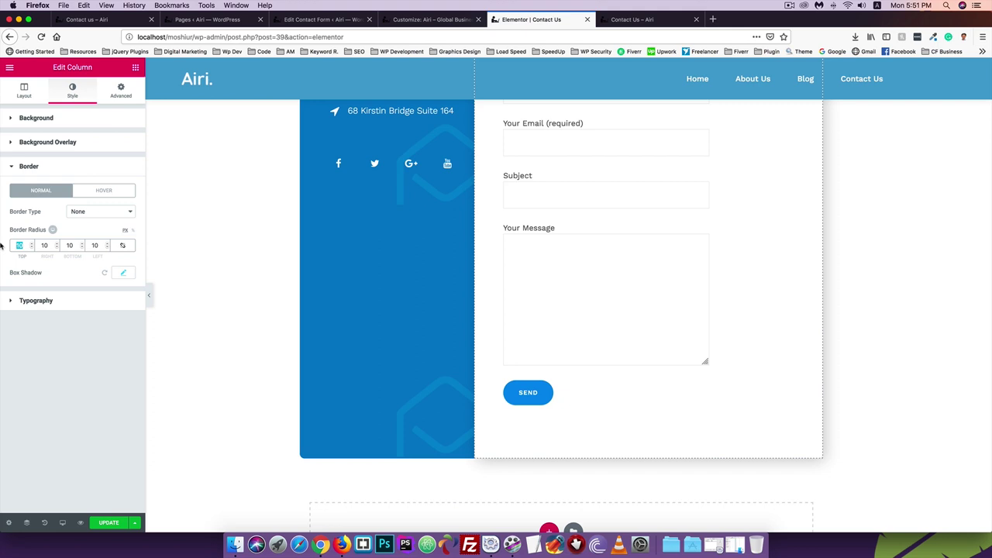
pyautogui.scroll(5, 178, 275)
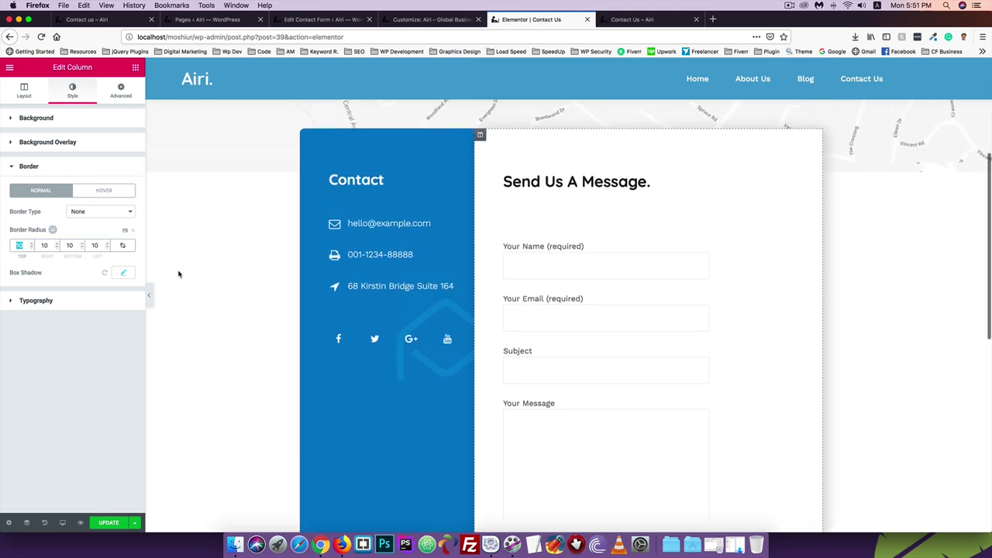
pyautogui.write('0')
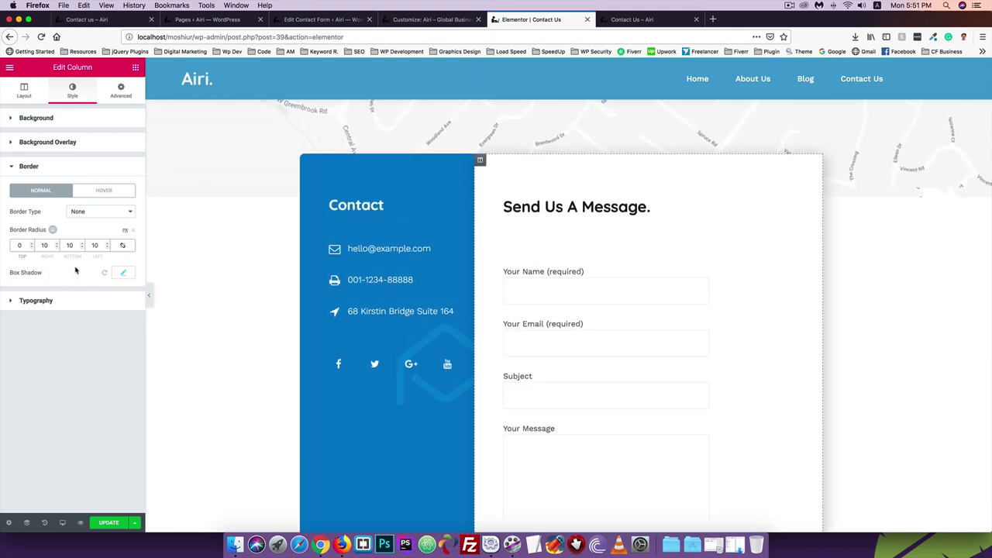
# Set the form column's left border radius value to 0 and update the page
pyautogui.scroll(-4, 344, 268)
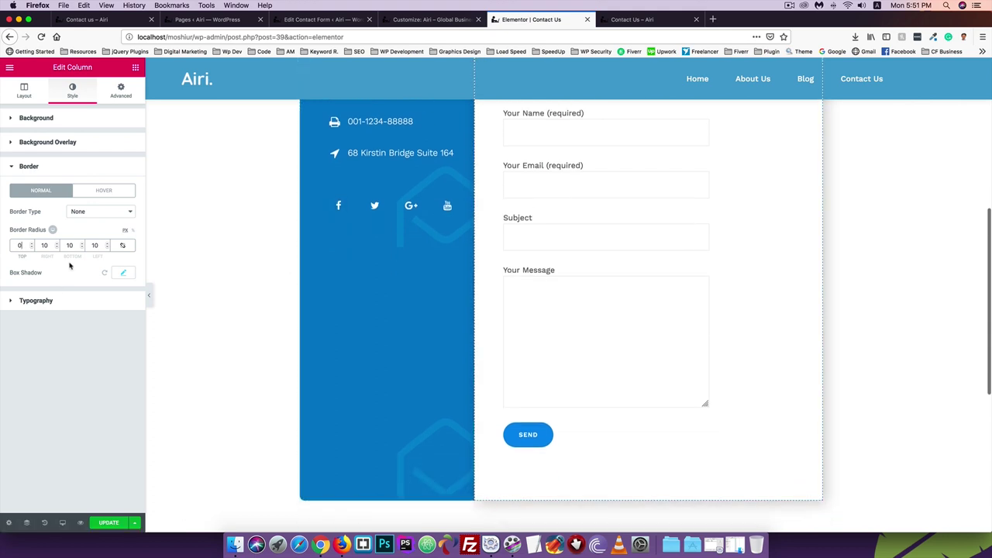
pyautogui.doubleClick(96, 245)
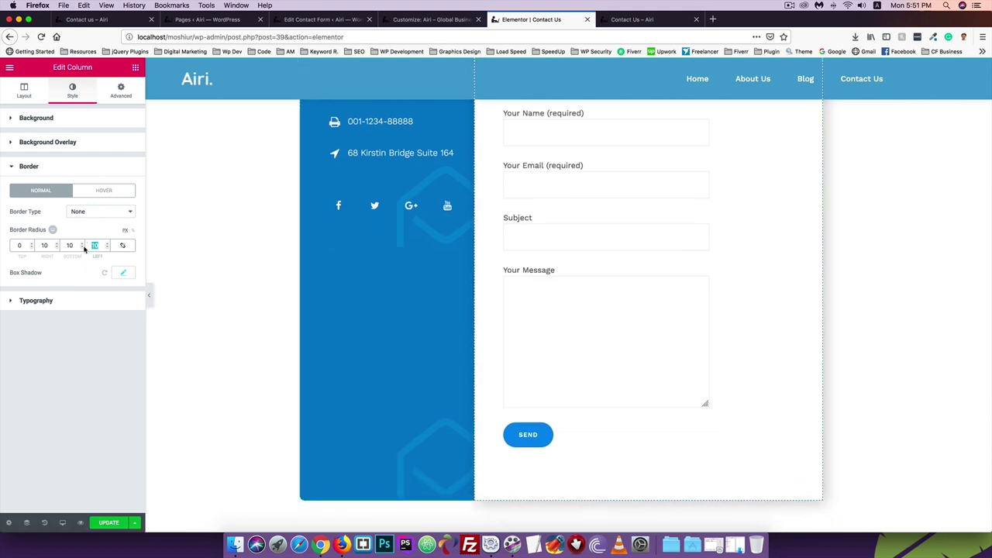
pyautogui.write('0')
pyautogui.click(109, 522)
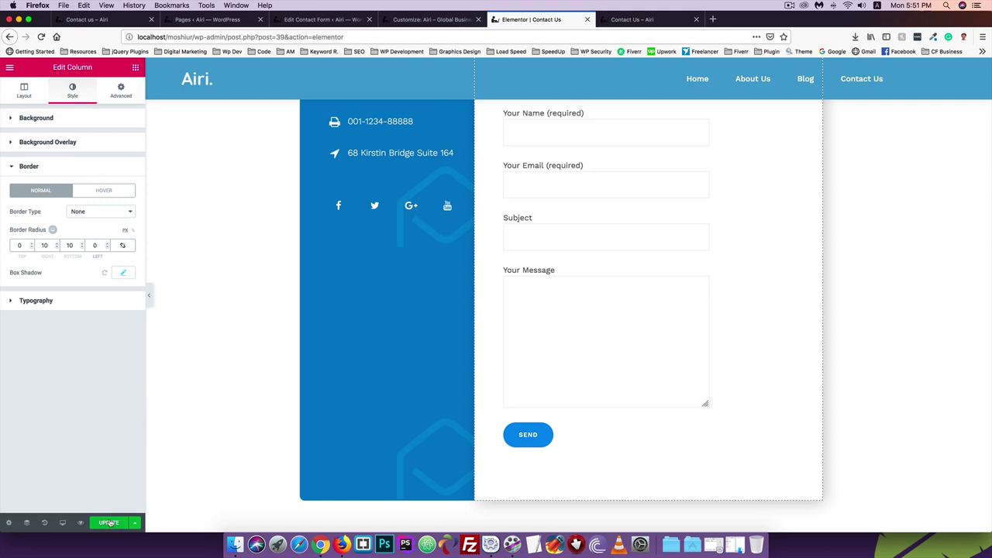
# Reload the live Contact Us page and check the corners where the form column meets the blue contact box
pyautogui.click(609, 22)
pyautogui.click(41, 36)
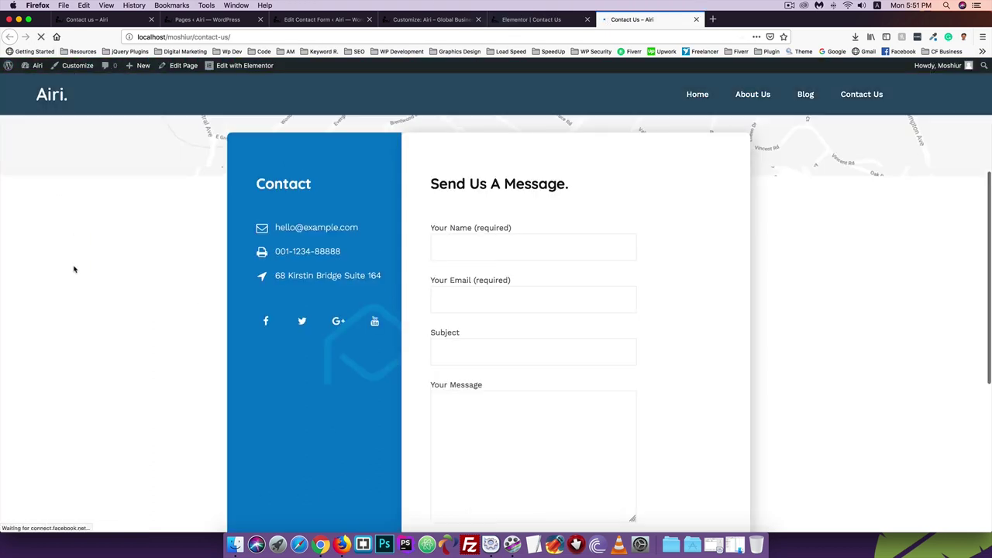
pyautogui.scroll(-3, 411, 166)
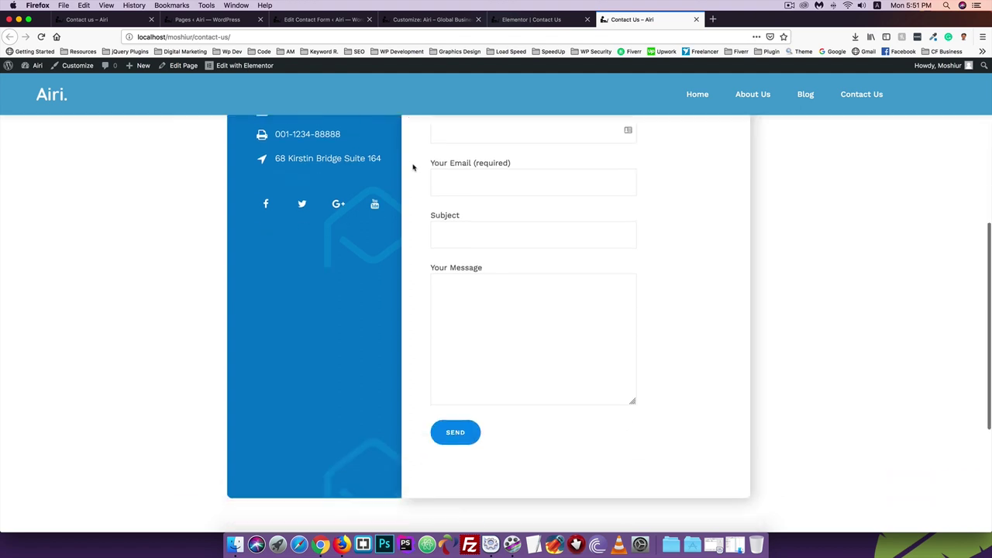
pyautogui.scroll(-1, 413, 166)
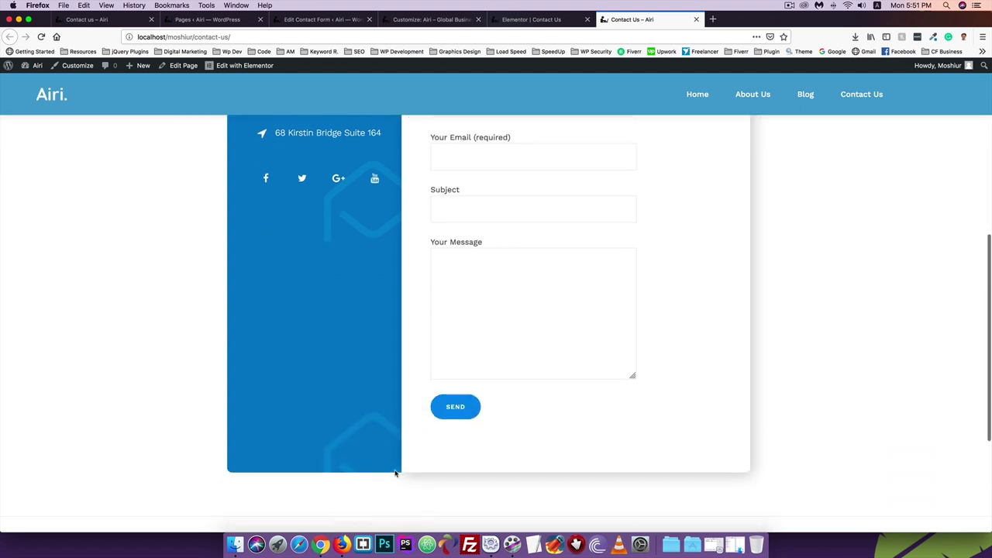
pyautogui.scroll(6, 262, 479)
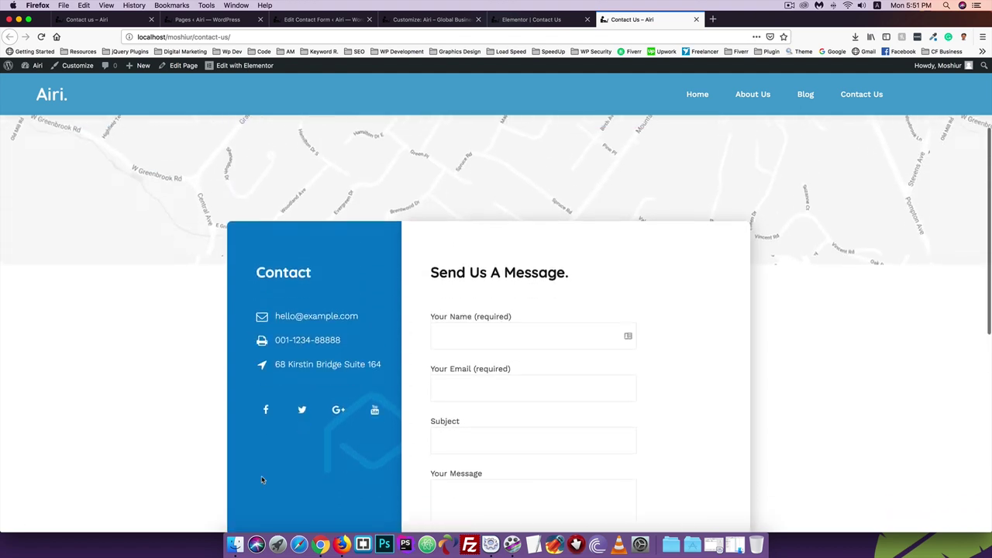
# Compare the form's fields and column height on the live Contact Us page with the form layout on the reference page
pyautogui.scroll(-3, 421, 188)
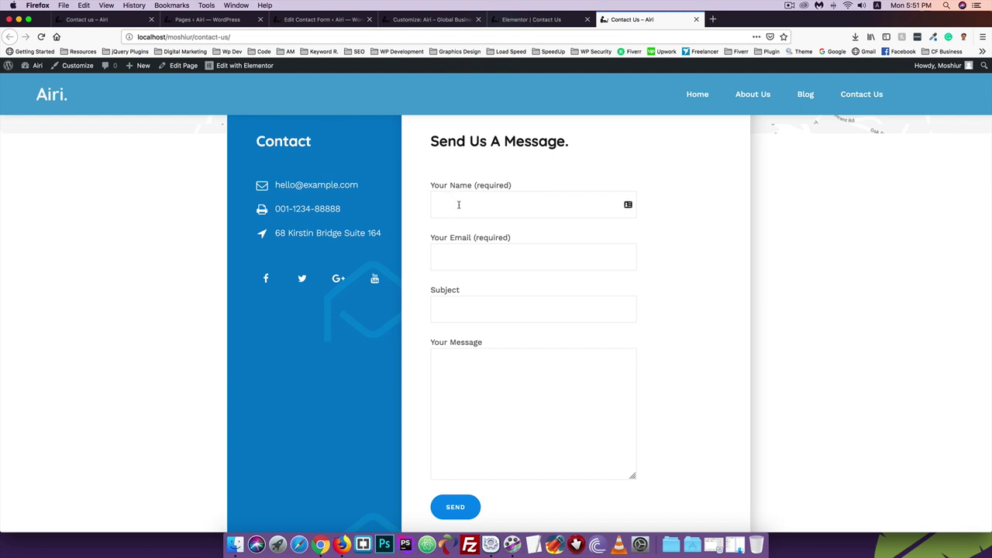
pyautogui.click(106, 21)
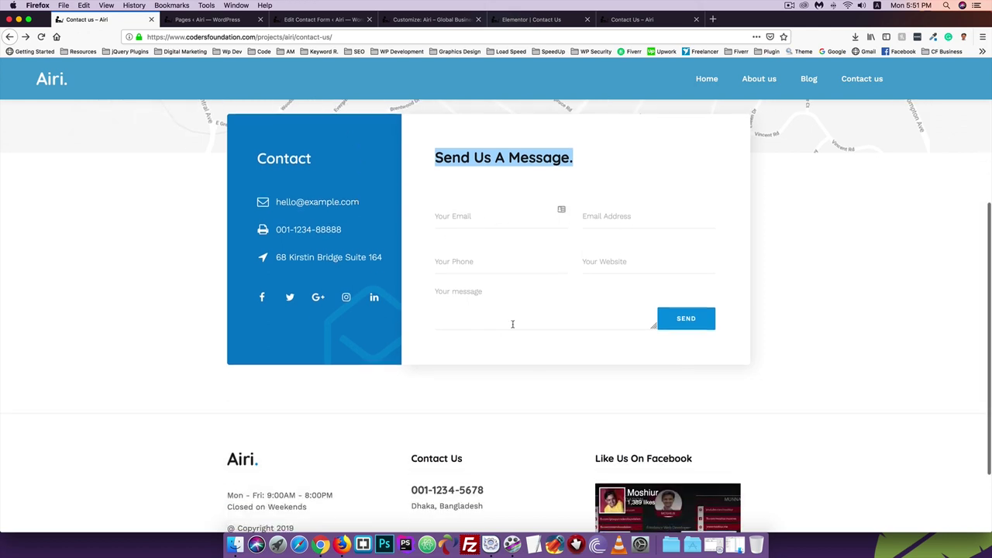
pyautogui.click(471, 209)
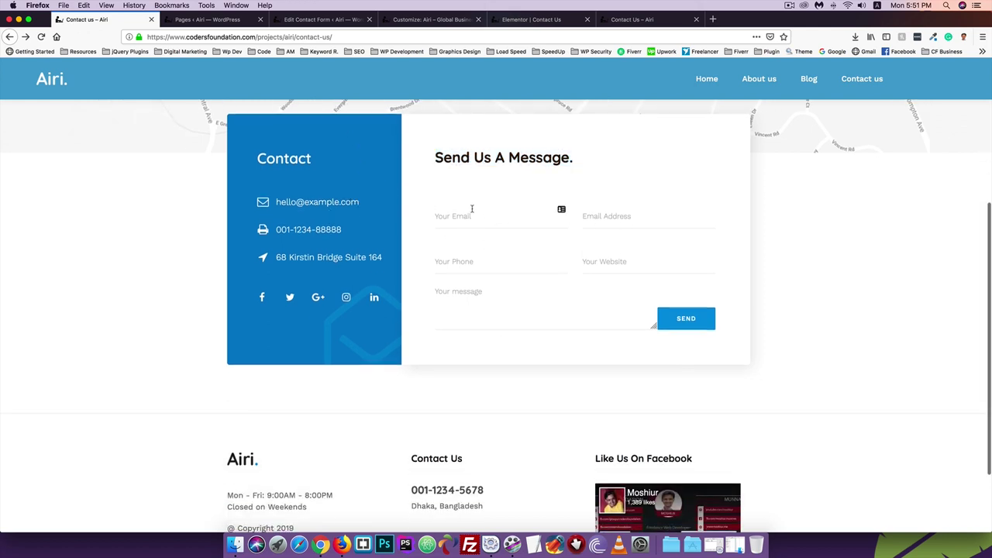
pyautogui.hotkey('ctrl', 'shift', 'Tab')
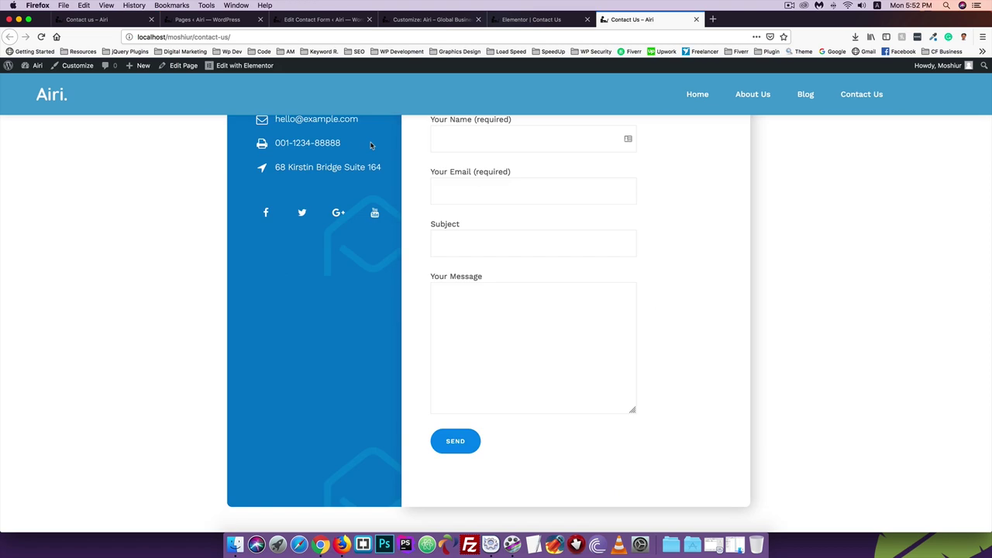
pyautogui.scroll(-1, 371, 264)
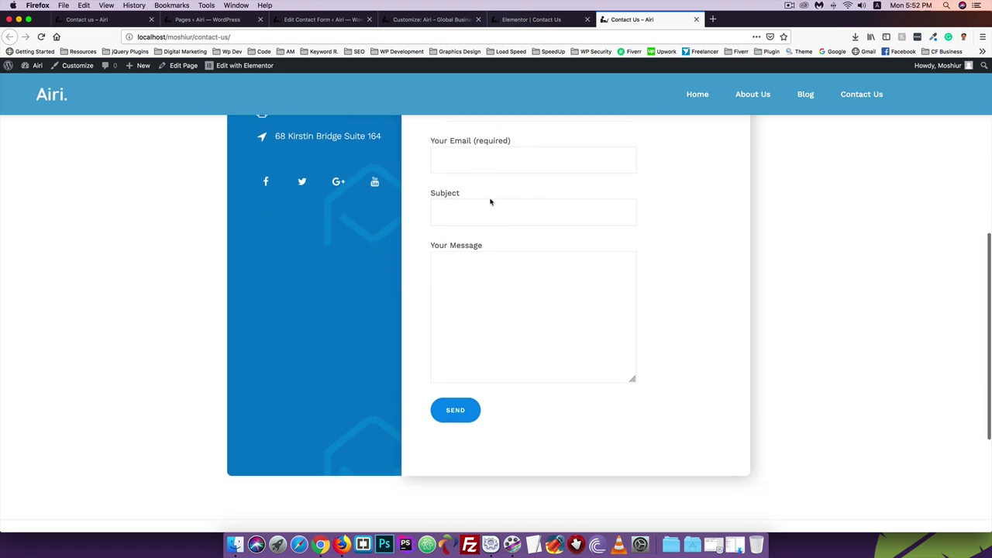
pyautogui.scroll(-1, 321, 214)
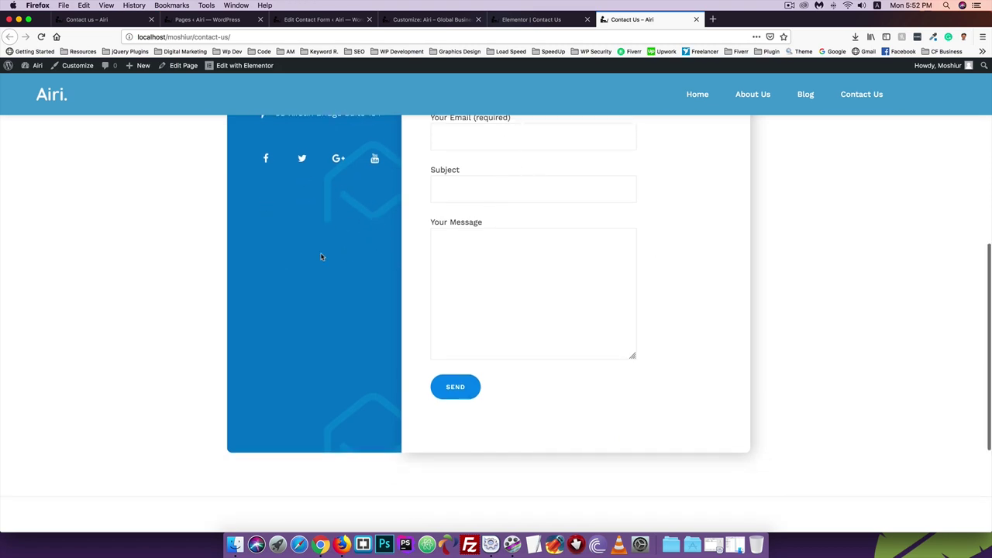
pyautogui.scroll(1, 326, 248)
pyautogui.scroll(1, 328, 236)
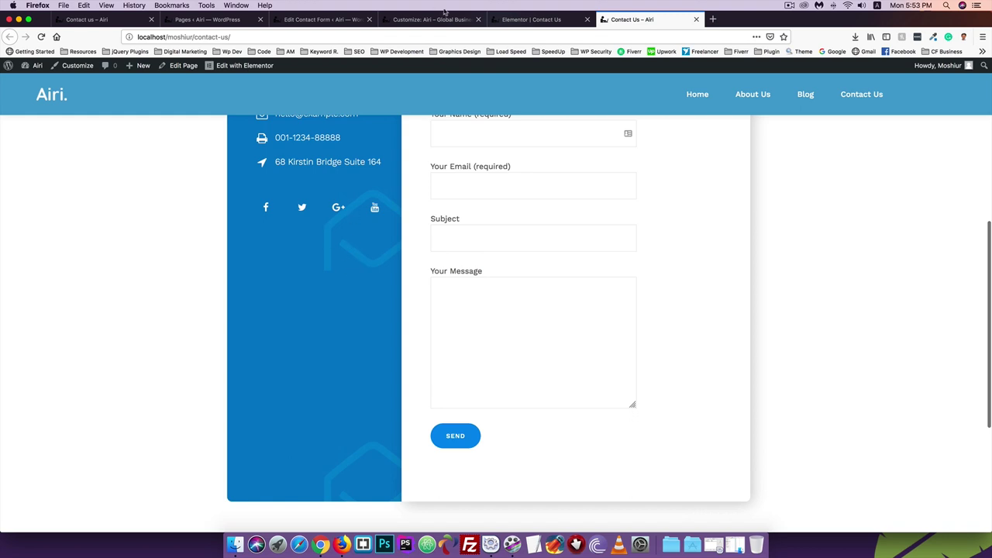
# In the Elementor editor, set the blue contact column's background image repeat to No-repeat and update the page
pyautogui.click(505, 21)
pyautogui.rightClick(343, 232)
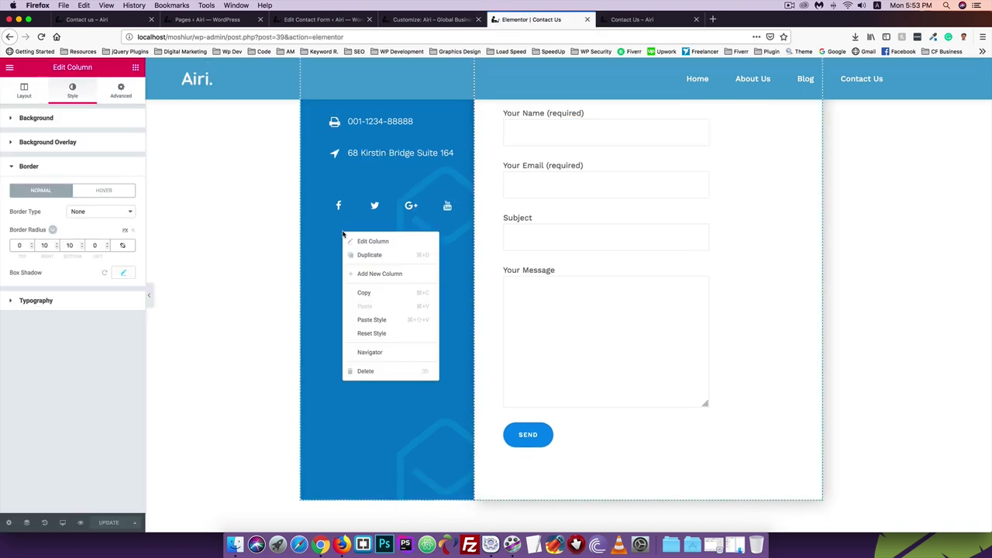
pyautogui.click(373, 242)
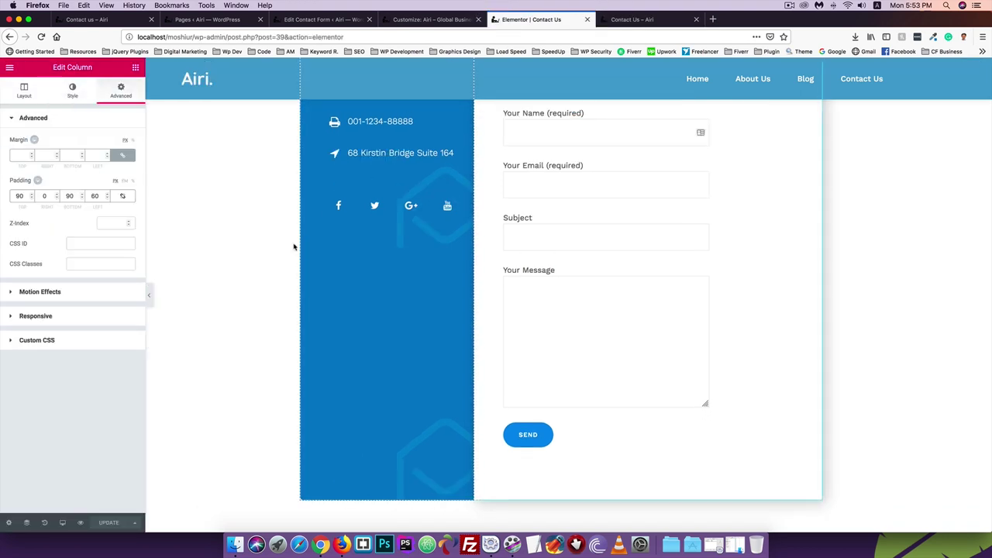
pyautogui.click(73, 91)
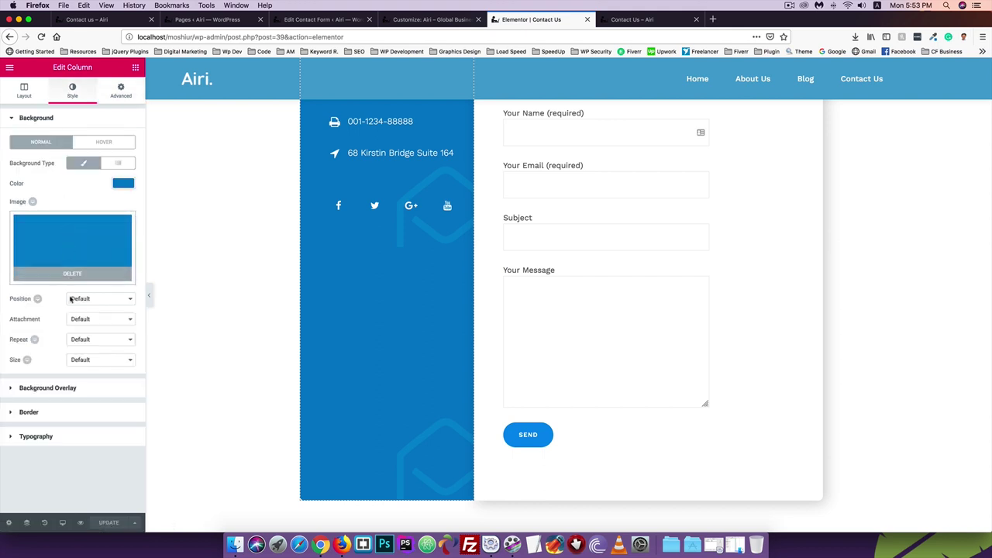
pyautogui.click(78, 339)
pyautogui.click(80, 348)
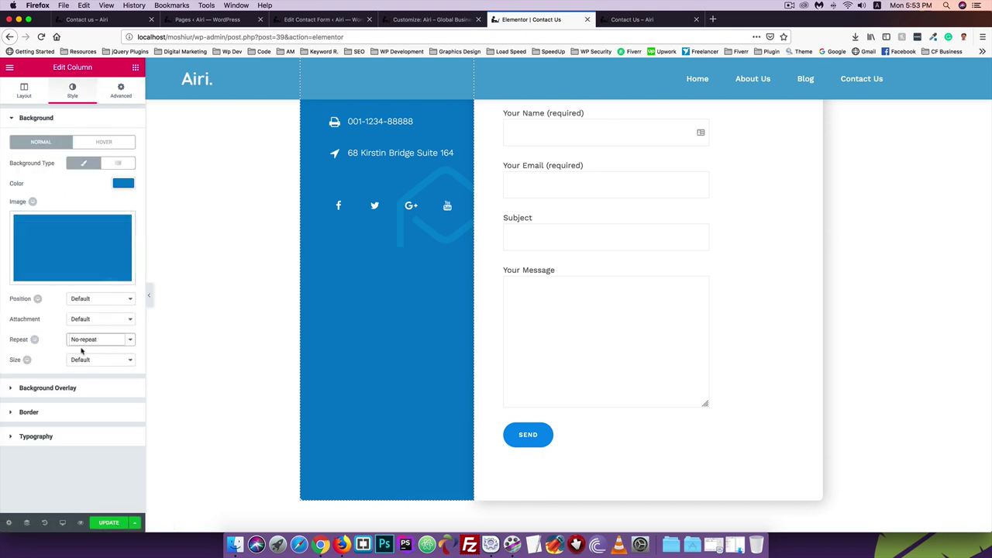
pyautogui.click(109, 523)
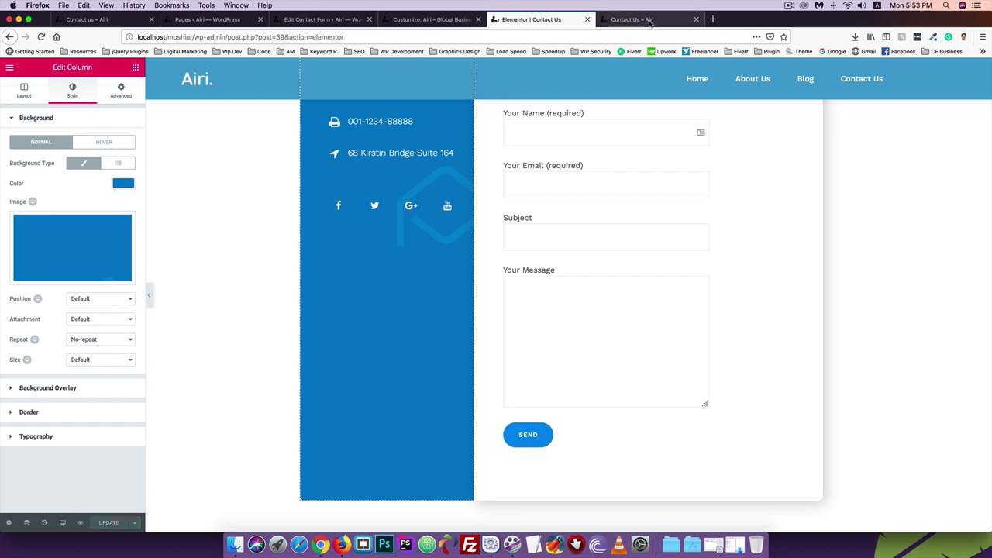
# Switch to the WordPress Contact Forms list and add a new form titled "Contact Form Business"
pyautogui.click(295, 18)
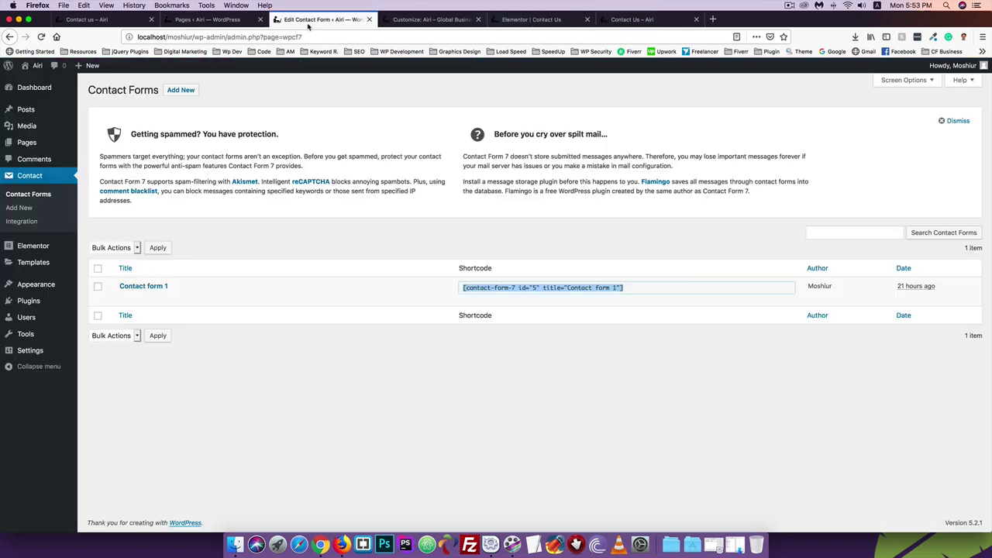
pyautogui.click(214, 210)
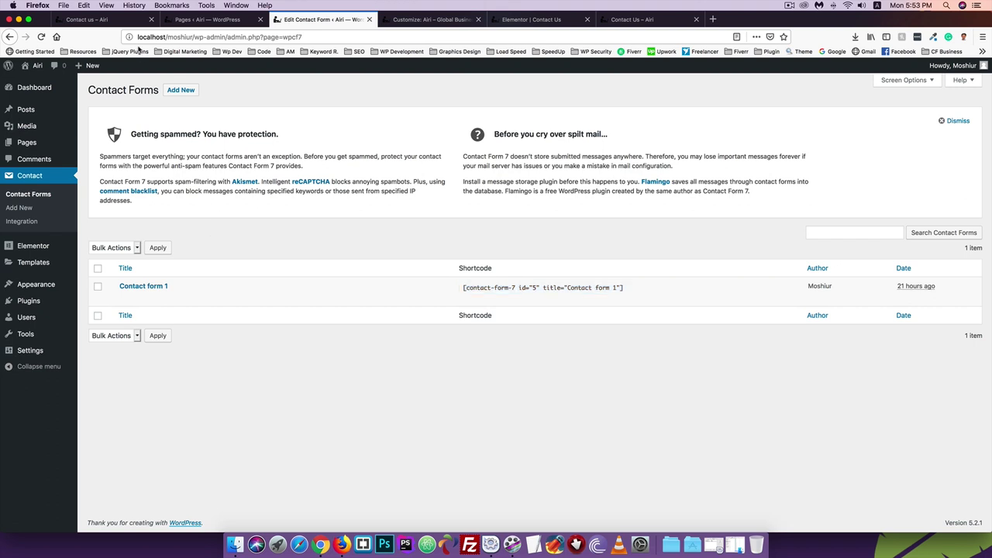
pyautogui.click(174, 91)
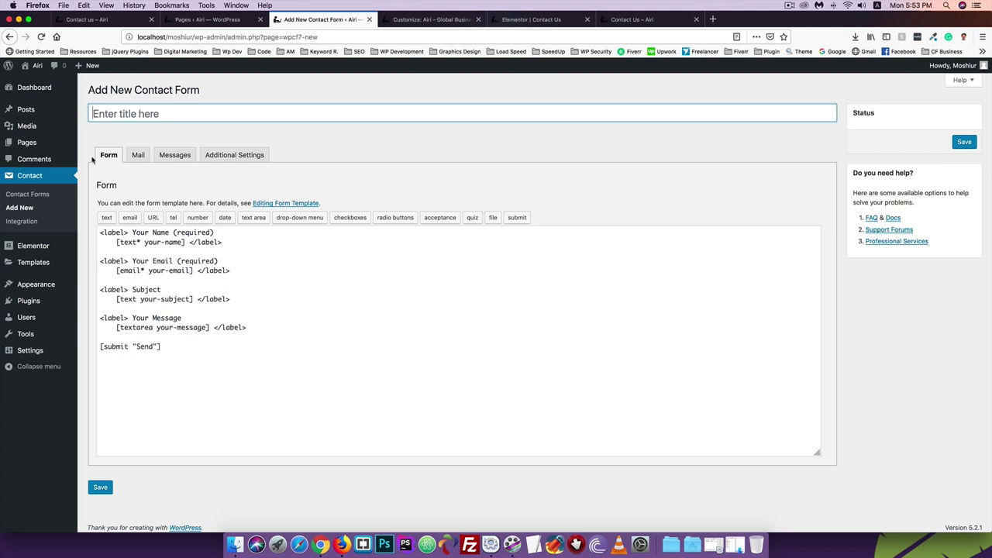
pyautogui.write('Contact Form Business')
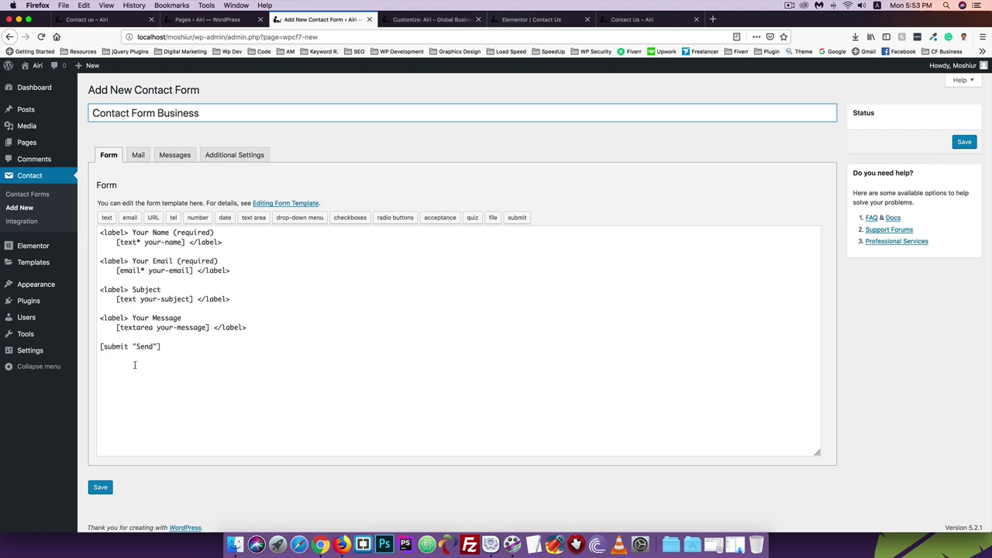
# Clear all the default code from the new contact form's template
pyautogui.click(168, 347)
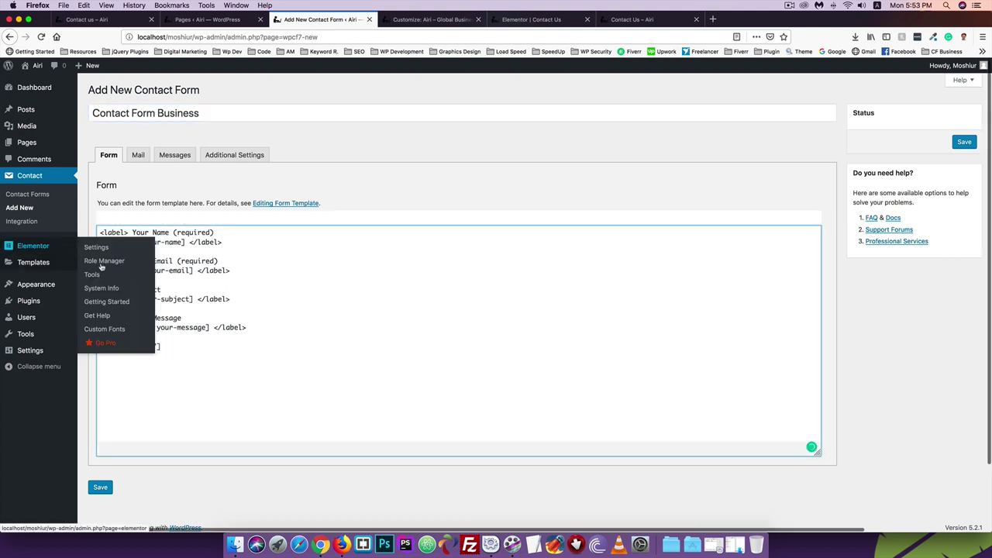
pyautogui.press('super+a')
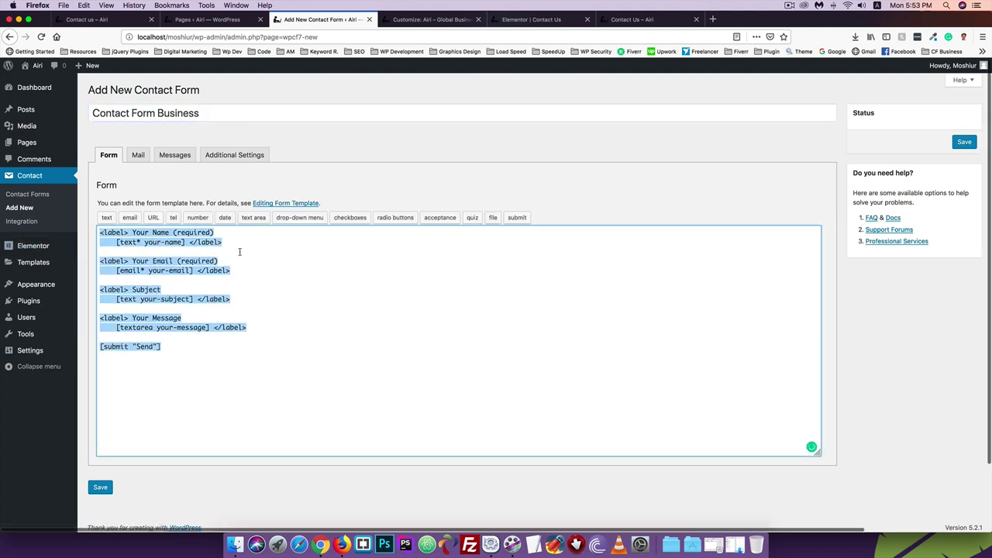
pyautogui.press('BackSpace')
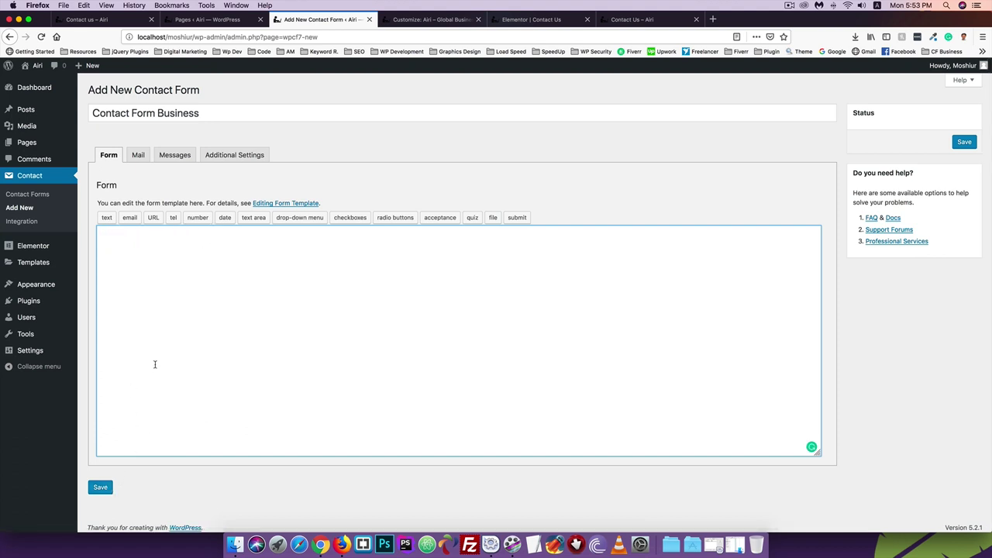
# Add a wrapper div with the class "contact-business-form" to the form template, with blank lines between its opening and closing tags
pyautogui.scroll(-1, 154, 363)
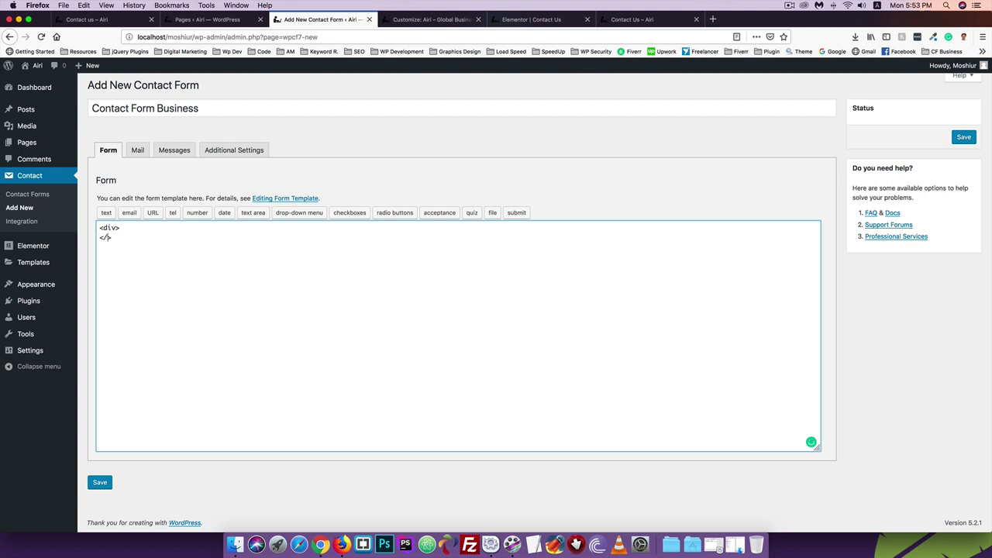
pyautogui.write('div')
pyautogui.click(119, 228)
pyautogui.write('class="contact-f')
pyautogui.press('BackSpace')
pyautogui.write('form-')
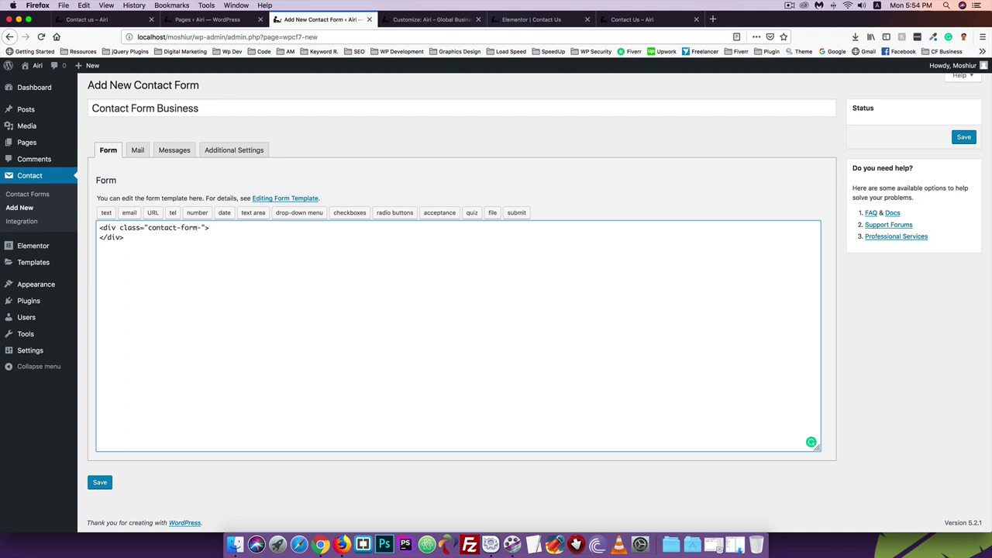
pyautogui.press('BackSpace')
pyautogui.press('BackSpace')
pyautogui.press('BackSpace')
pyautogui.press('BackSpace')
pyautogui.press('BackSpace')
pyautogui.write('business-form')
pyautogui.click(254, 228)
pyautogui.press('Return')
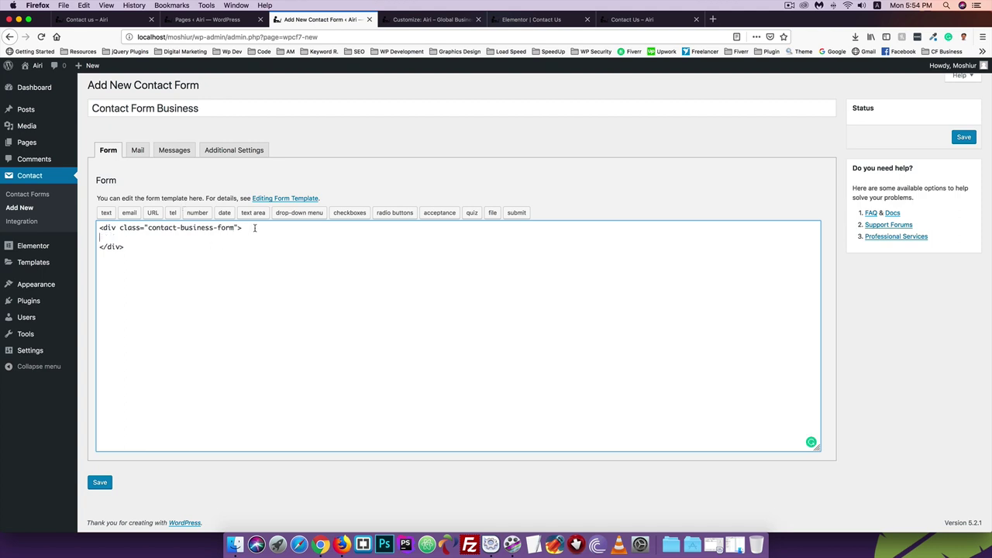
pyautogui.press('Return')
pyautogui.press('Return')
pyautogui.press('Up')
# Open the instructor's YouTube channel in a new tab, look through its created playlists, and close the tab
pyautogui.click(713, 19)
pyautogui.write('youtube.com/m')
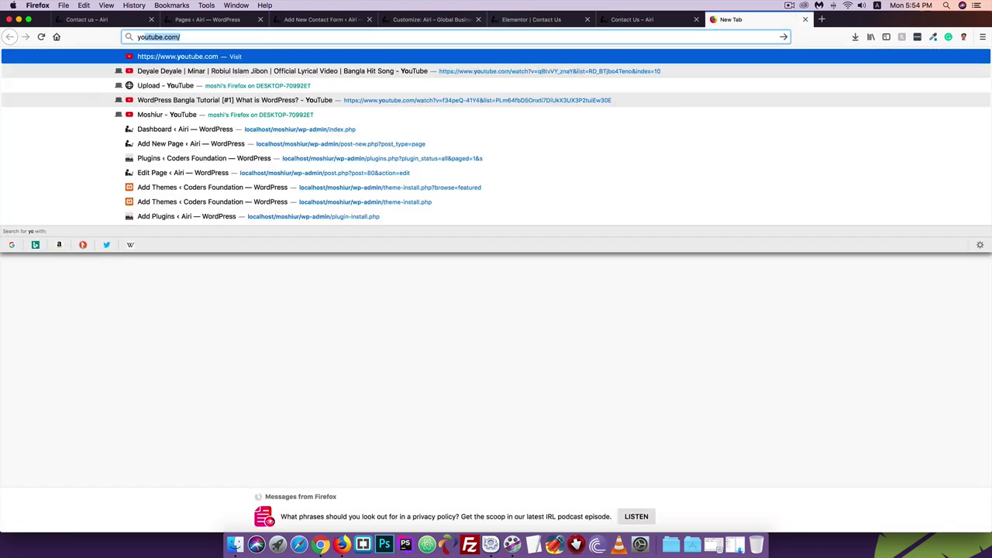
pyautogui.write('oshi')
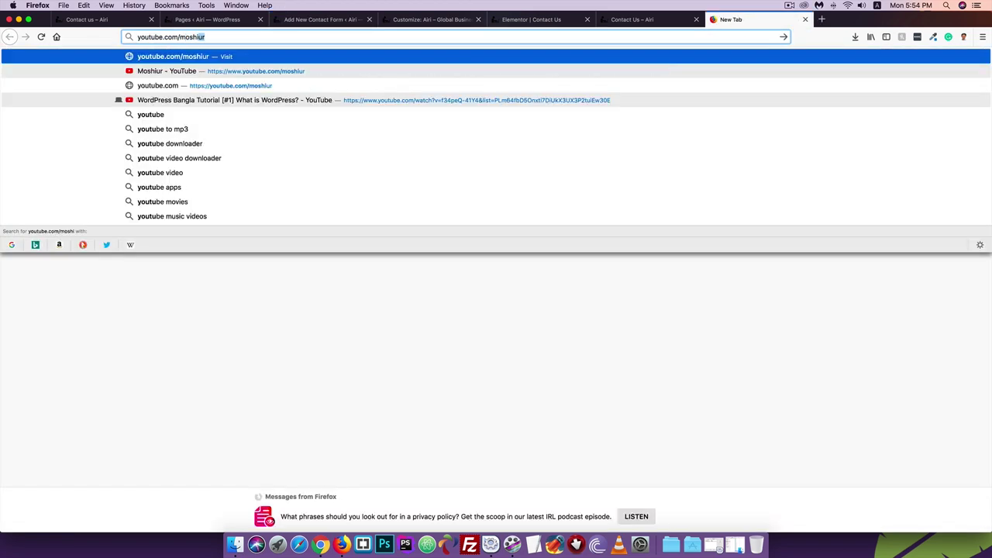
pyautogui.press('Return')
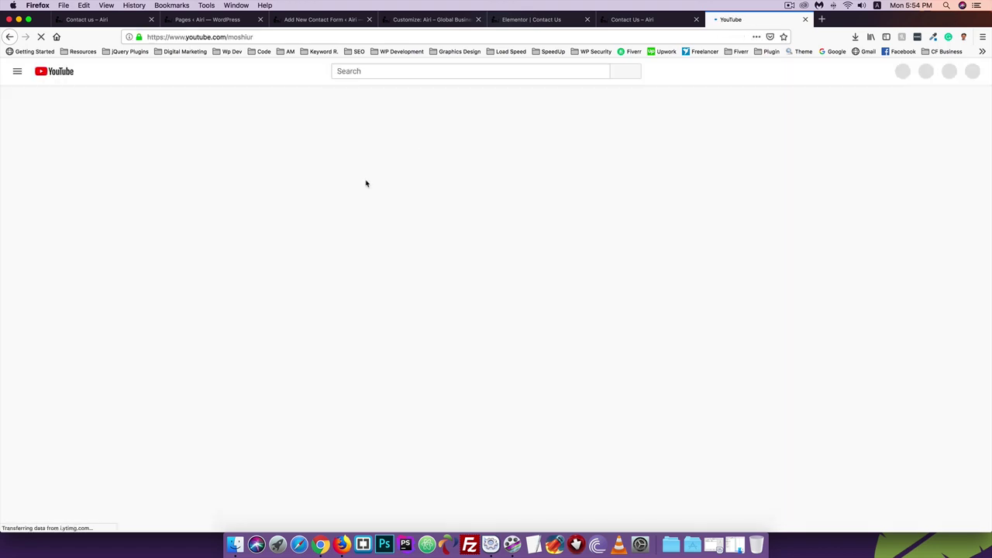
pyautogui.click(379, 284)
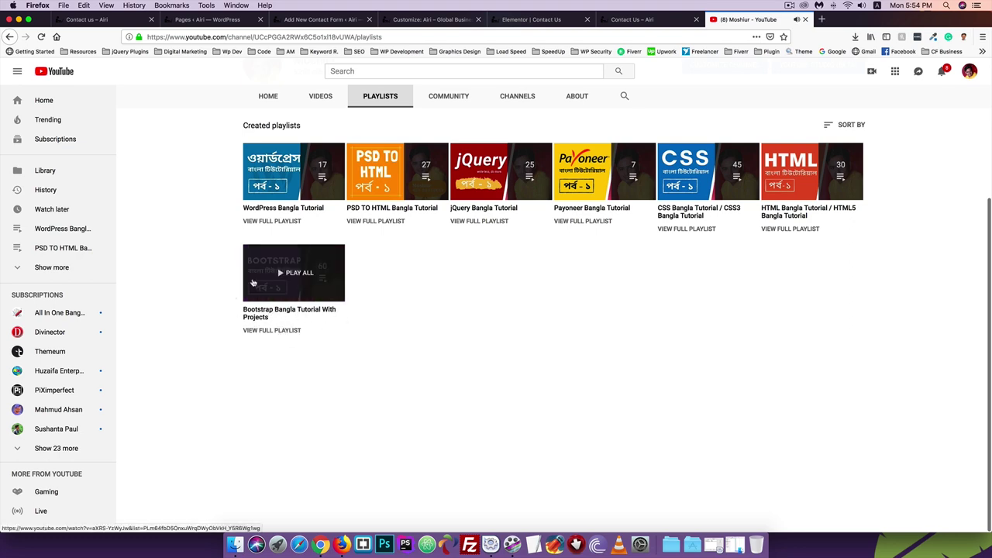
pyautogui.scroll(3, 628, 138)
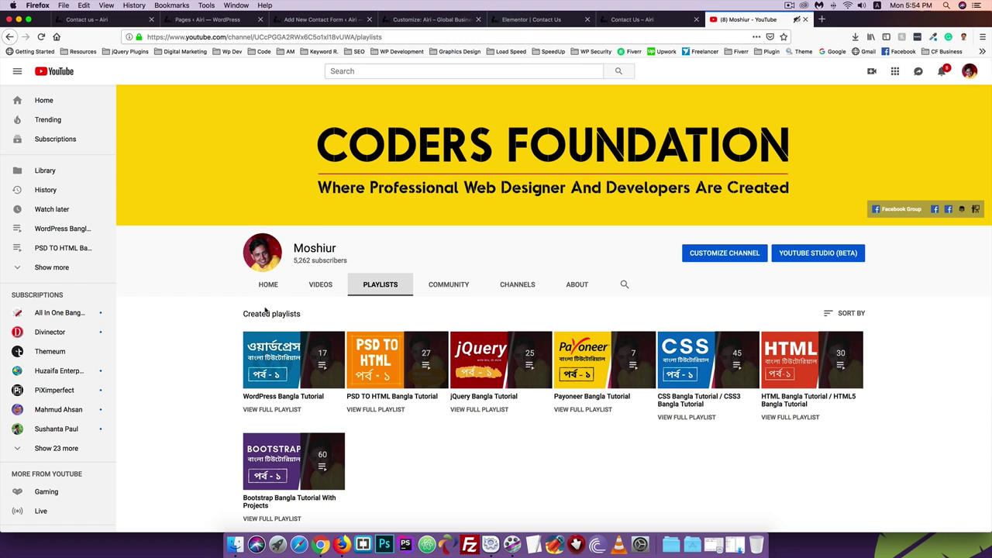
pyautogui.scroll(-1, 283, 474)
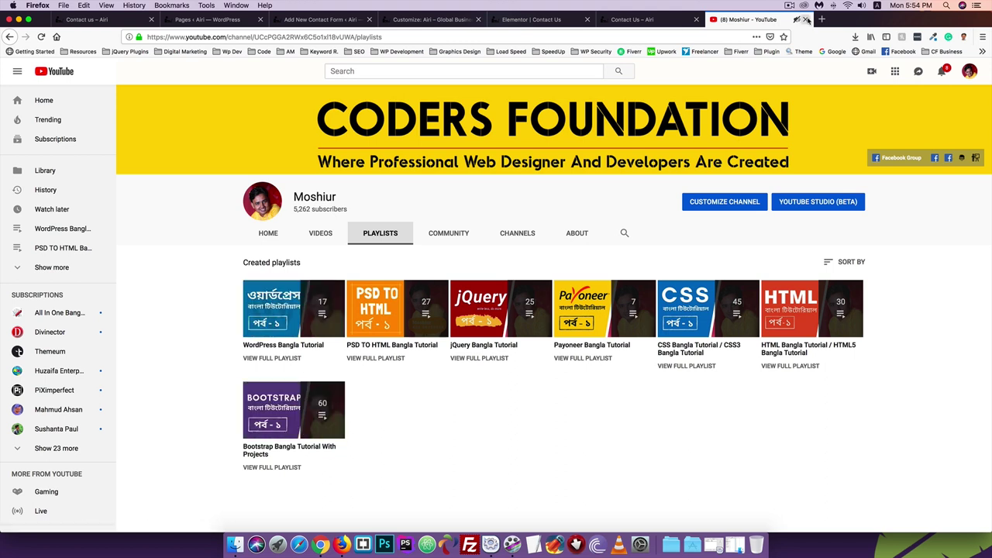
pyautogui.click(806, 20)
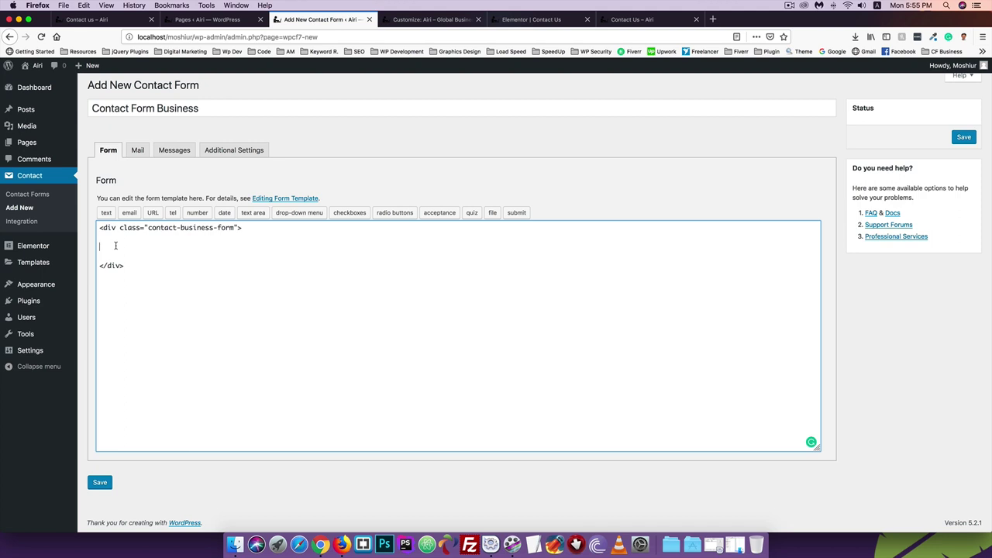
# Nest a div with the class "row" inside the contact-business-form div, with a blank line between its tags
pyautogui.write('<>')
pyautogui.write('/di')
pyautogui.write('v')
pyautogui.click(117, 246)
pyautogui.write('class=""')
pyautogui.press('Left')
pyautogui.write('"')
pyautogui.press('Left')
pyautogui.write('row')
pyautogui.press('Right')
pyautogui.press('Right')
pyautogui.press('Return')
pyautogui.press('Return')
pyautogui.press('Tab')
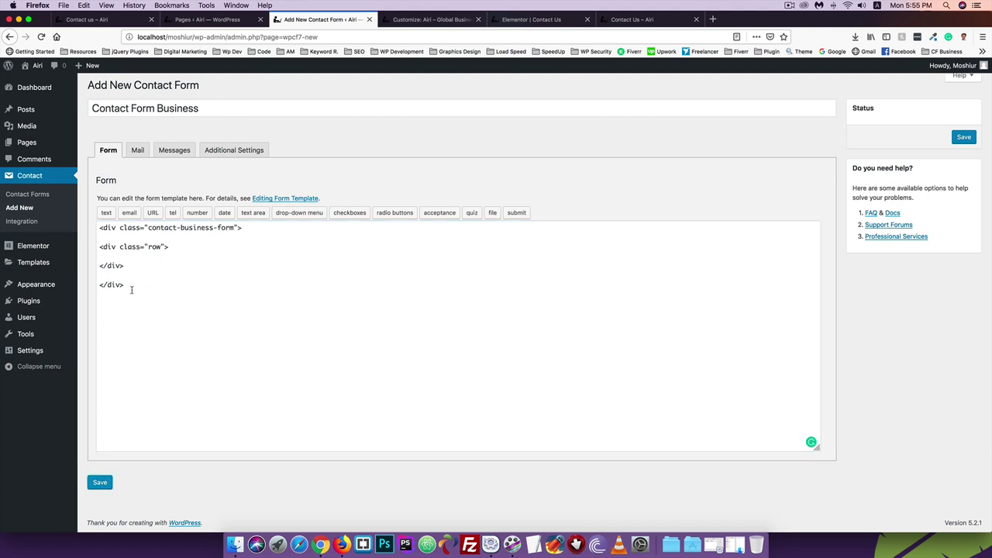
pyautogui.click(130, 256)
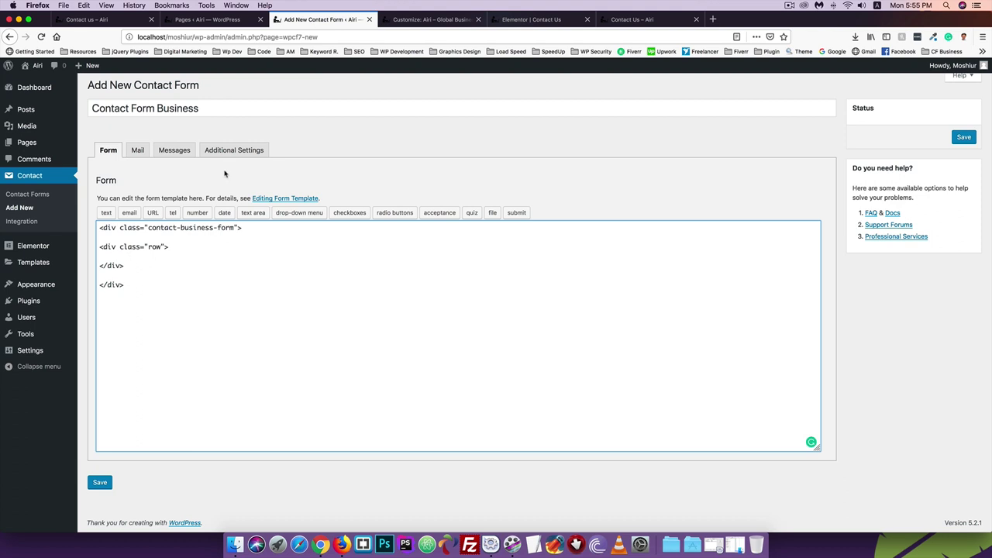
# Check how the fields are arranged in rows and columns in the reference page's message form, and return to the form template
pyautogui.click(101, 21)
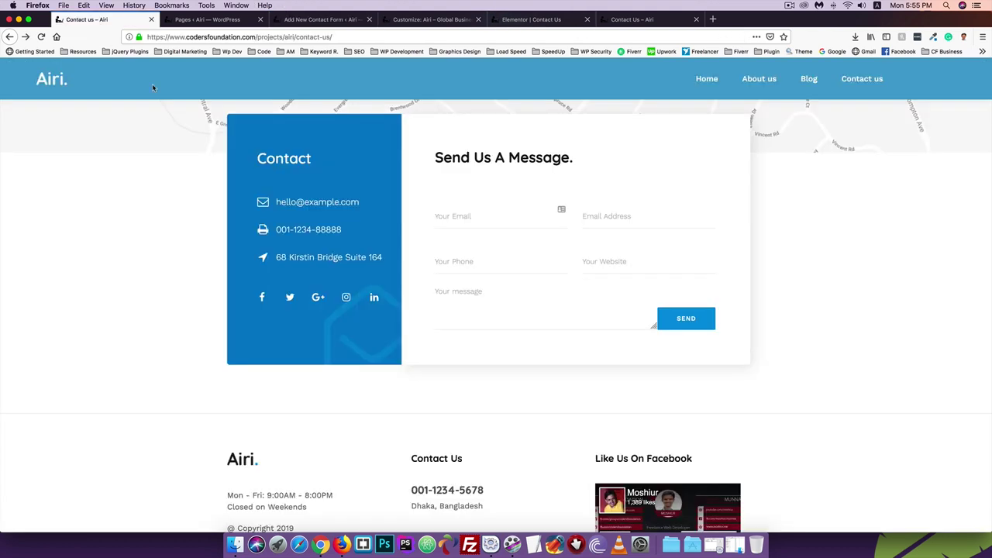
pyautogui.scroll(-1, 394, 212)
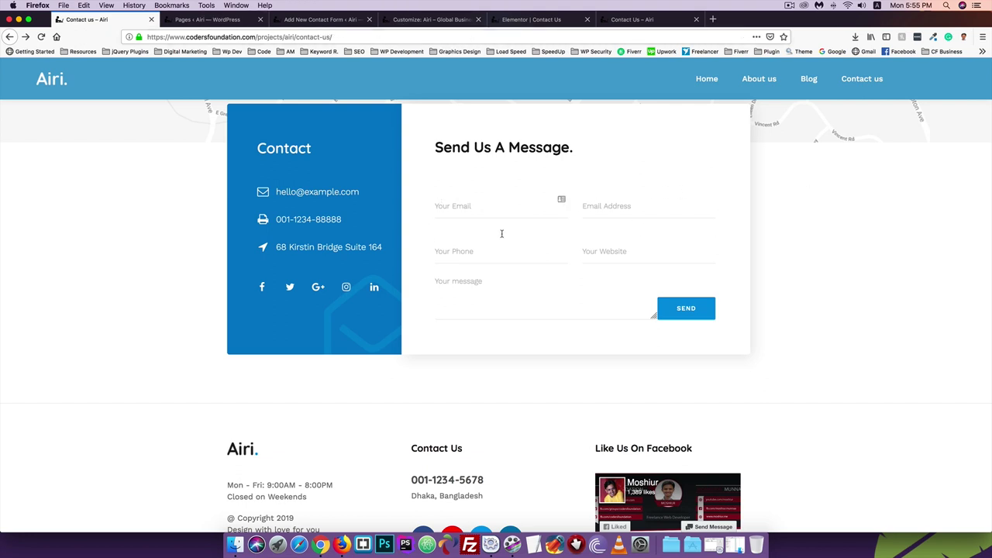
pyautogui.click(306, 22)
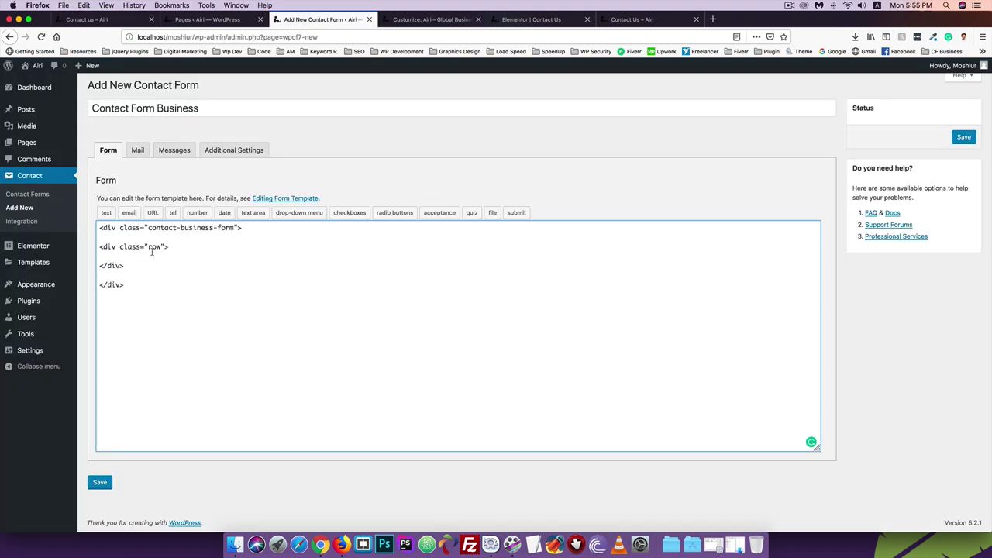
# Nest a div with the class "col-md-6" inside the row div of the form template
pyautogui.click(225, 248)
pyautogui.press('Return')
pyautogui.press('Return')
pyautogui.press('Tab')
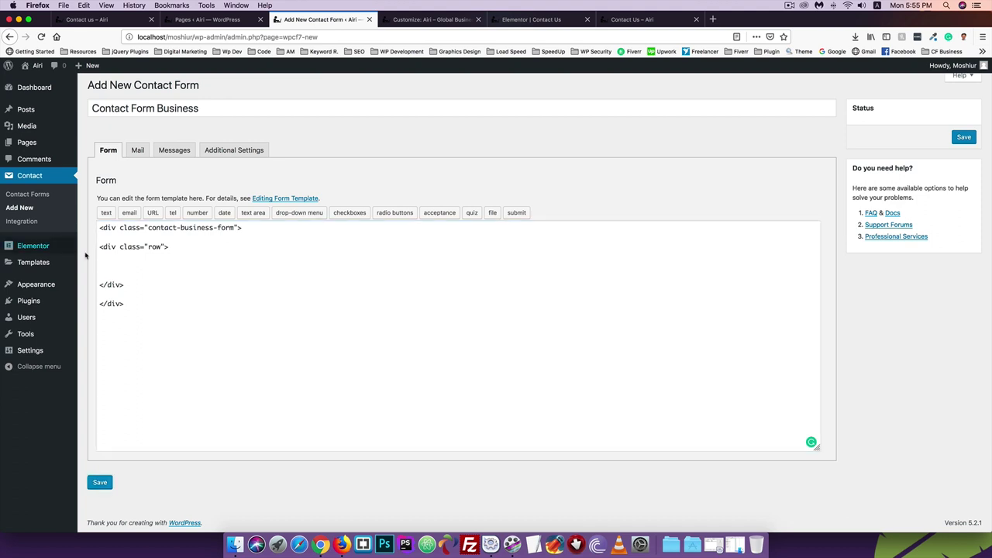
pyautogui.click(108, 257)
pyautogui.press('Return')
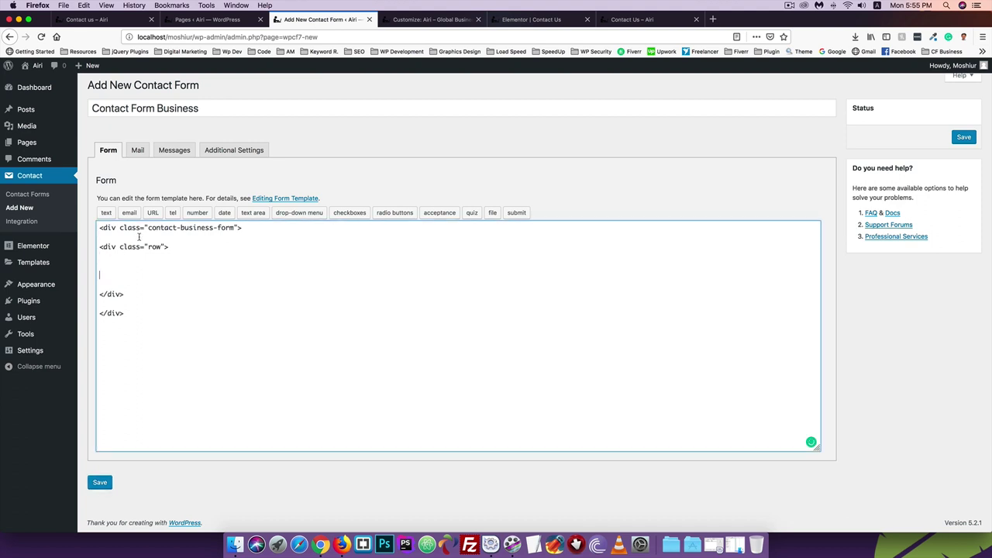
pyautogui.press('BackSpace')
pyautogui.write('<div>')
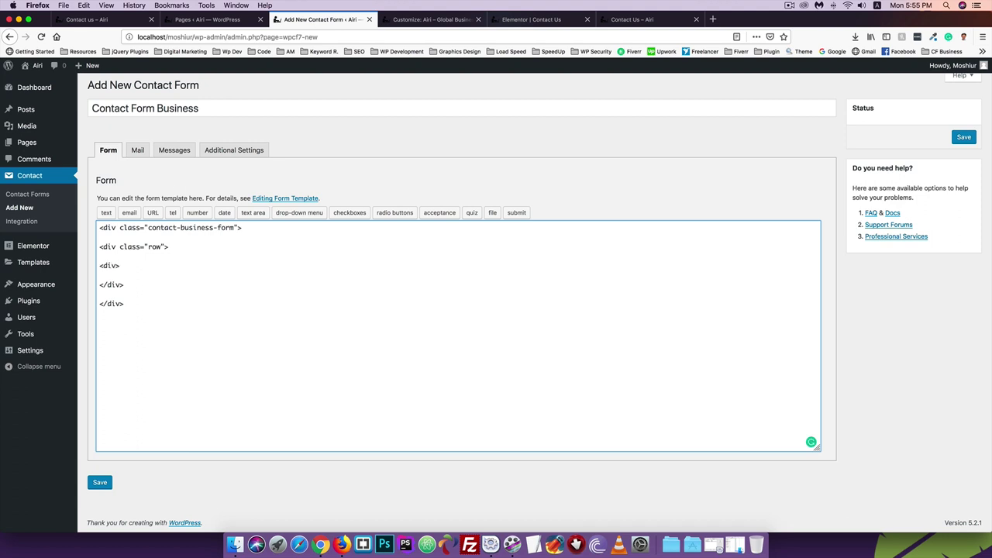
pyautogui.write('</div')
pyautogui.press('BackSpace')
pyautogui.write('clas')
pyautogui.write('s=')
pyautogui.write('""')
pyautogui.write('col-md-6')
# Move the form editor's browser tab directly beside the reference page's tab, and check the first field of the reference message form
pyautogui.click(90, 20)
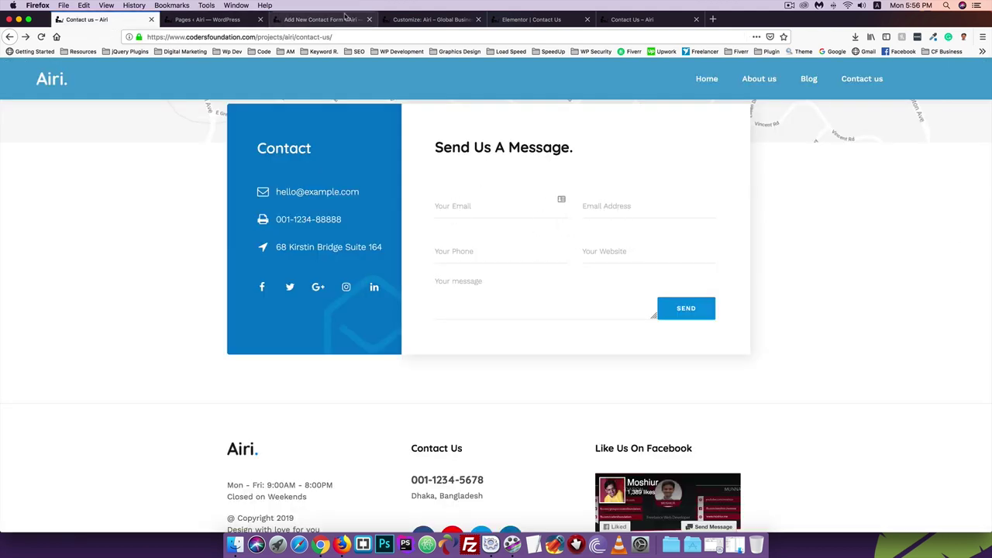
pyautogui.click(430, 19)
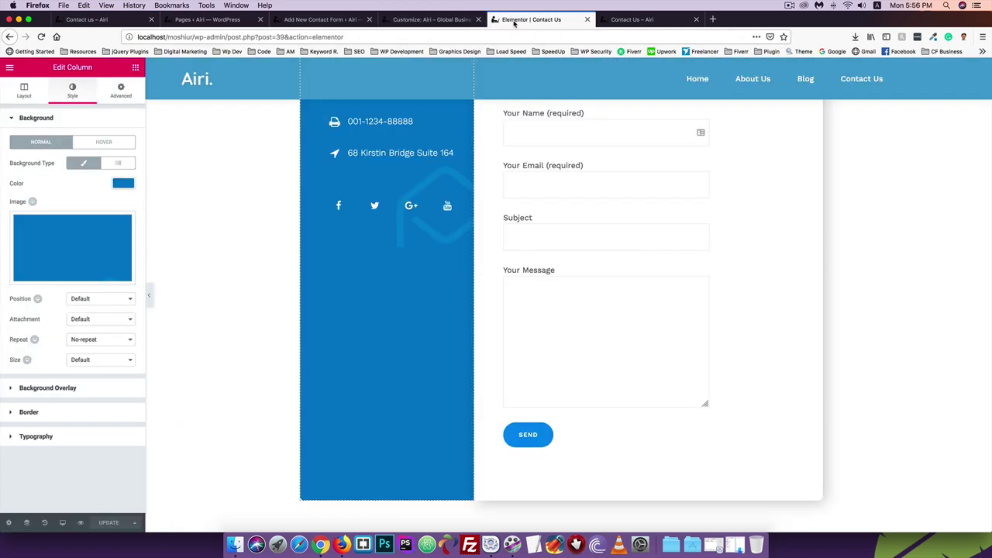
pyautogui.click(514, 22)
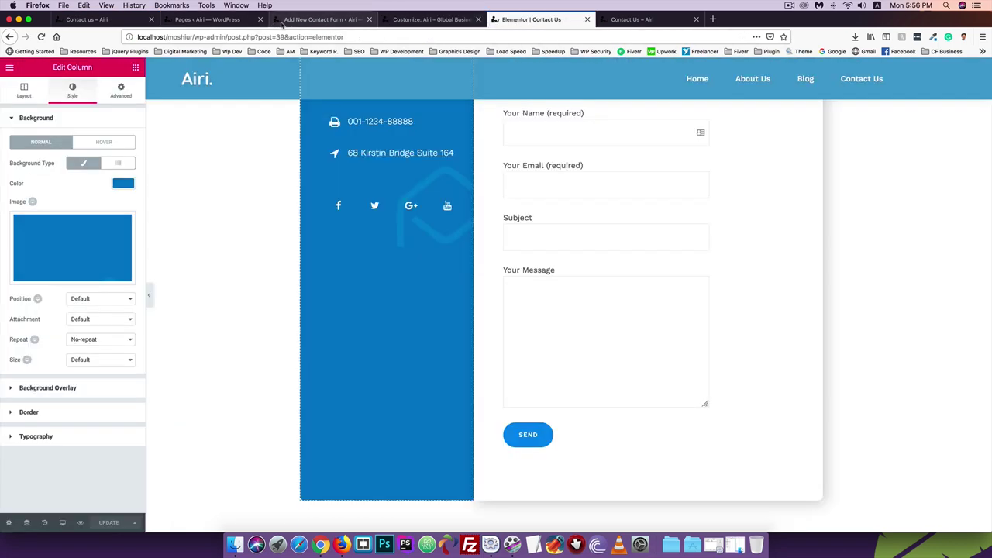
pyautogui.click(637, 22)
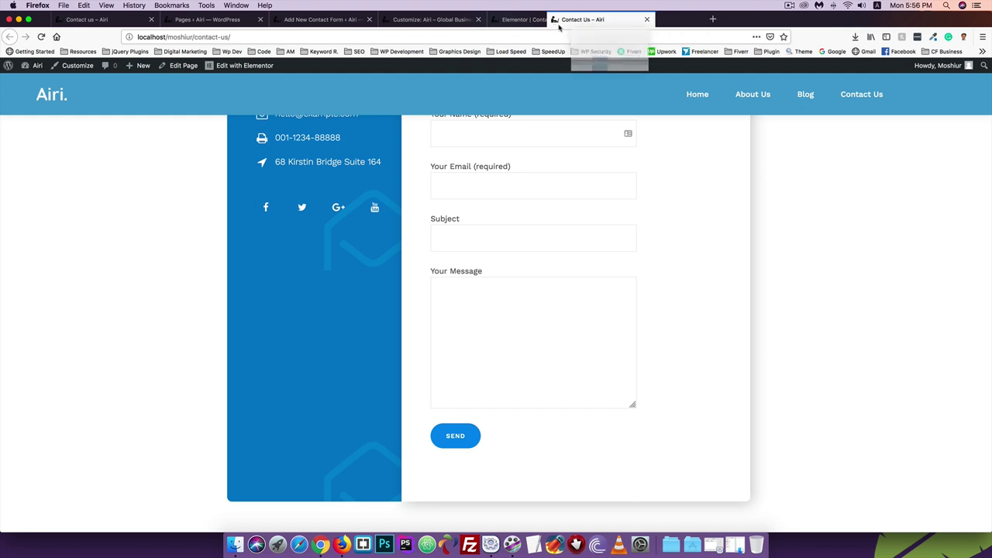
pyautogui.click(324, 22)
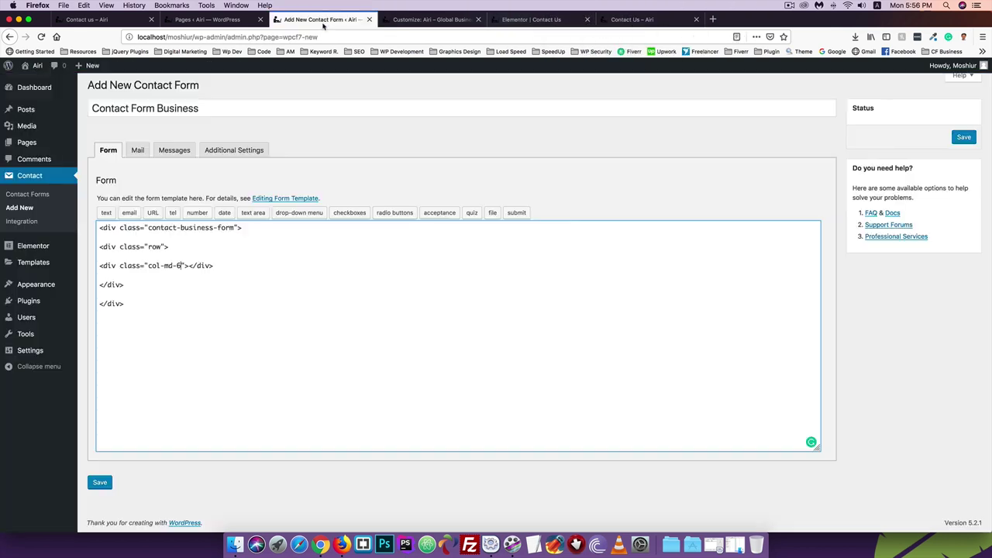
pyautogui.moveTo(324, 25); pyautogui.dragTo(218, 24)
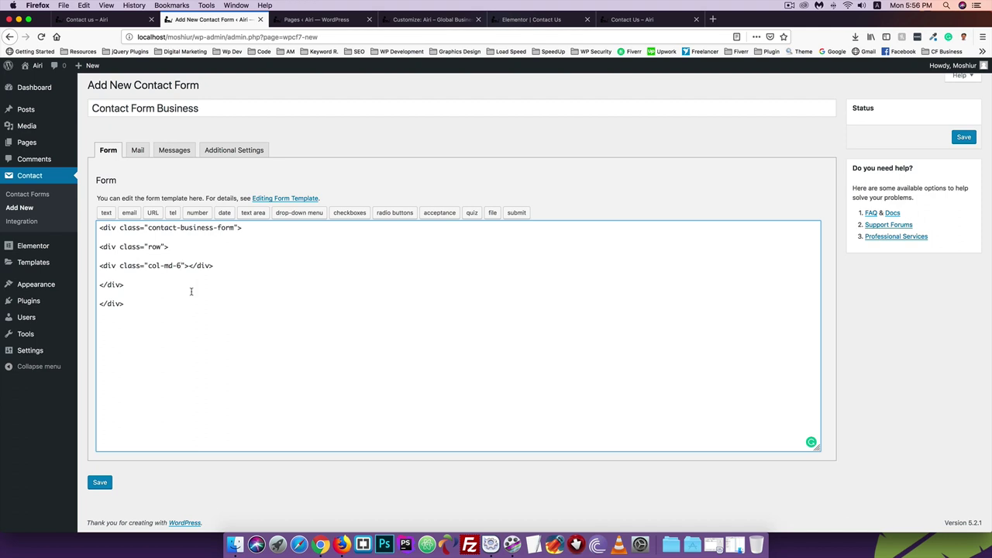
pyautogui.hotkey('ctrl', 'shift', 'Tab')
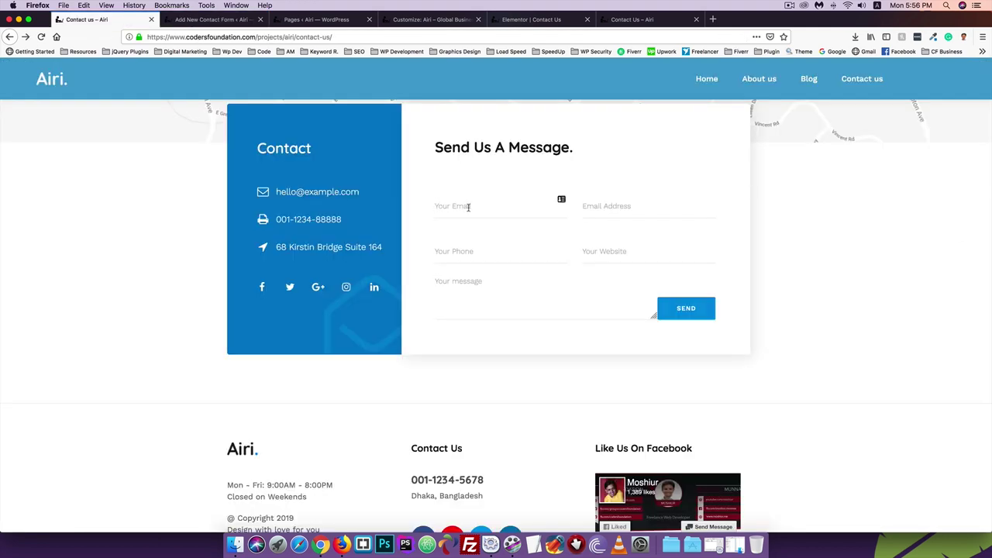
pyautogui.click(207, 22)
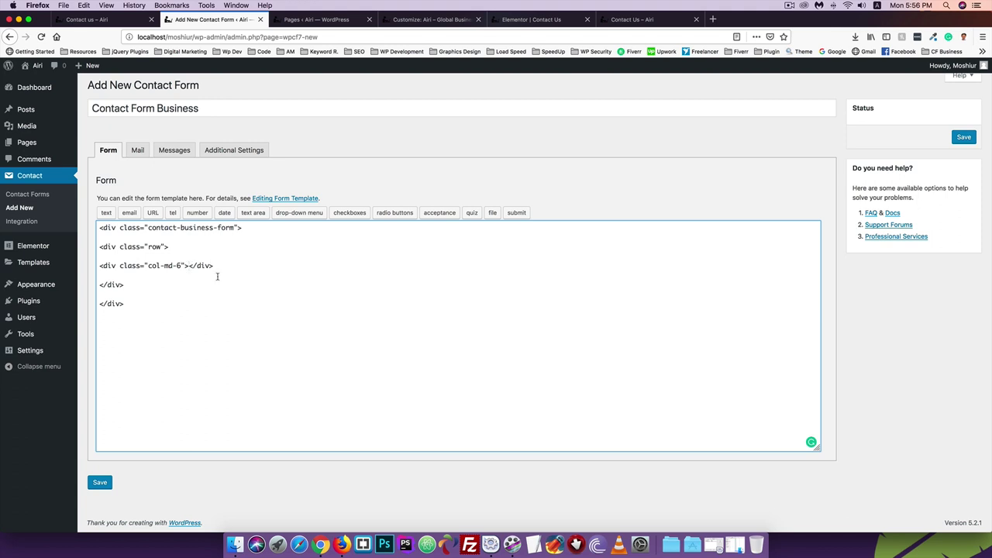
# Put the opening and closing tags of the col-md-6 div on separate lines with blank lines between them
pyautogui.press('Return')
pyautogui.press('Return')
pyautogui.press('Return')
pyautogui.press('Return')
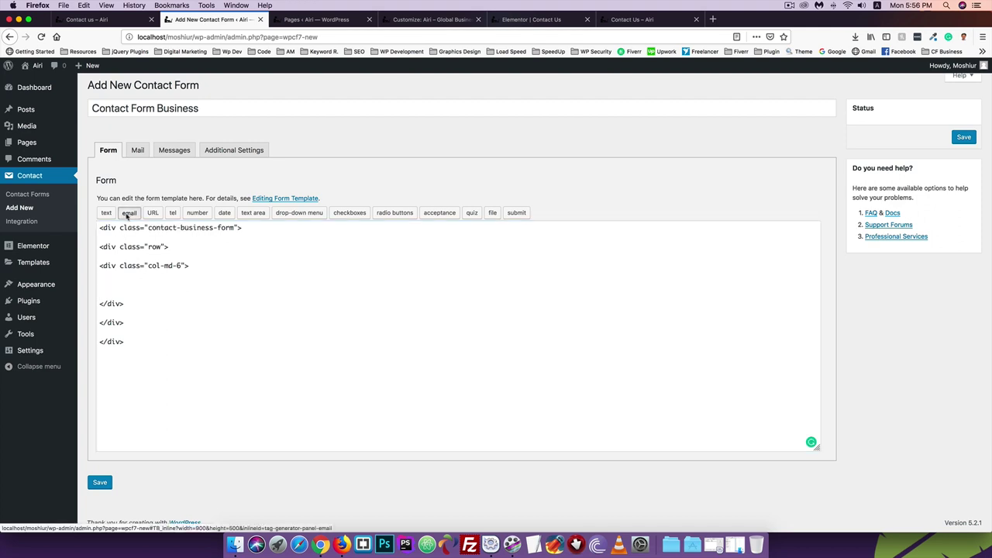
# Set up an email form-tag as a required field named "your-name", using "Your Email" as its placeholder
pyautogui.click(127, 217)
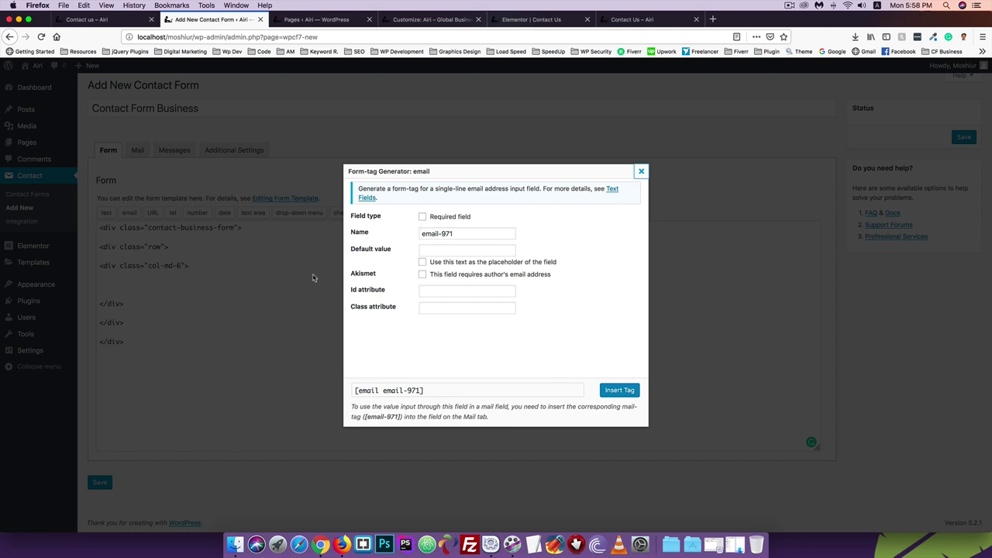
pyautogui.click(422, 217)
pyautogui.click(470, 236)
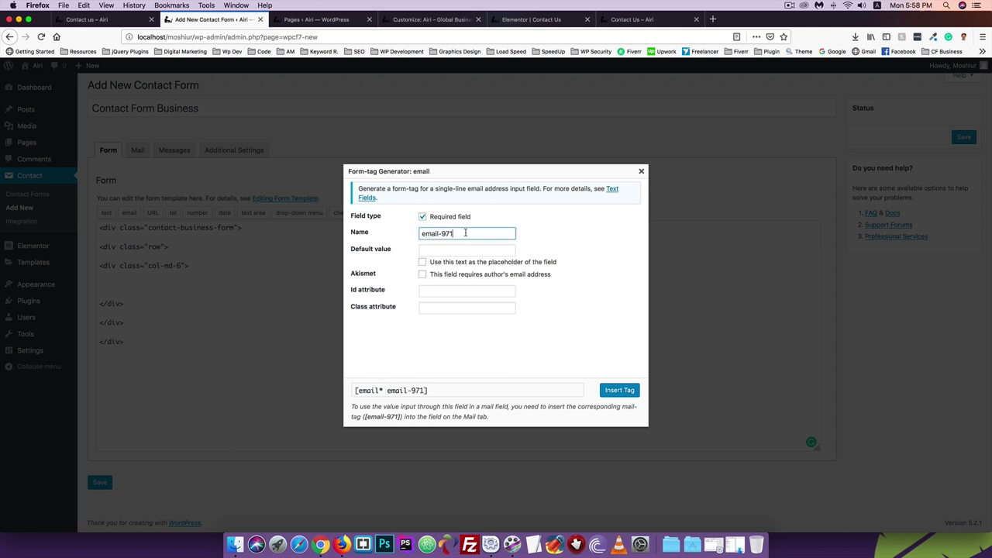
pyautogui.moveTo(466, 234); pyautogui.dragTo(318, 232)
pyautogui.write('your-name')
pyautogui.click(431, 251)
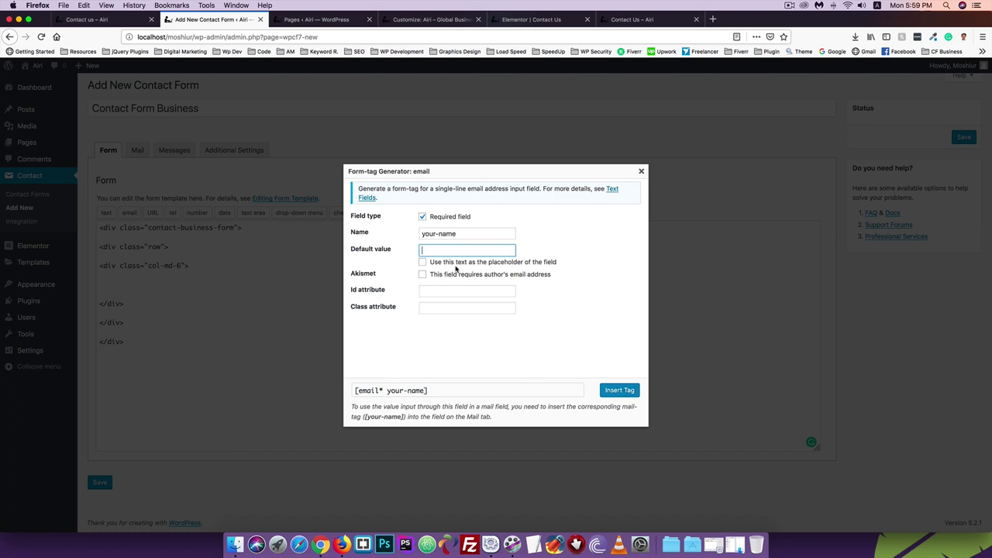
pyautogui.write('T')
pyautogui.click(431, 264)
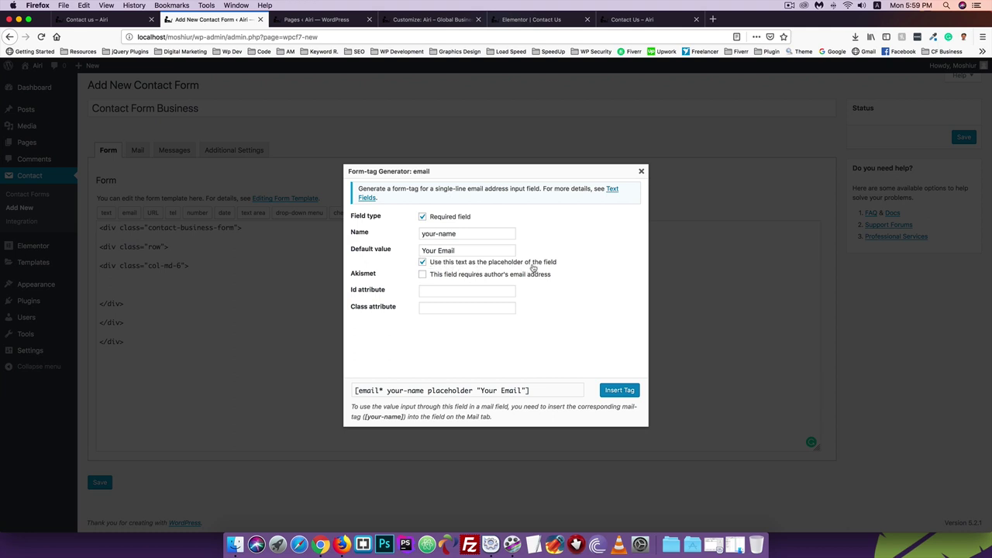
# Check the placeholder against the reference form, give the email form-tag the class "form-control", and insert it into the col-md-6 div
pyautogui.moveTo(466, 251); pyautogui.dragTo(406, 247)
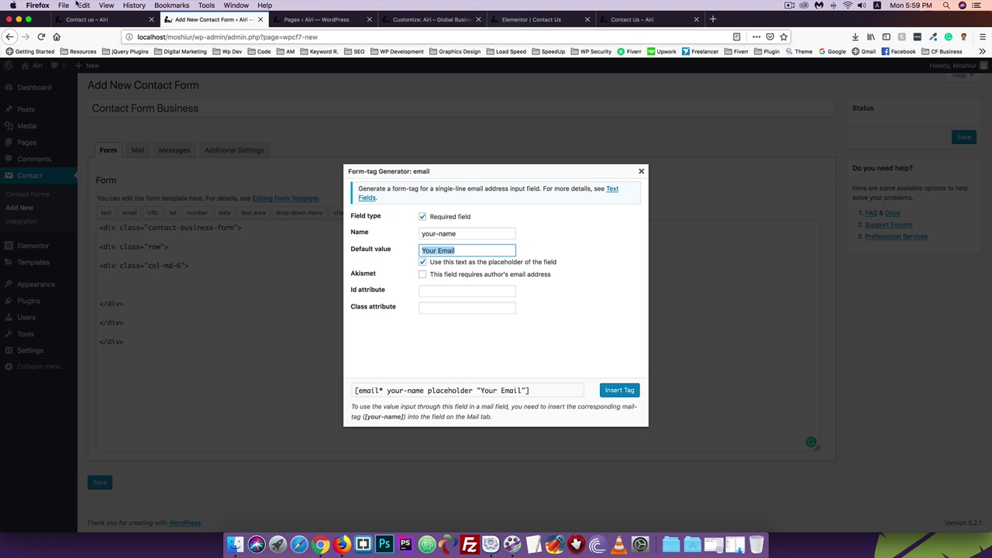
pyautogui.click(92, 20)
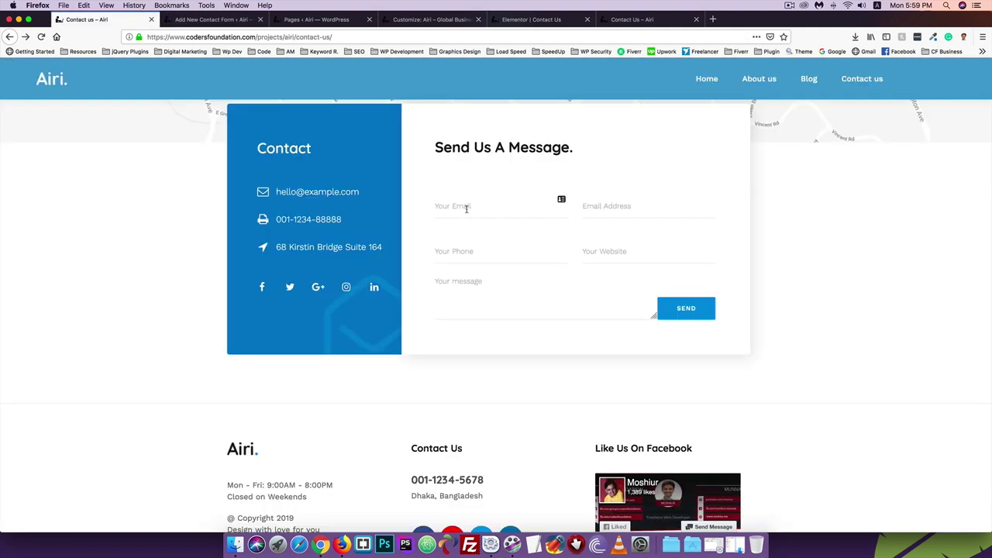
pyautogui.click(211, 21)
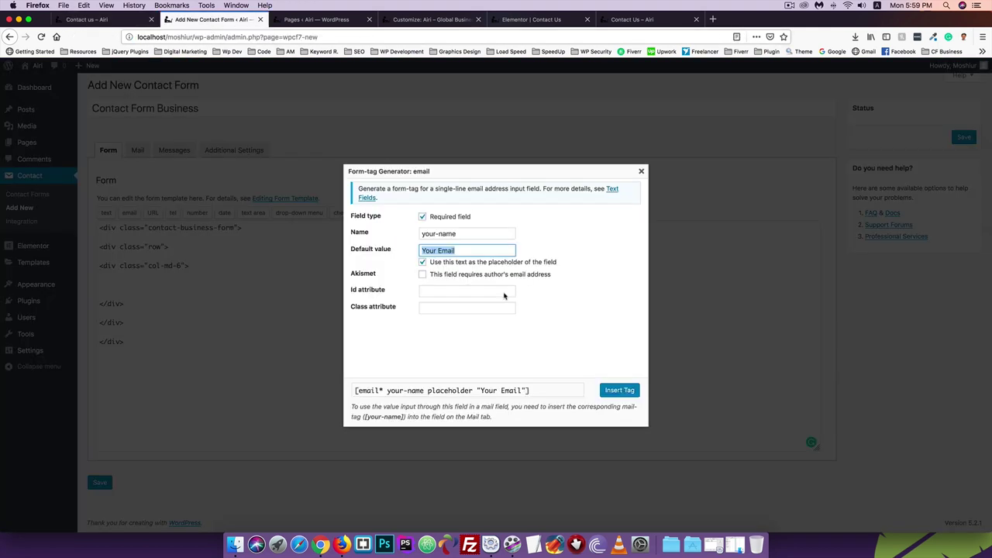
pyautogui.click(434, 310)
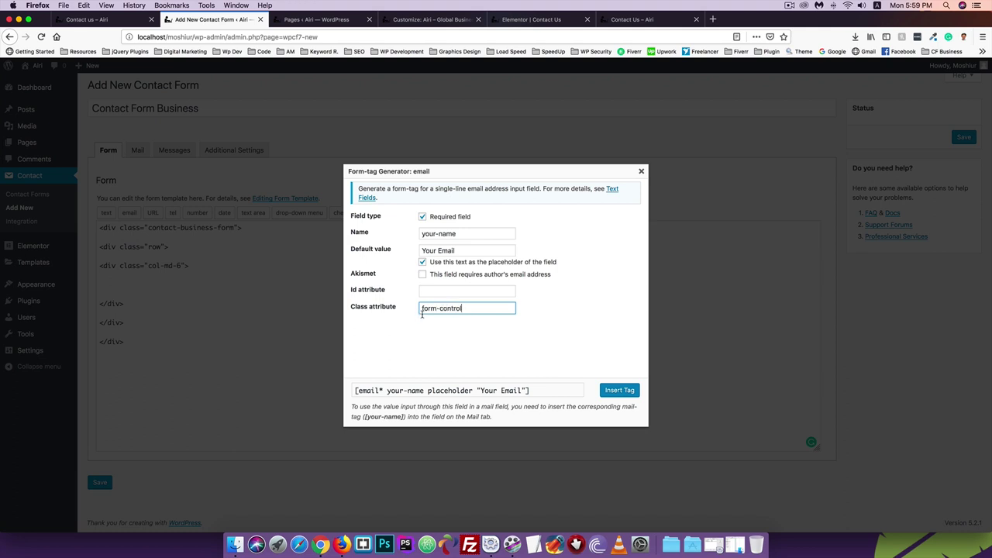
pyautogui.click(615, 390)
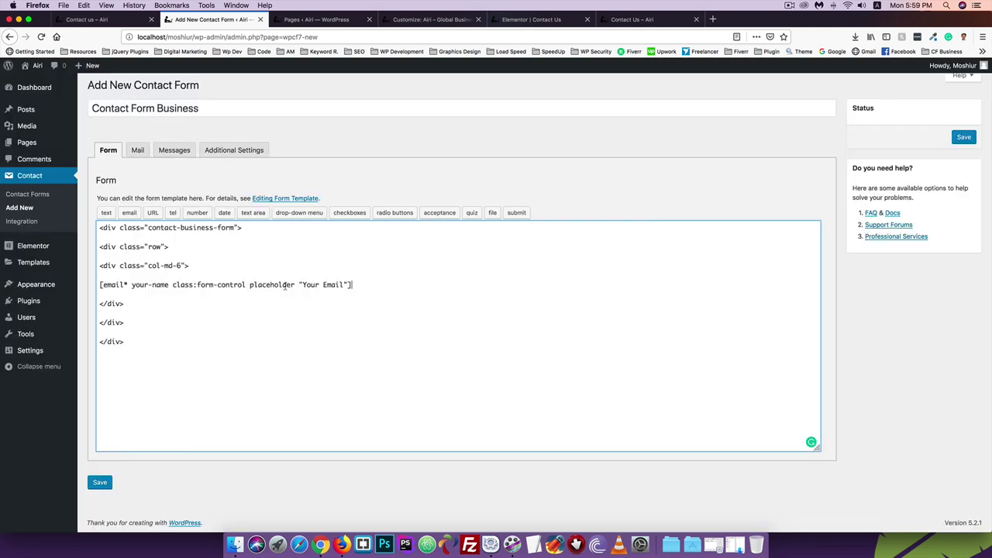
# Save the new contact form and check its mail settings for the configuration error
pyautogui.click(100, 482)
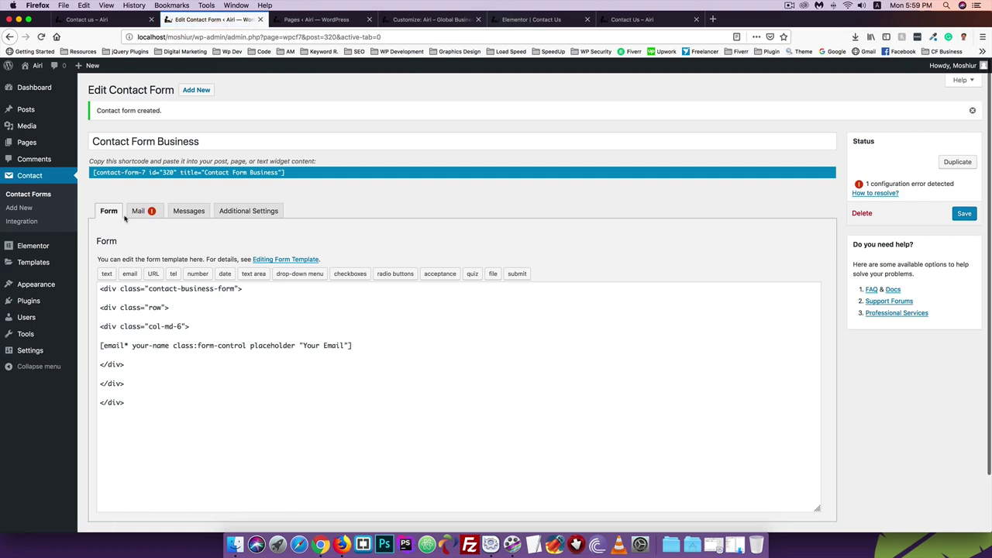
pyautogui.click(139, 213)
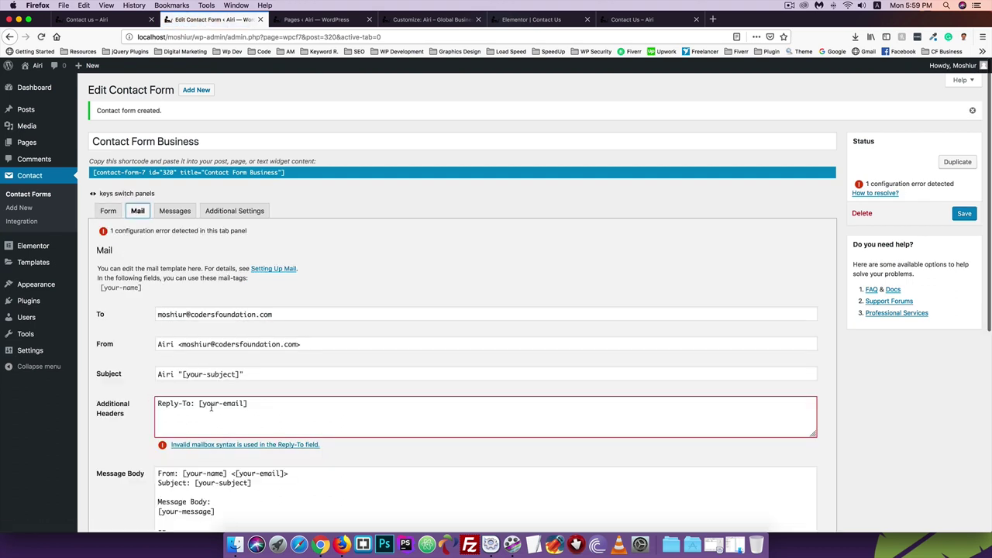
pyautogui.click(108, 211)
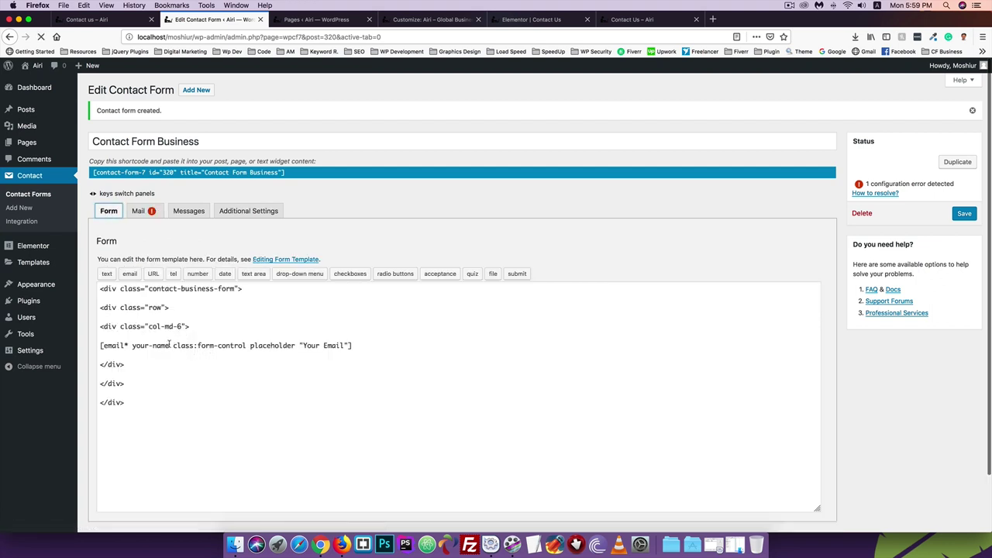
# Rename the email field in the form template to "your-email" and save the contact form
pyautogui.click(169, 345)
pyautogui.press('BackSpace')
pyautogui.press('BackSpace')
pyautogui.press('BackSpace')
pyautogui.press('BackSpace')
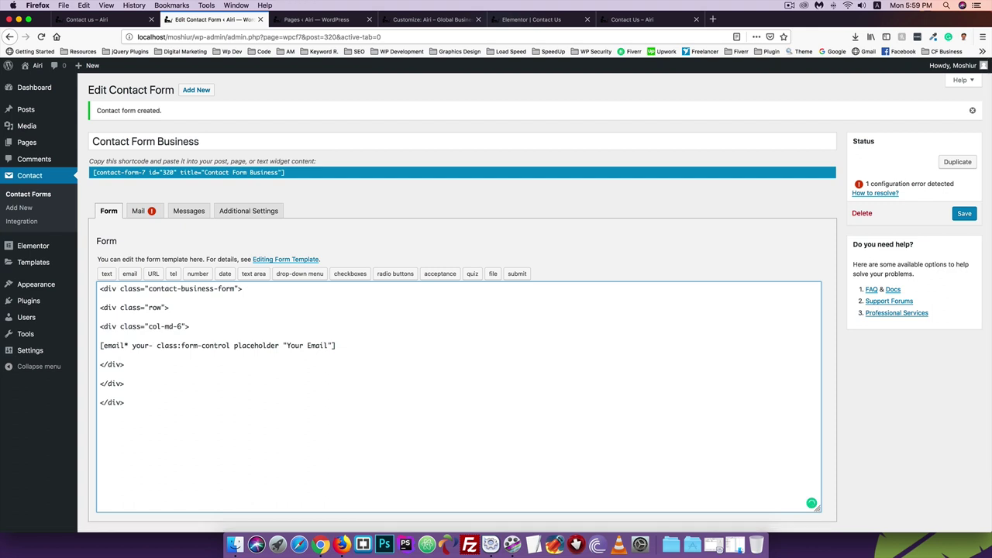
pyautogui.write('email')
pyautogui.scroll(-3, 220, 368)
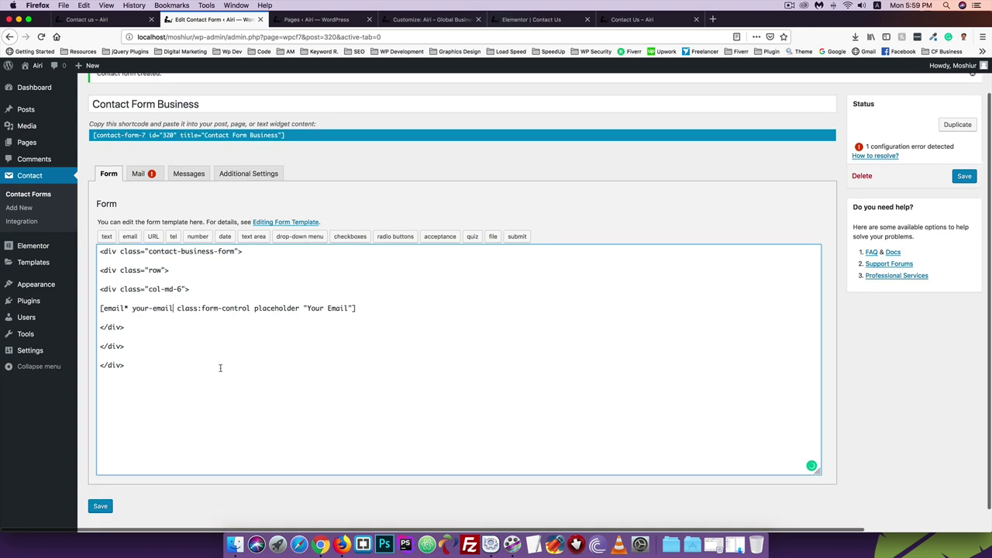
pyautogui.click(104, 482)
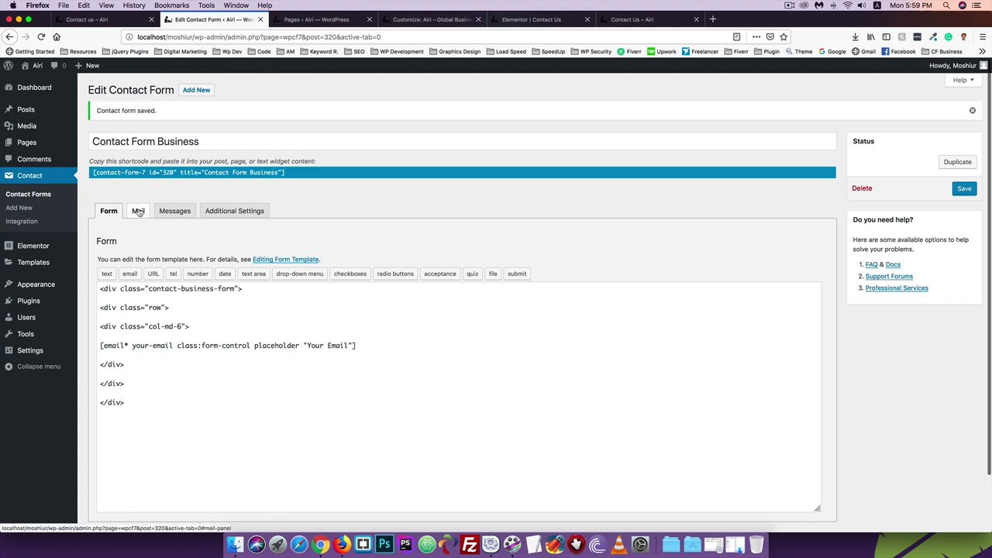
# Check the mail template's mail-tags and Reply-To header, and return to the form template
pyautogui.click(138, 211)
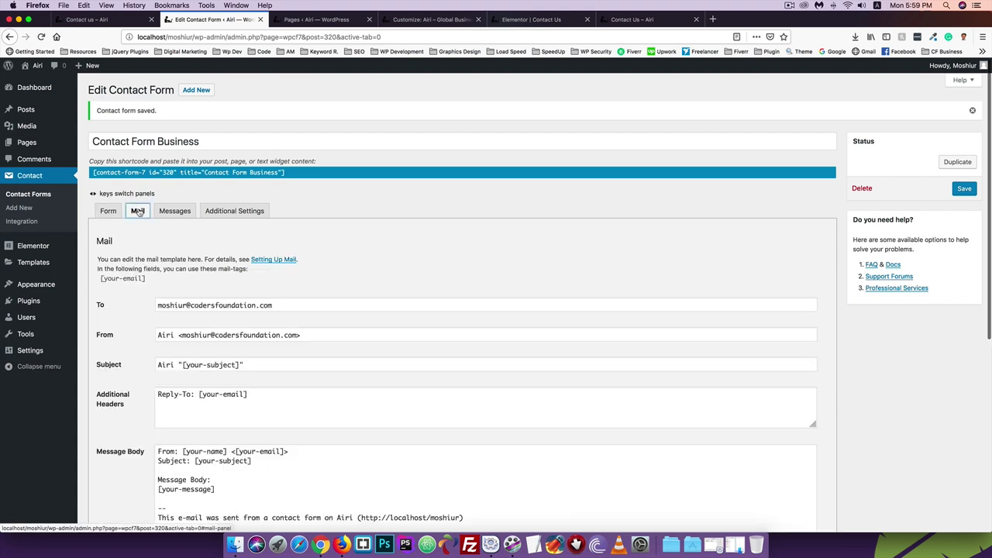
pyautogui.scroll(-2, 224, 350)
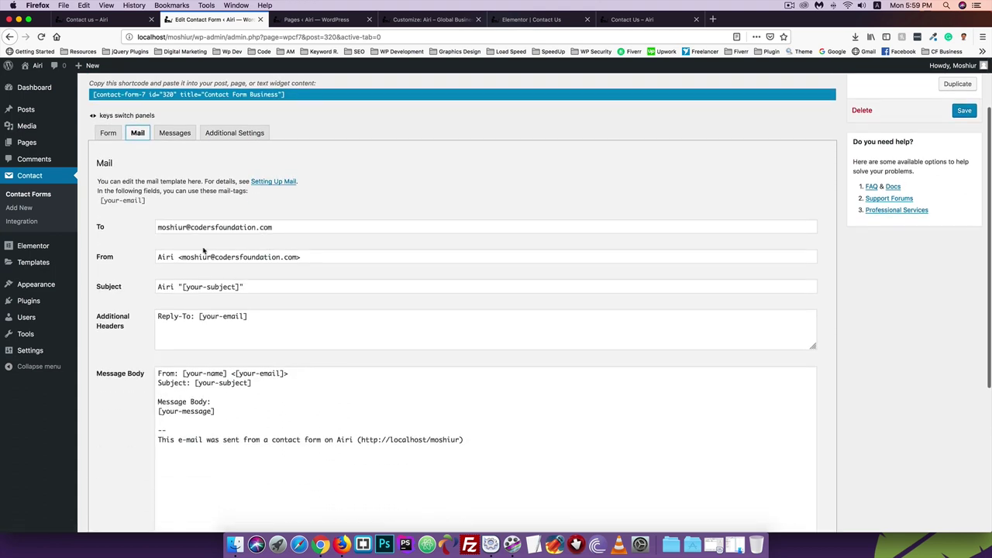
pyautogui.scroll(3, 201, 248)
pyautogui.click(108, 211)
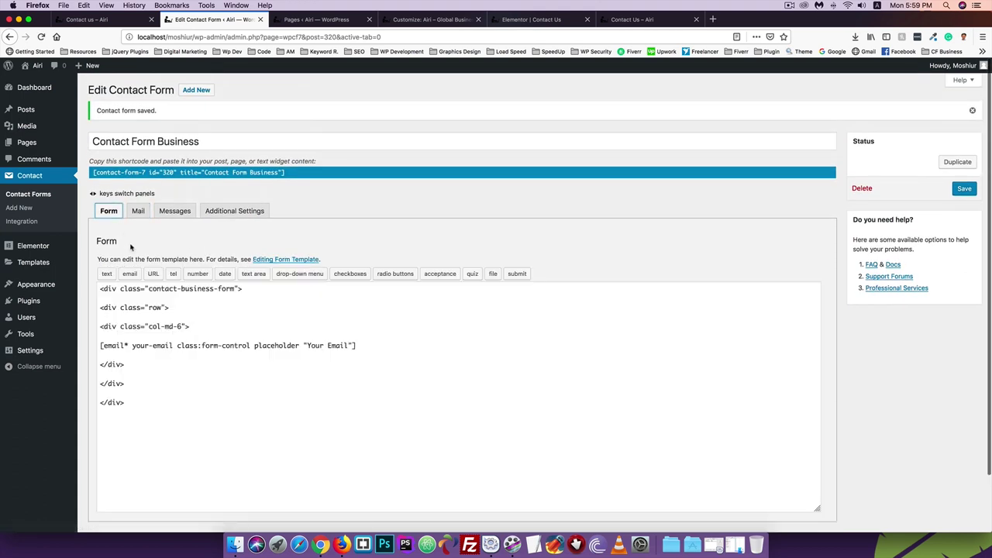
pyautogui.scroll(-2, 140, 279)
pyautogui.scroll(-1, 148, 301)
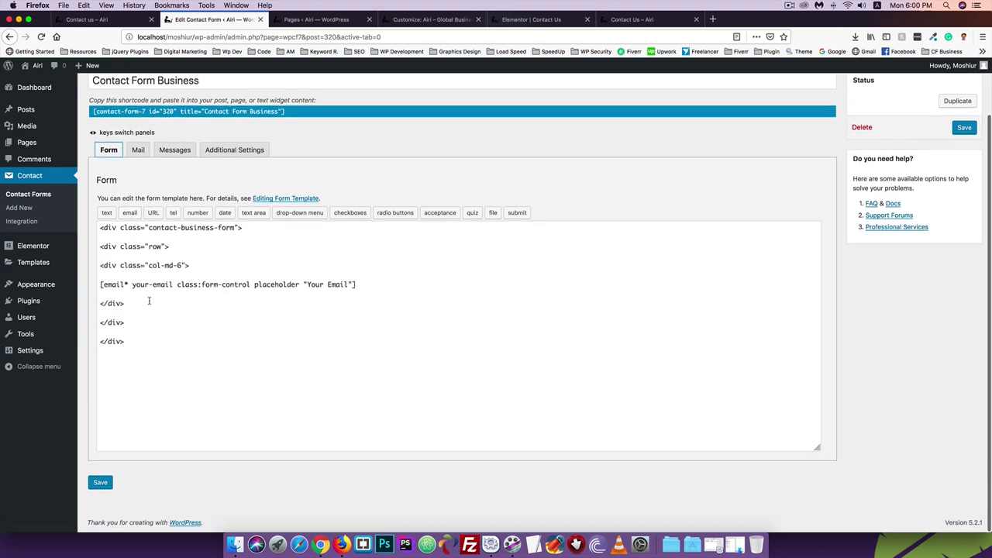
# Compare the form template's email tag with the reference message form's first field, and view the mail template's available mail-tags
pyautogui.click(129, 285)
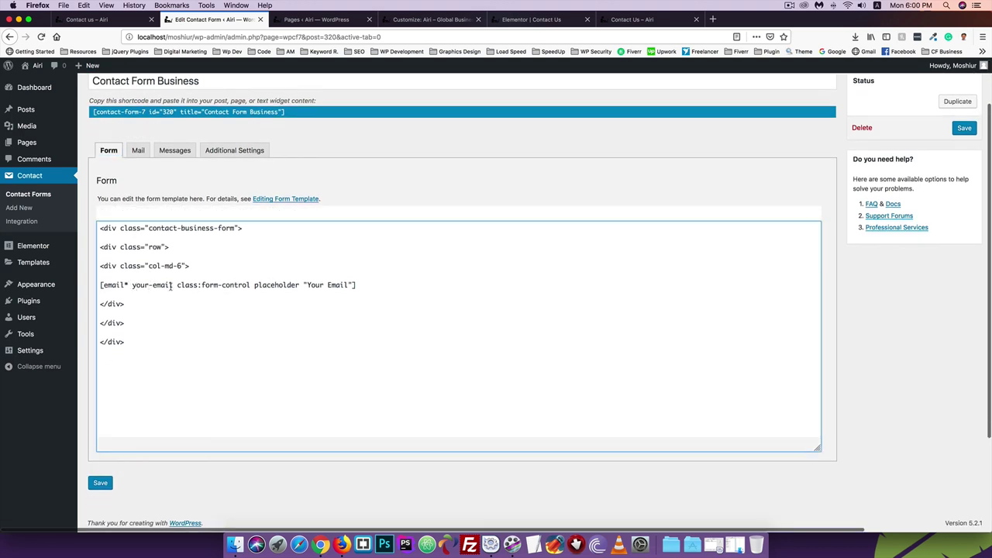
pyautogui.click(108, 21)
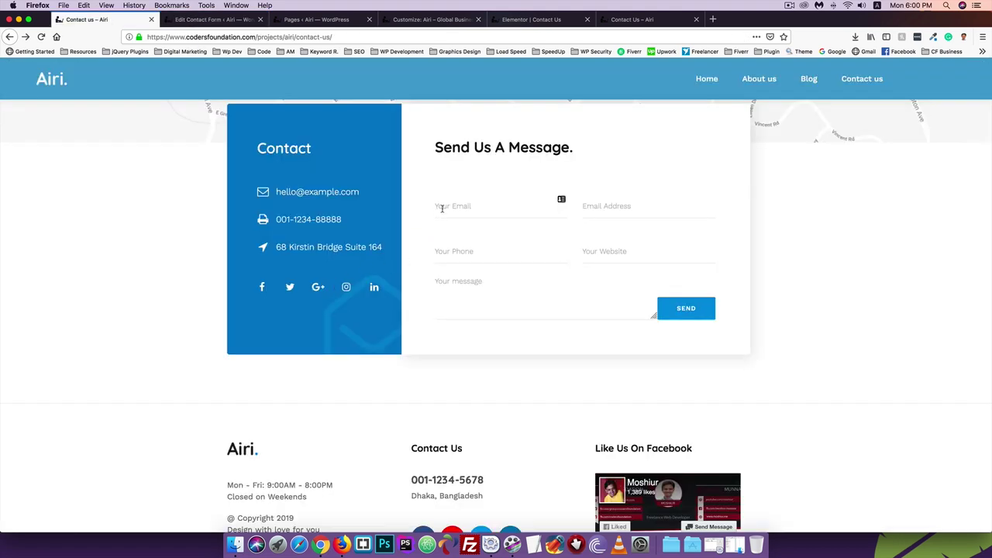
pyautogui.click(211, 19)
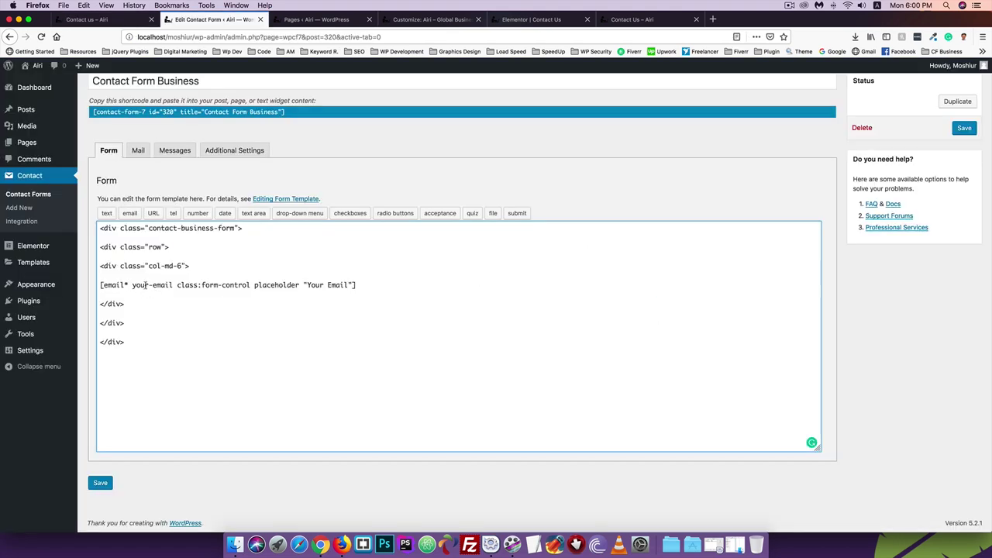
pyautogui.click(138, 150)
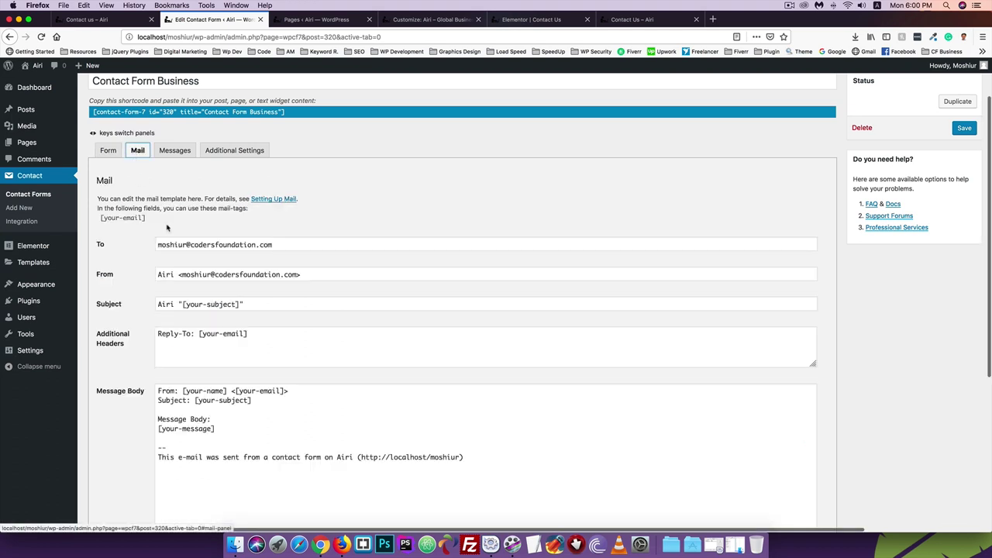
# Compare the your-email mail-tag in the Reply-To header and message body with the email field's name in the form template
pyautogui.scroll(-1, 199, 339)
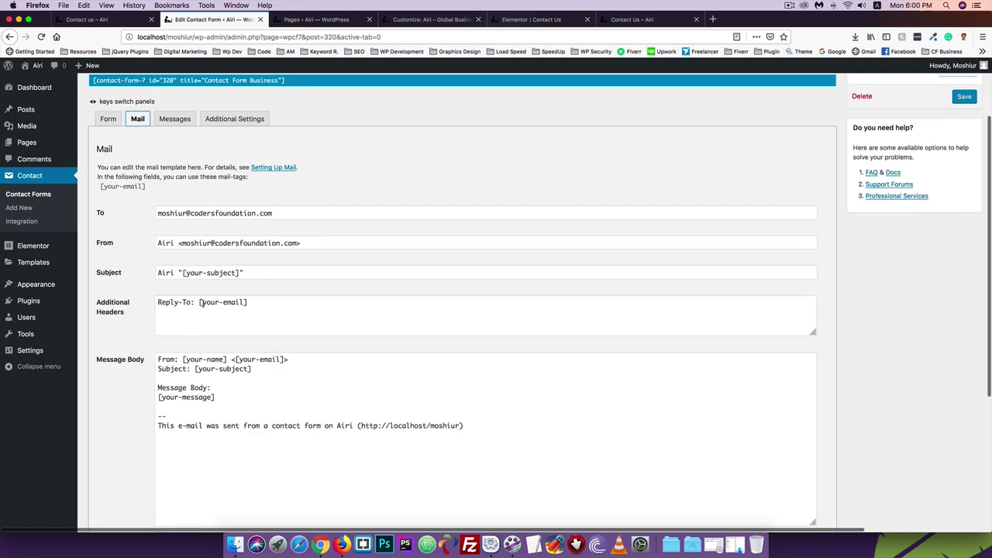
pyautogui.click(200, 303)
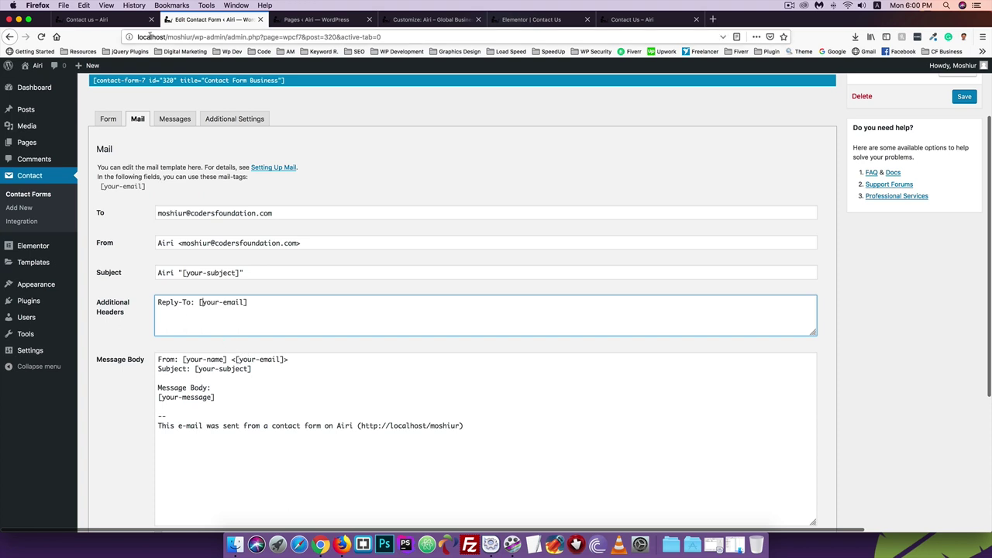
pyautogui.click(106, 121)
pyautogui.scroll(1, 194, 255)
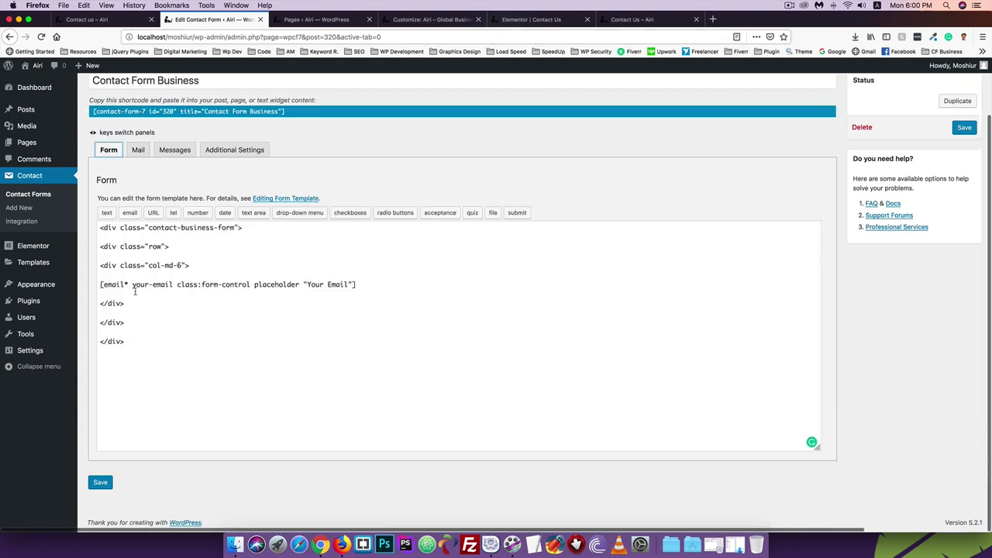
pyautogui.moveTo(133, 285); pyautogui.dragTo(172, 285)
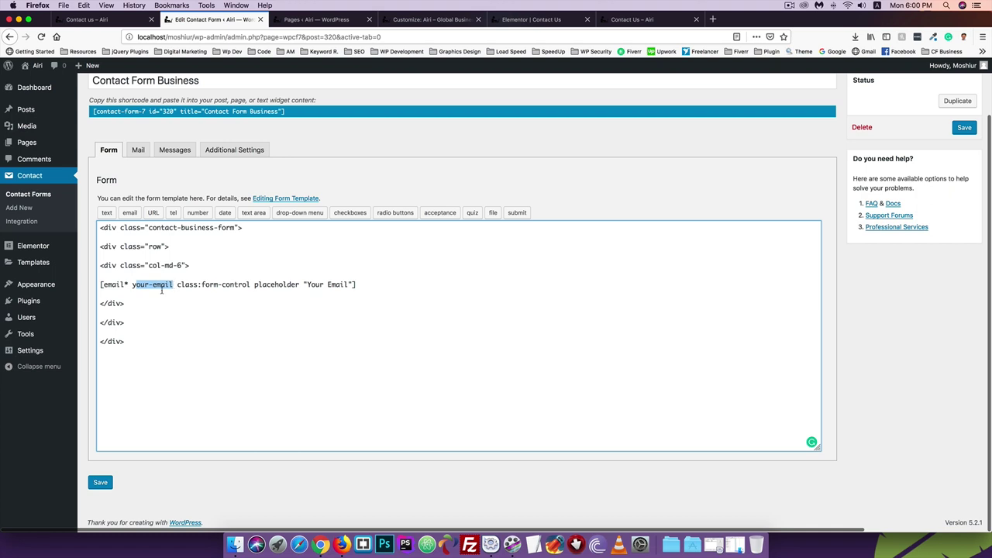
pyautogui.click(159, 295)
pyautogui.click(138, 149)
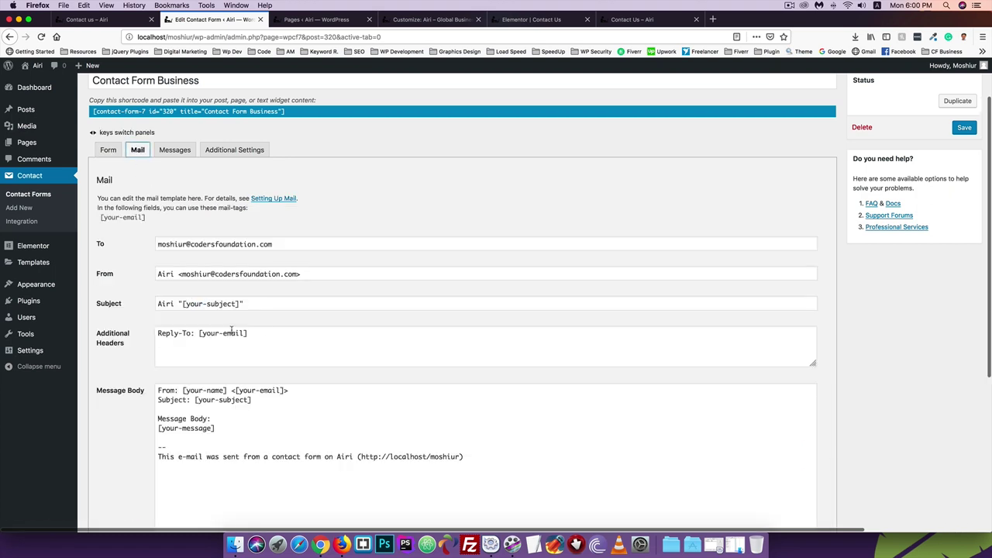
pyautogui.moveTo(206, 333); pyautogui.dragTo(249, 332)
pyautogui.click(237, 391)
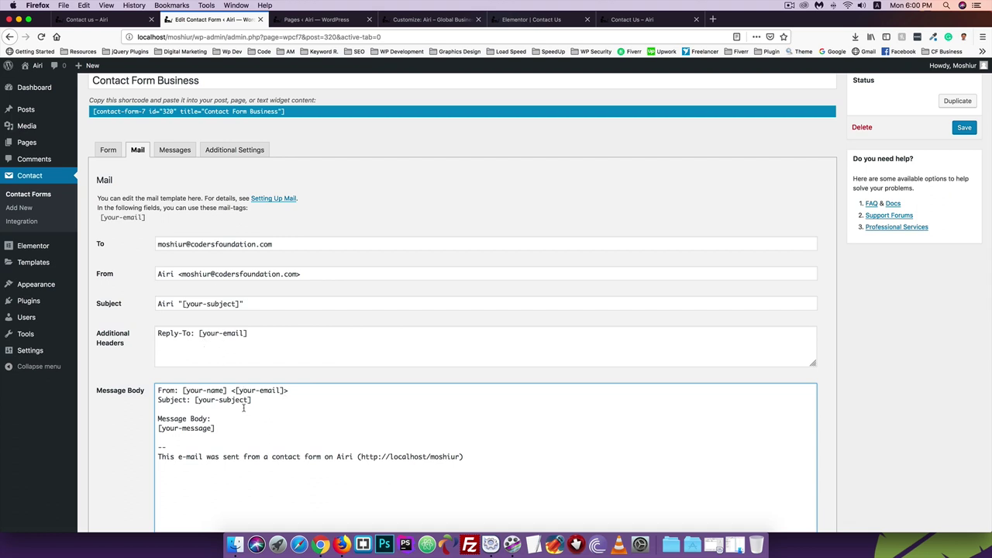
pyautogui.click(109, 149)
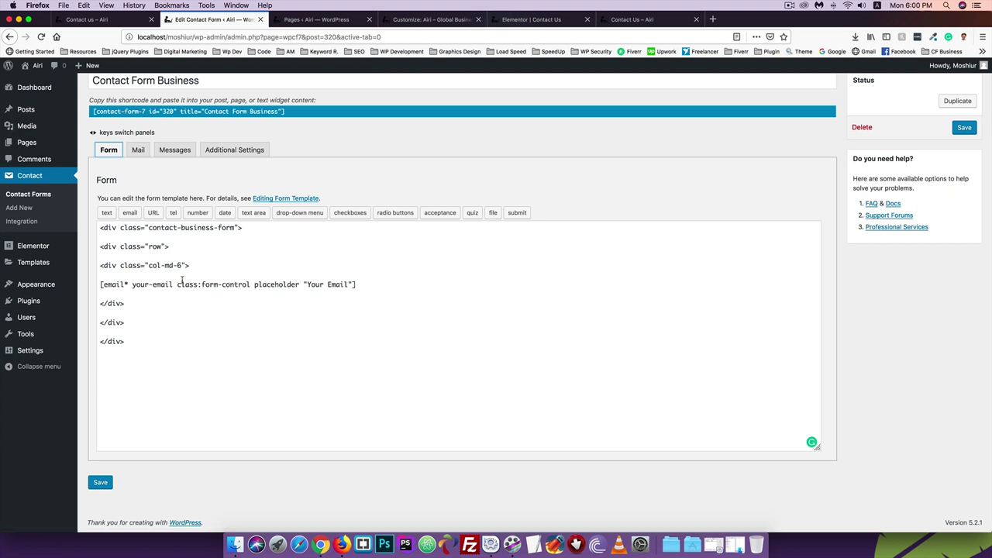
# Check the reference message form's first field, and add an opening <div class="col-md-6"> tag above the email column in the row
pyautogui.hotkey('ctrl', 'shift', 'Tab')
pyautogui.scroll(1, 253, 164)
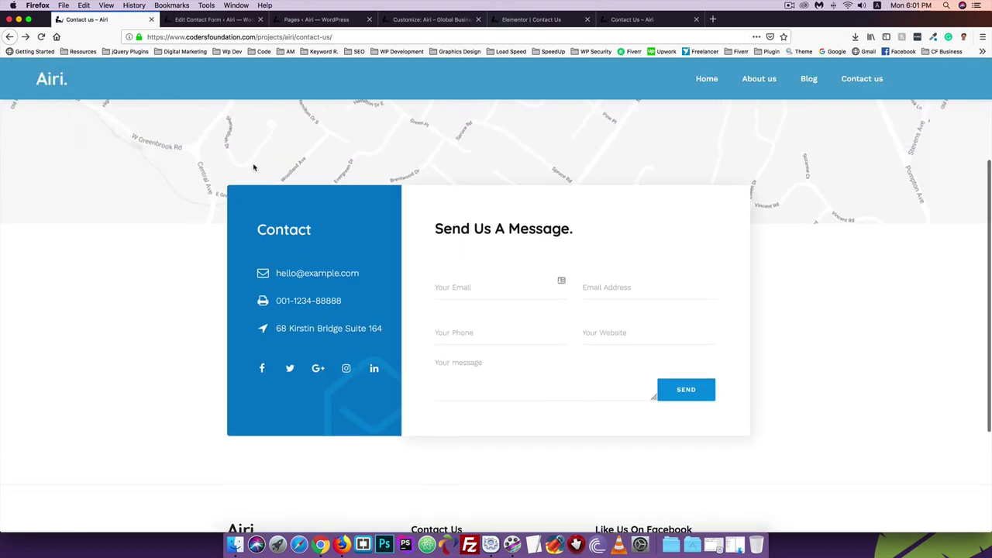
pyautogui.click(471, 285)
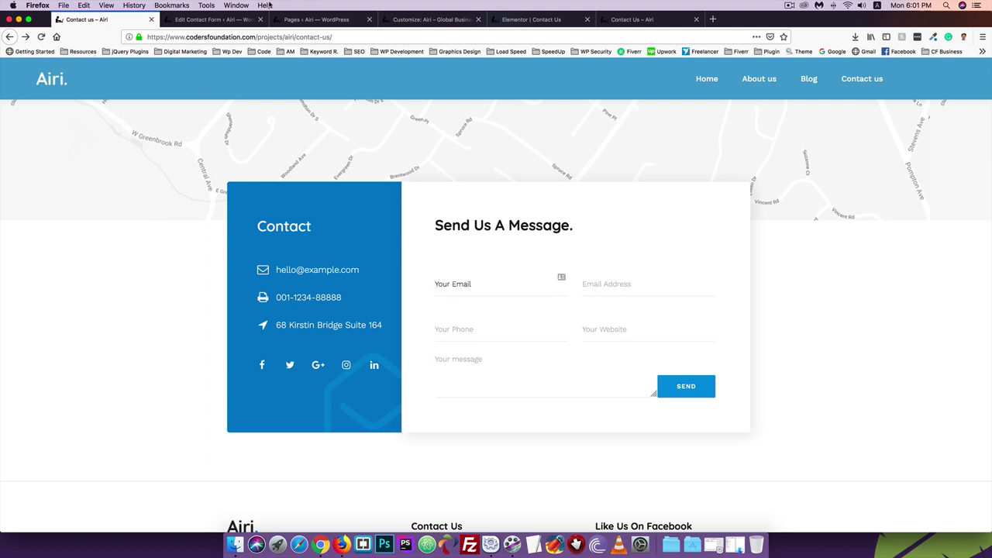
pyautogui.click(231, 23)
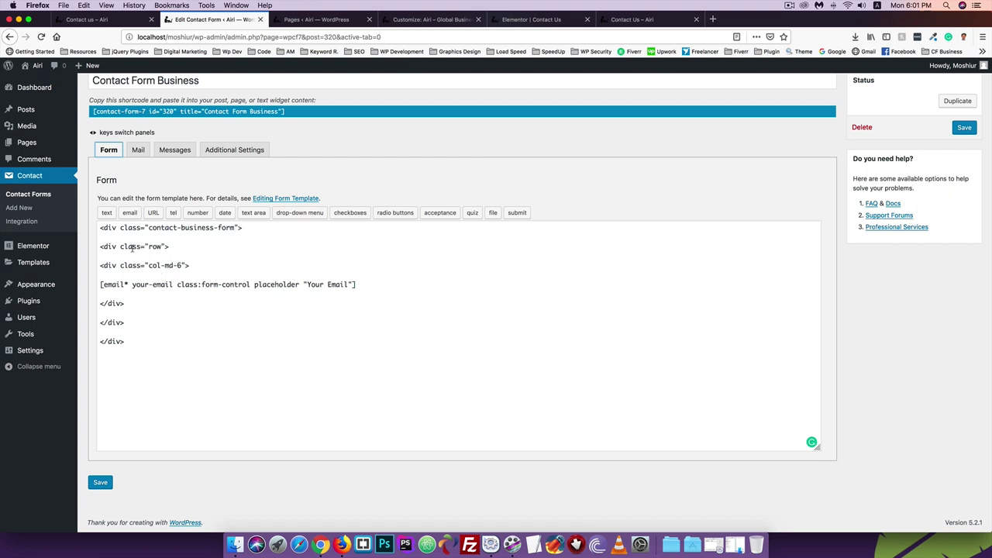
pyautogui.click(179, 248)
pyautogui.press('Return')
pyautogui.press('Return')
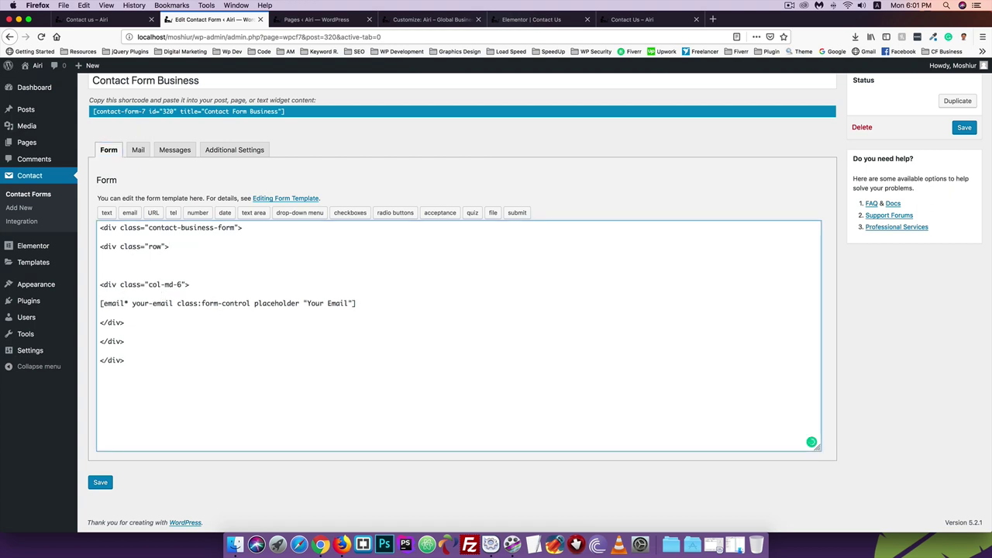
pyautogui.moveTo(40, 286)
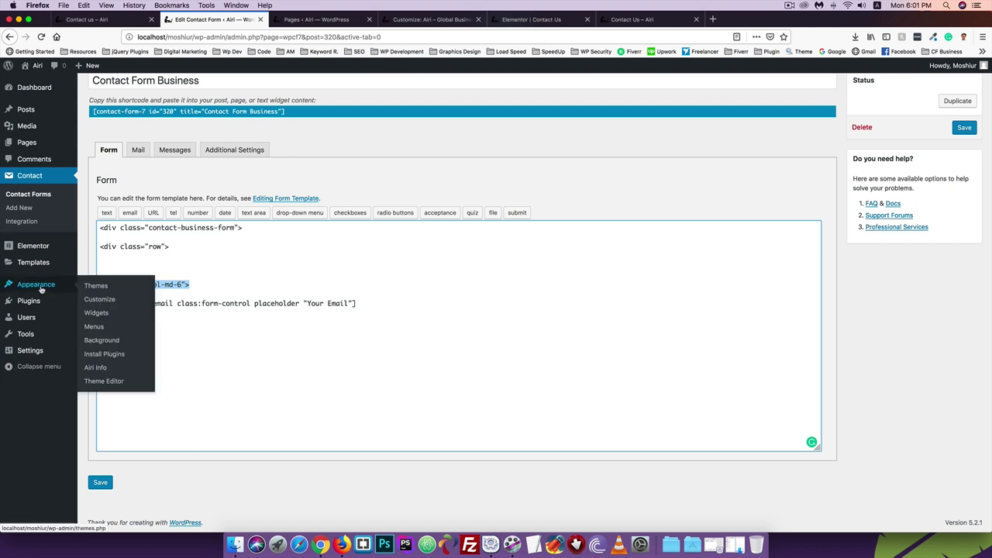
pyautogui.click(129, 265)
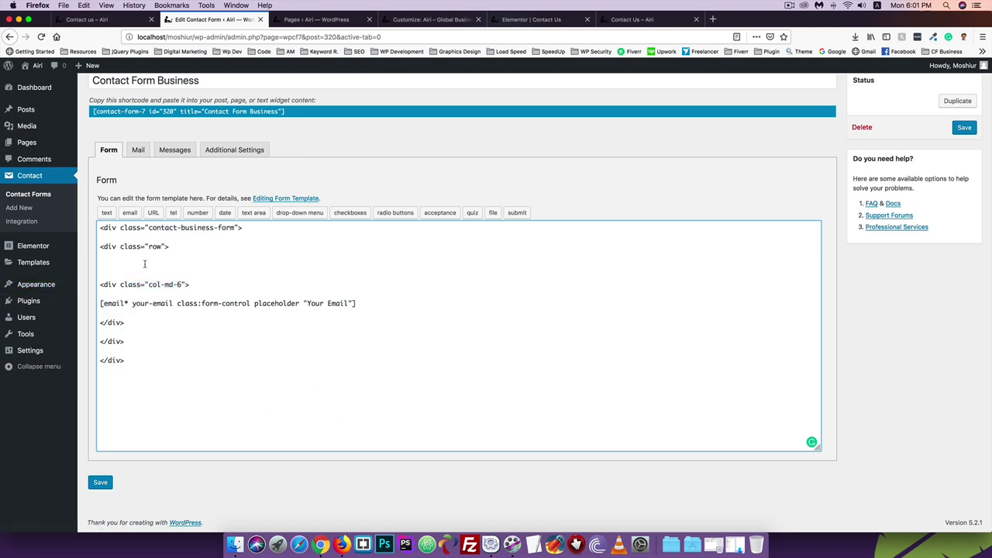
pyautogui.write('<div class="col-md-6">')
pyautogui.press('Return')
pyautogui.press('Return')
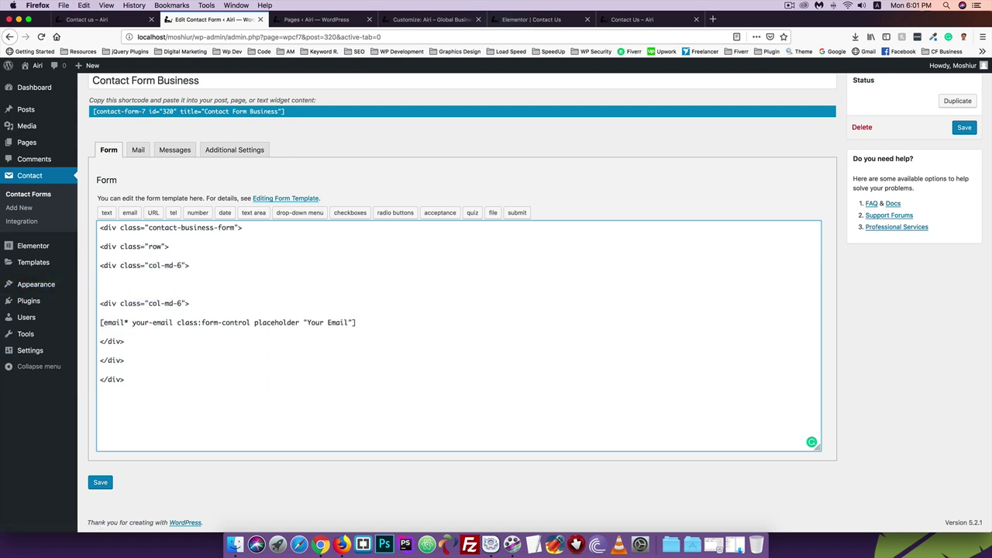
# Close the new column with a </div> tag and leave an empty line inside it for a field
pyautogui.write('div>')
pyautogui.click(120, 276)
pyautogui.press('Return')
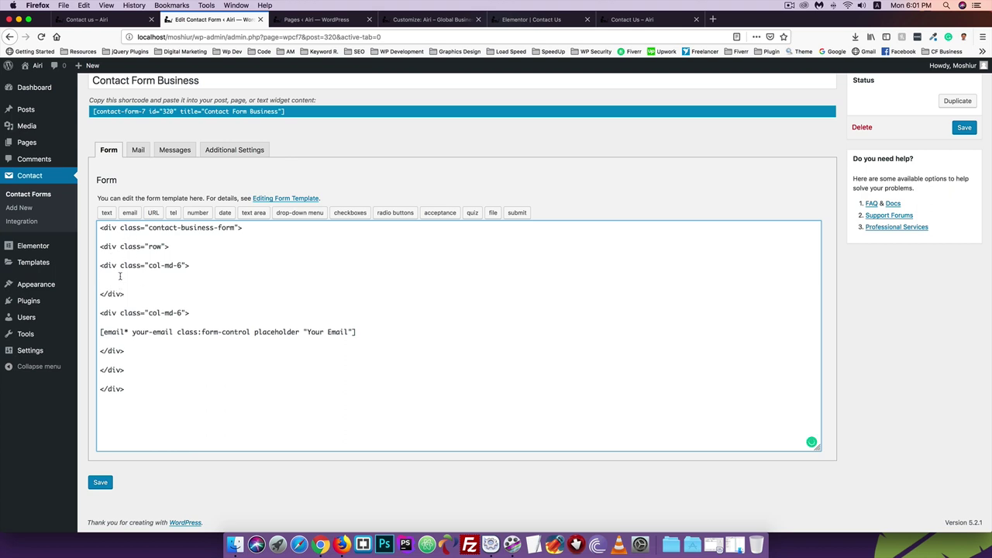
pyautogui.press('Return')
pyautogui.press('Tab')
pyautogui.click(112, 284)
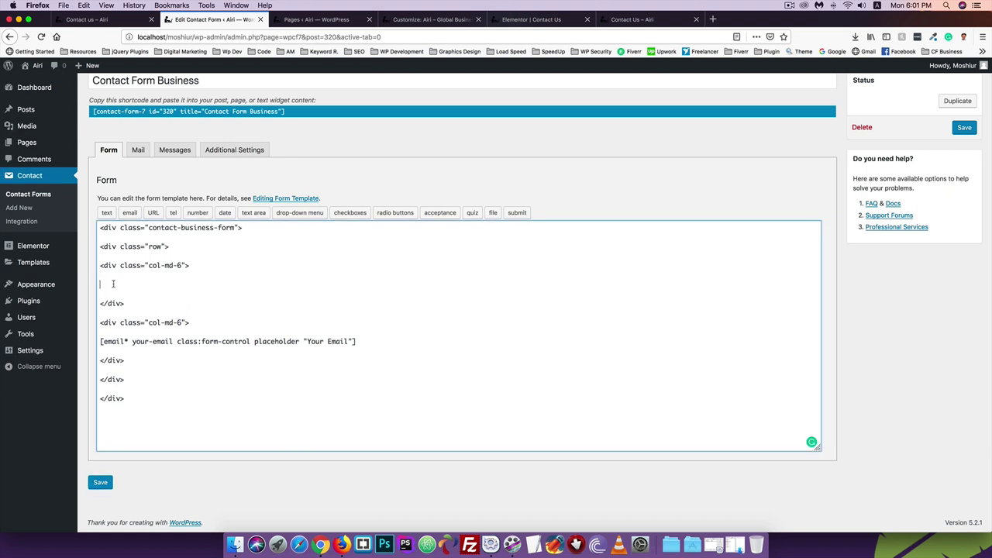
# Generate a required text form-tag for the new column and name it "your-name"
pyautogui.click(127, 16)
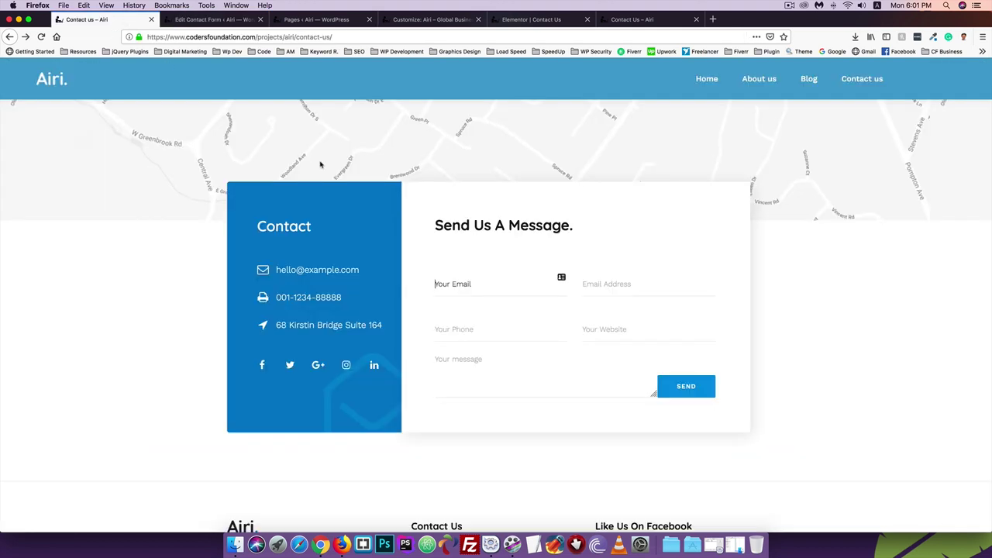
pyautogui.click(449, 284)
pyautogui.click(213, 19)
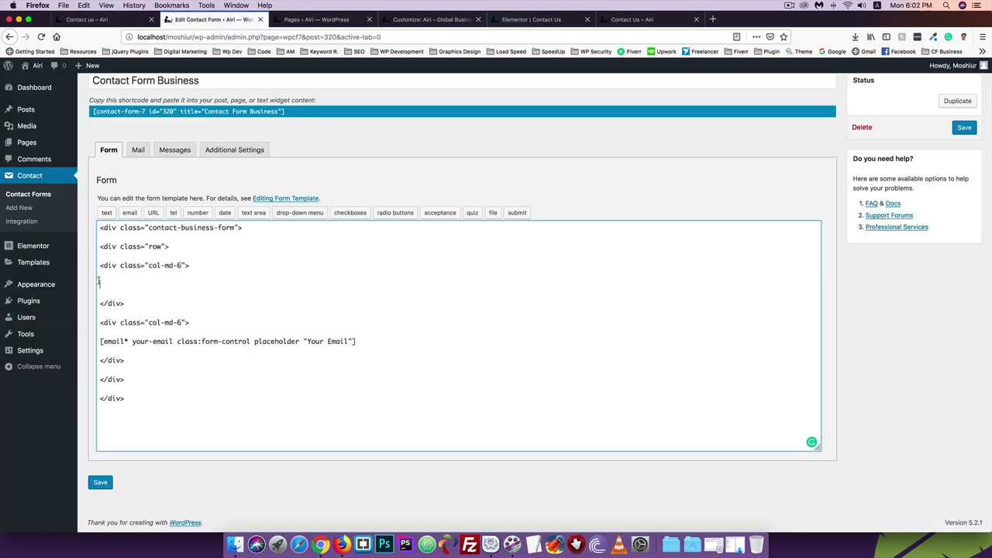
pyautogui.click(107, 213)
pyautogui.click(422, 207)
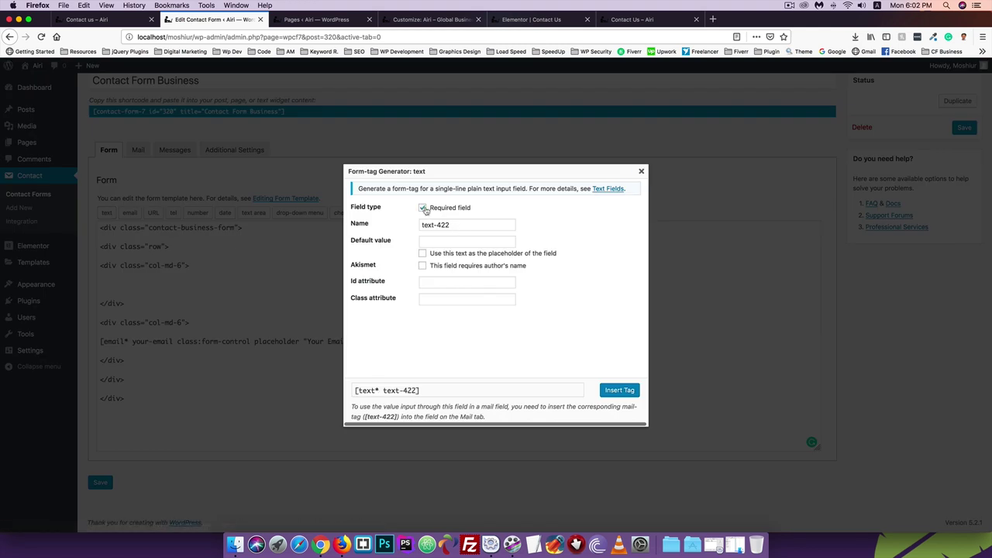
pyautogui.tripleClick(465, 225)
pyautogui.write('y')
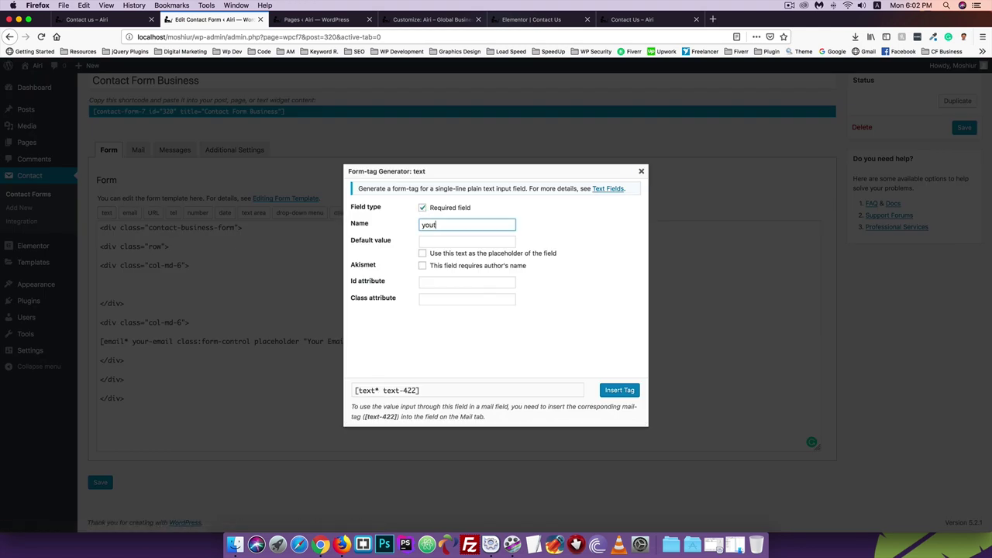
pyautogui.write('our-name')
# Set the text tag's default value to "Your Name" and use it as the field's placeholder
pyautogui.click(435, 243)
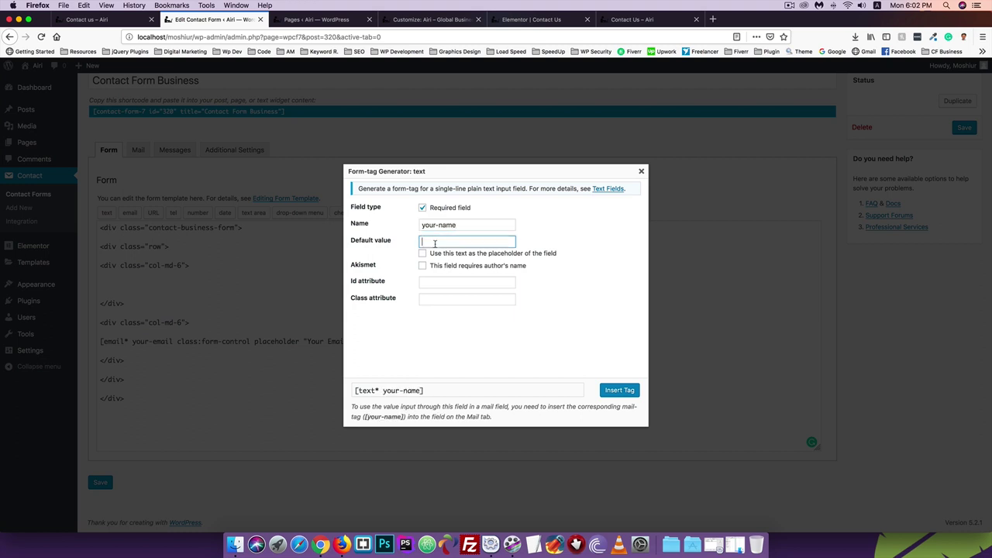
pyautogui.write('T')
pyautogui.write('our')
pyautogui.click(122, 22)
pyautogui.click(204, 20)
pyautogui.write('Name')
pyautogui.click(465, 254)
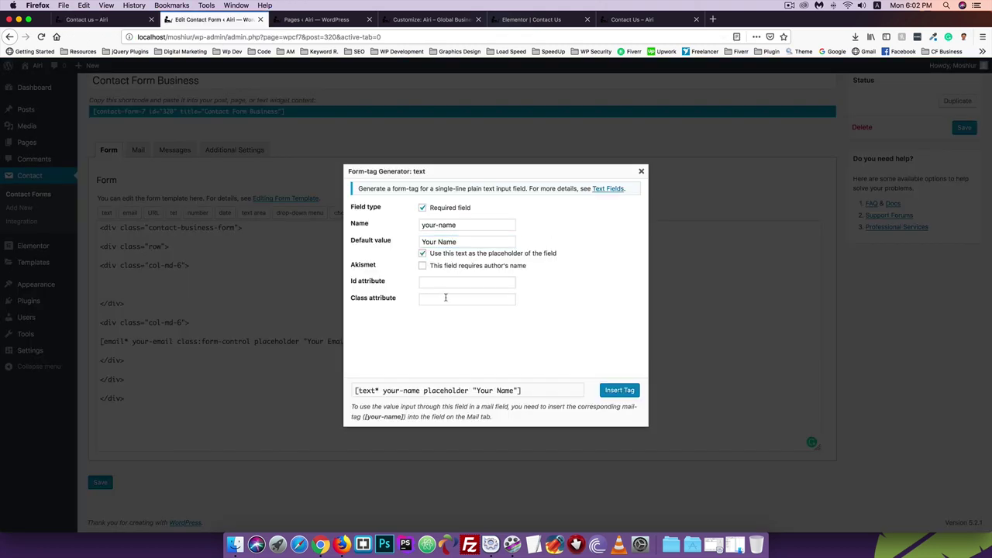
# Insert the text tag with the class "form-control" into the new column and save the contact form
pyautogui.click(446, 298)
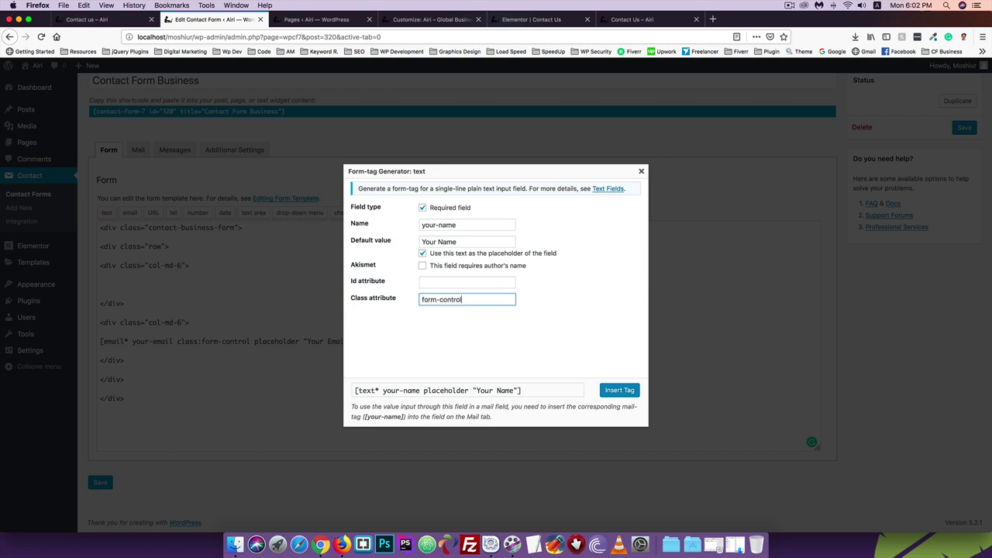
pyautogui.write('form-control')
pyautogui.click(620, 390)
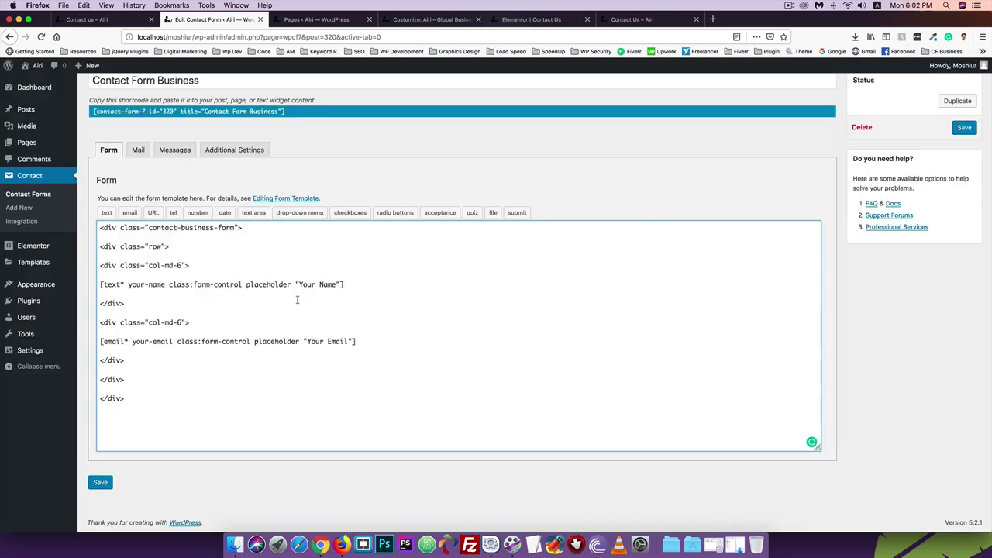
pyautogui.click(97, 486)
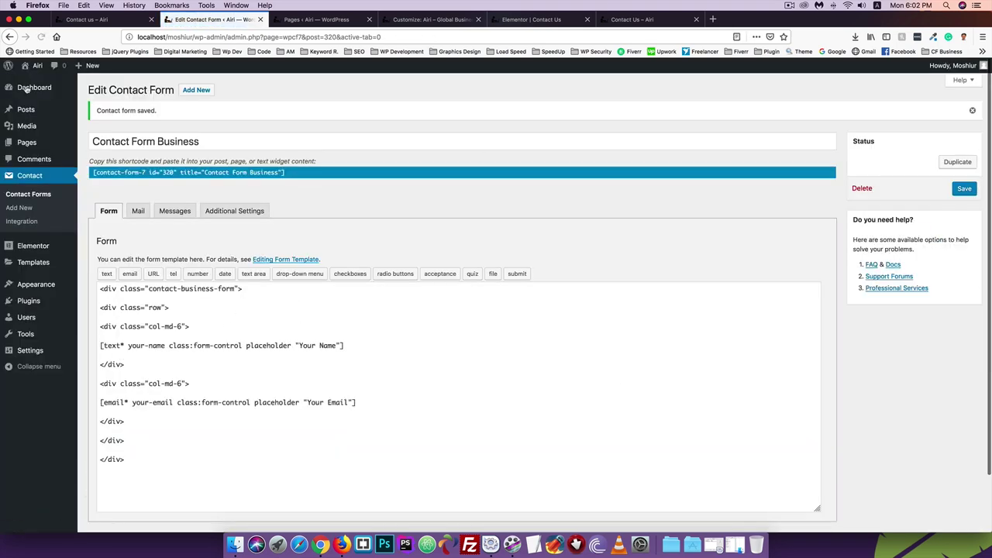
# Reopen Contact Form Business from the contact forms list and copy its shortcode
pyautogui.click(34, 194)
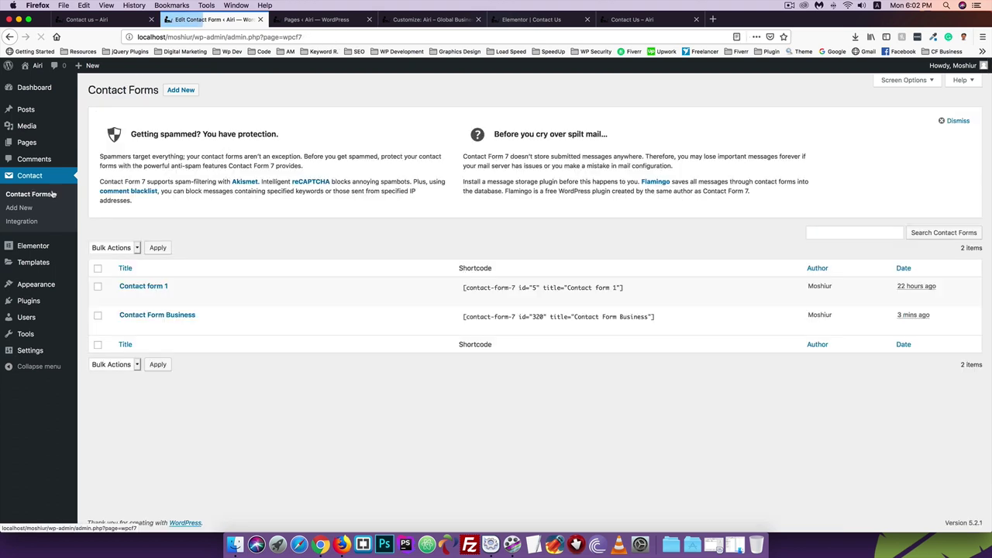
pyautogui.click(158, 315)
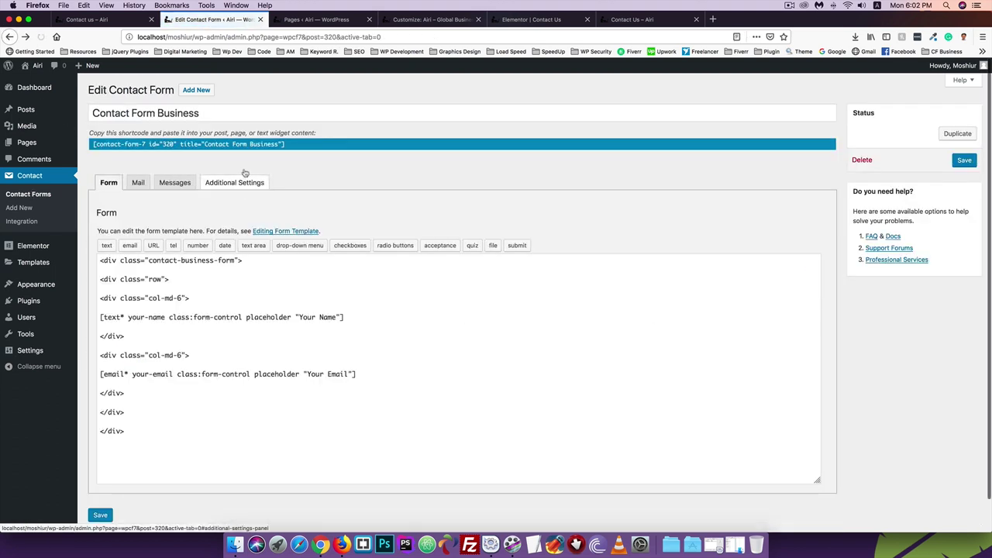
pyautogui.click(145, 140)
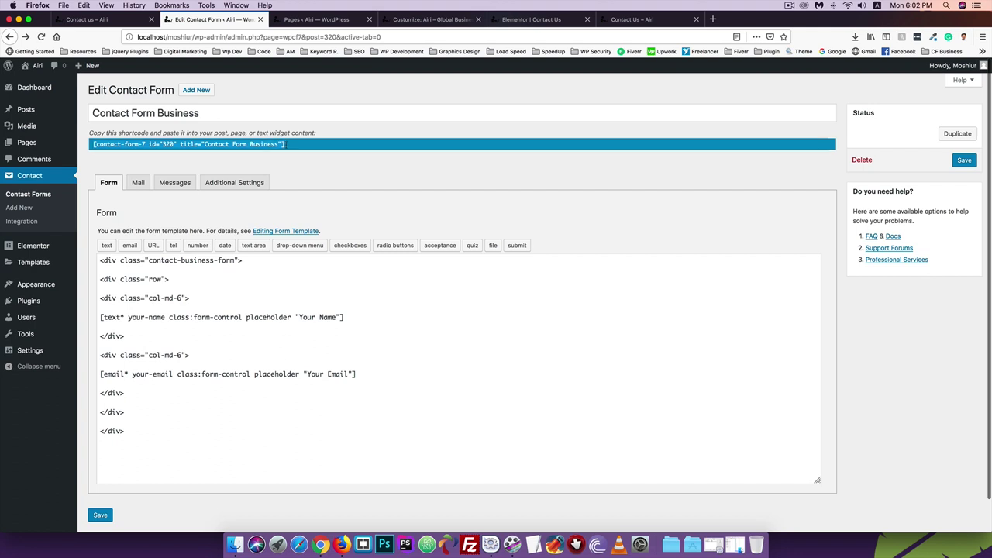
pyautogui.rightClick(271, 144)
pyautogui.click(293, 170)
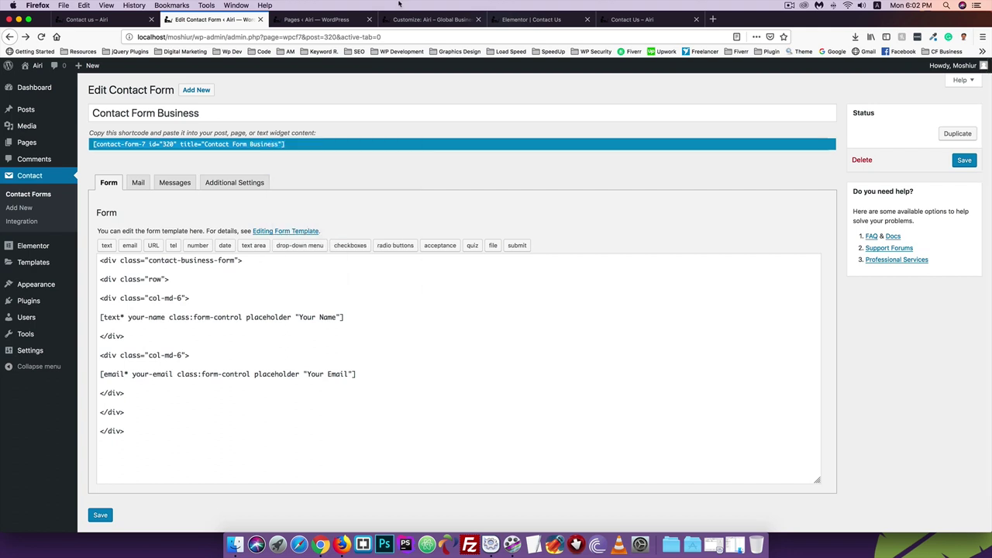
# Replace the shortcode under "Send Us A Message." on the Elementor Contact Us page with the Contact Form Business one and update the page
pyautogui.click(632, 19)
pyautogui.click(531, 19)
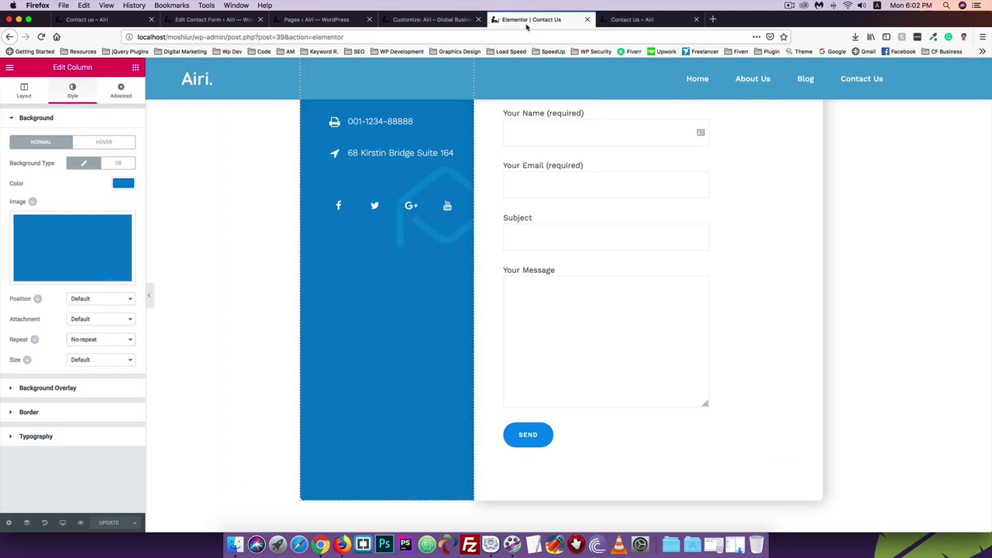
pyautogui.scroll(5, 411, 310)
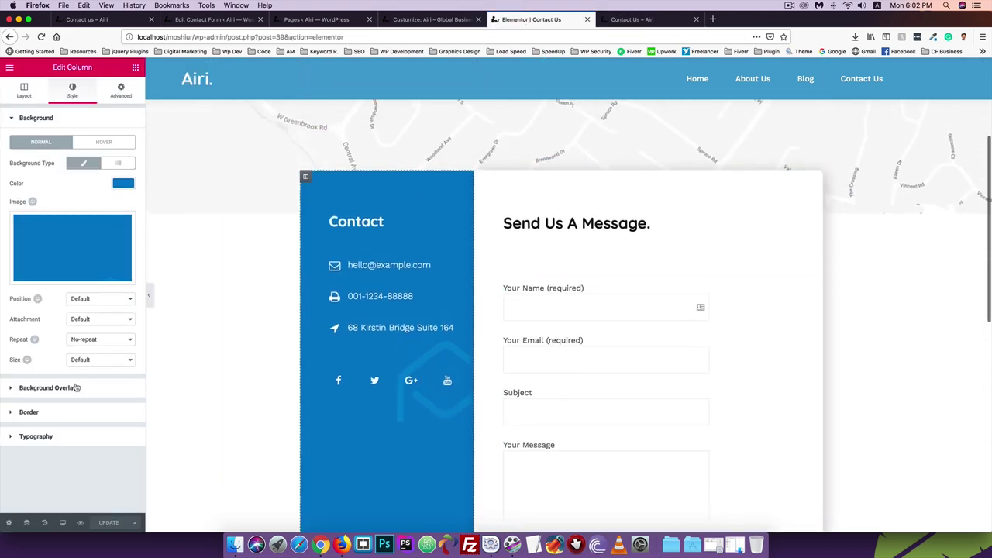
pyautogui.click(633, 328)
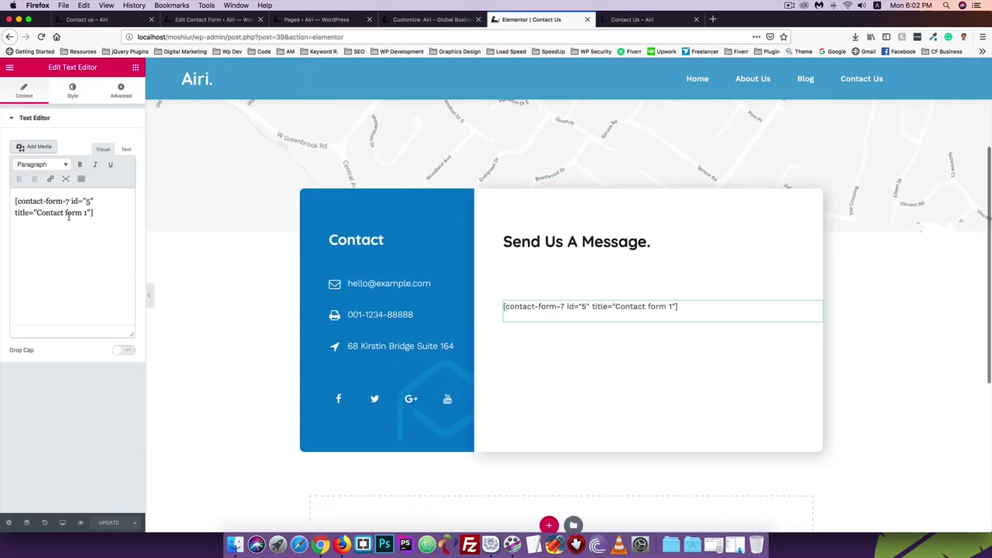
pyautogui.press('super+a')
pyautogui.click(125, 149)
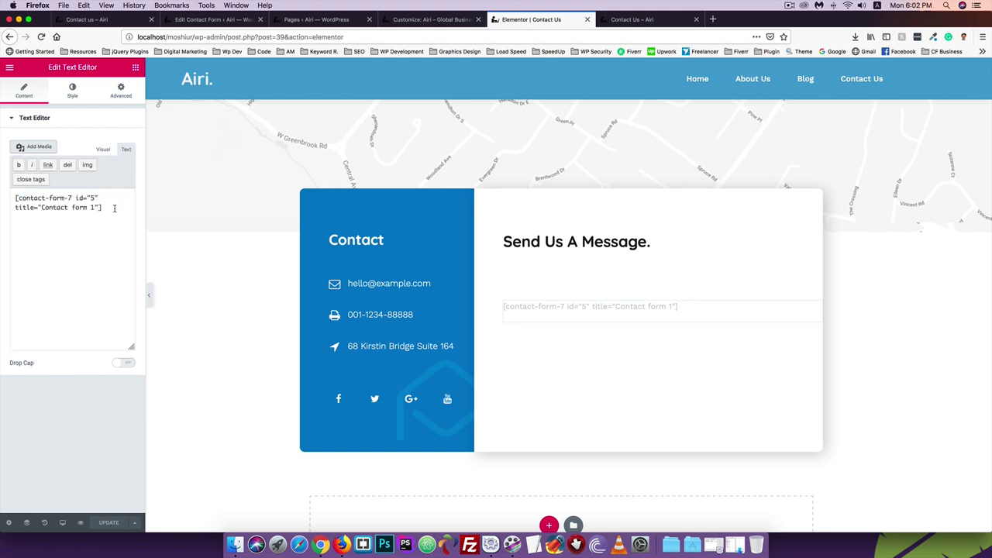
pyautogui.moveTo(115, 209); pyautogui.dragTo(3, 165)
pyautogui.press('BackSpace')
pyautogui.press('super+v')
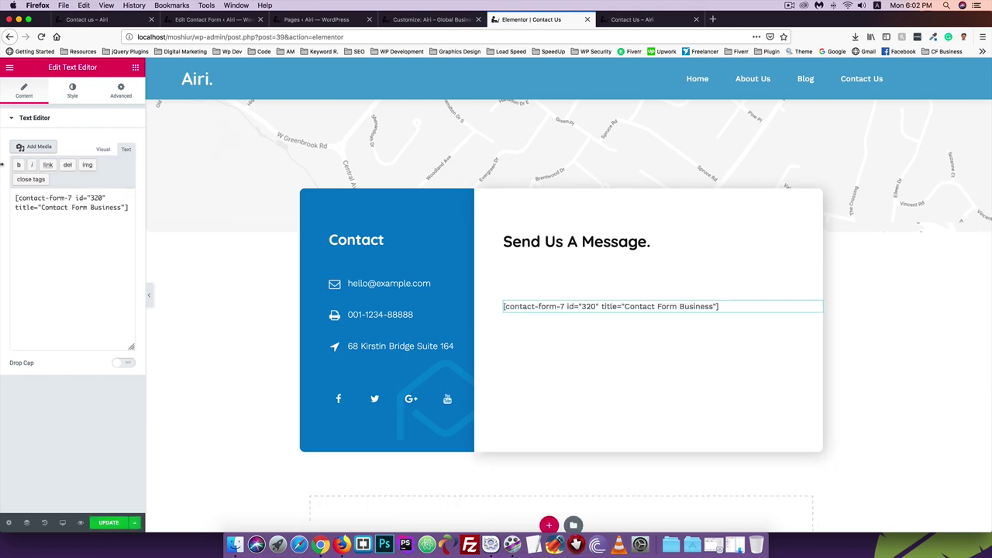
pyautogui.click(109, 523)
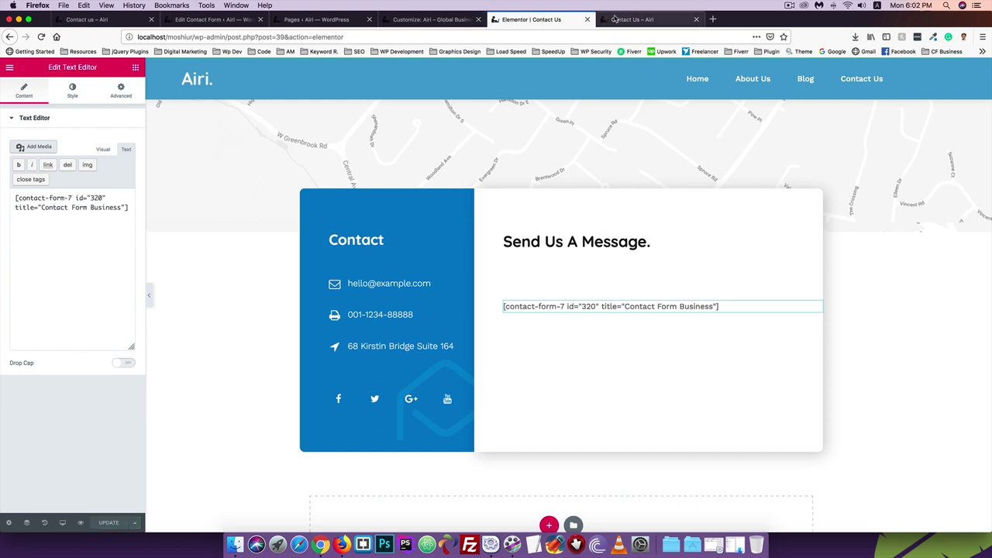
# Reload the live Contact Us page and compare its "Your Name" and "Your Email" fields with the reference design
pyautogui.click(620, 20)
pyautogui.click(41, 37)
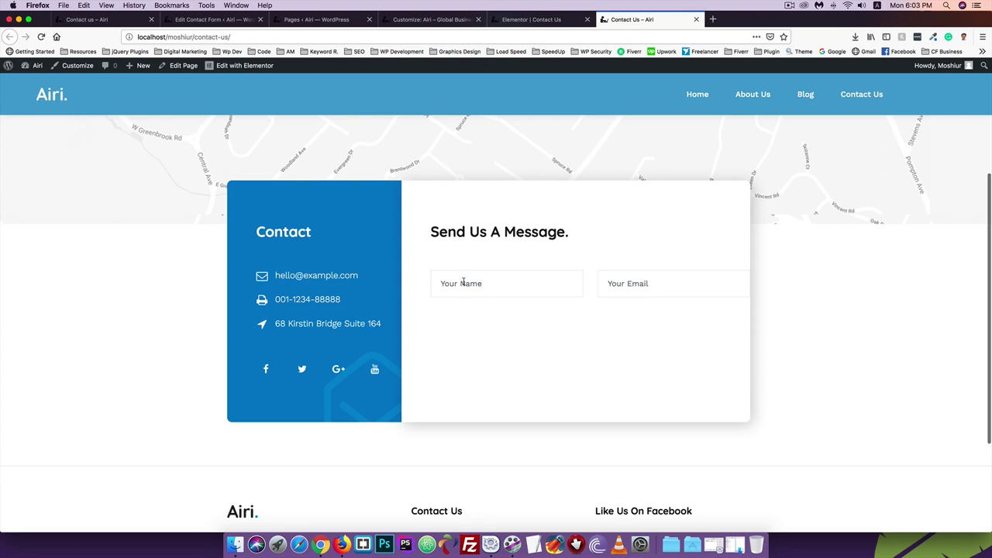
pyautogui.click(462, 283)
pyautogui.click(637, 286)
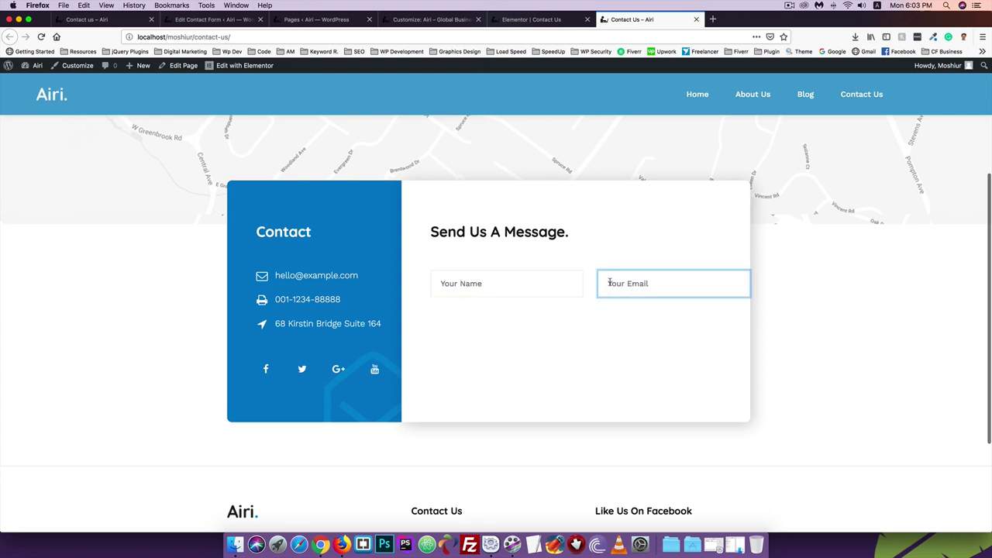
pyautogui.click(546, 330)
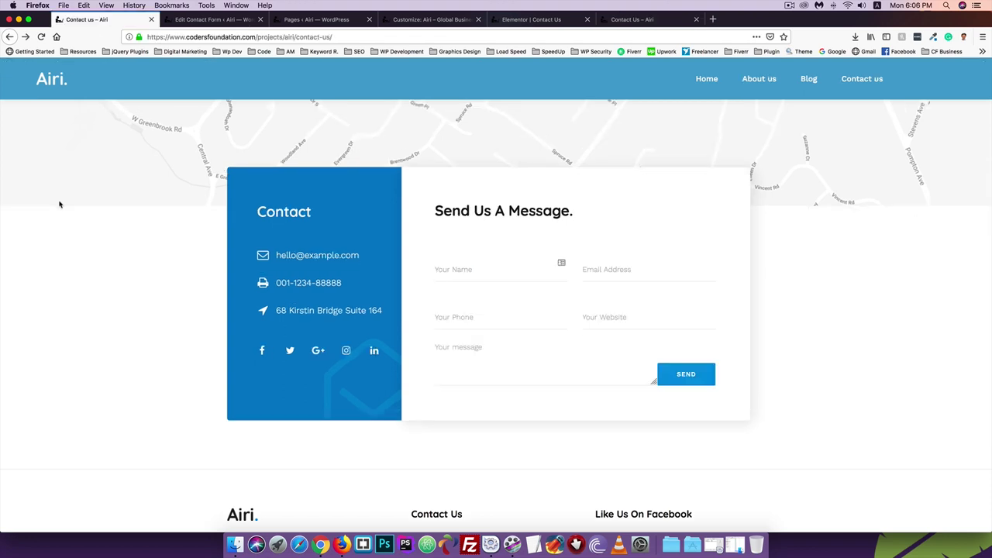
pyautogui.scroll(-1, 455, 303)
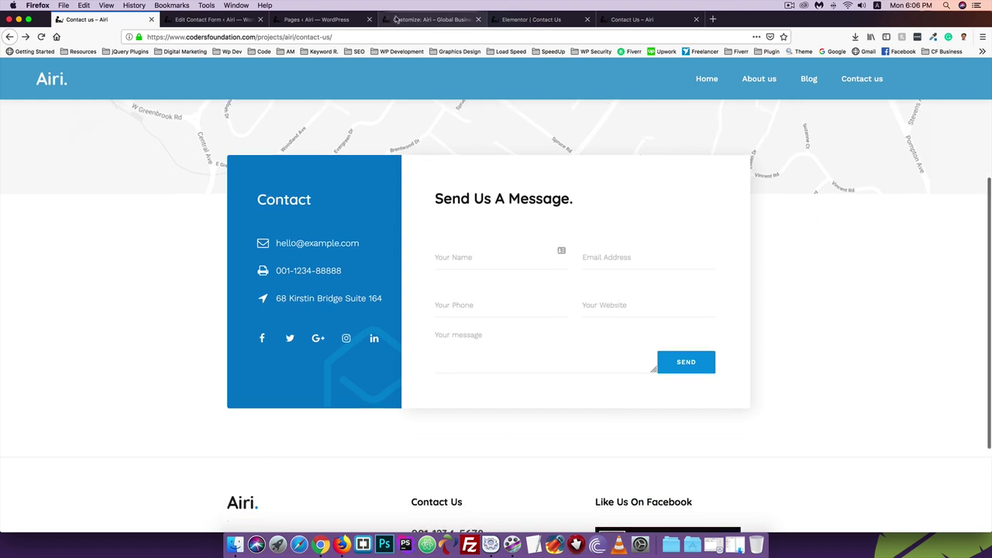
pyautogui.click(431, 17)
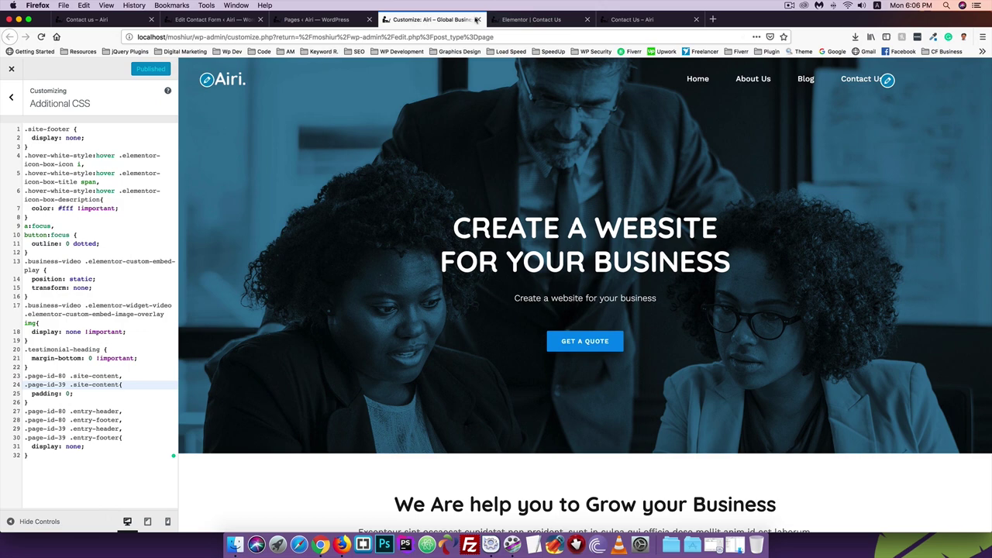
pyautogui.click(529, 20)
pyautogui.click(637, 22)
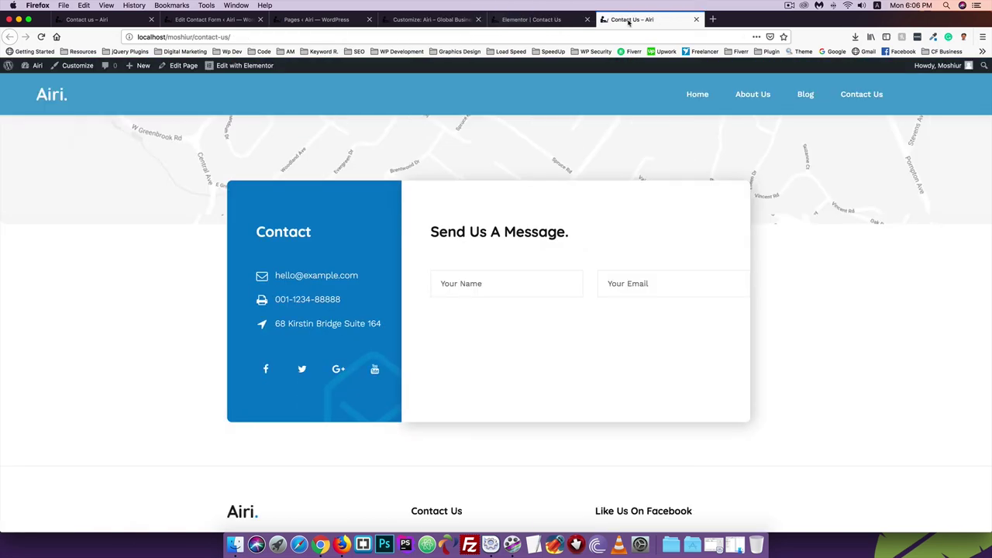
# Duplicate the whole "row" div with its two "col-md-6" columns directly below the first row in the Contact Form Business template
pyautogui.click(219, 21)
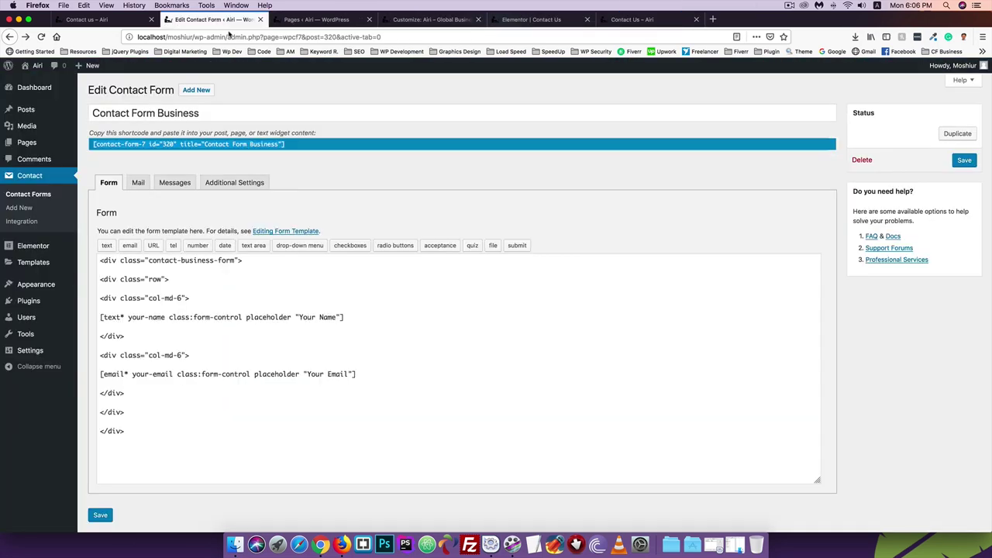
pyautogui.scroll(-1, 253, 305)
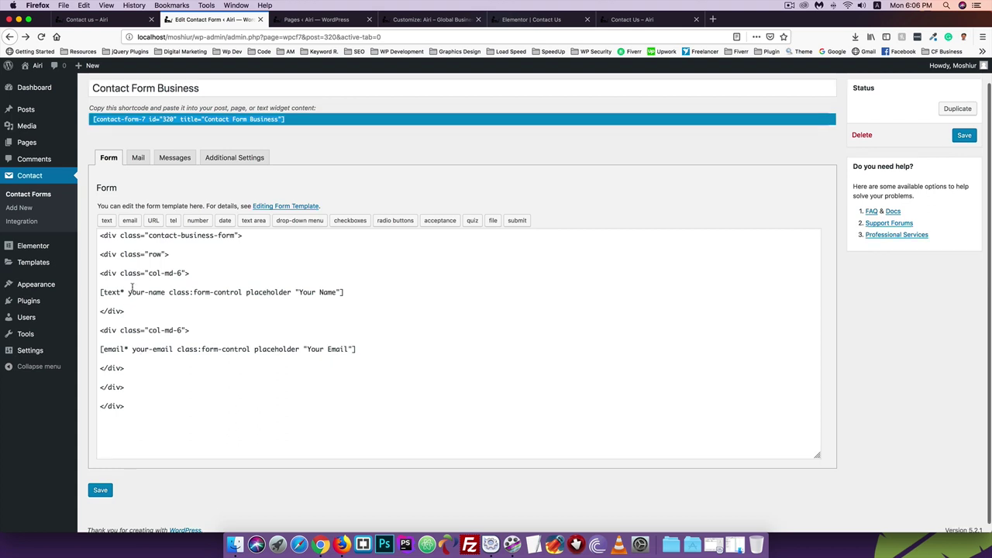
pyautogui.click(99, 254)
pyautogui.moveTo(99, 254); pyautogui.dragTo(177, 394)
pyautogui.press('super+c')
pyautogui.click(142, 389)
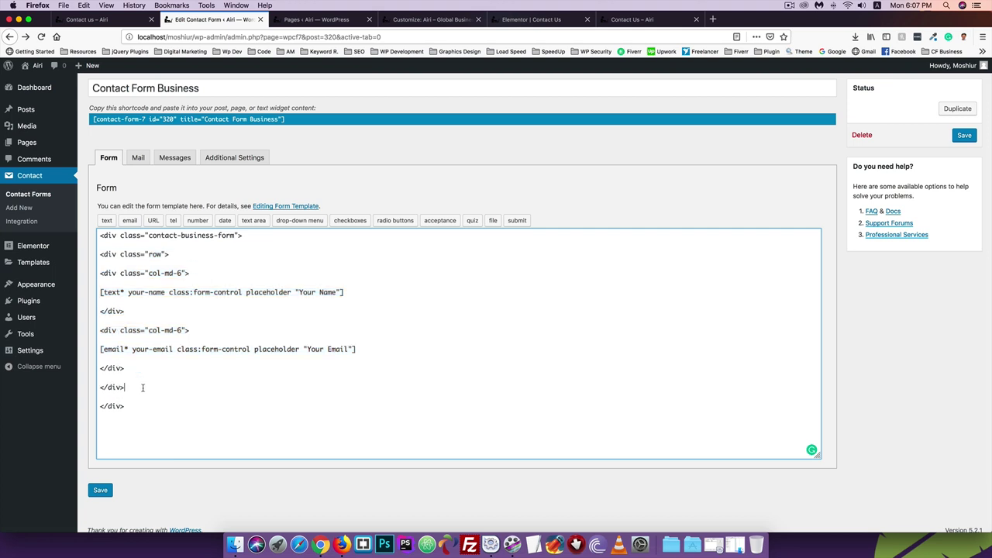
pyautogui.press('Return')
pyautogui.press('Return')
pyautogui.press('Return')
pyautogui.press('super+v')
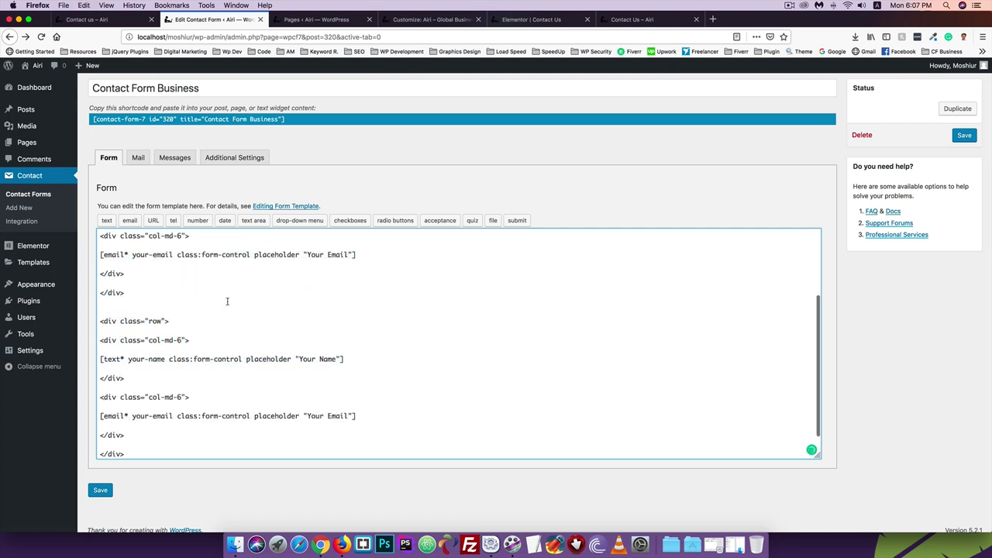
# Delete the "Your Name" text tag from the duplicated row's first column and check the reference design for the field needed there
pyautogui.scroll(-2, 227, 300)
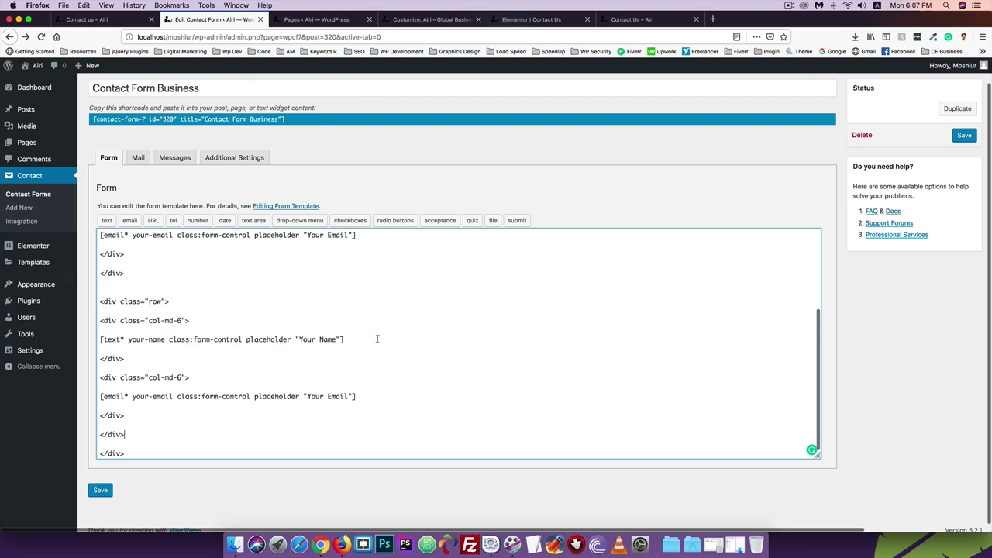
pyautogui.moveTo(344, 340); pyautogui.dragTo(101, 339)
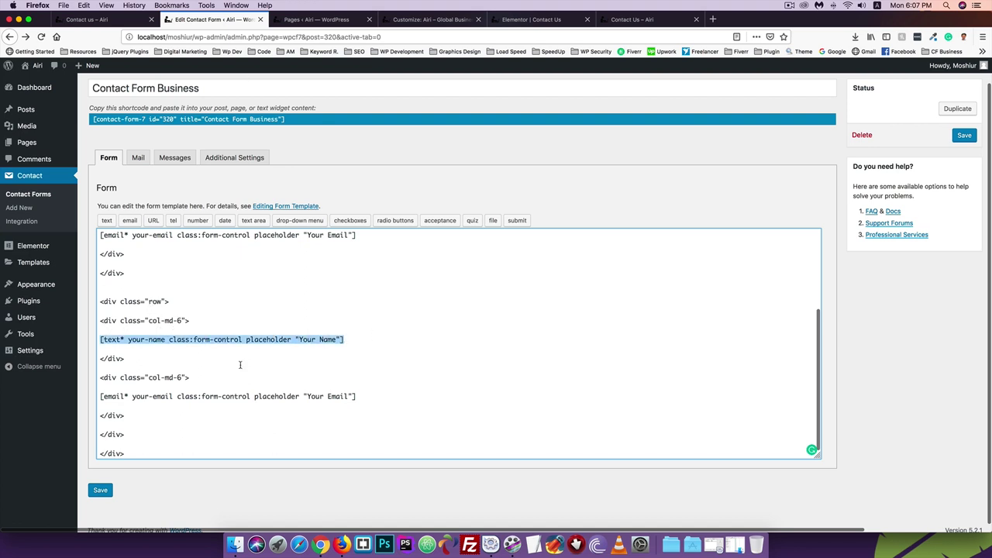
pyautogui.press('BackSpace')
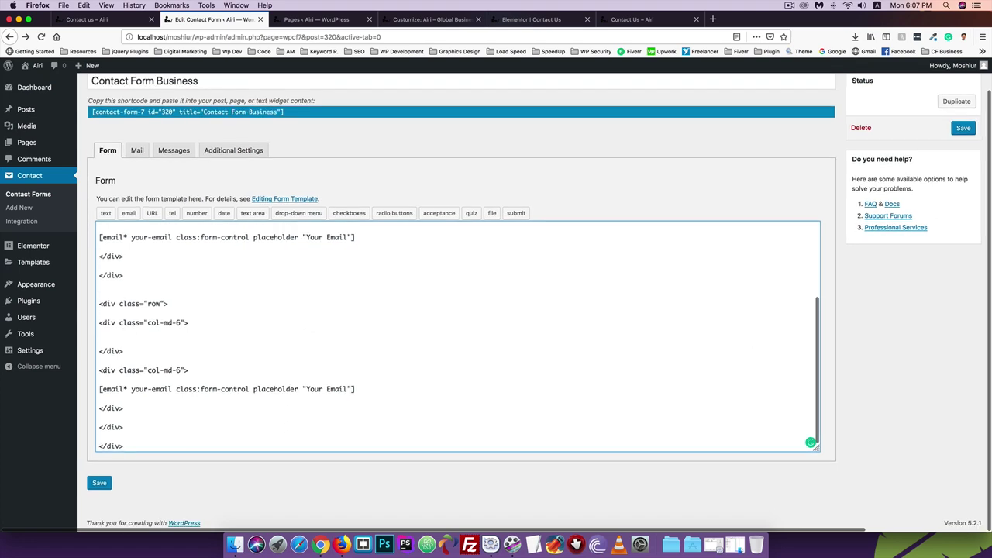
pyautogui.click(123, 19)
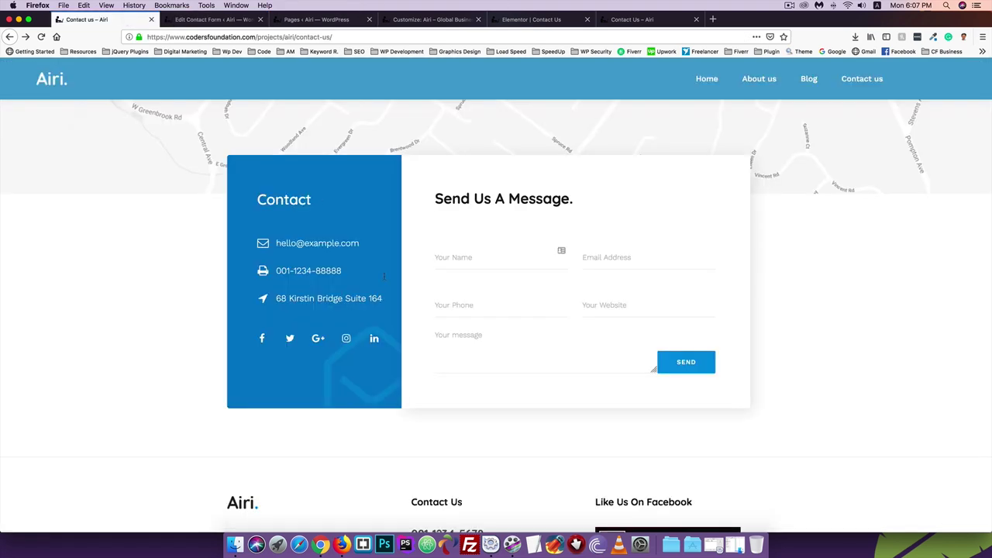
pyautogui.click(213, 19)
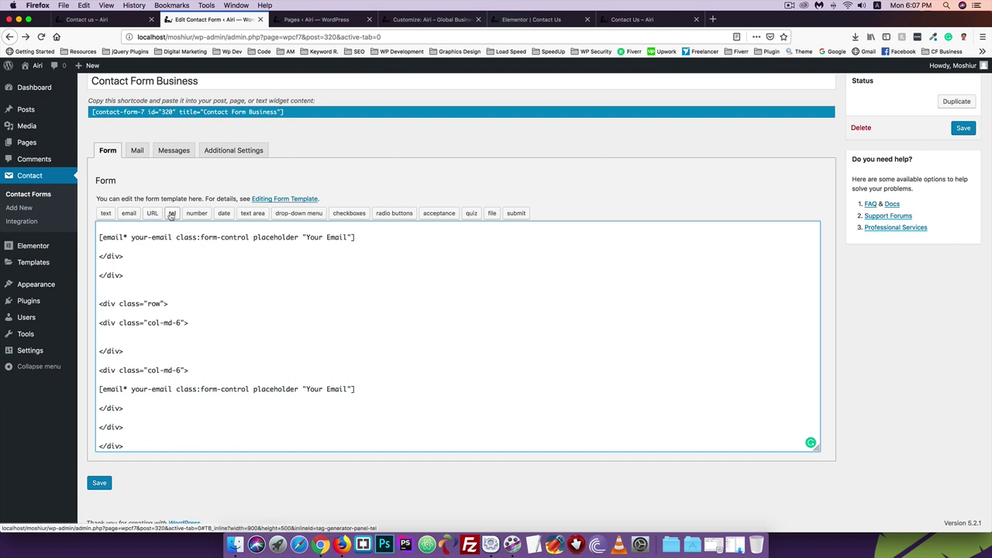
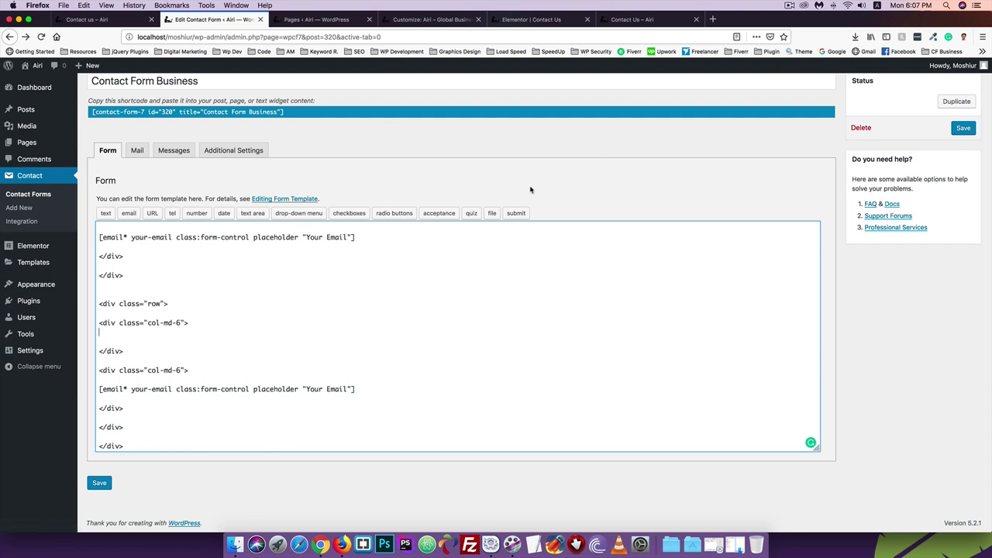
# Look through the Contact Form 7 documentation in a separate browser tab and close it
pyautogui.rightClick(893, 204)
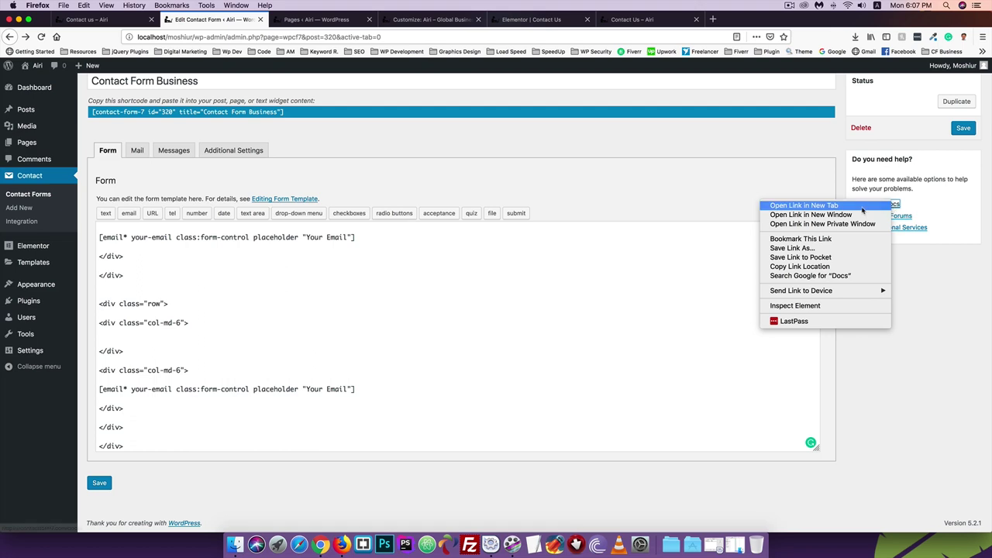
pyautogui.click(806, 206)
pyautogui.click(290, 22)
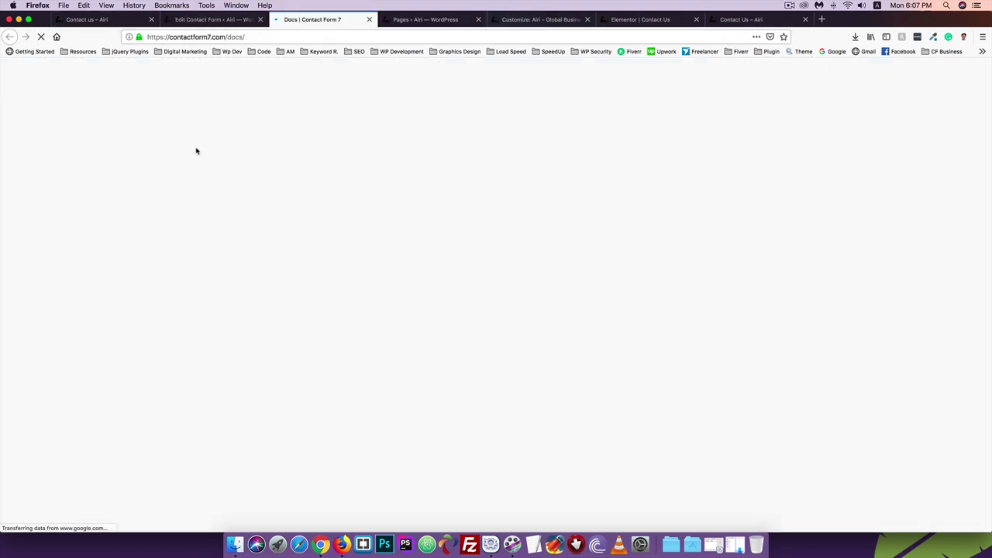
pyautogui.scroll(-15, 138, 261)
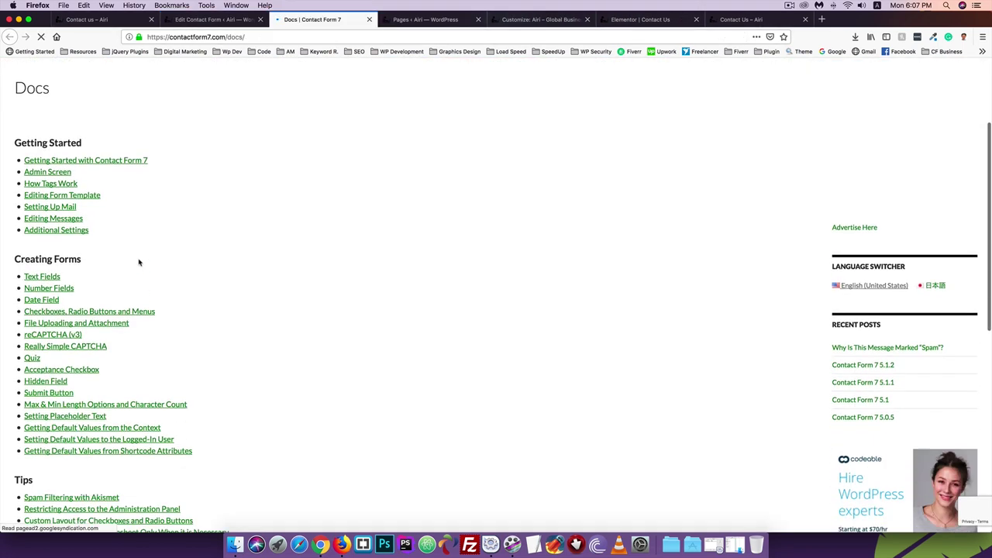
pyautogui.scroll(15, 139, 262)
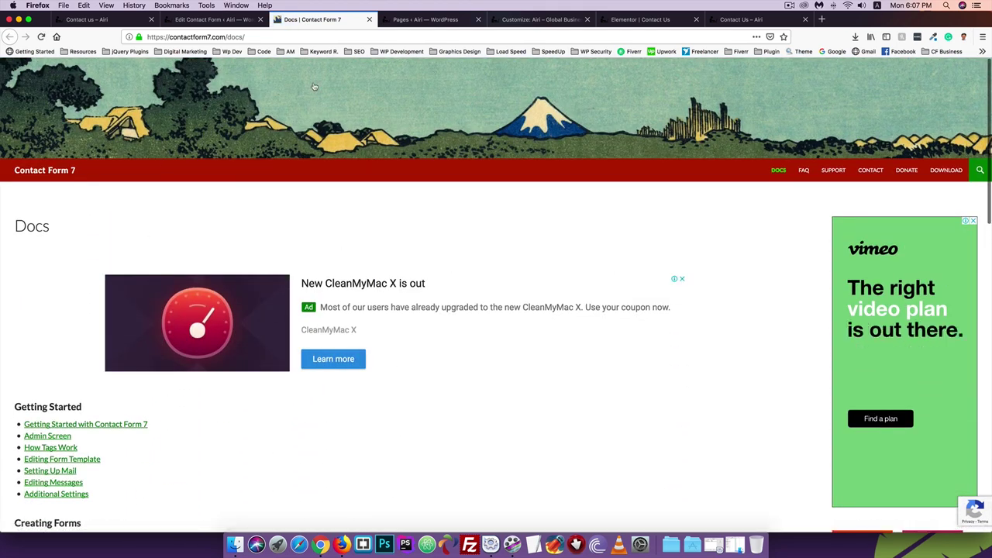
pyautogui.press('super+w')
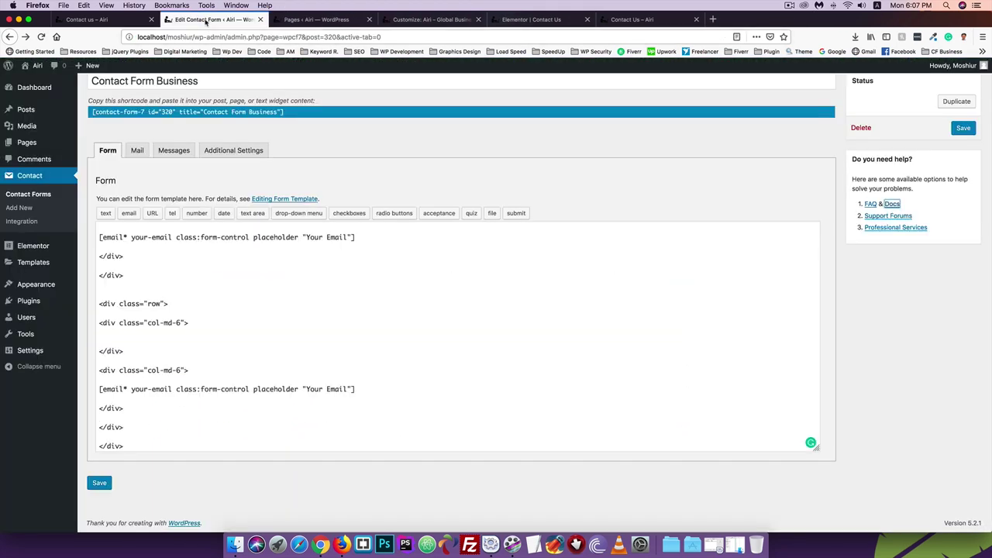
# Start a tel form-tag in the second row's empty first column and name it "your-phone"
pyautogui.scroll(-1, 164, 350)
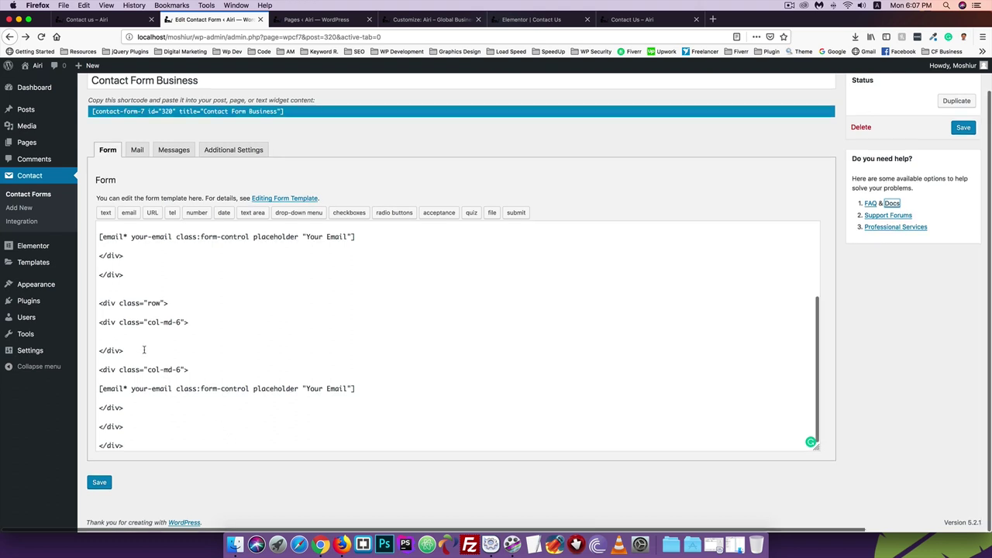
pyautogui.click(102, 334)
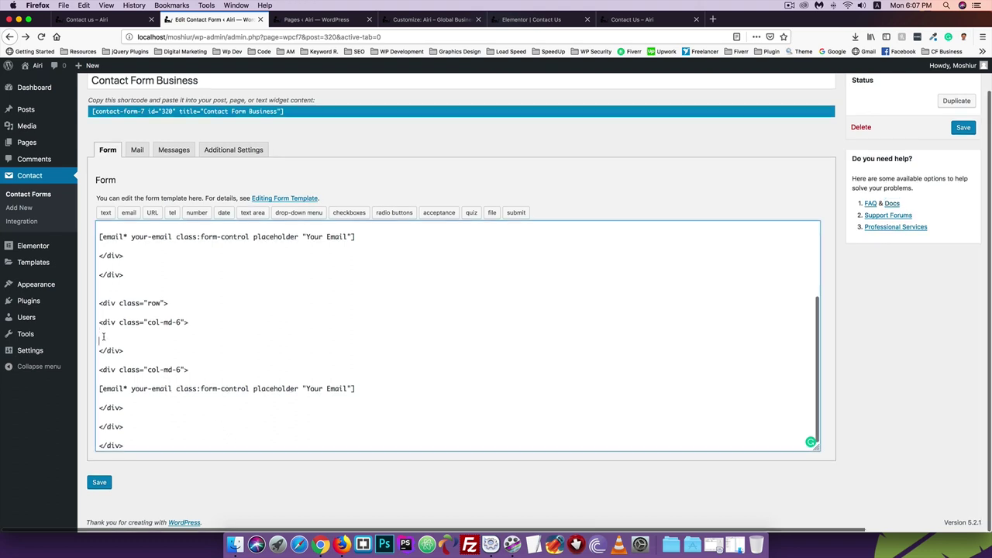
pyautogui.press('Return')
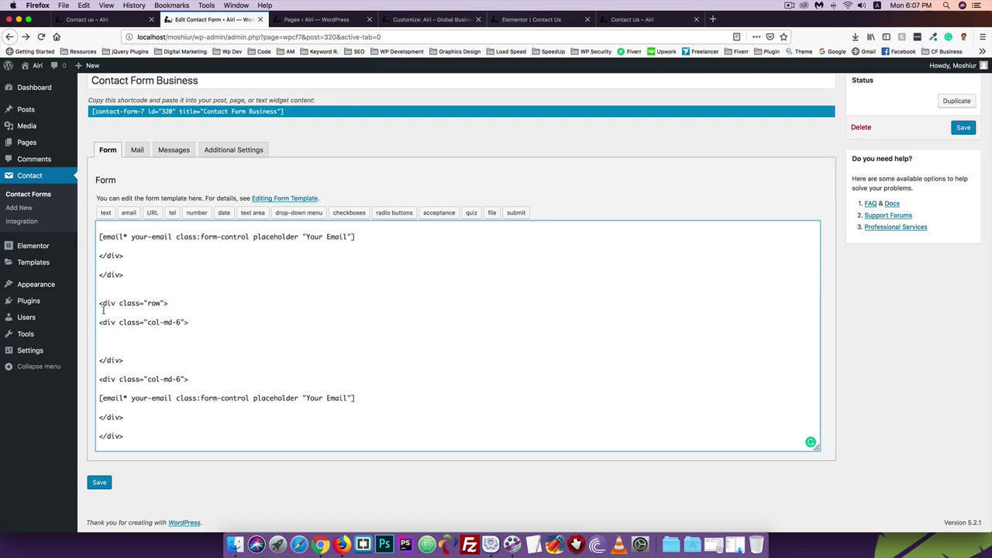
pyautogui.click(173, 213)
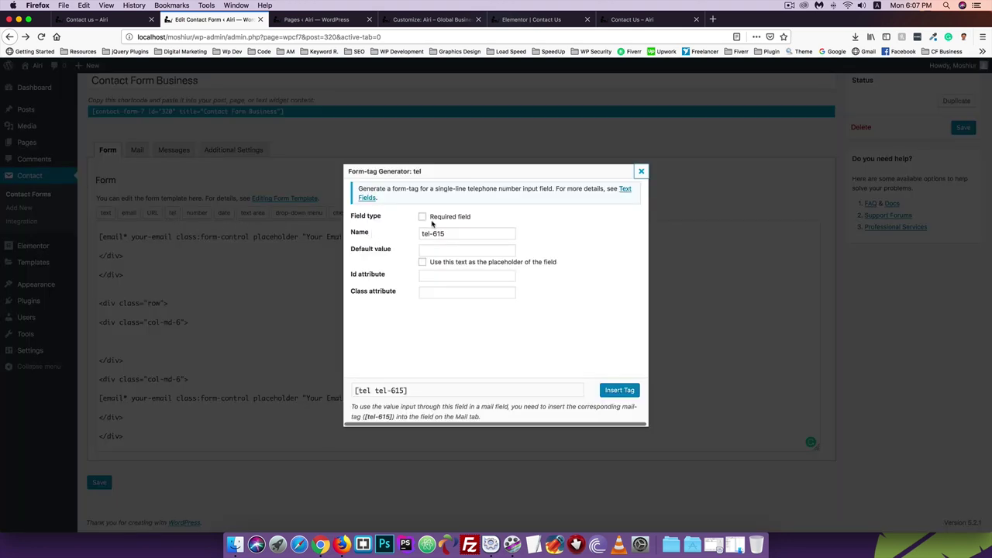
pyautogui.click(121, 21)
pyautogui.click(170, 23)
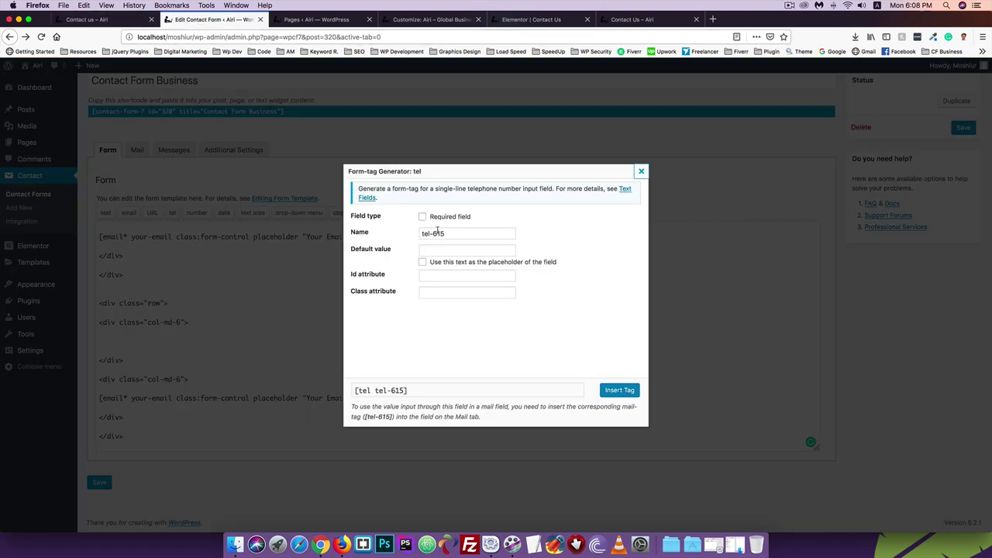
pyautogui.click(374, 238)
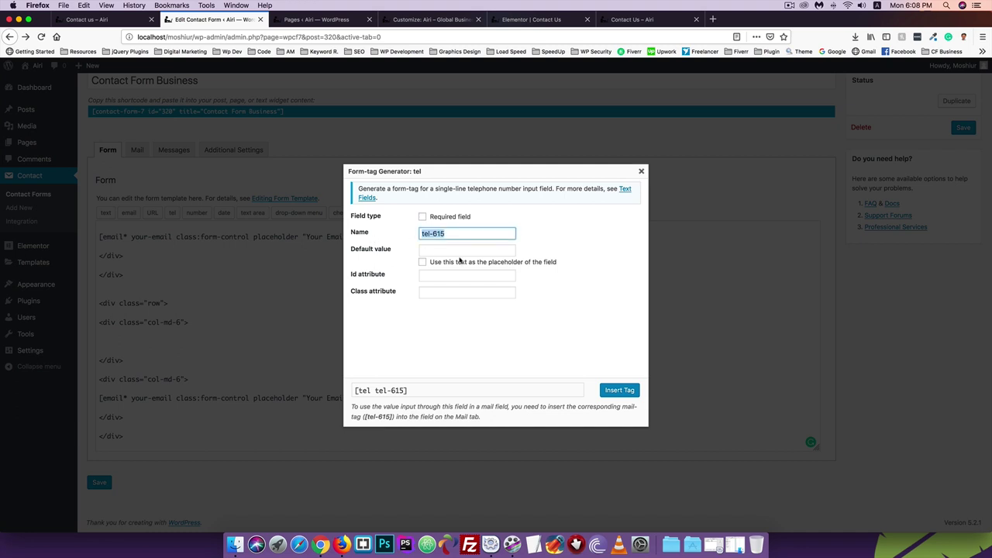
pyautogui.write('your-phone')
# Use "Your Phone" as the tel tag's default value and placeholder, set its class to "form-control", and insert the tag
pyautogui.click(427, 248)
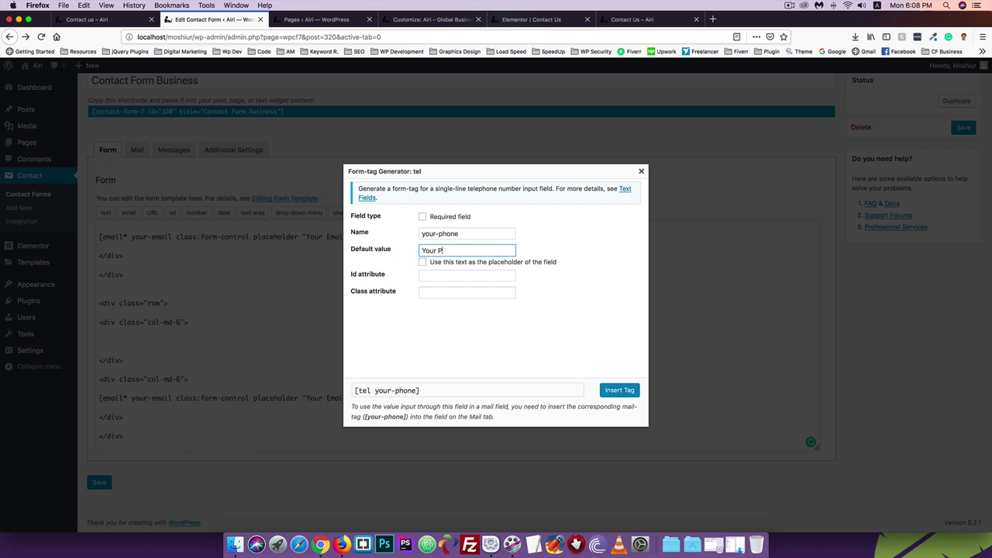
pyautogui.click(440, 262)
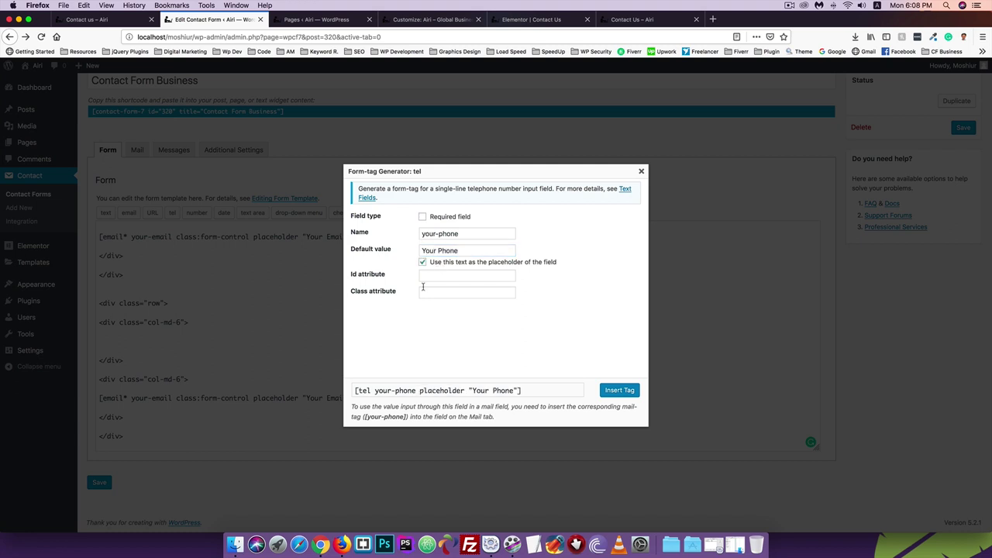
pyautogui.click(464, 294)
pyautogui.write('form-control')
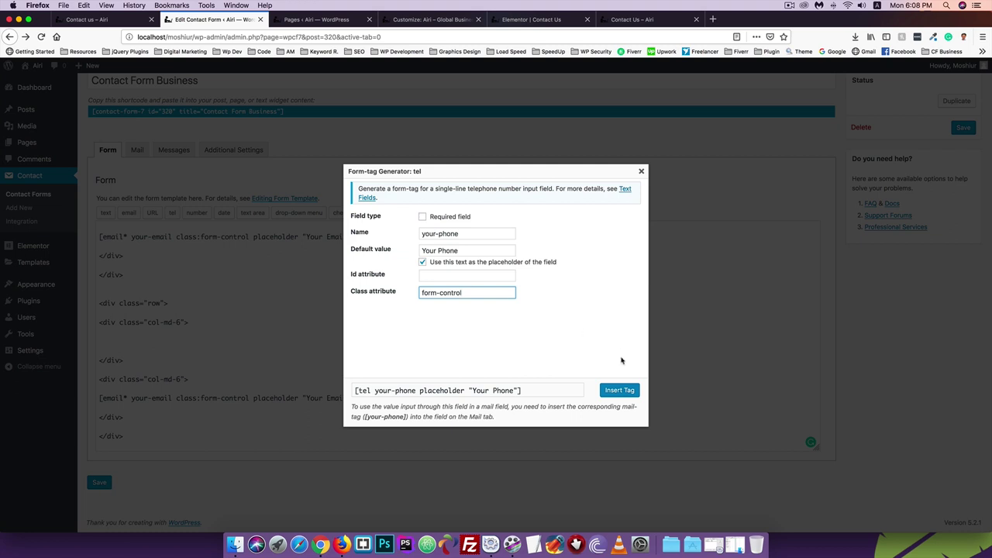
pyautogui.click(619, 392)
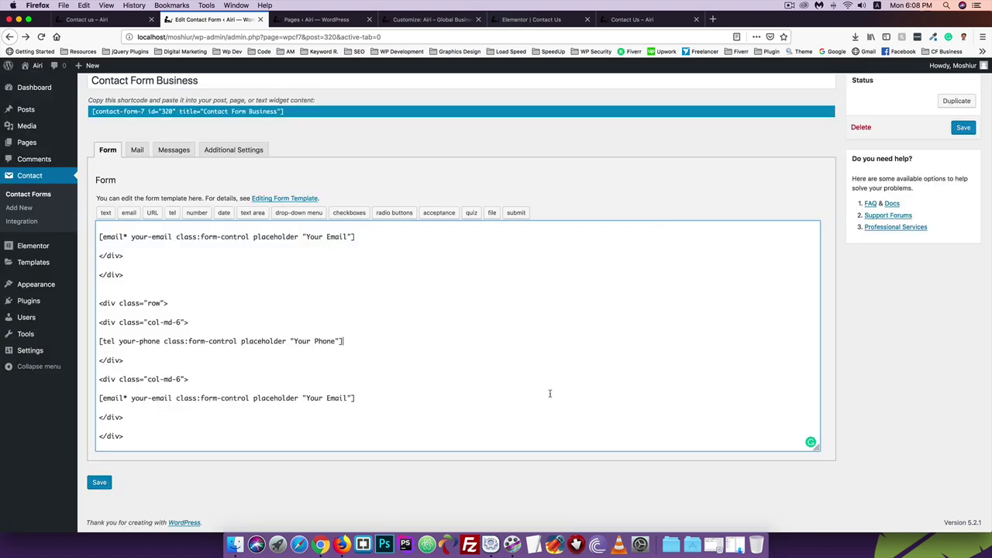
# Delete the duplicated "Your Email" tag from the second row's second column
pyautogui.scroll(-1, 295, 372)
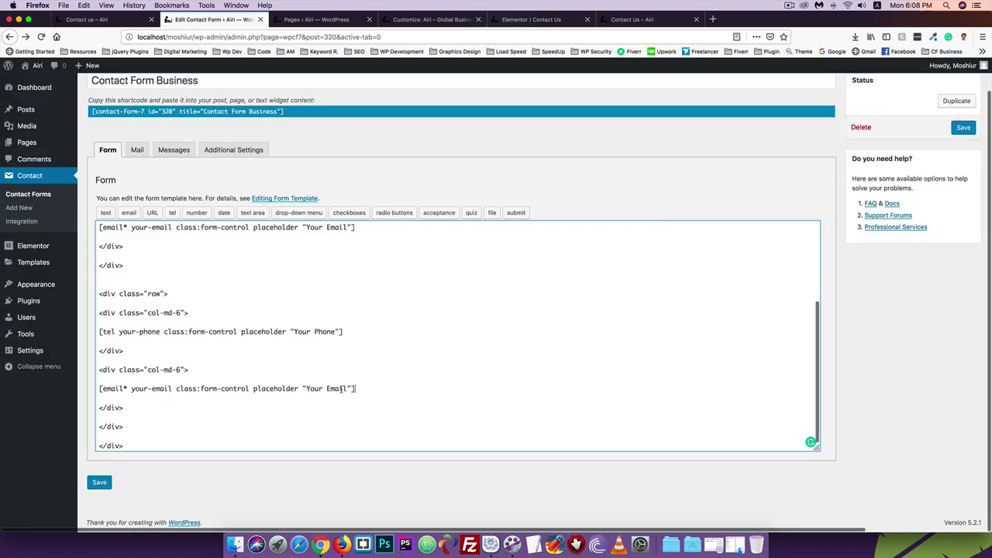
pyautogui.moveTo(342, 388); pyautogui.dragTo(95, 389)
pyautogui.press('BackSpace')
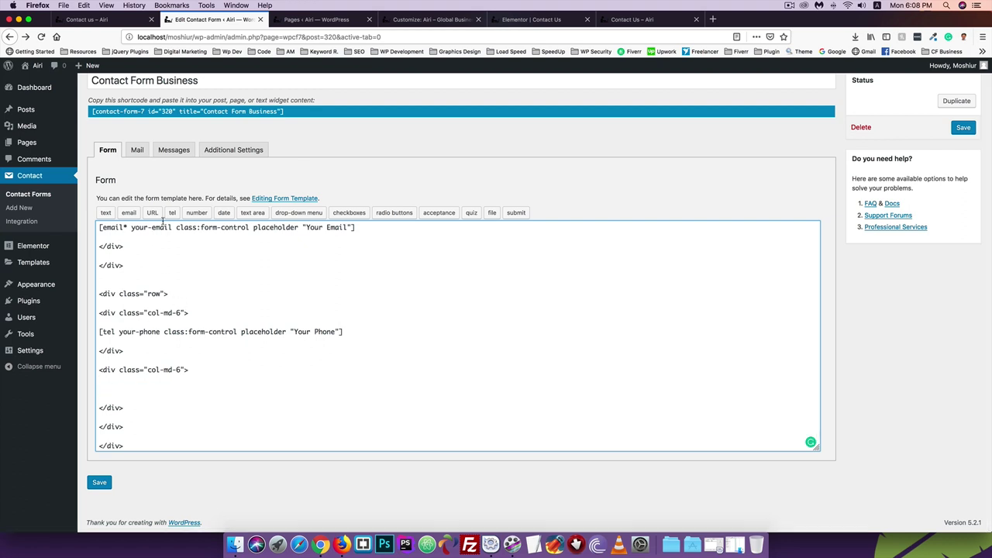
# Check the reference contact page, then start a text form-tag in the second row's empty second column and name it "your-website"
pyautogui.click(92, 19)
pyautogui.click(194, 19)
pyautogui.click(105, 213)
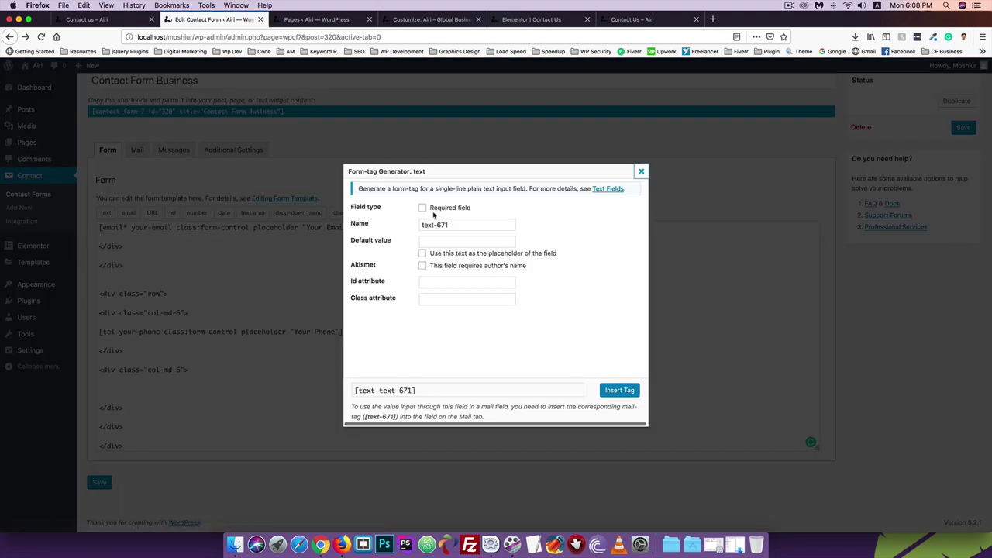
pyautogui.moveTo(455, 227); pyautogui.dragTo(423, 226)
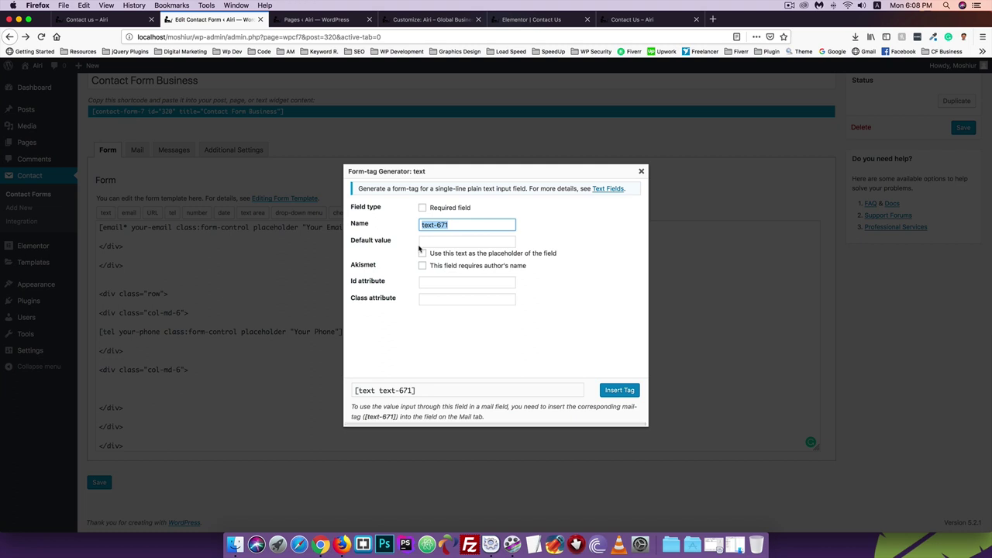
pyautogui.write('your-website')
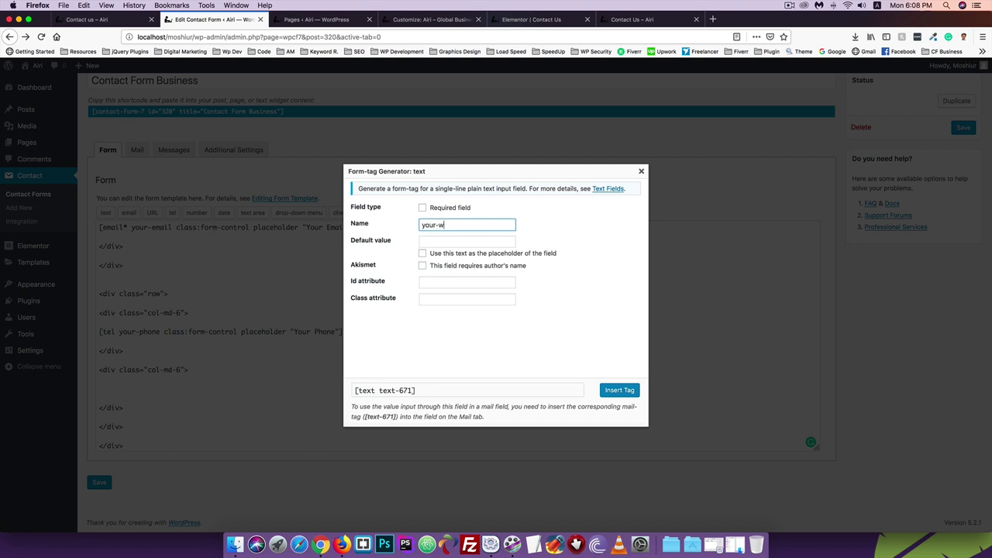
# Use "Your Website" as the text tag's default value and placeholder, set its class to "form-control", and insert the tag
pyautogui.click(435, 243)
pyautogui.write('Your Website')
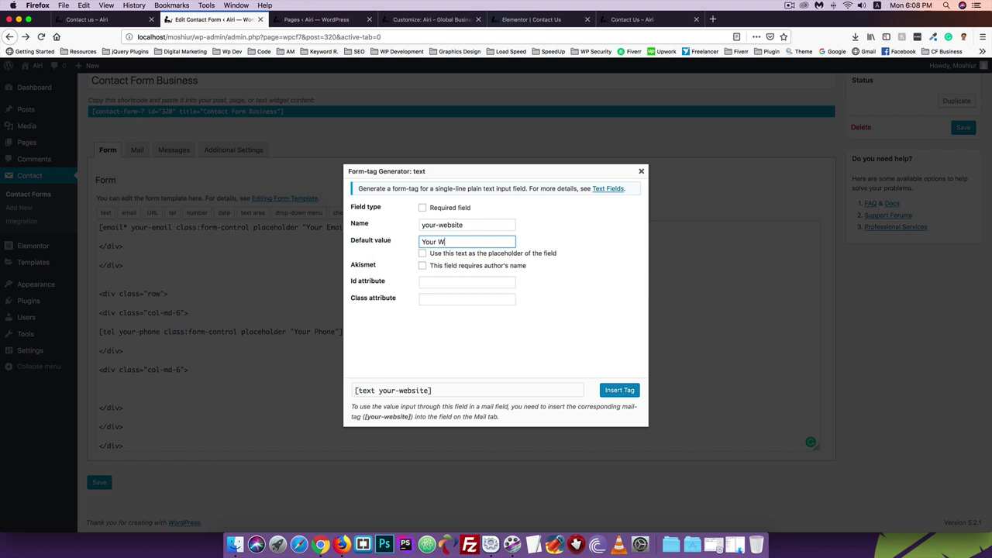
pyautogui.click(442, 253)
pyautogui.click(432, 298)
pyautogui.write('form-contr')
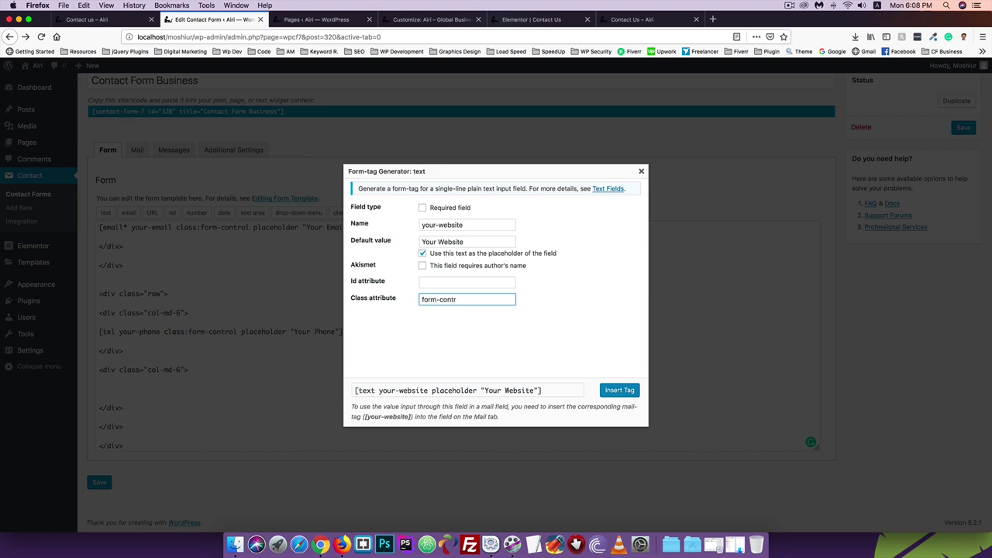
pyautogui.write('ol')
pyautogui.click(619, 390)
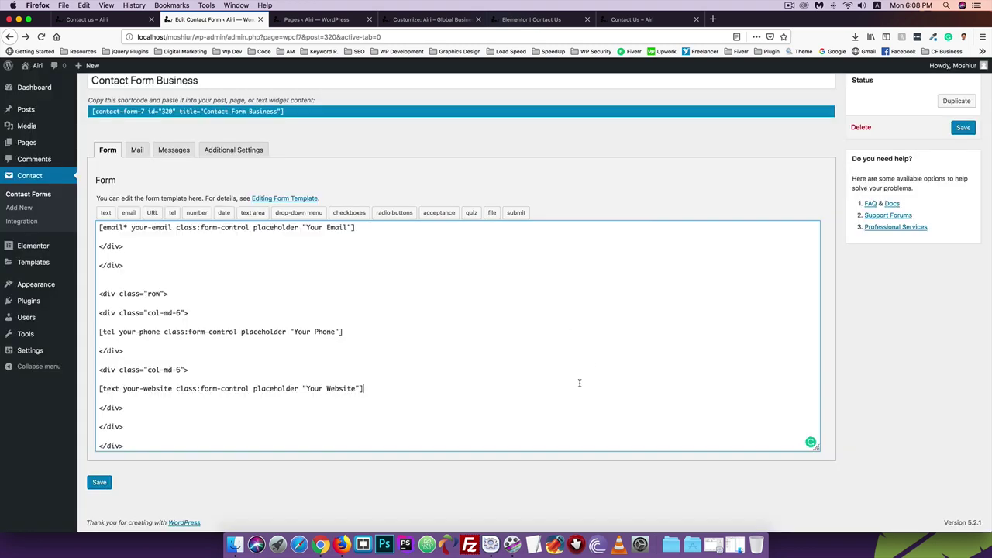
# Save the contact form and reload the local Contact Us page to check the phone and website fields
pyautogui.click(99, 482)
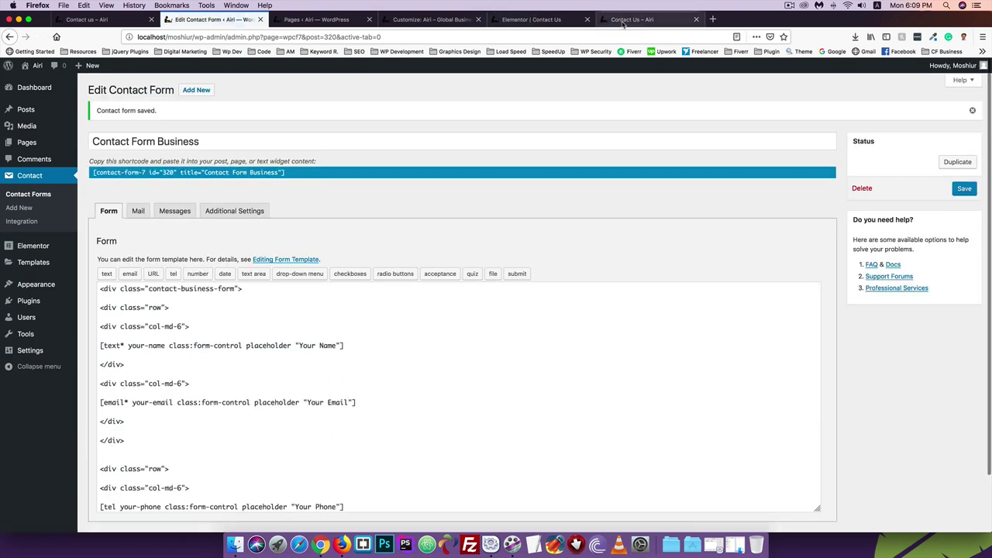
pyautogui.click(631, 19)
pyautogui.click(41, 36)
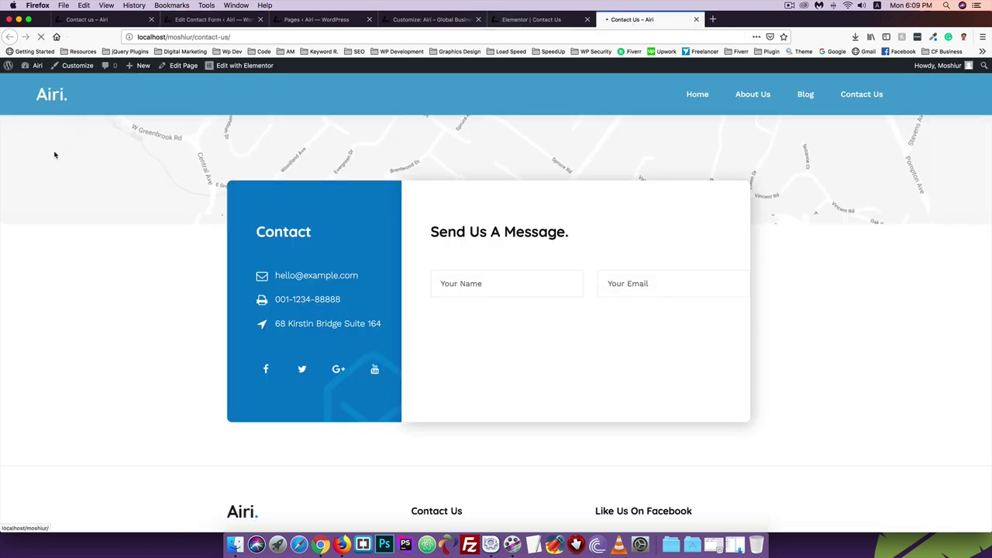
pyautogui.scroll(-2, 421, 222)
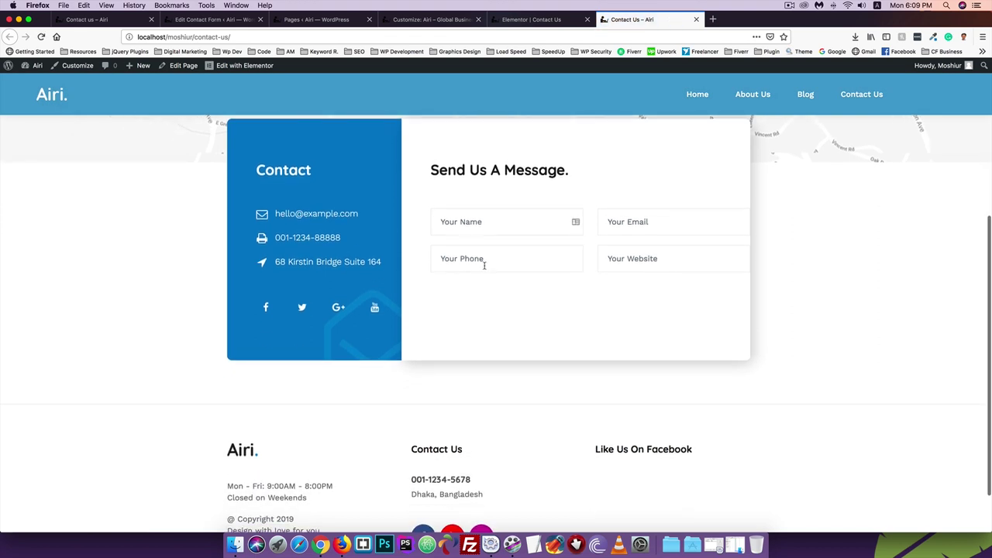
# Return to the form template and remove the blank lines around the name and email tags in the first row
pyautogui.click(229, 20)
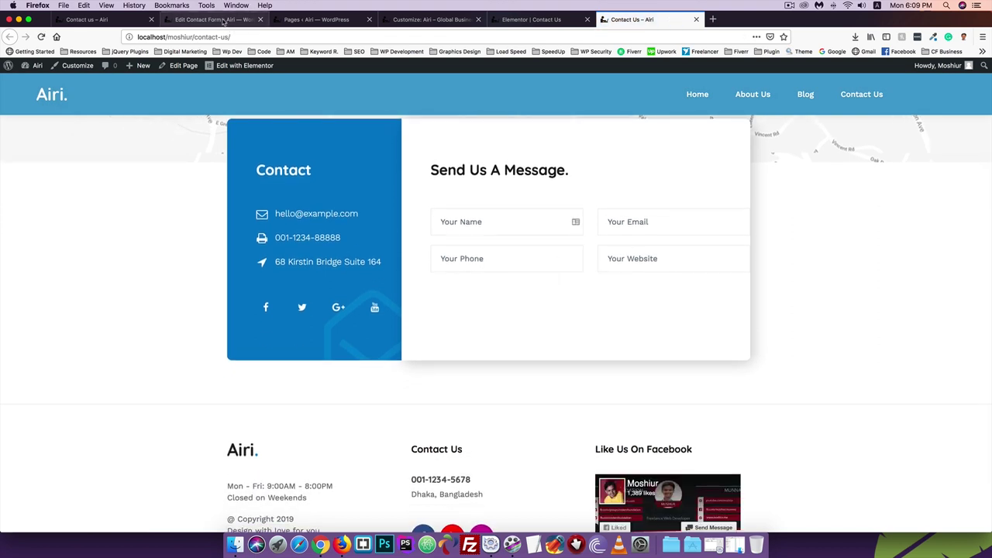
pyautogui.scroll(-5, 130, 412)
pyautogui.click(130, 412)
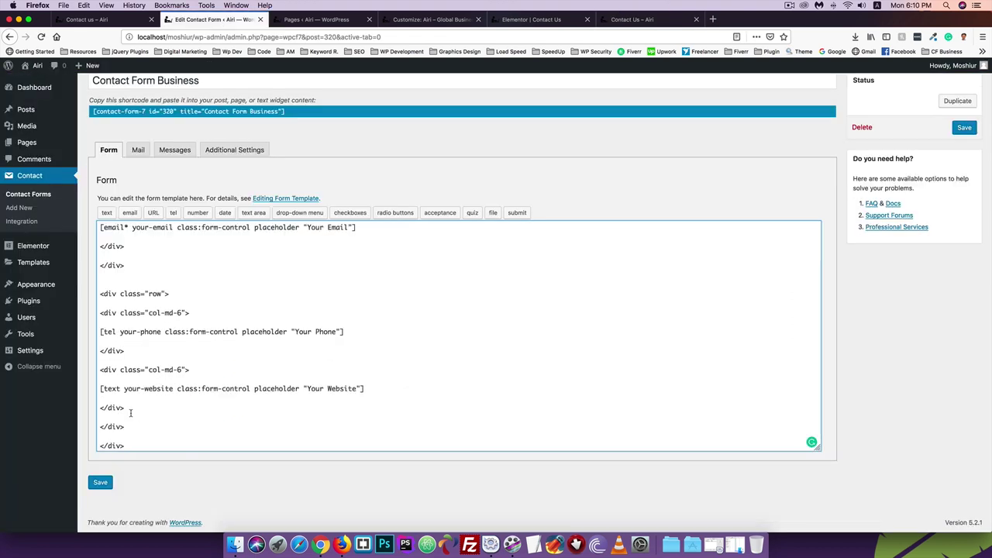
pyautogui.scroll(5, 166, 366)
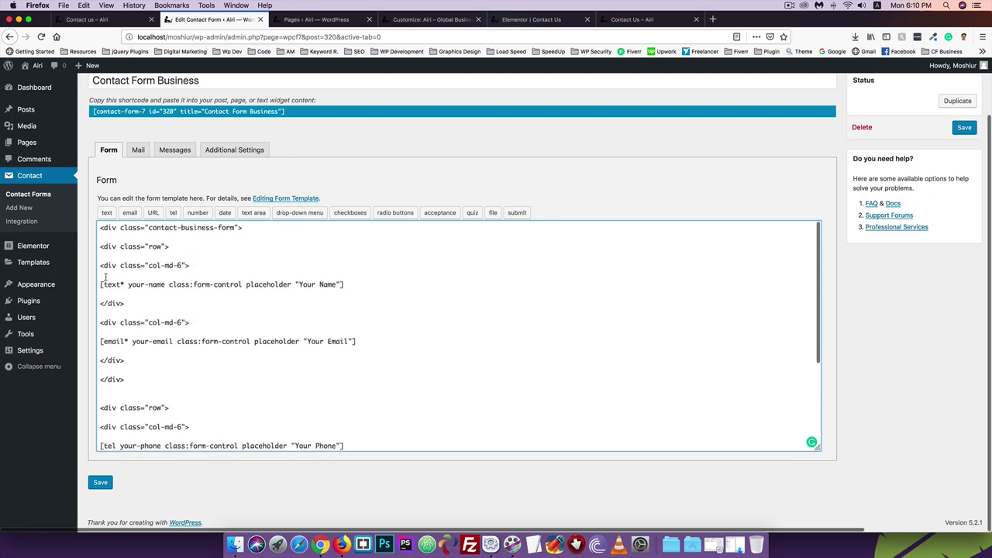
pyautogui.press('BackSpace')
pyautogui.click(100, 284)
pyautogui.press('BackSpace')
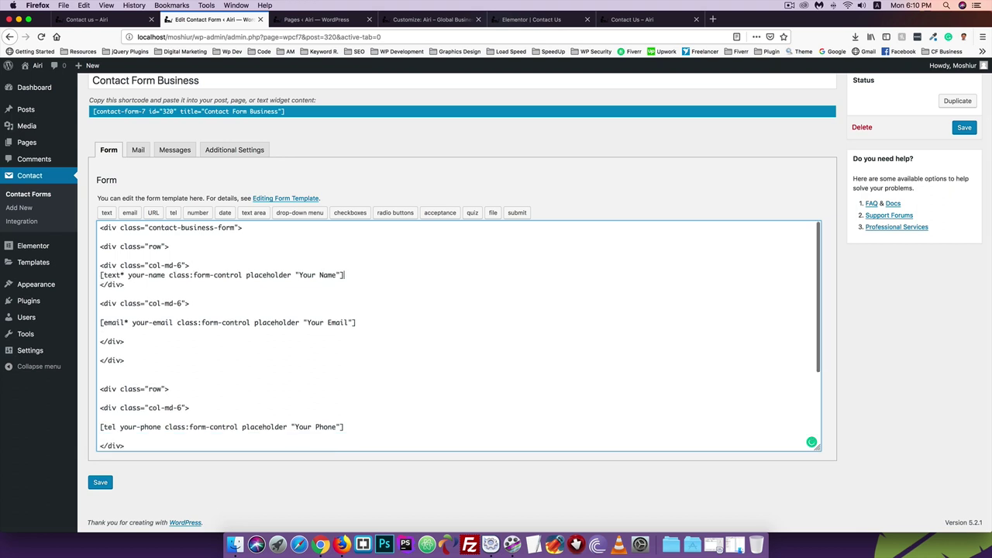
pyautogui.click(129, 313)
pyautogui.press('BackSpace')
pyautogui.click(126, 322)
pyautogui.press('BackSpace')
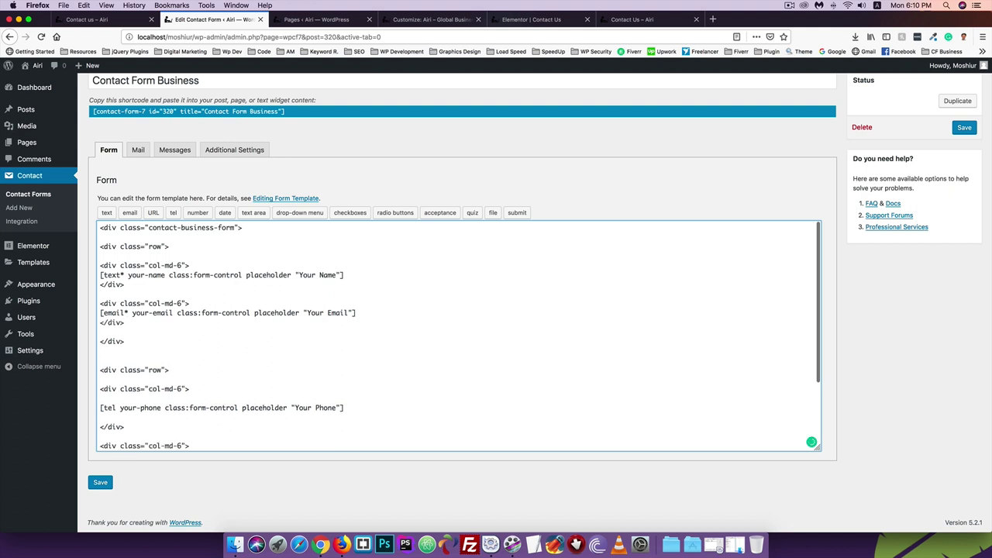
# Remove the blank lines around the phone and website tags in the second row's columns
pyautogui.scroll(-3, 111, 336)
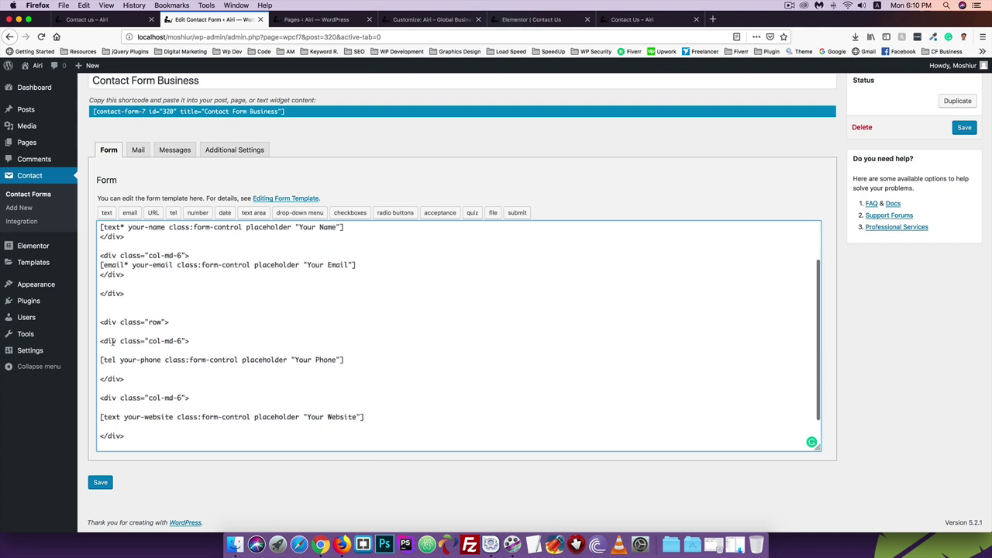
pyautogui.click(114, 350)
pyautogui.press('BackSpace')
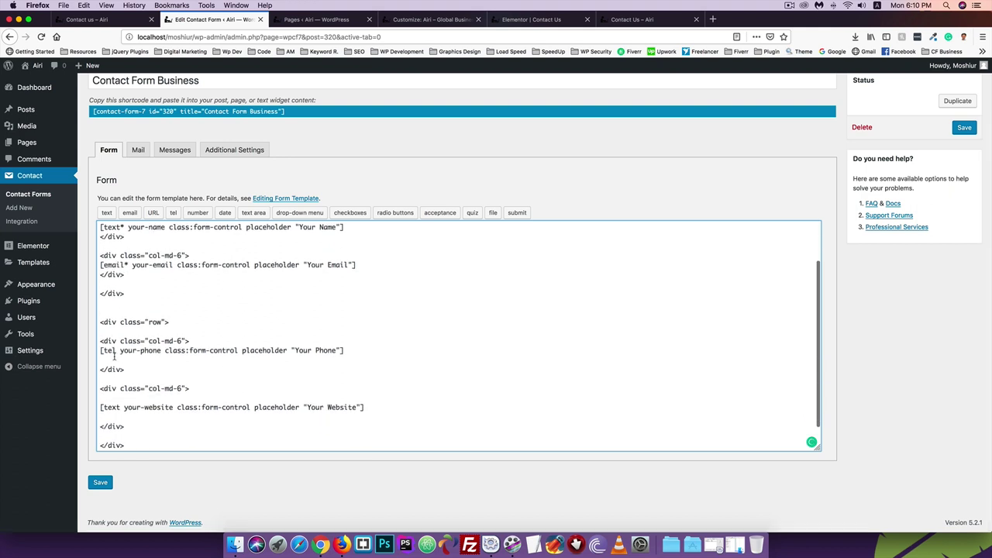
pyautogui.click(114, 358)
pyautogui.press('BackSpace')
pyautogui.click(112, 386)
pyautogui.press('BackSpace')
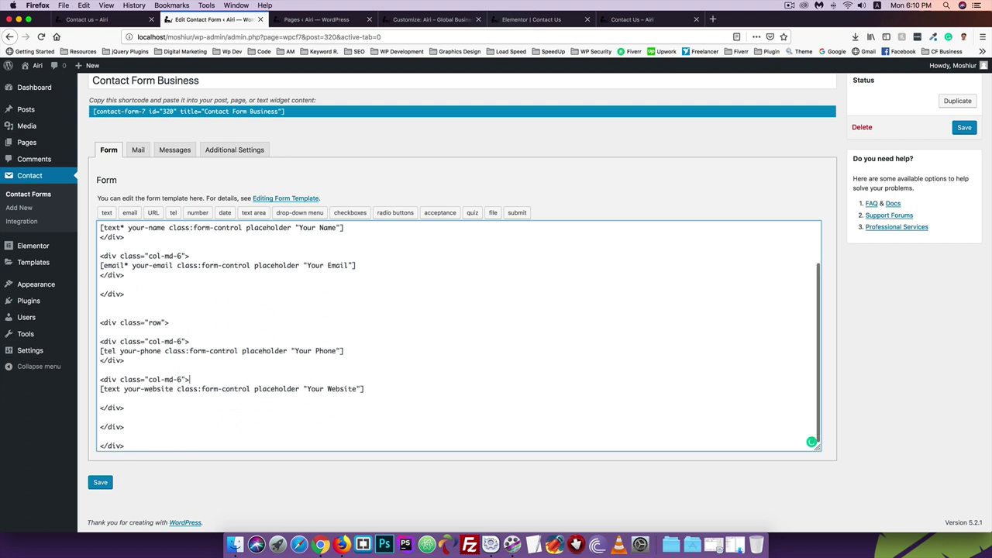
pyautogui.press('BackSpace')
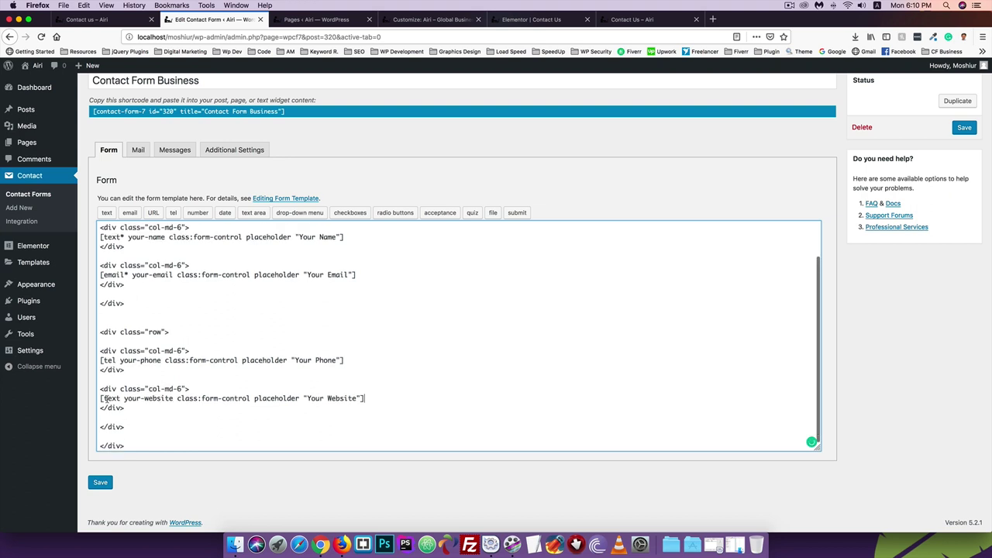
# Add a plain <div></div> block below the second row, inside the form wrapper, with blank lines between its opening and closing tags
pyautogui.click(128, 426)
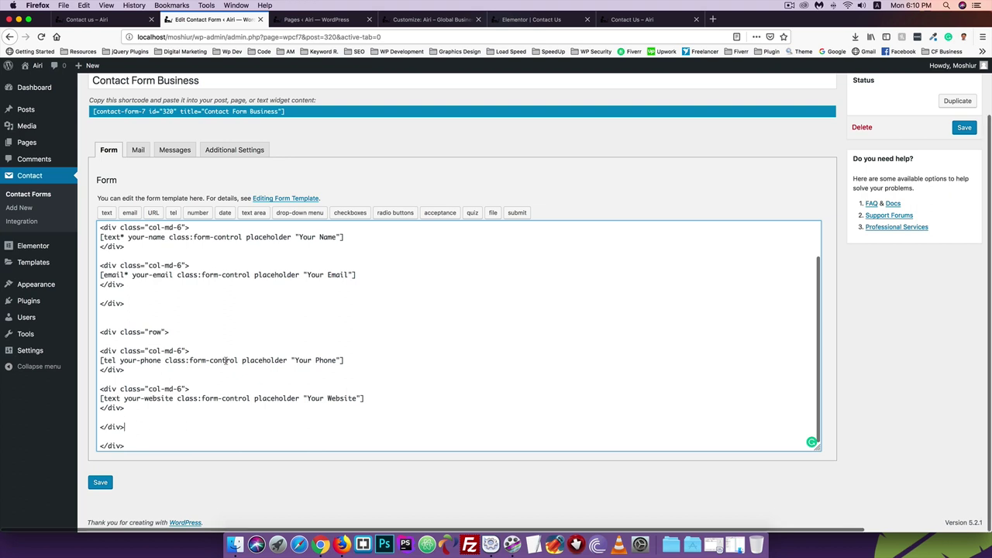
pyautogui.press('Return')
pyautogui.press('Return')
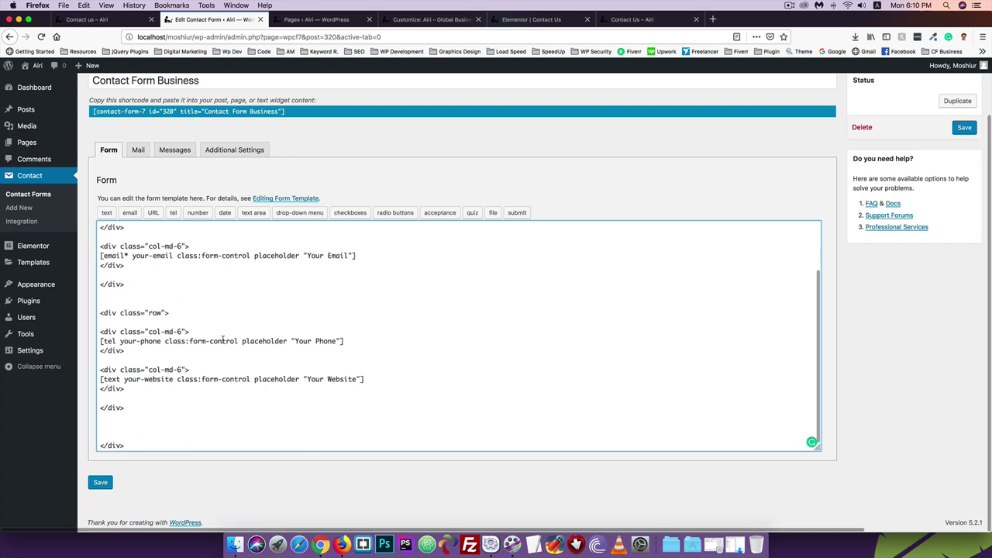
pyautogui.write('<div></')
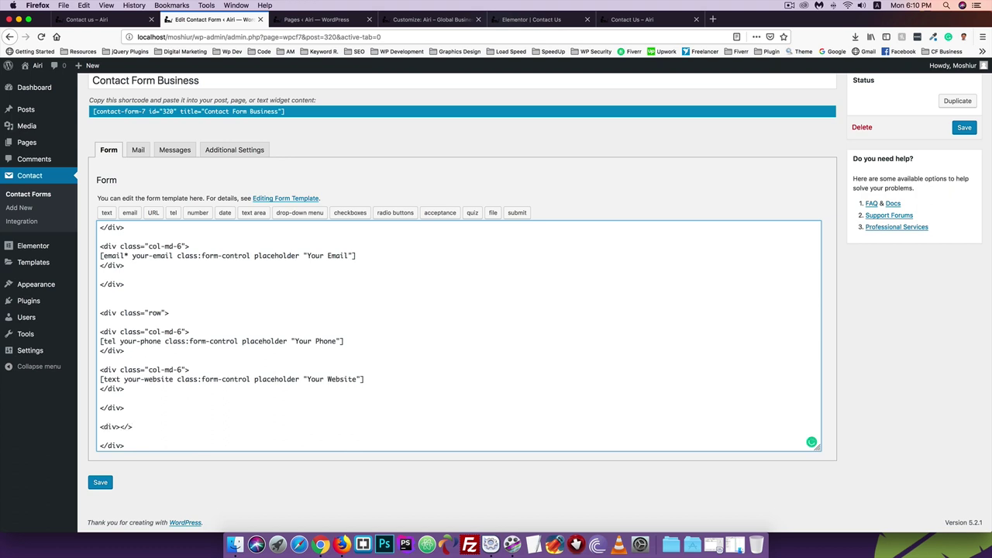
pyautogui.write('div>')
pyautogui.press('BackSpace')
pyautogui.press('BackSpace')
pyautogui.press('BackSpace')
pyautogui.press('BackSpace')
pyautogui.press('BackSpace')
pyautogui.press('BackSpace')
pyautogui.press('Tab')
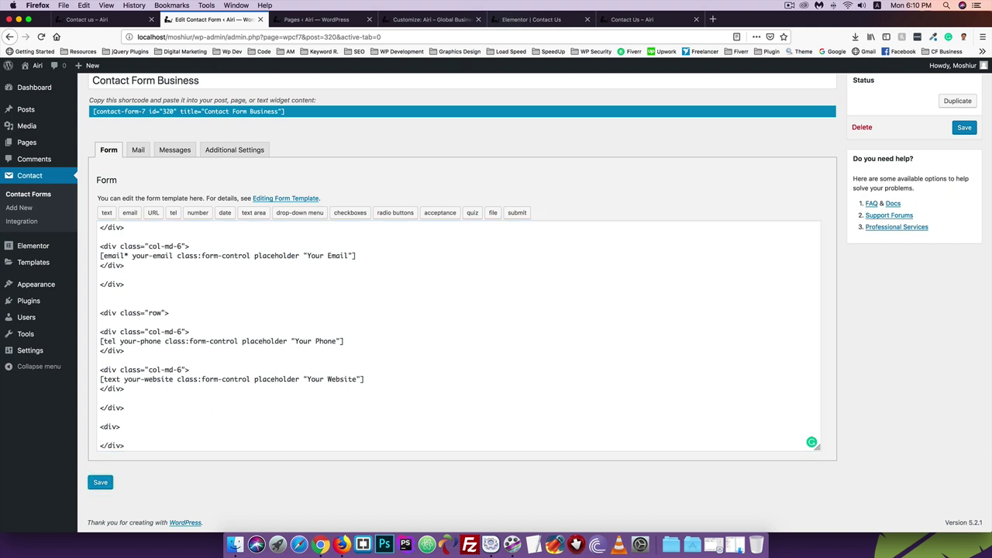
pyautogui.scroll(-1, 126, 432)
pyautogui.click(135, 419)
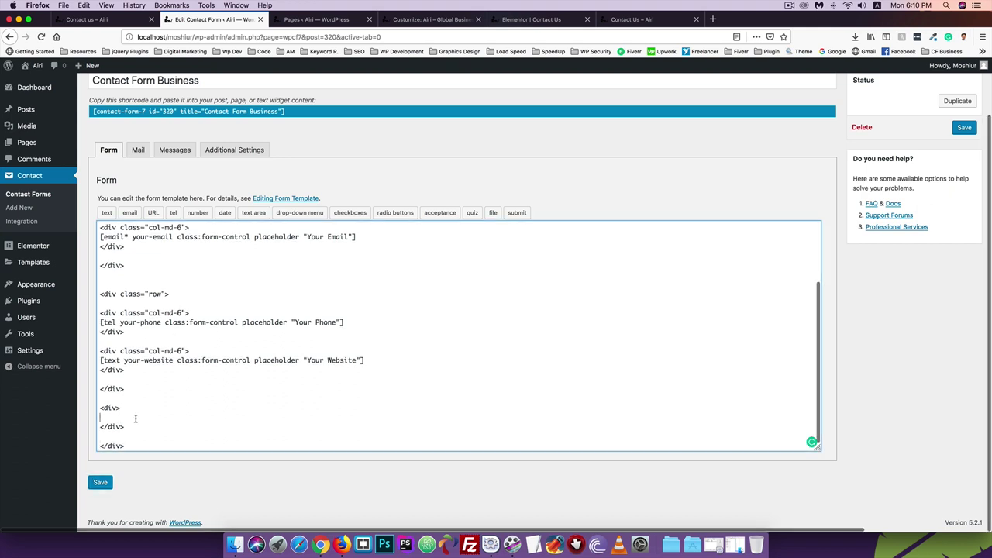
pyautogui.press('Return')
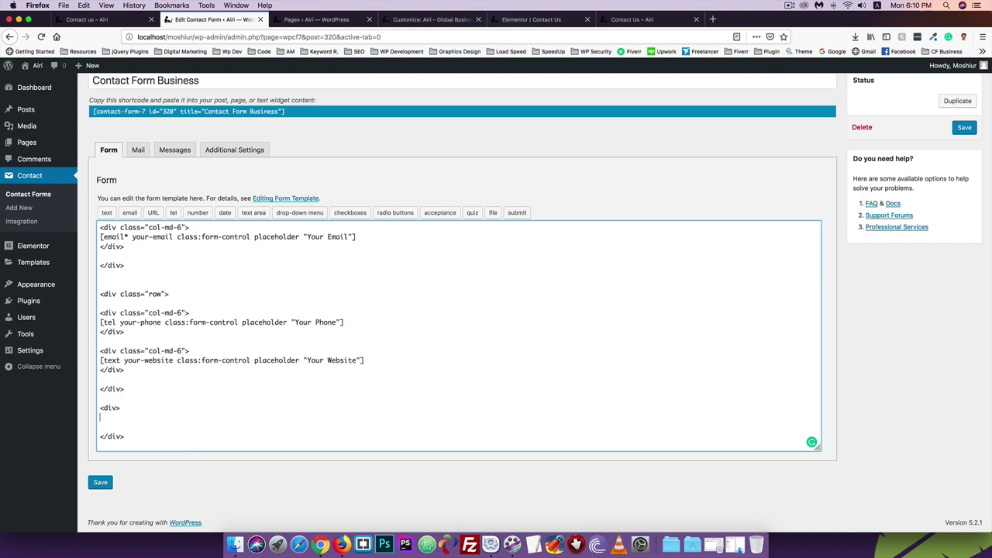
pyautogui.press('Return')
# Check the reference form's message field, then start a non-required text area form-tag in the new div and name it "your-message"
pyautogui.click(94, 18)
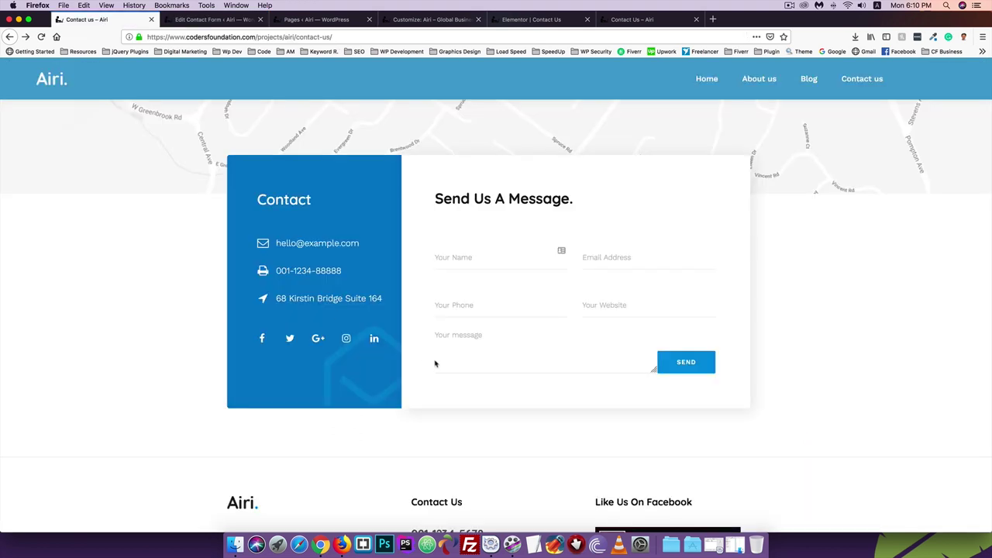
pyautogui.click(200, 19)
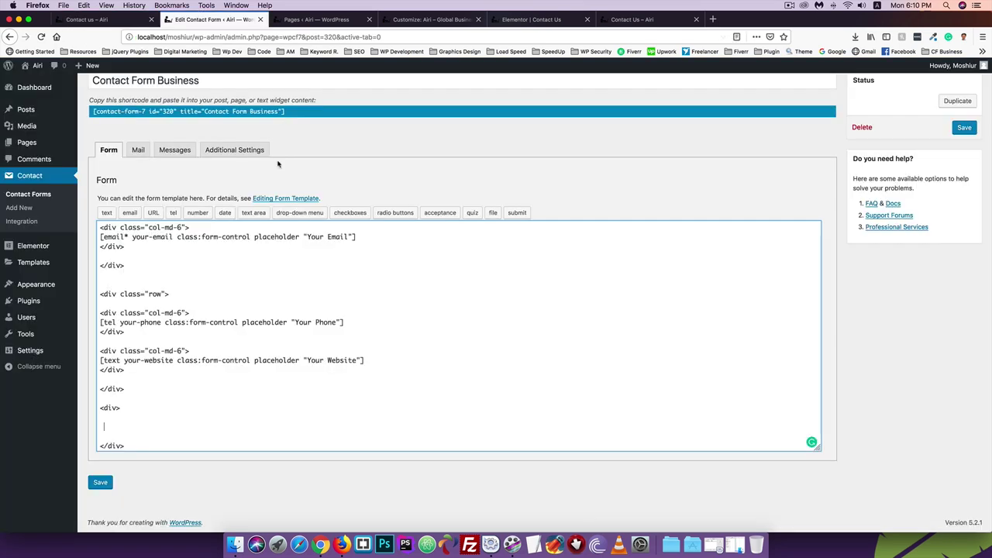
pyautogui.click(253, 213)
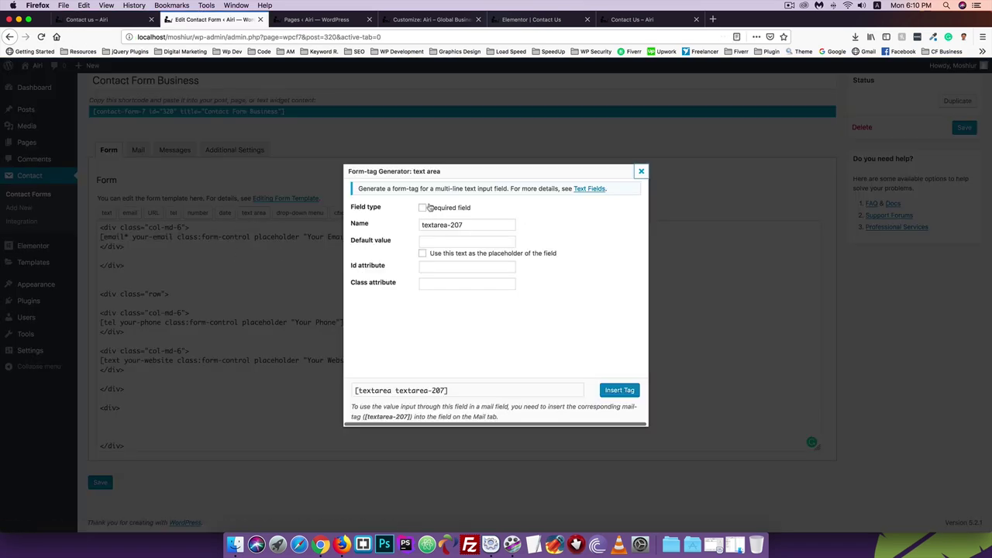
pyautogui.click(424, 210)
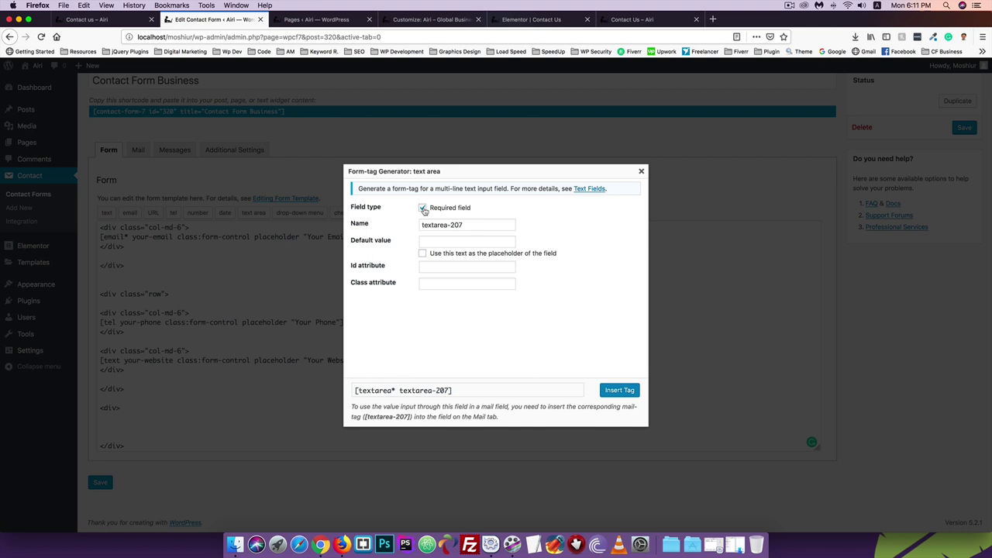
pyautogui.click(424, 210)
pyautogui.moveTo(462, 224); pyautogui.dragTo(399, 220)
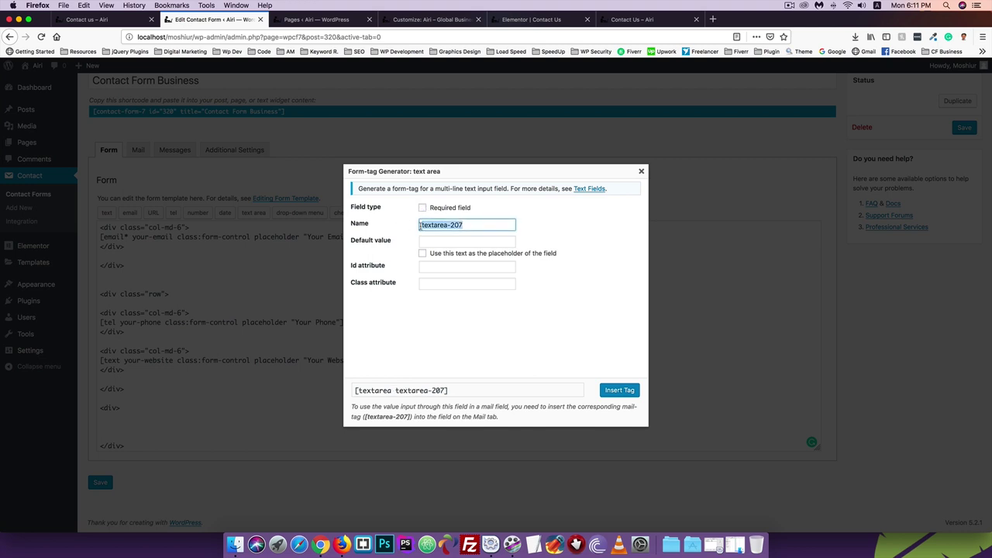
pyautogui.write('your-message')
pyautogui.click(456, 225)
pyautogui.press('BackSpace')
# Use "Your Message" as the text area tag's default value and placeholder, set its class to "form-control", and insert the tag
pyautogui.click(432, 243)
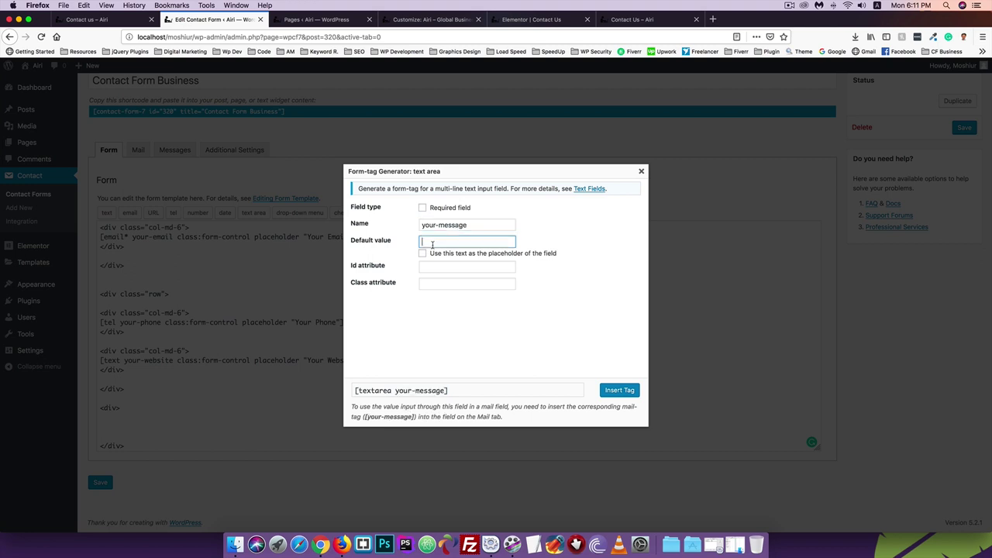
pyautogui.write('Your Message')
pyautogui.click(422, 254)
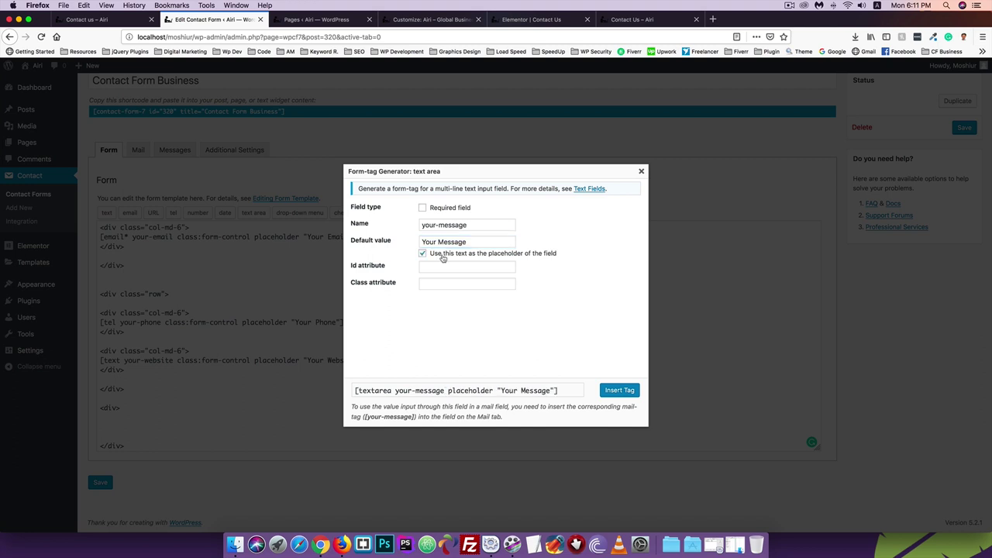
pyautogui.click(447, 285)
pyautogui.click(619, 390)
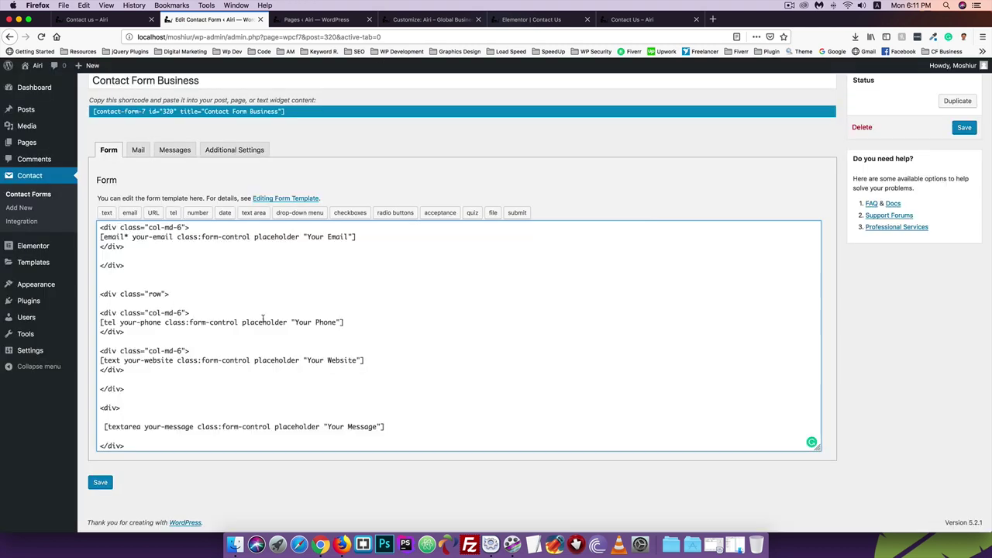
# Remove the stray space before the textarea tag and save the contact form
pyautogui.scroll(-1, 193, 388)
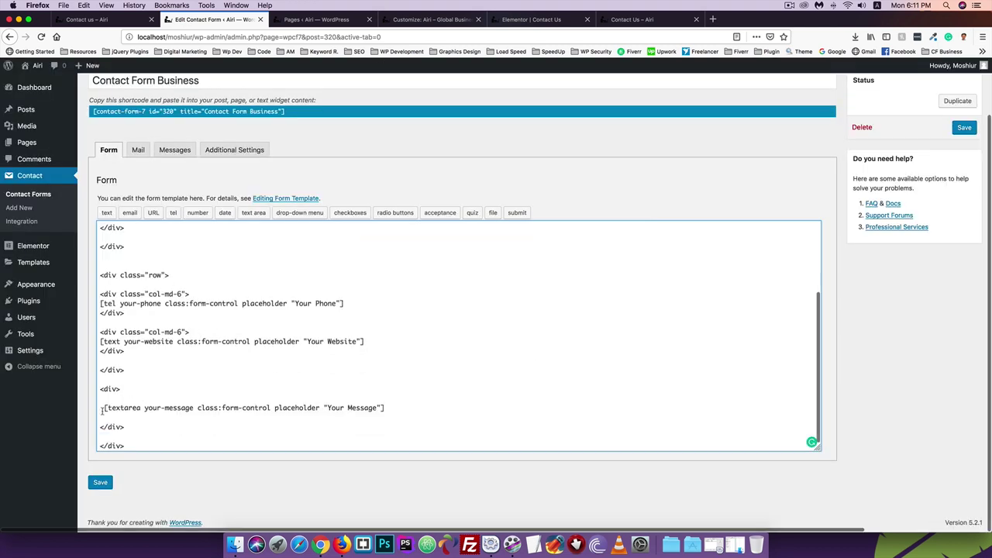
pyautogui.click(105, 408)
pyautogui.press('BackSpace')
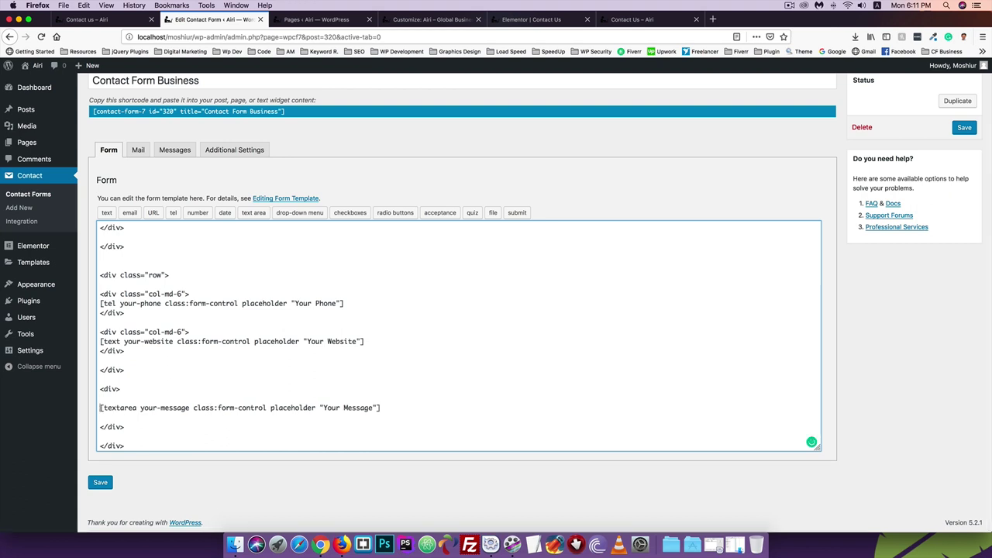
pyautogui.click(100, 482)
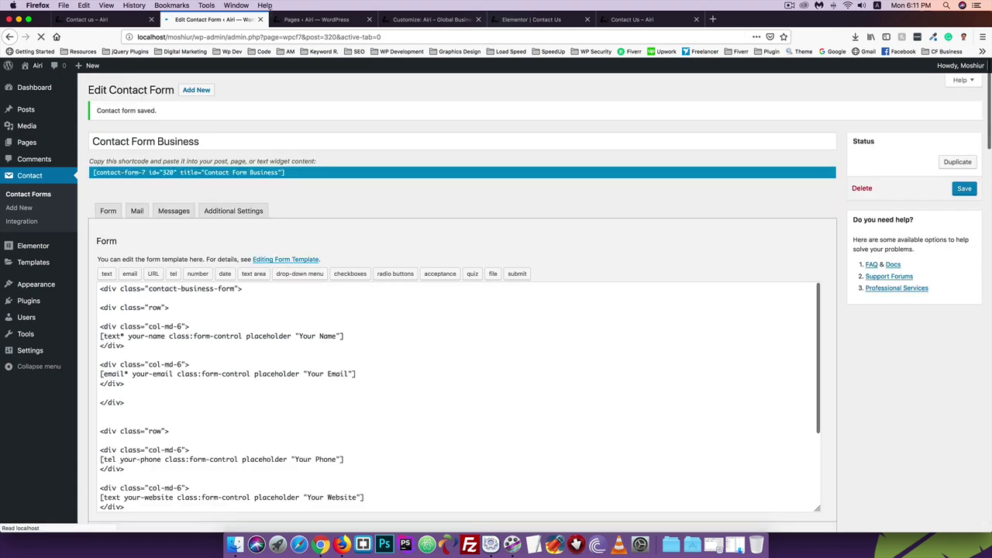
# Reload the local Contact Us page to check the new message field, then return to the contact form editor
pyautogui.click(643, 20)
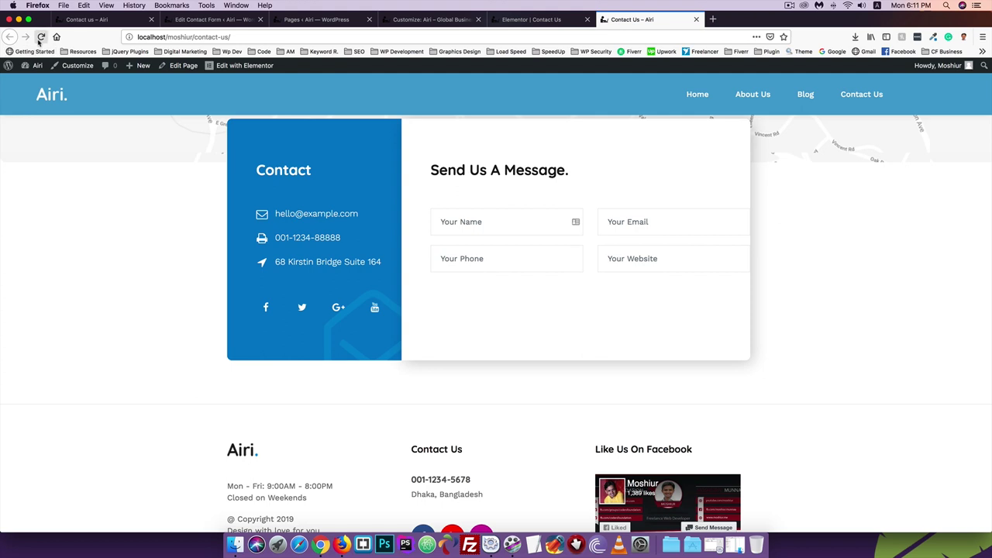
pyautogui.click(40, 36)
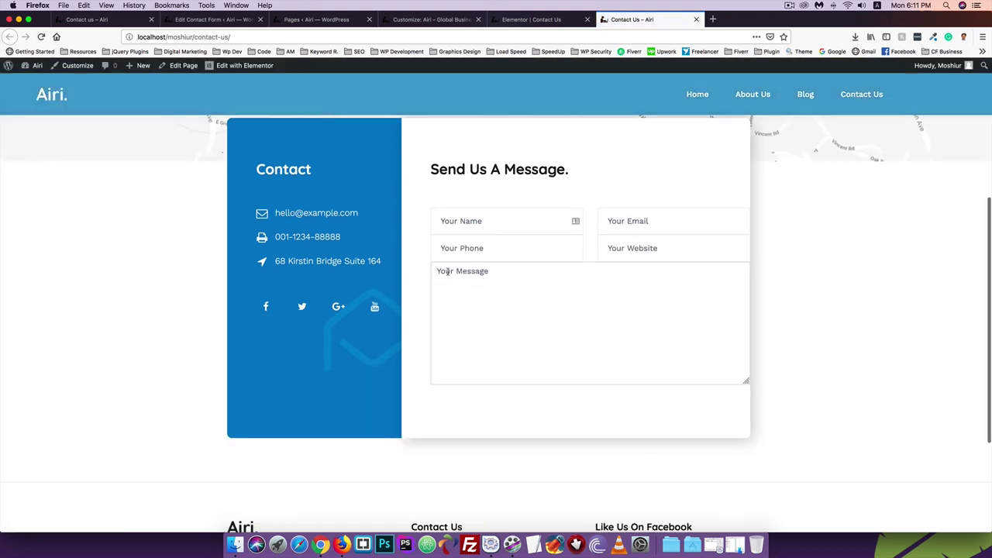
pyautogui.click(217, 21)
# Add an empty <div></div> on a new line directly below the textarea tag
pyautogui.scroll(-5, 207, 419)
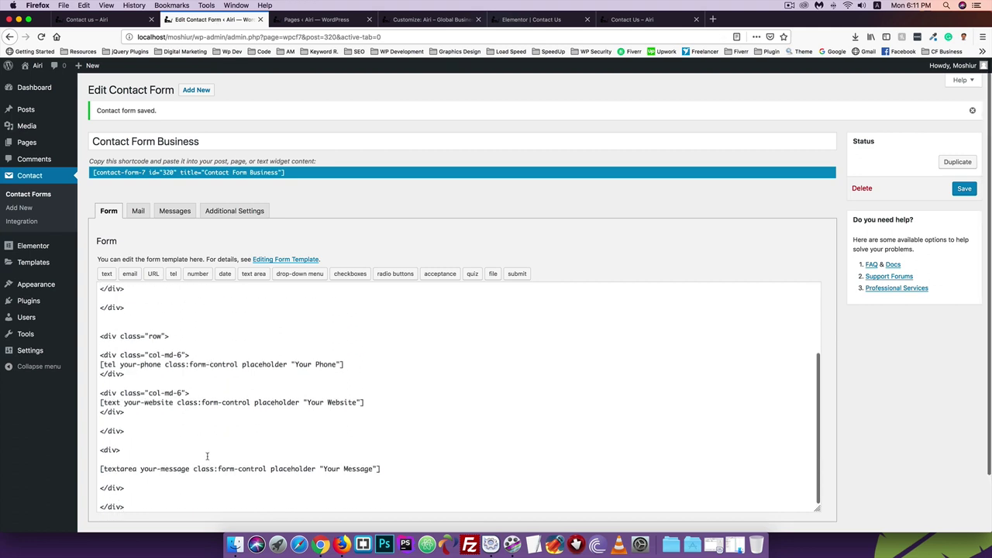
pyautogui.scroll(-2, 293, 482)
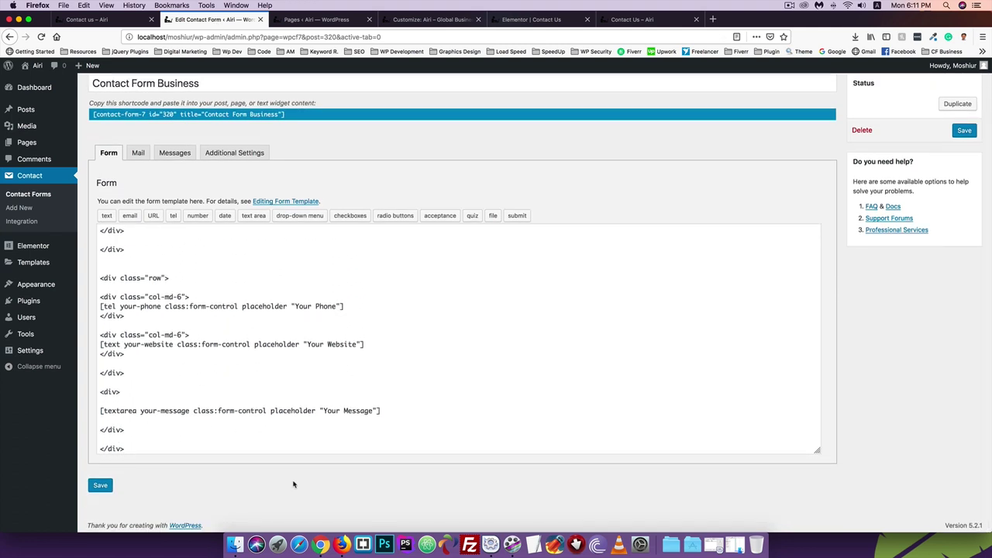
pyautogui.click(396, 409)
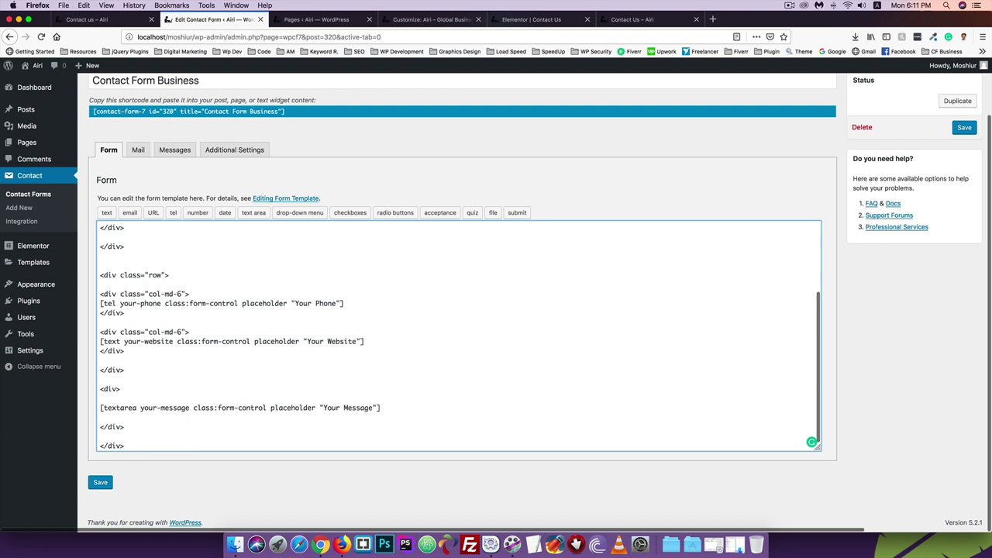
pyautogui.press('Return')
pyautogui.write('<d')
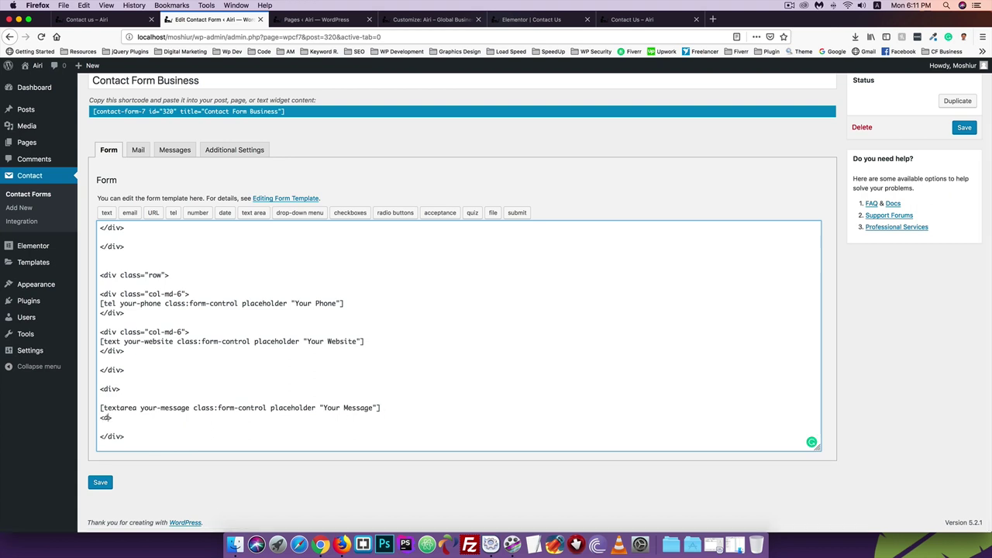
pyautogui.write('iv><>/div>')
pyautogui.scroll(-1, 301, 390)
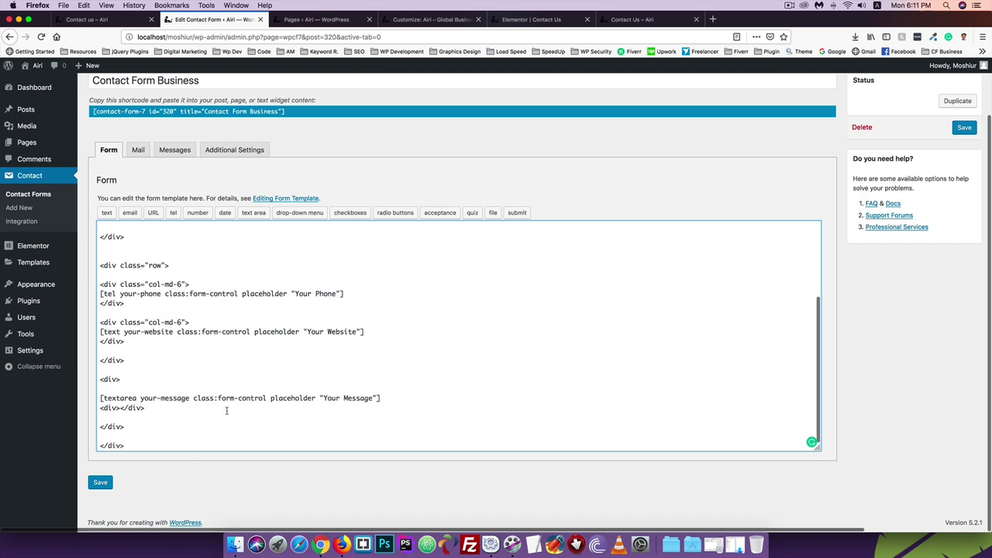
# Give the new div the class "submit-form" and separate its opening and closing tags with a blank line
pyautogui.click(118, 409)
pyautogui.write('class=')
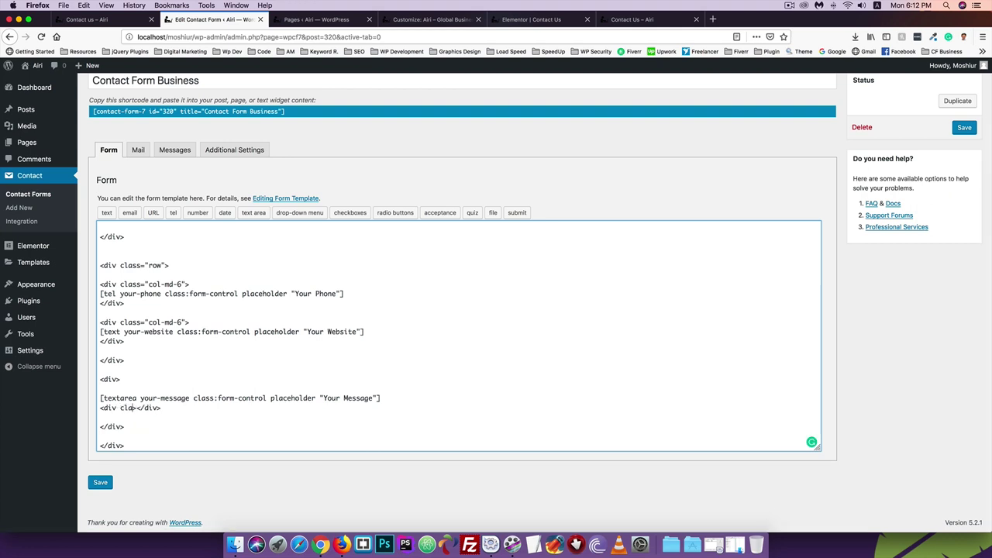
pyautogui.write('""')
pyautogui.write('submit-fo')
pyautogui.write('rm')
pyautogui.press('Return')
pyautogui.press('Return')
pyautogui.press('Up')
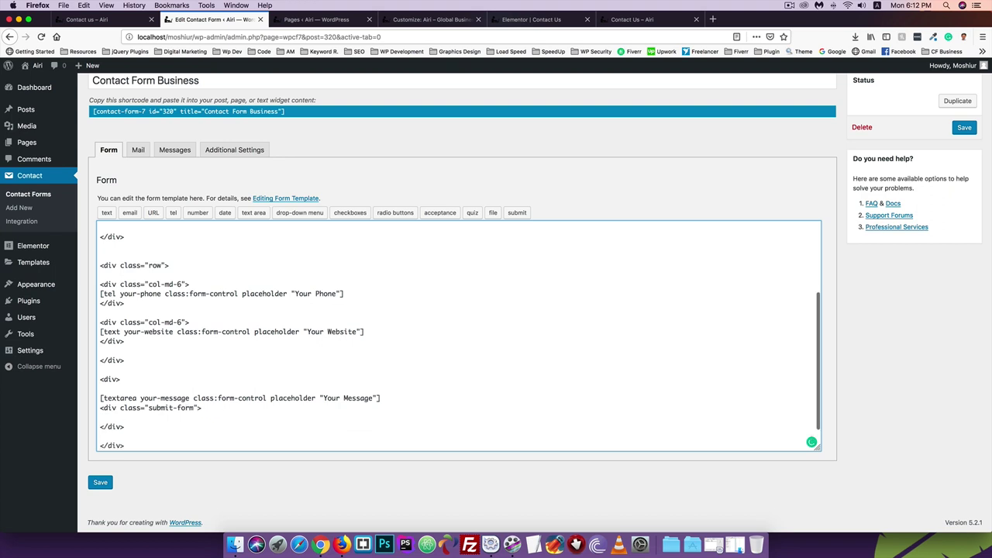
# Insert a submit form-tag labelled "Send" inside the submit-form div, as in the reference form, and save the contact form
pyautogui.click(517, 214)
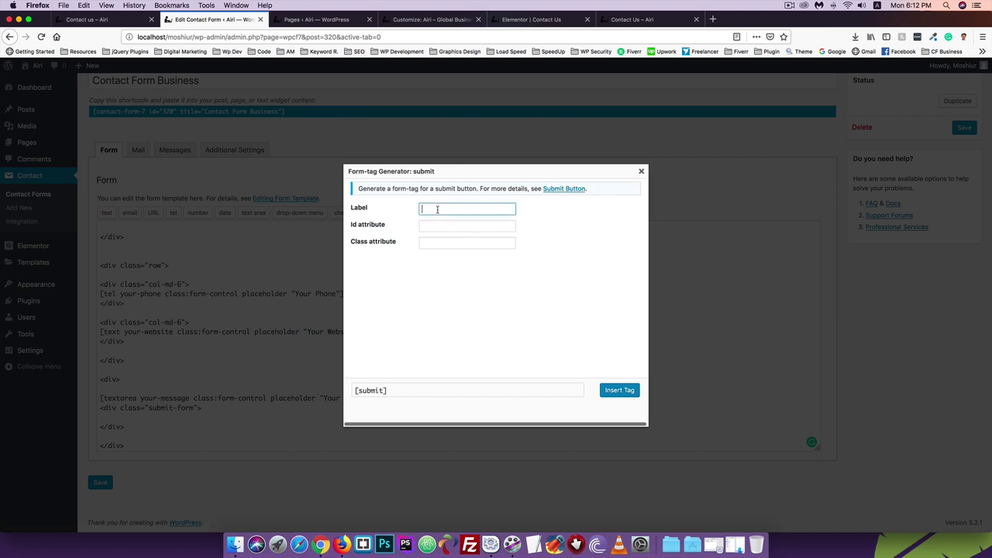
pyautogui.click(115, 20)
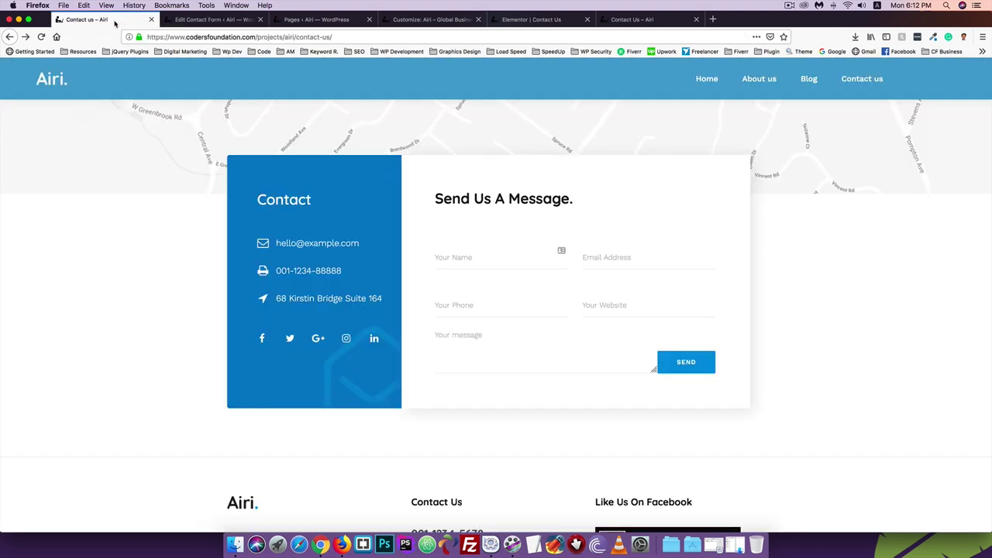
pyautogui.click(192, 26)
pyautogui.write('S')
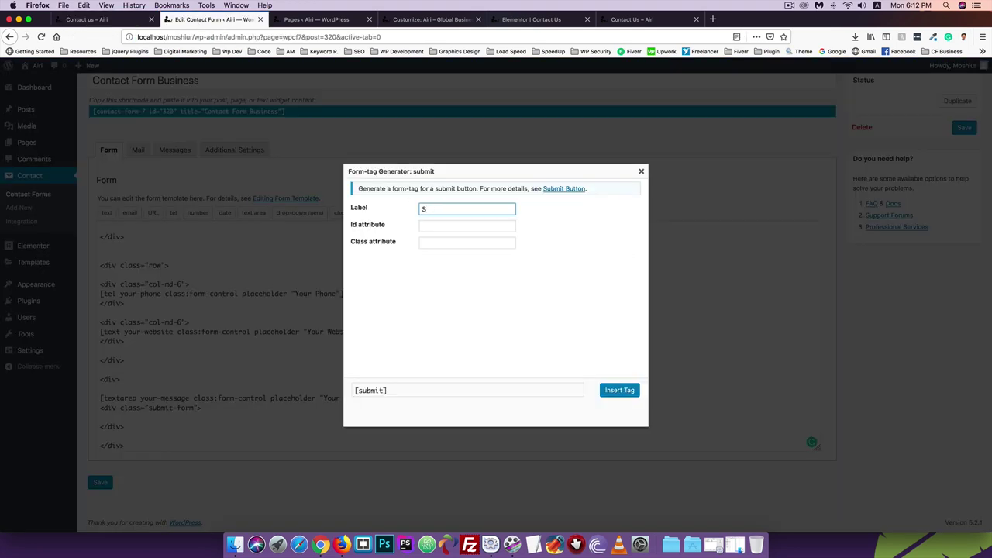
pyautogui.write('emd')
pyautogui.click(620, 390)
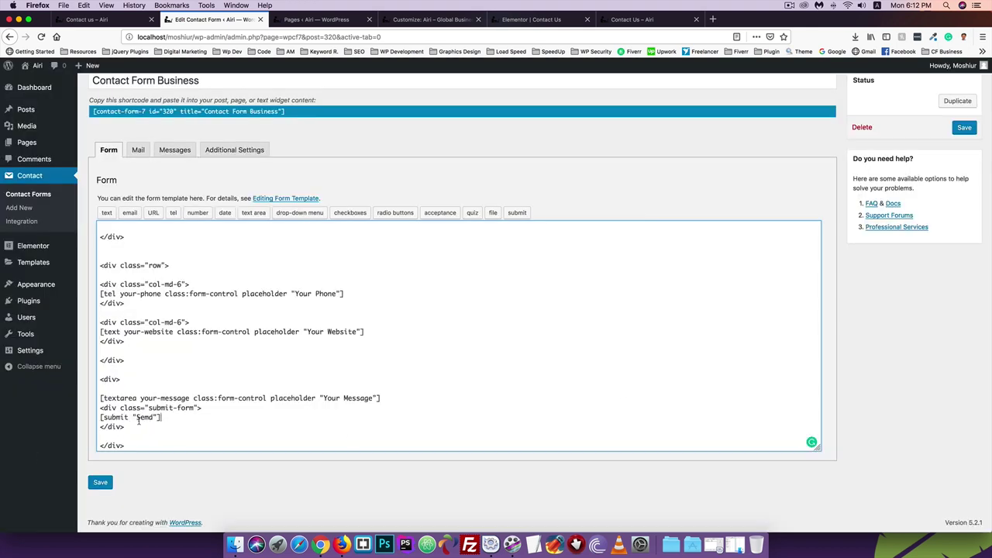
pyautogui.press('BackSpace')
pyautogui.write('n')
pyautogui.click(100, 483)
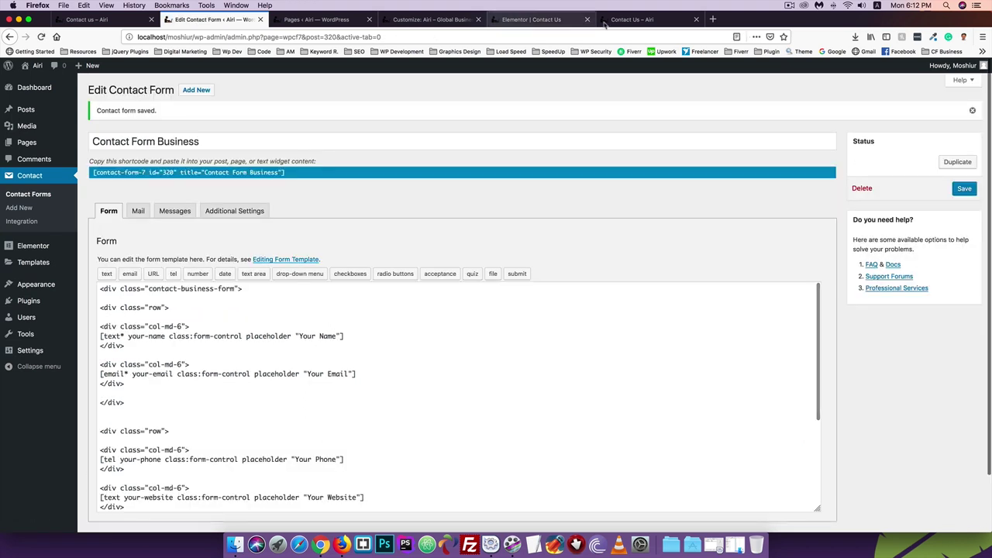
# Reload the local Contact Us page and compare its message field and submit button layout with the reference page
pyautogui.click(605, 23)
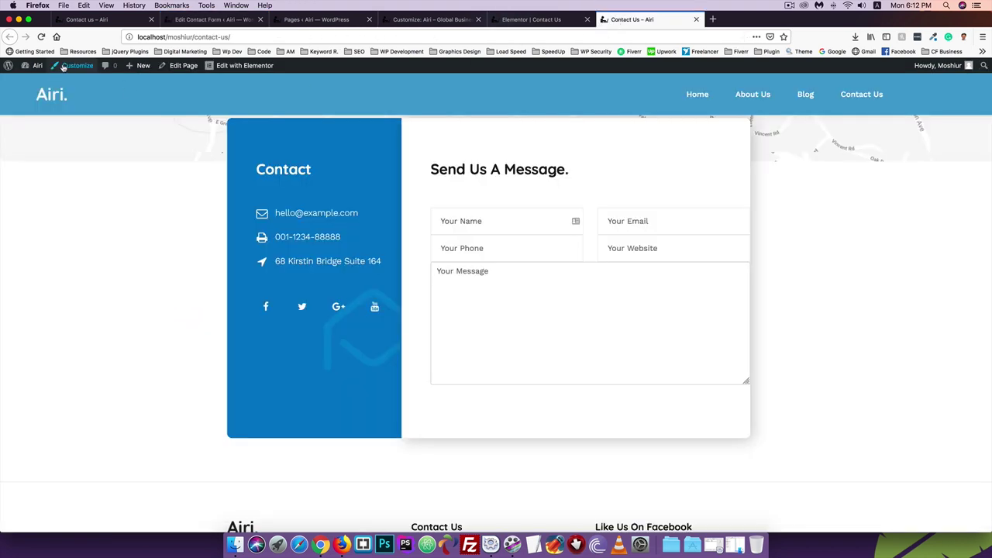
pyautogui.click(39, 38)
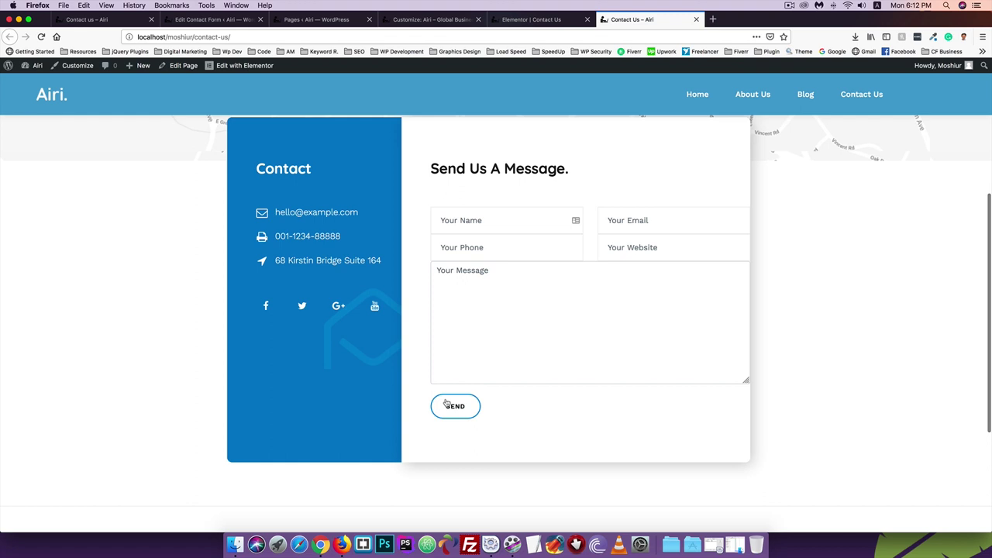
pyautogui.scroll(1, 448, 403)
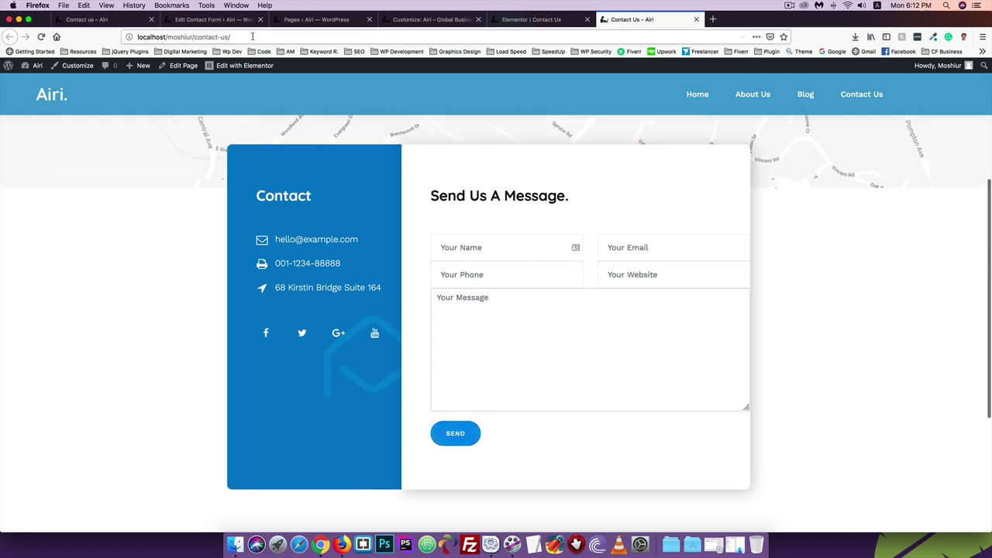
pyautogui.click(92, 19)
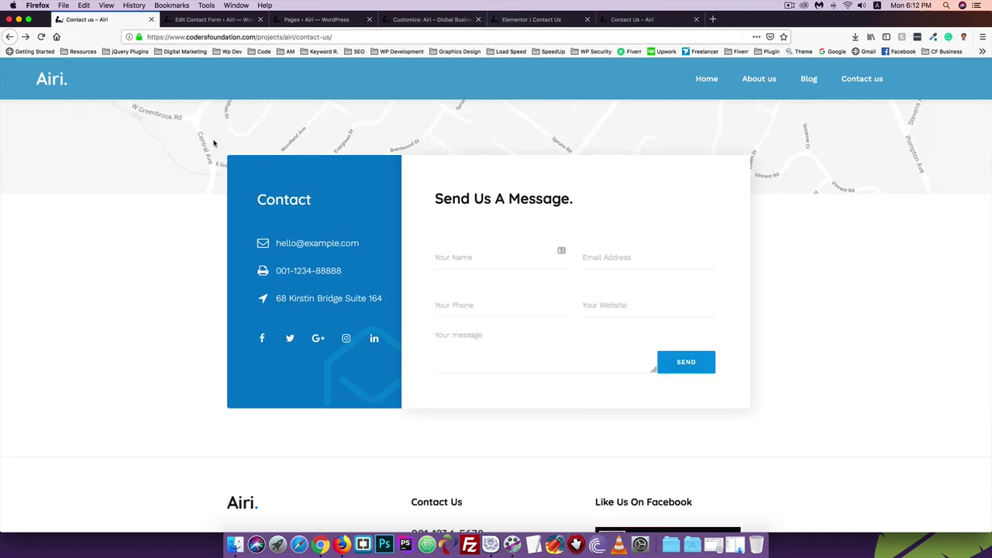
pyautogui.click(528, 361)
pyautogui.click(648, 19)
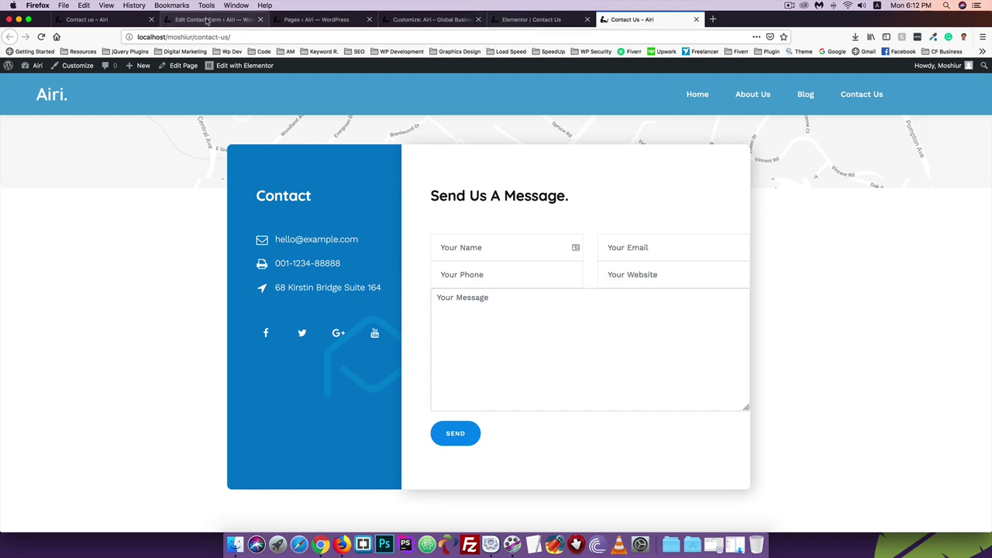
pyautogui.click(531, 19)
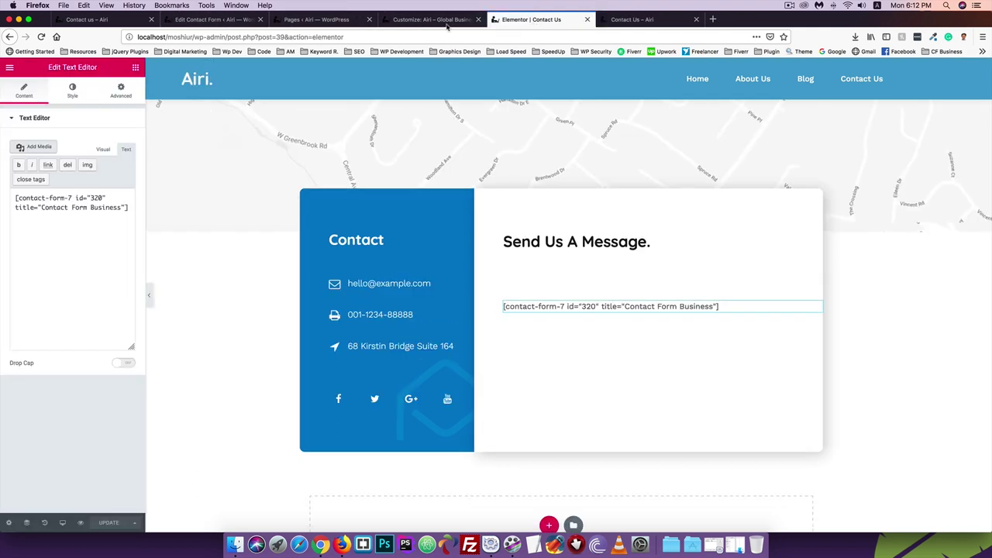
pyautogui.click(208, 19)
pyautogui.scroll(-6, 233, 339)
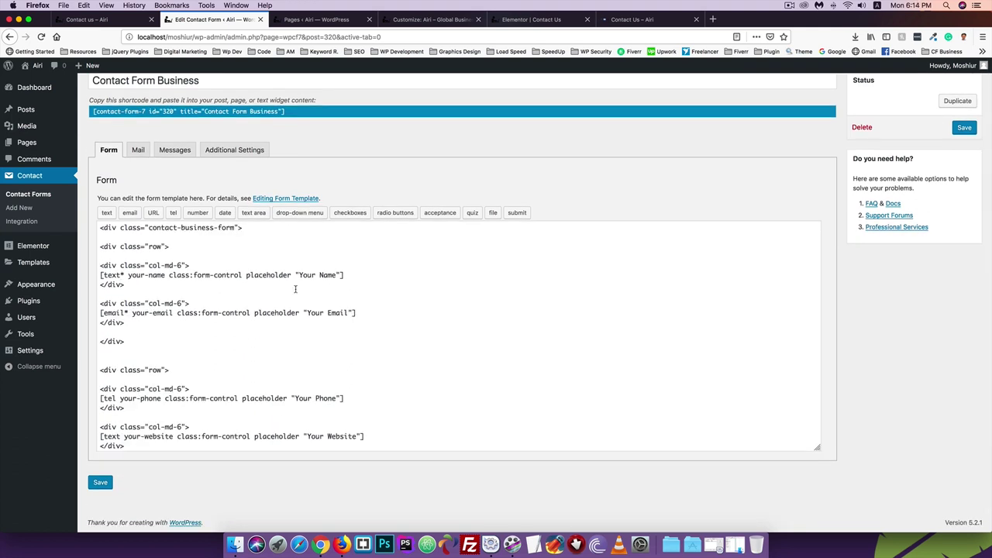
pyautogui.hotkey('ctrl', 'shift', 'Tab')
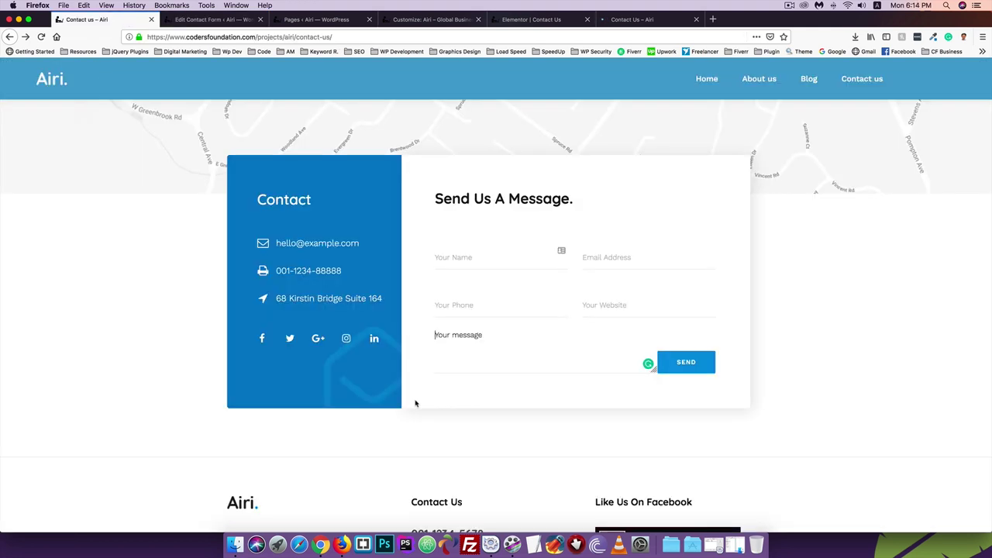
pyautogui.scroll(-3, 543, 311)
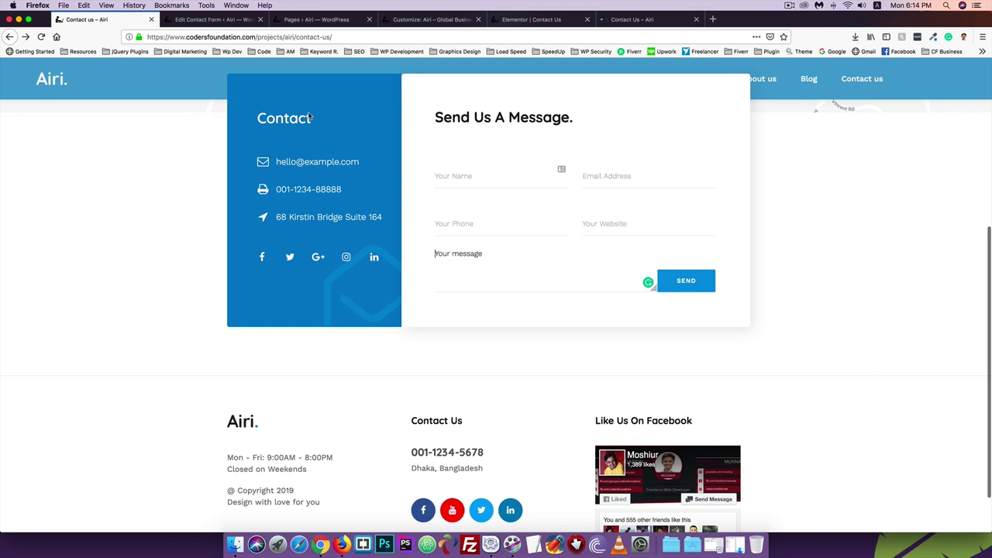
# Set the class "d-md-flex" on the div wrapping the textarea and submit block, and save the contact form
pyautogui.click(198, 19)
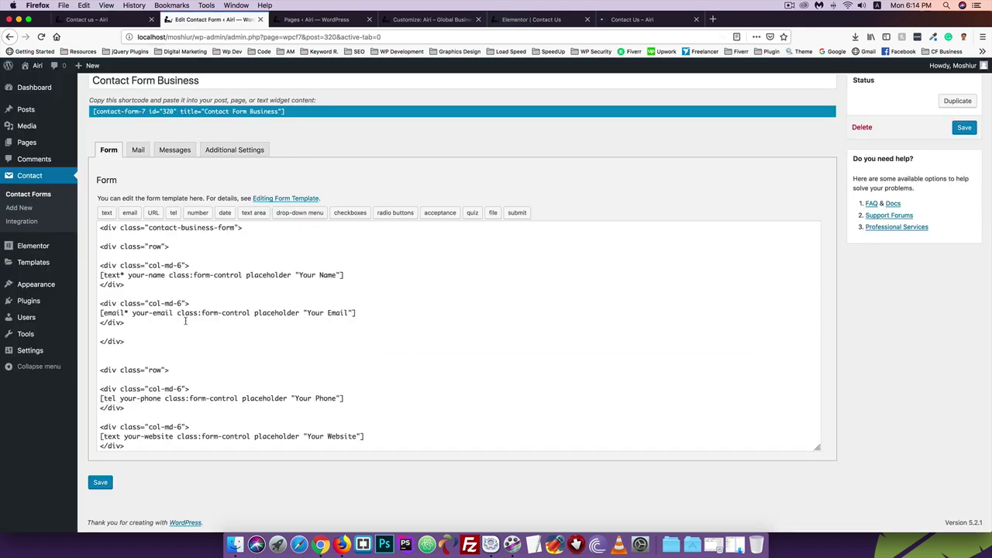
pyautogui.scroll(-5, 185, 321)
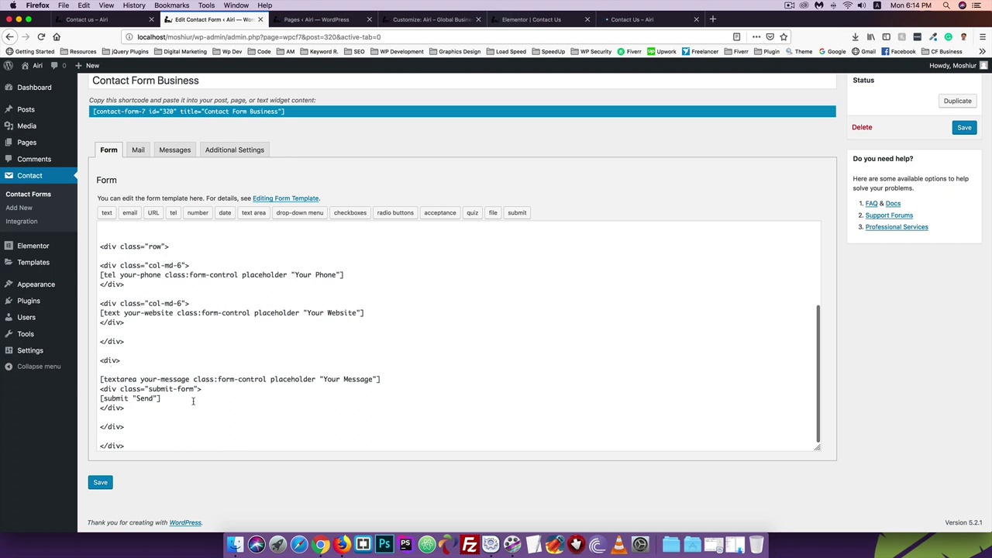
pyautogui.click(119, 360)
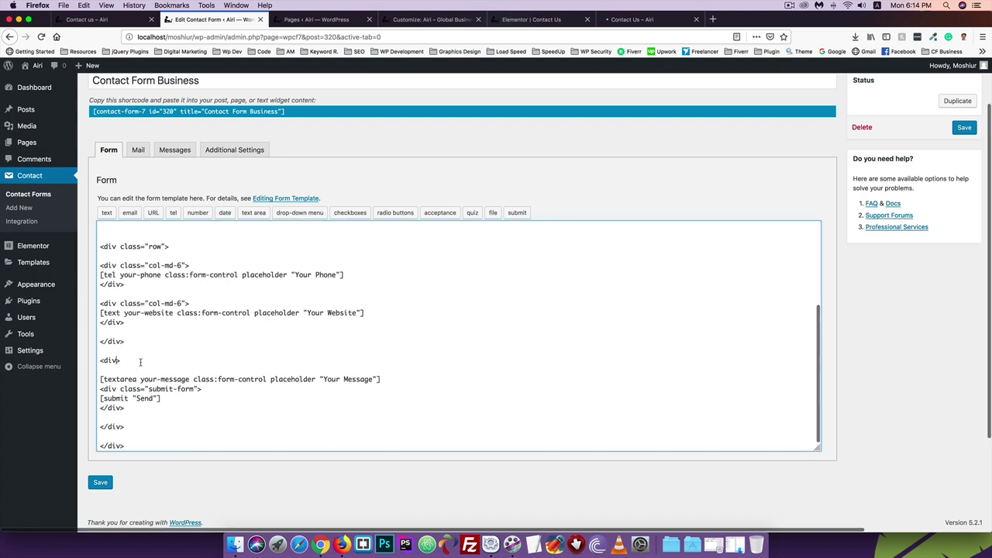
pyautogui.write('class')
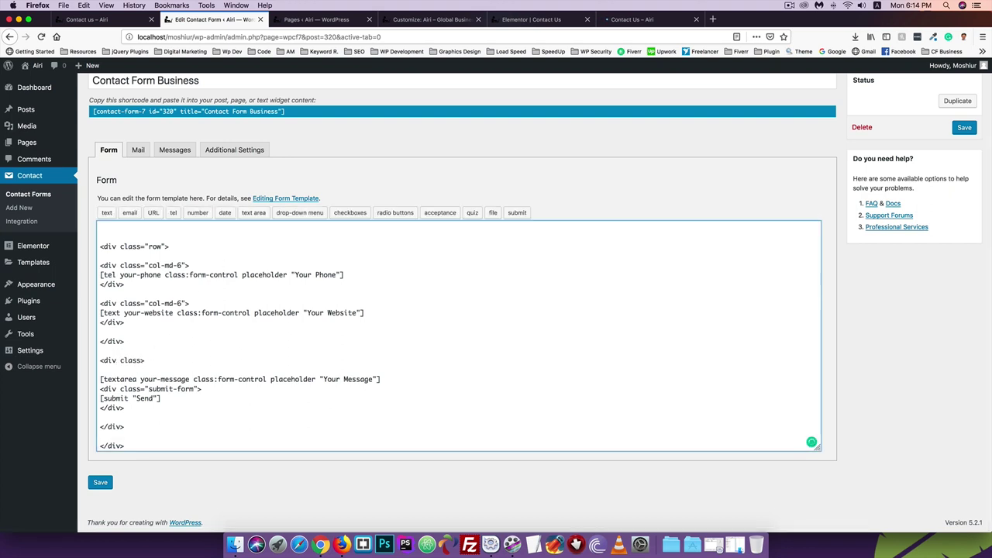
pyautogui.write('=""')
pyautogui.press('Left')
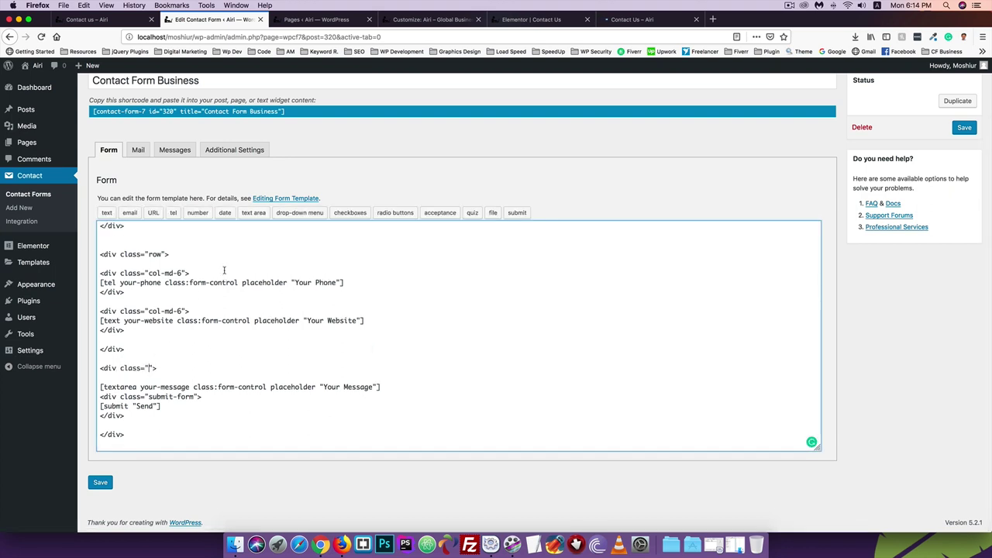
pyautogui.write('d-md-flex')
pyautogui.press('BackSpace')
pyautogui.scroll(-1, 221, 338)
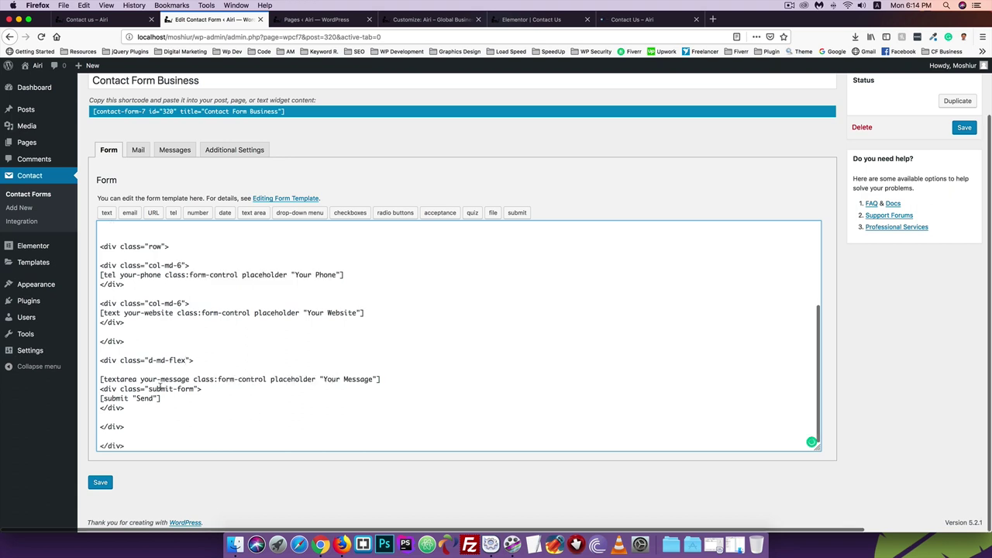
pyautogui.click(100, 482)
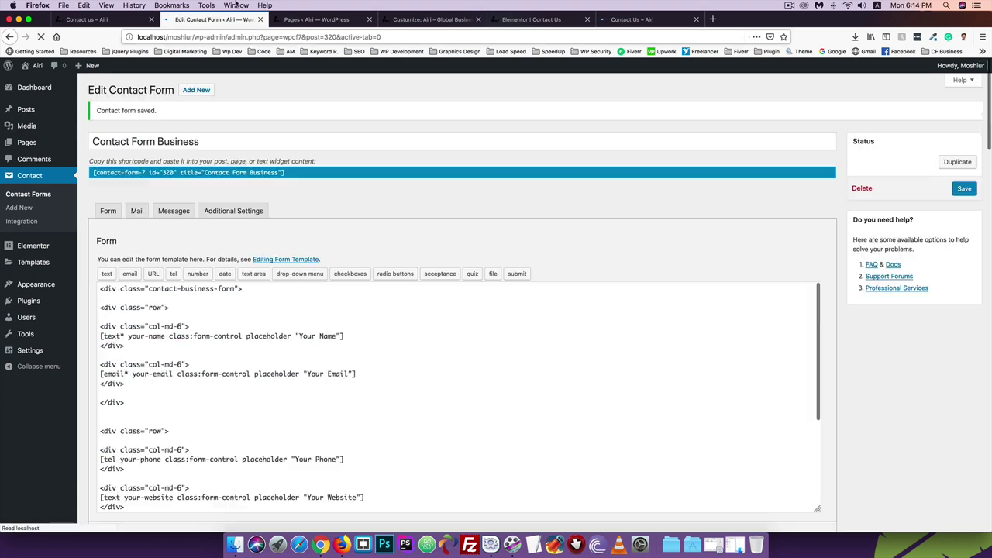
# Check the submit button's placement on the local page, add "justify-content-between" to the d-md-flex div's class, and save the form
pyautogui.click(625, 22)
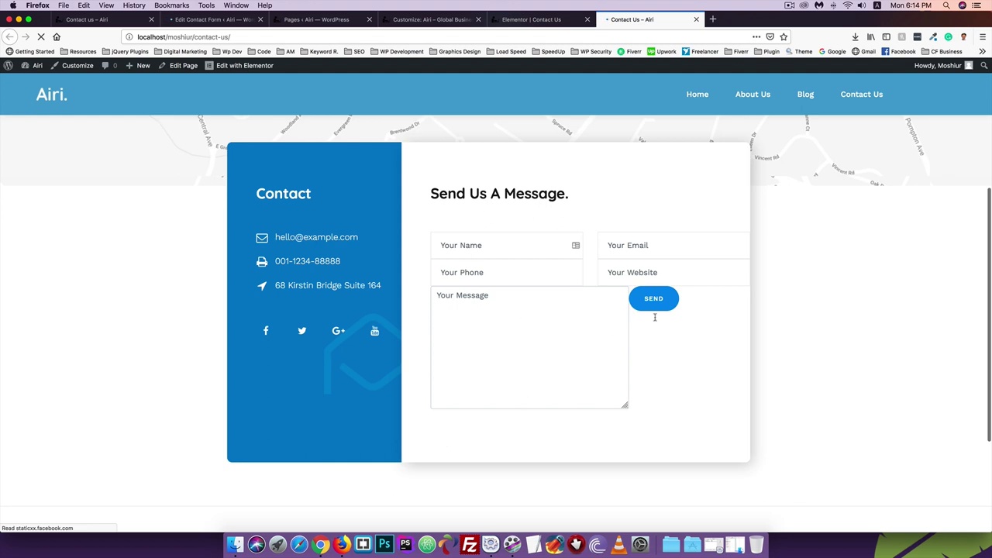
pyautogui.click(215, 19)
pyautogui.scroll(-5, 256, 469)
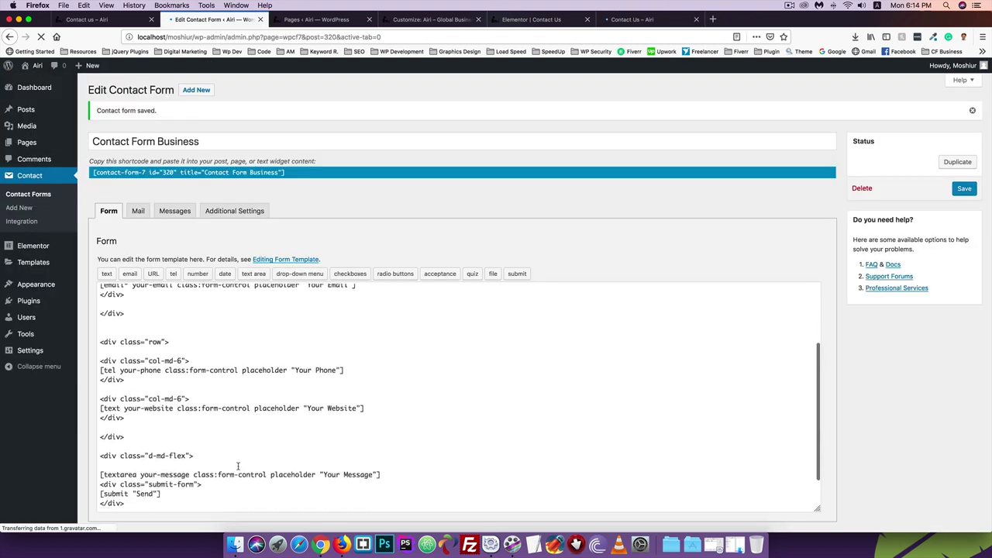
pyautogui.scroll(-2, 238, 466)
pyautogui.click(186, 422)
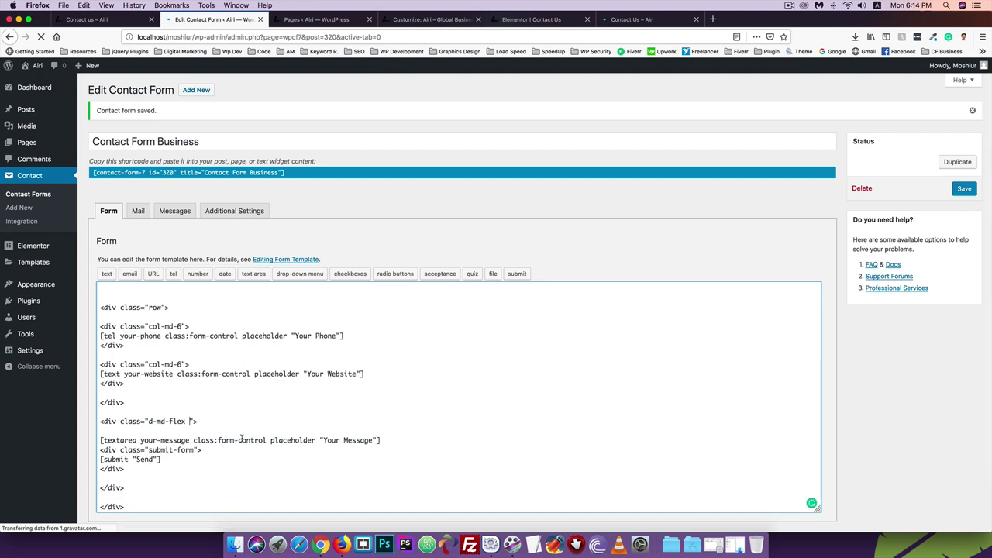
pyautogui.write('justify-content-between')
pyautogui.scroll(-2, 272, 447)
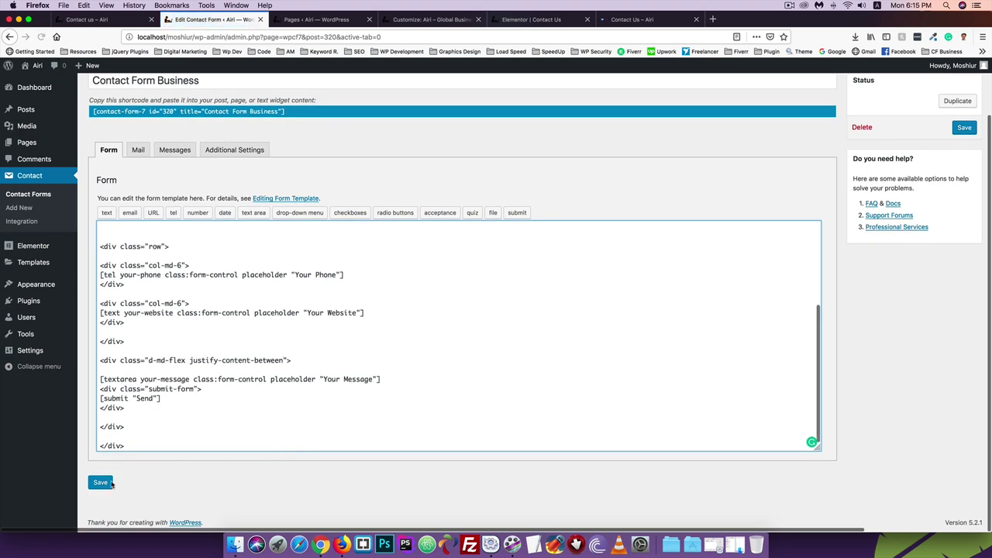
pyautogui.click(101, 483)
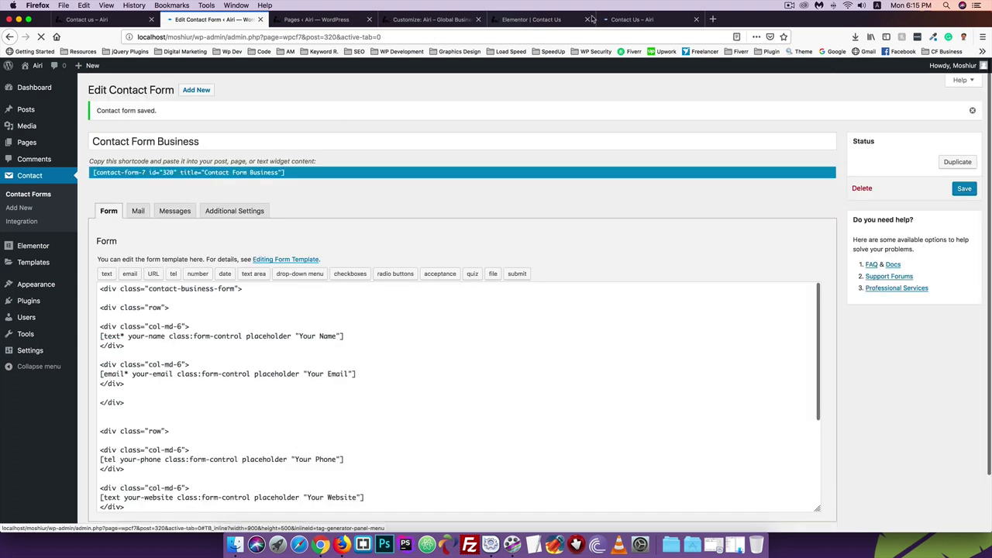
# Reload the local Contact Us page and check the Send button's horizontal placement beside the message field
pyautogui.click(632, 19)
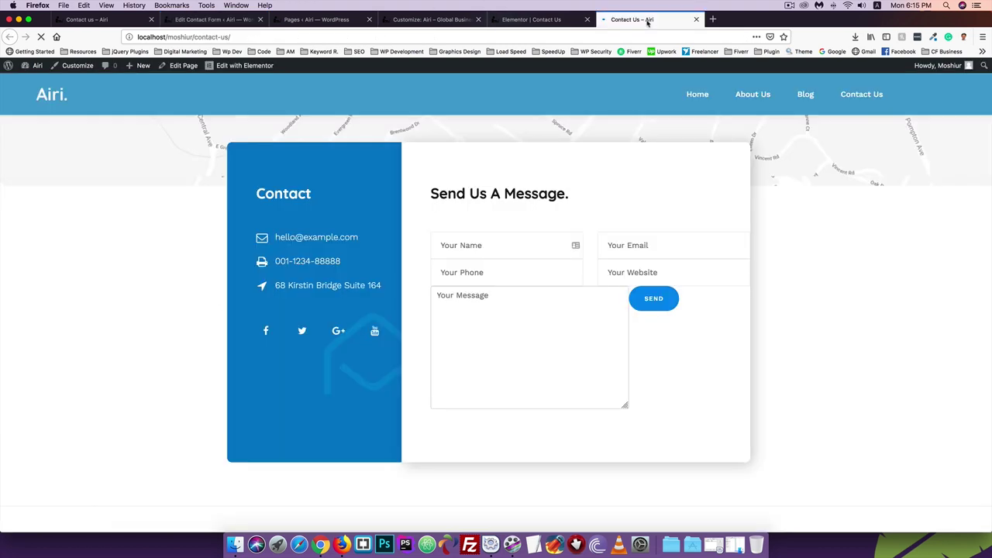
pyautogui.click(40, 37)
pyautogui.click(40, 37)
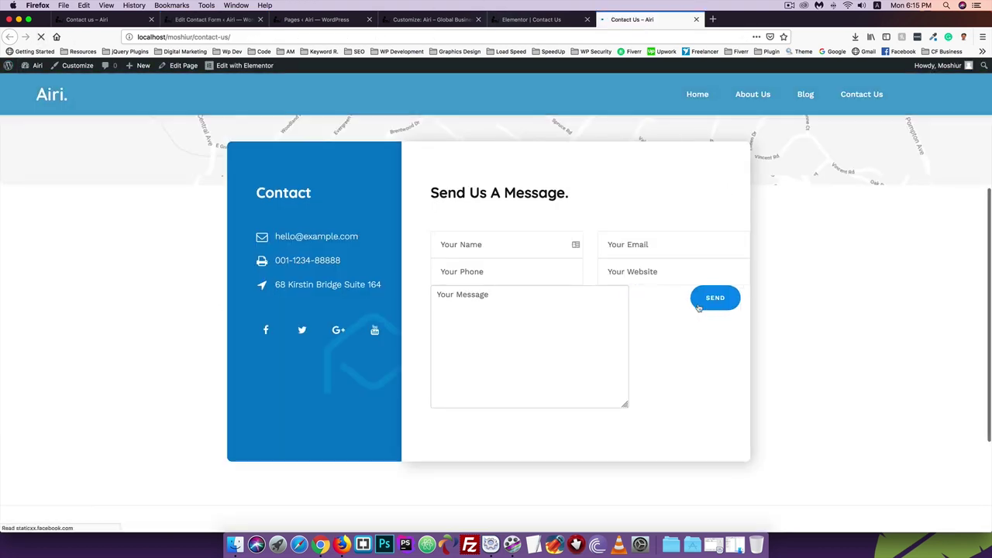
# Add "align-items-end" to the class of the d-md-flex div wrapping the textarea and submit block, and save the contact form
pyautogui.click(210, 20)
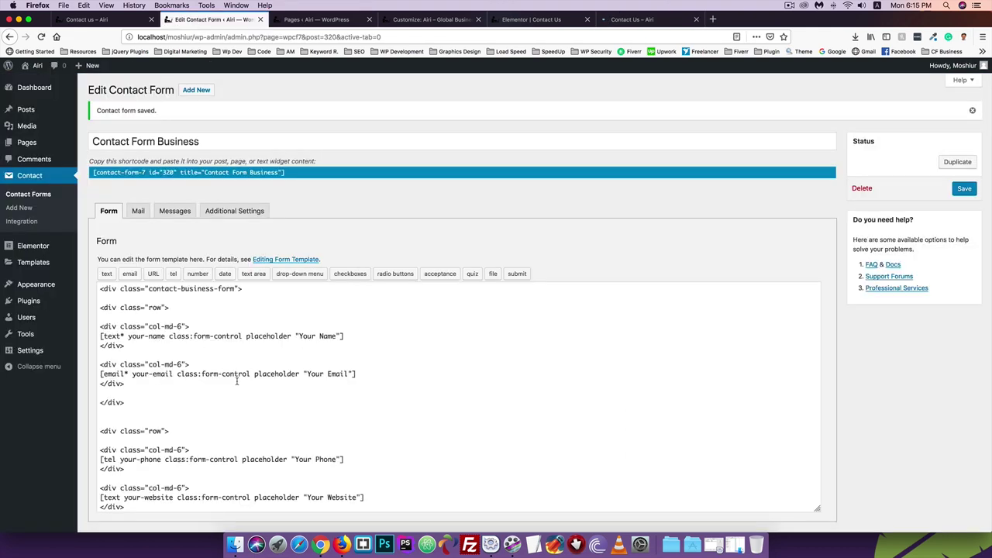
pyautogui.scroll(-8, 237, 381)
pyautogui.click(284, 361)
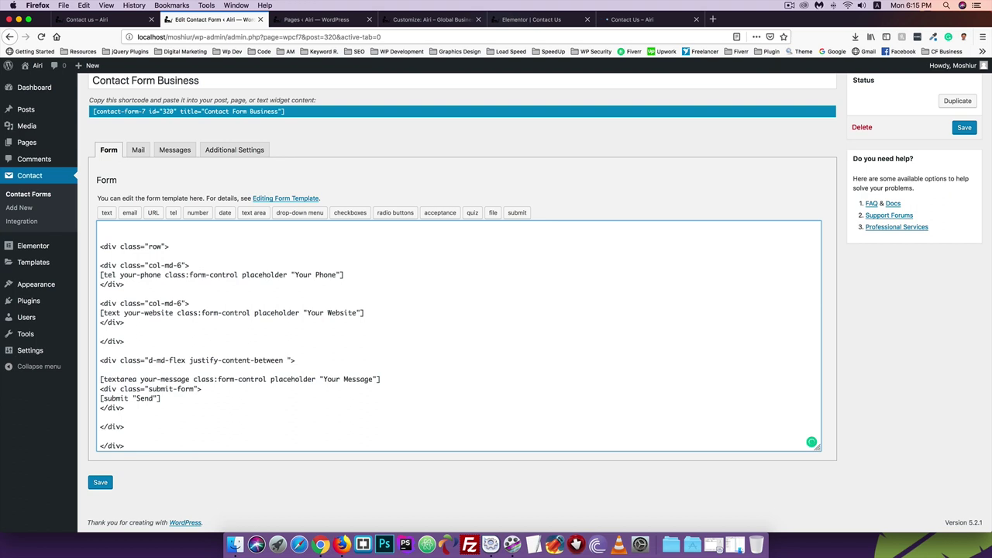
pyautogui.write('align-items-end')
pyautogui.click(100, 481)
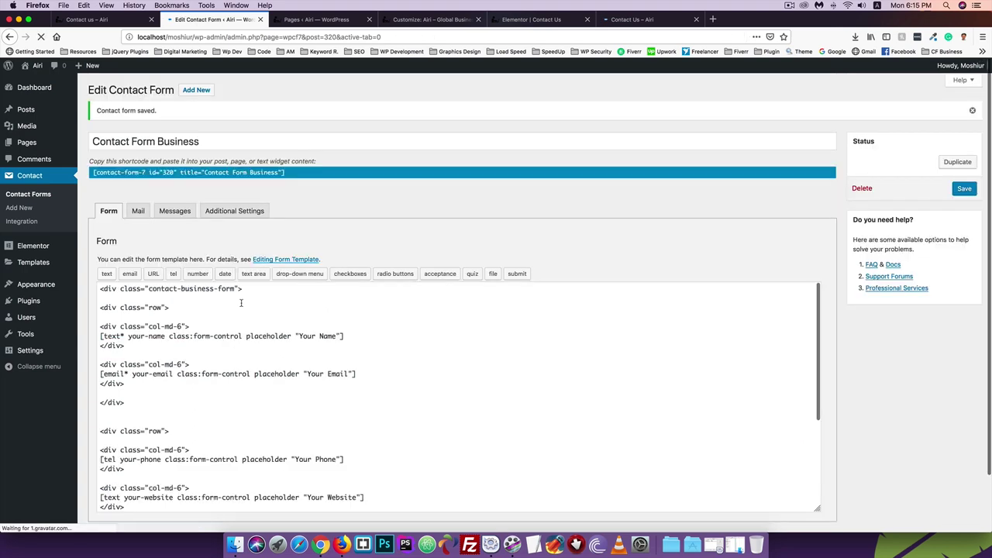
# Reload the local Contact Us page and check the Send button's vertical alignment with the message field
pyautogui.click(595, 16)
pyautogui.click(41, 37)
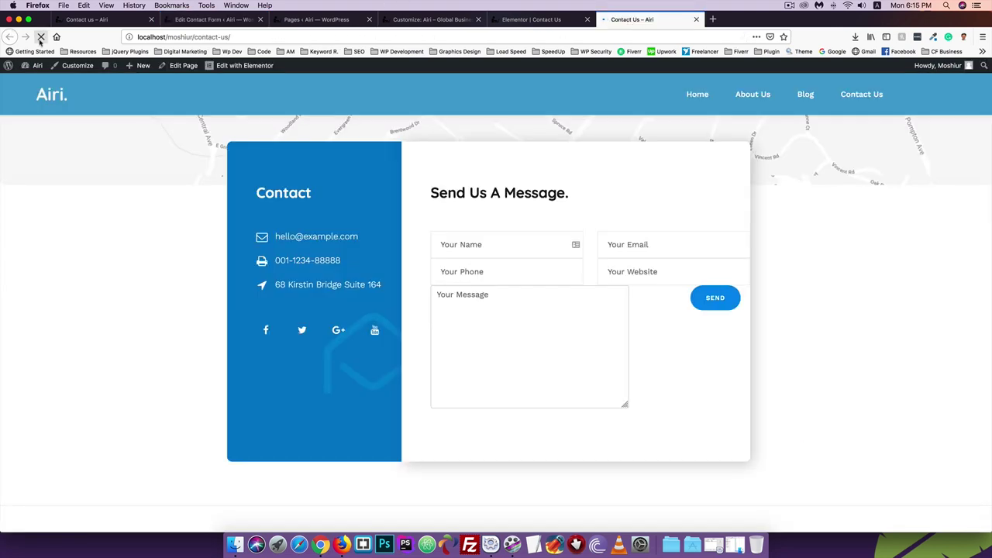
pyautogui.click(41, 36)
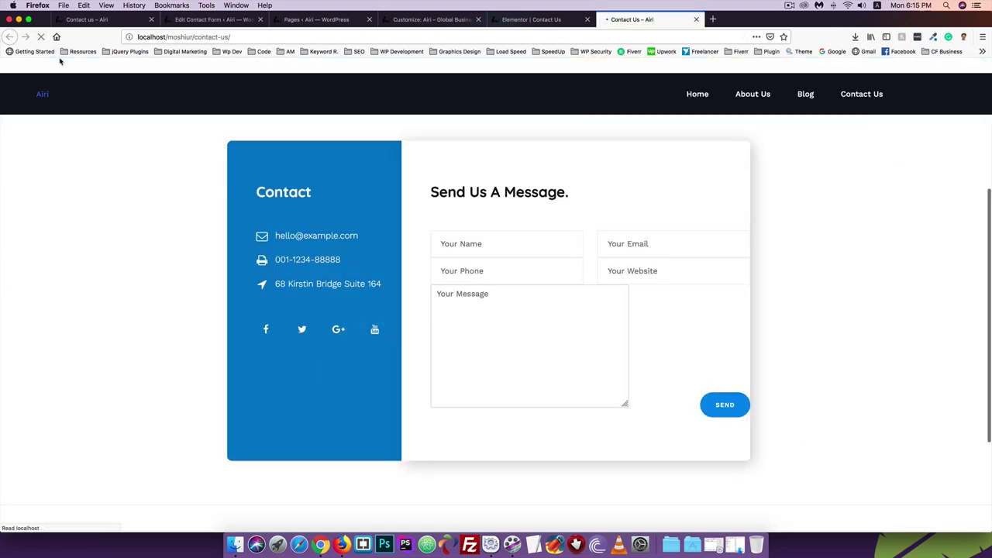